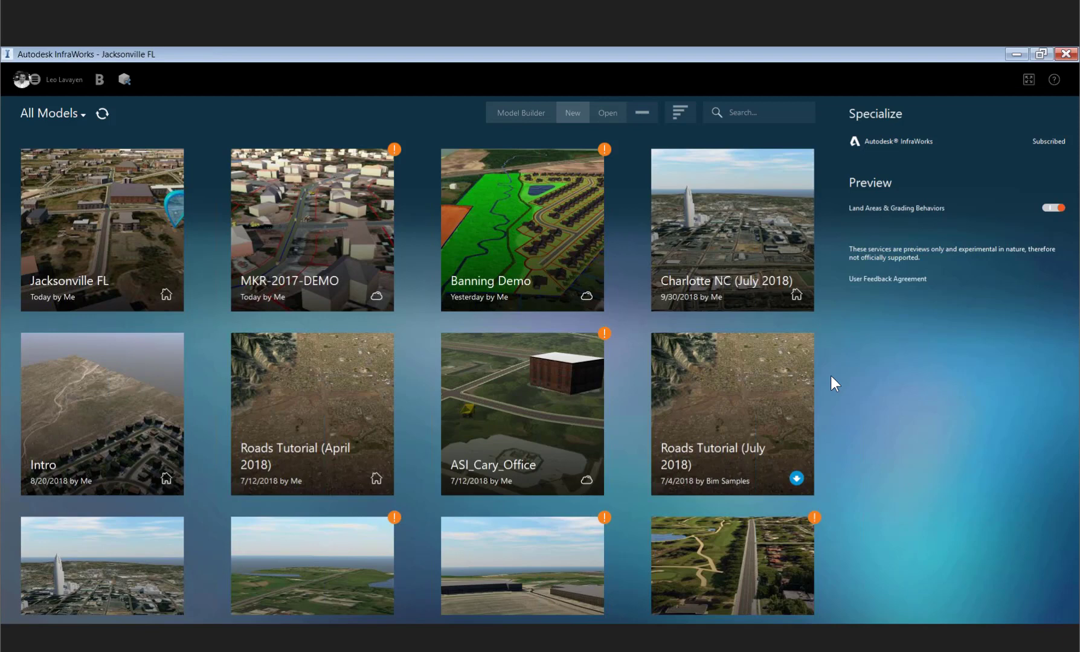
- Open the MKR-2017-DEMO model and zoom in on the neighbourhood street with the pipe installation
left_click(527, 121)
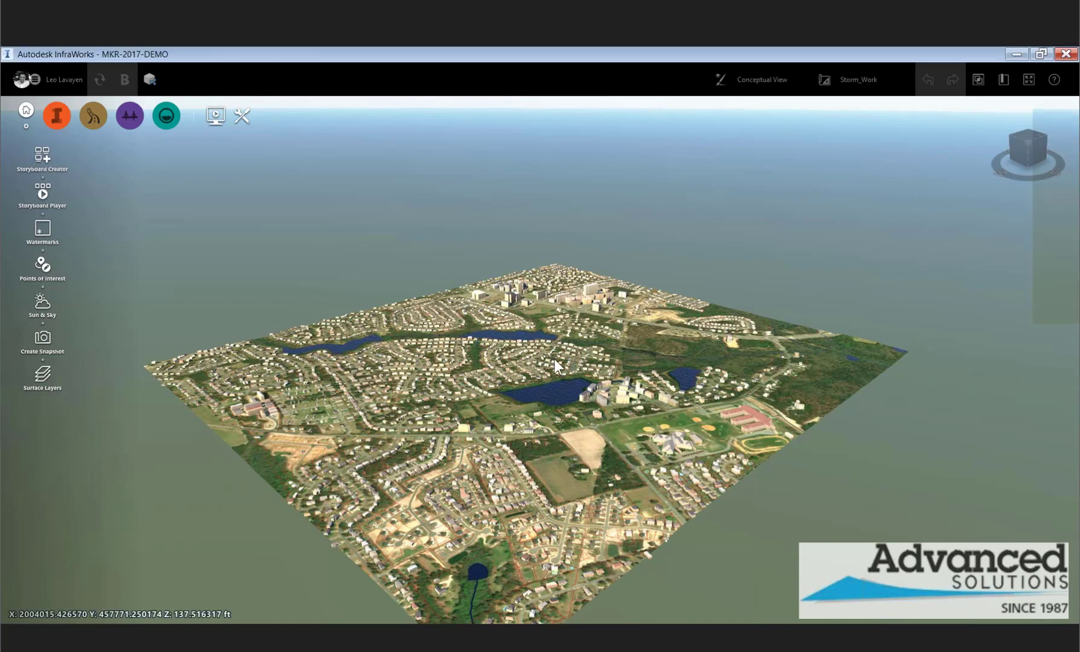
scroll(570, 412, "up", 3)
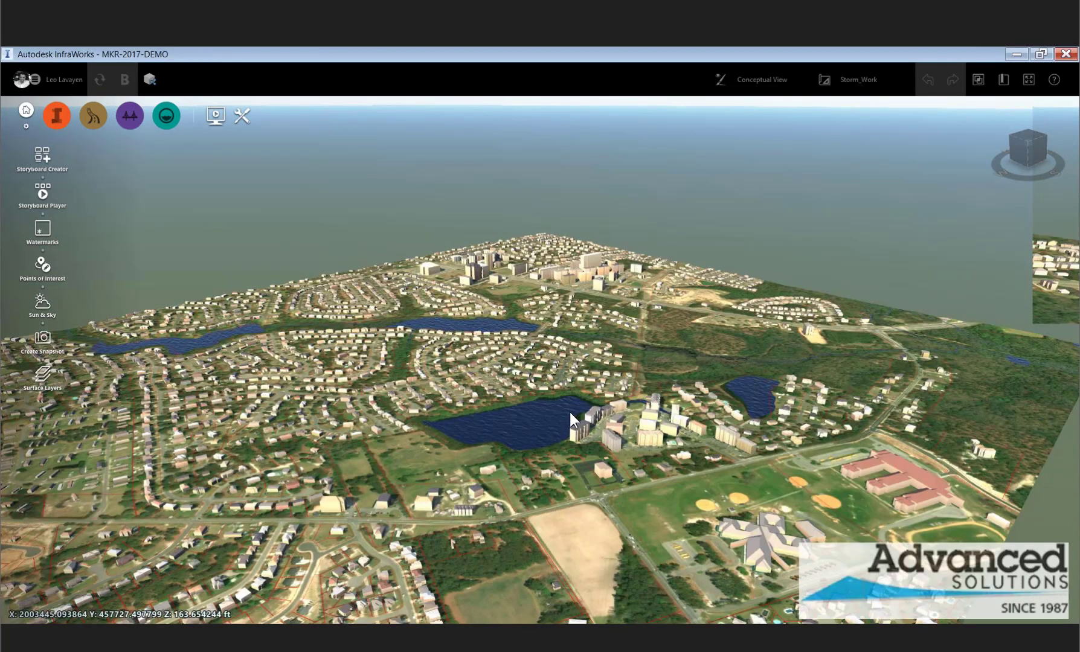
scroll(568, 423, "up", 2)
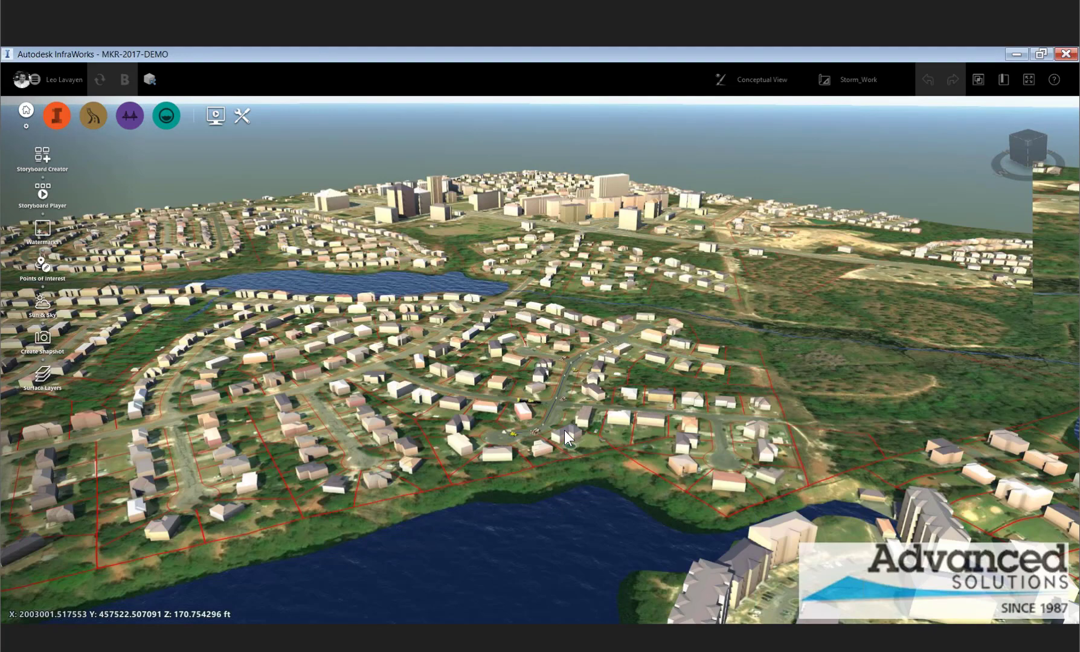
scroll(565, 430, "up", 5)
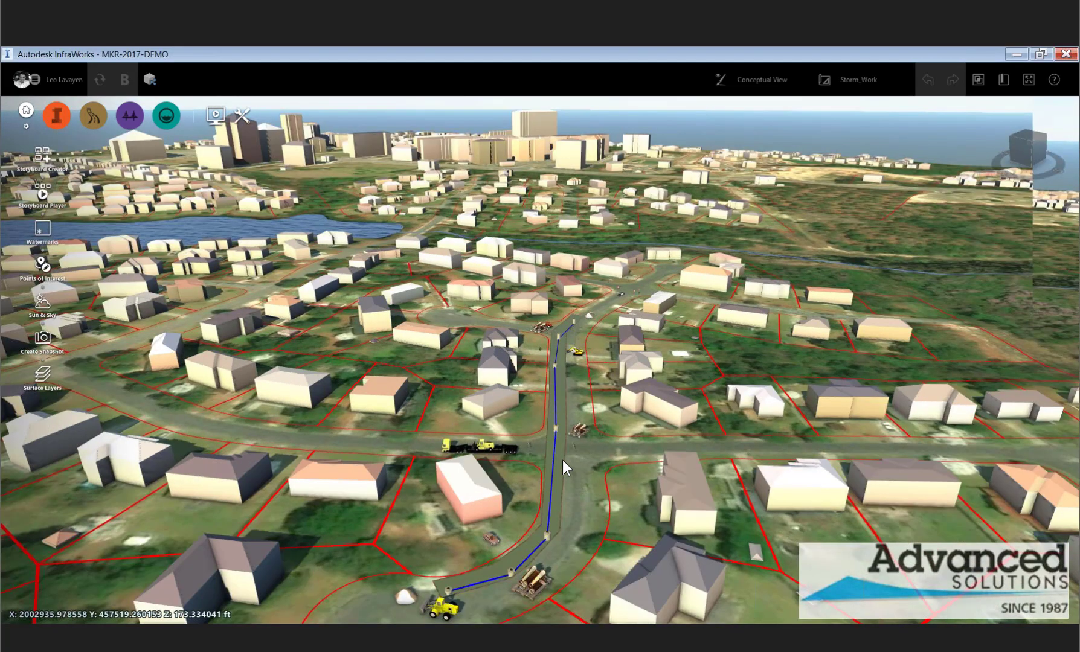
scroll(582, 488, "up", 2)
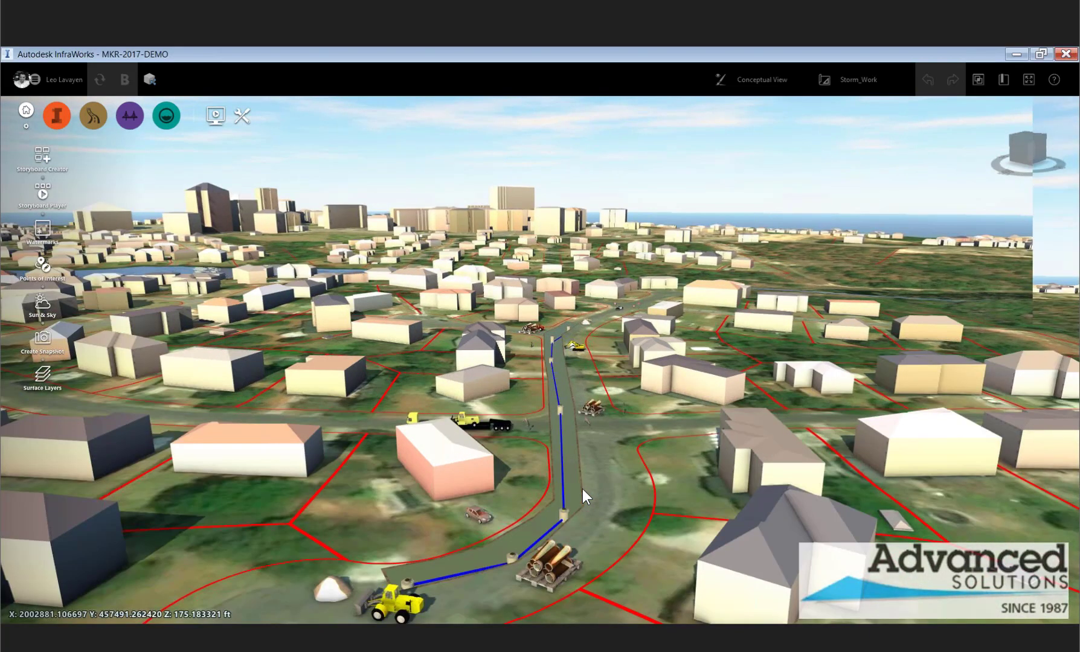
scroll(594, 502, "up", 2)
scroll(589, 502, "up", 2)
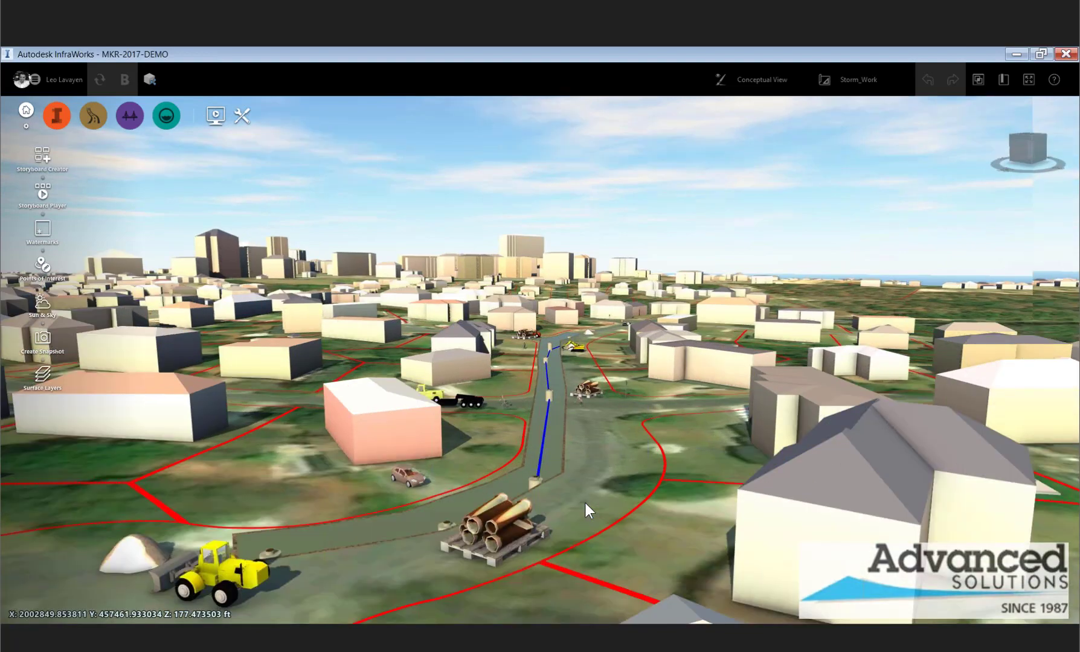
- Orbit around the pipe installation and play the current storyboard
left_click_drag(585, 503, 561, 503)
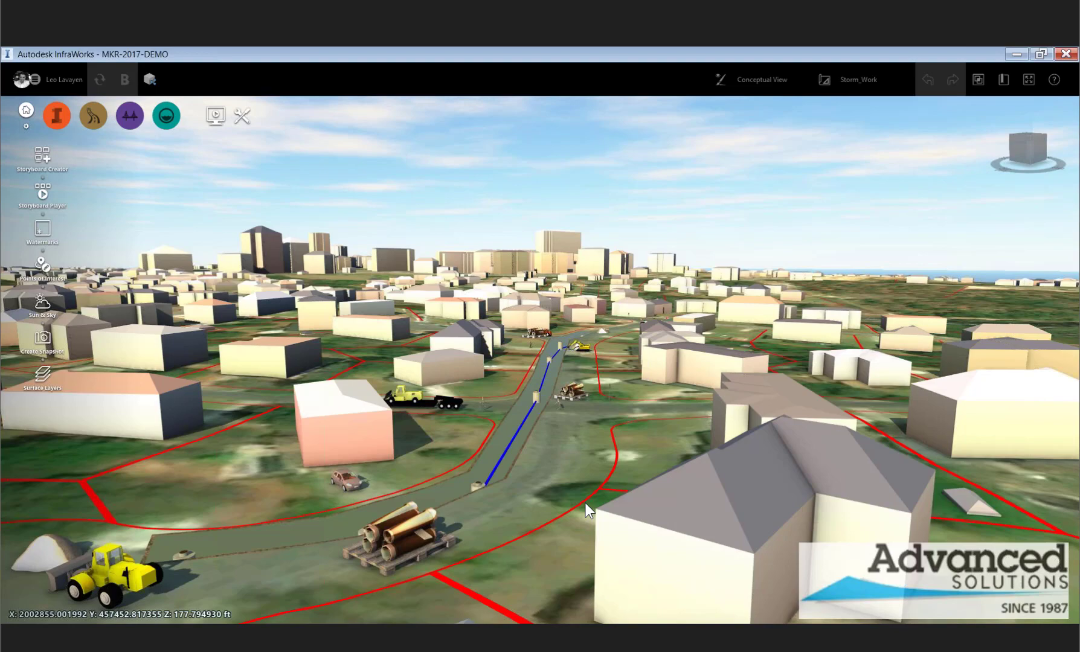
left_click_drag(561, 434, 604, 445)
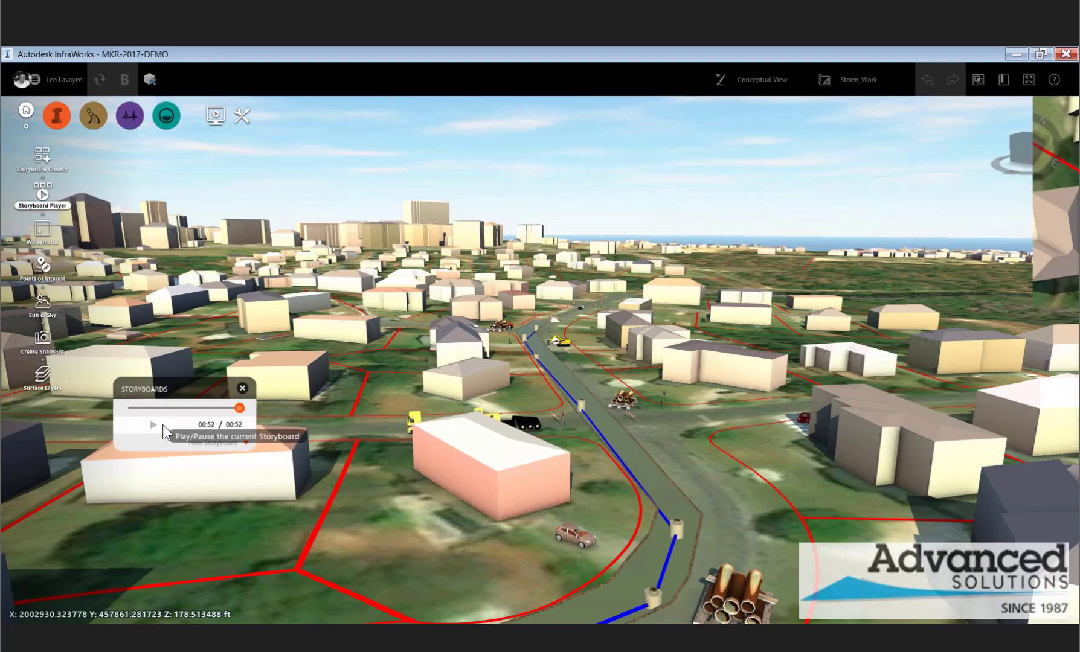
left_click(163, 424)
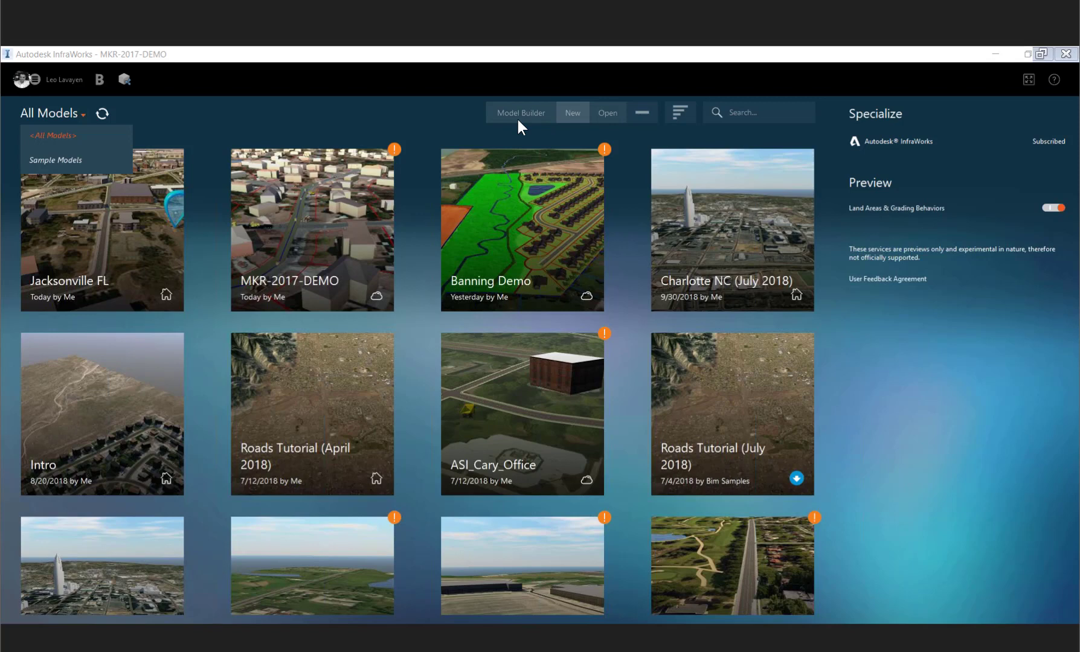
- Open Model Builder and search for the location cary, nc
left_click(519, 119)
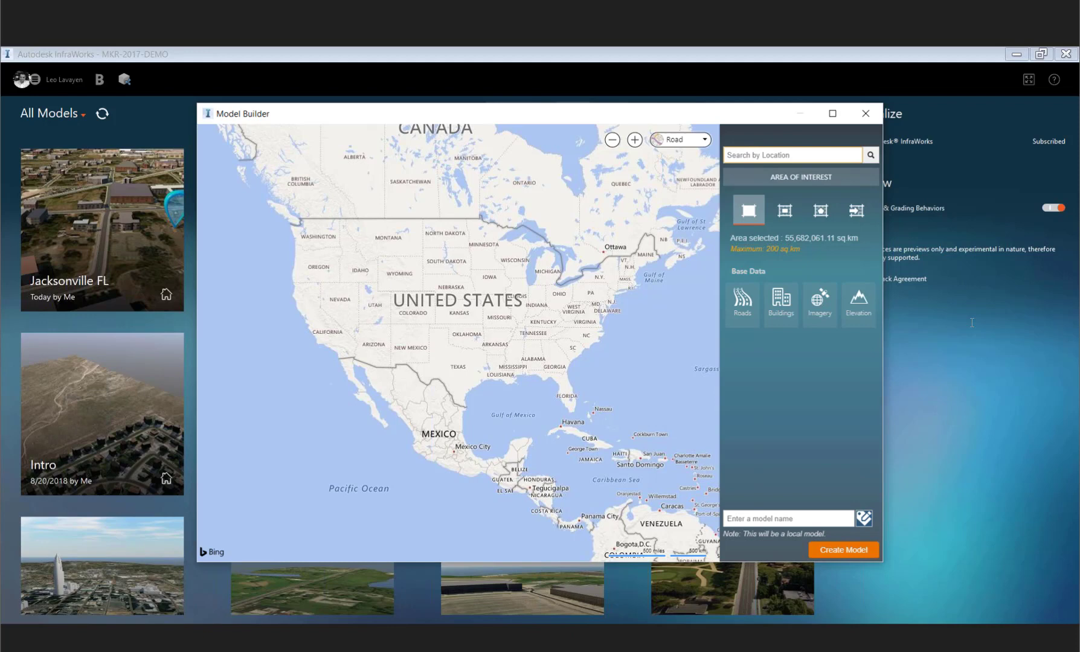
type("cary, nc")
left_click(778, 168)
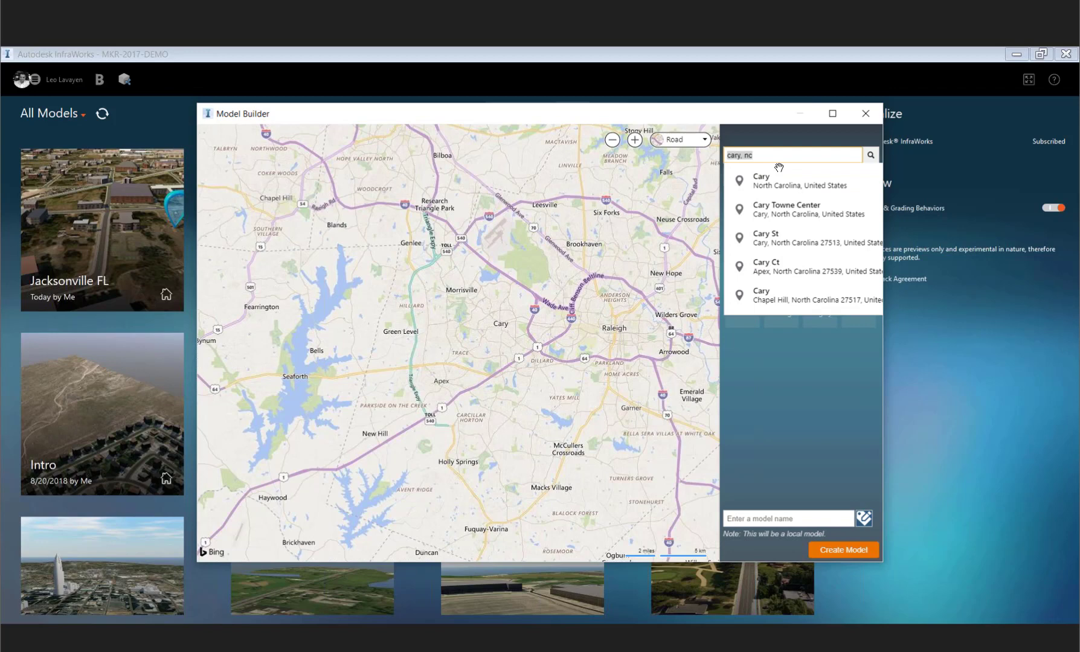
- Search Model Builder for Orlando
type("orlan")
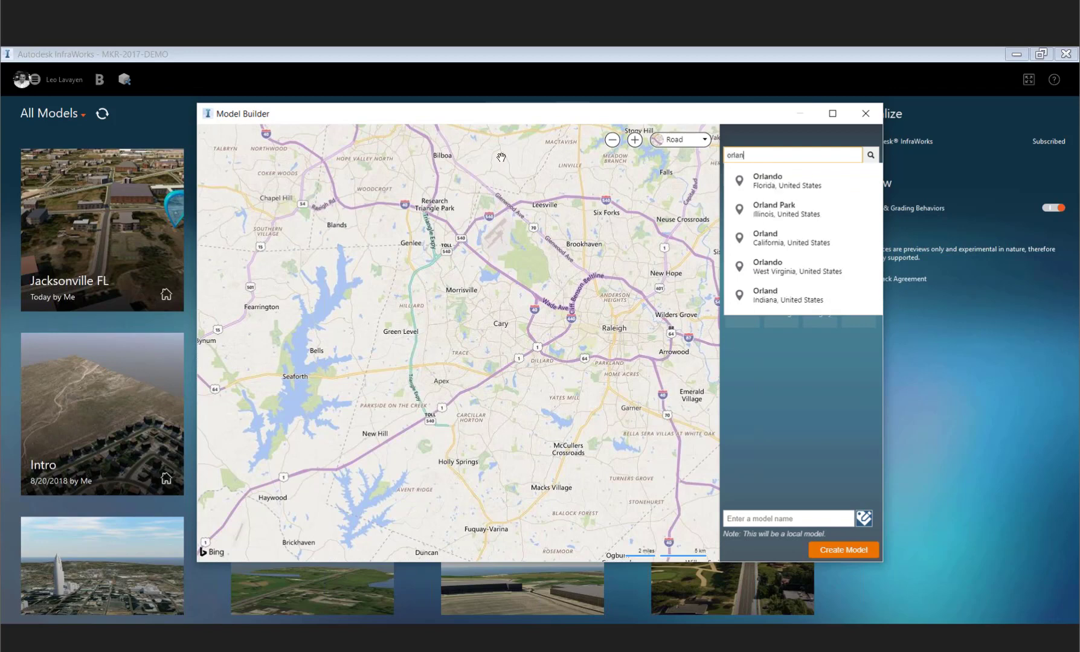
key("Return")
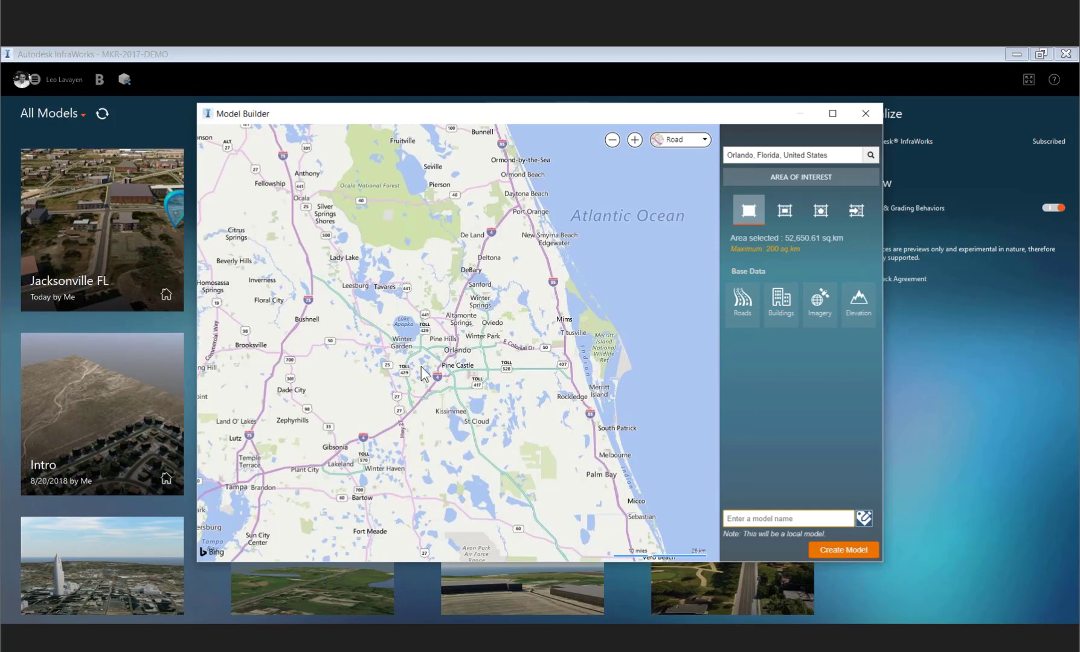
- Search for Jacksonville and pick Jacksonville, Florida, United States from the location suggestions
scroll(446, 367, "up", 2)
left_click_drag(838, 156, 622, 162)
type("jac")
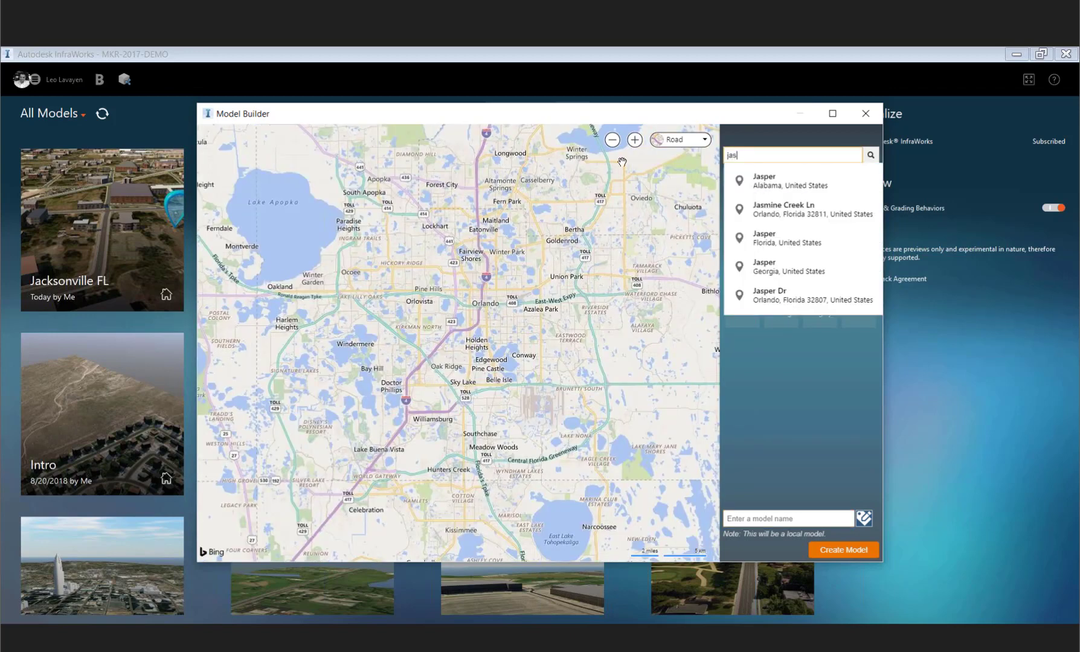
key("Return")
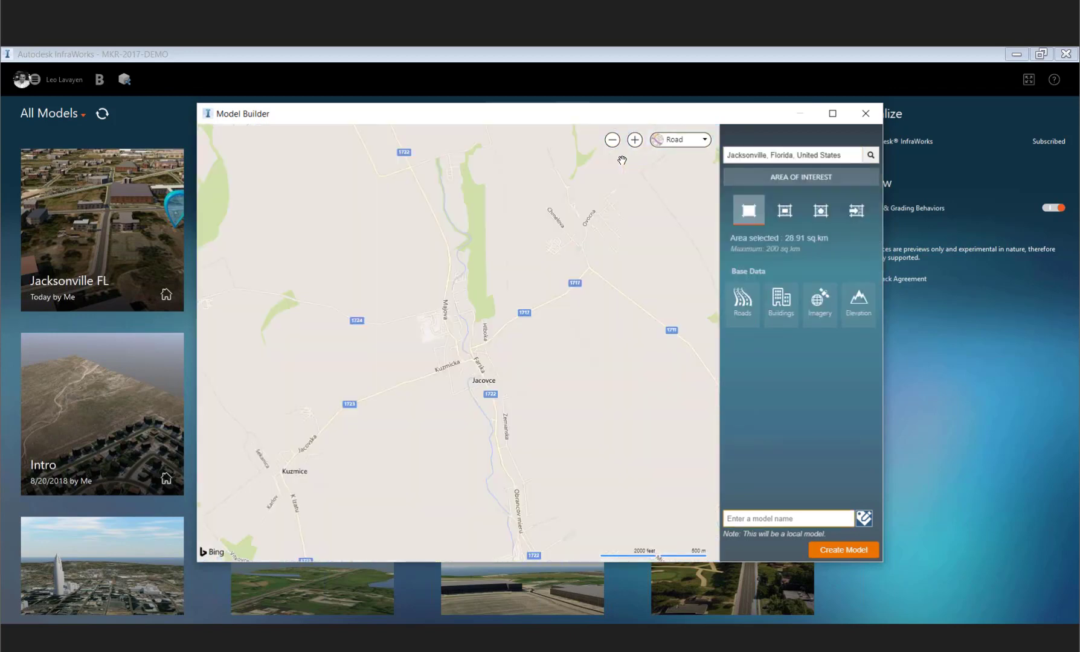
scroll(583, 269, "down", 1)
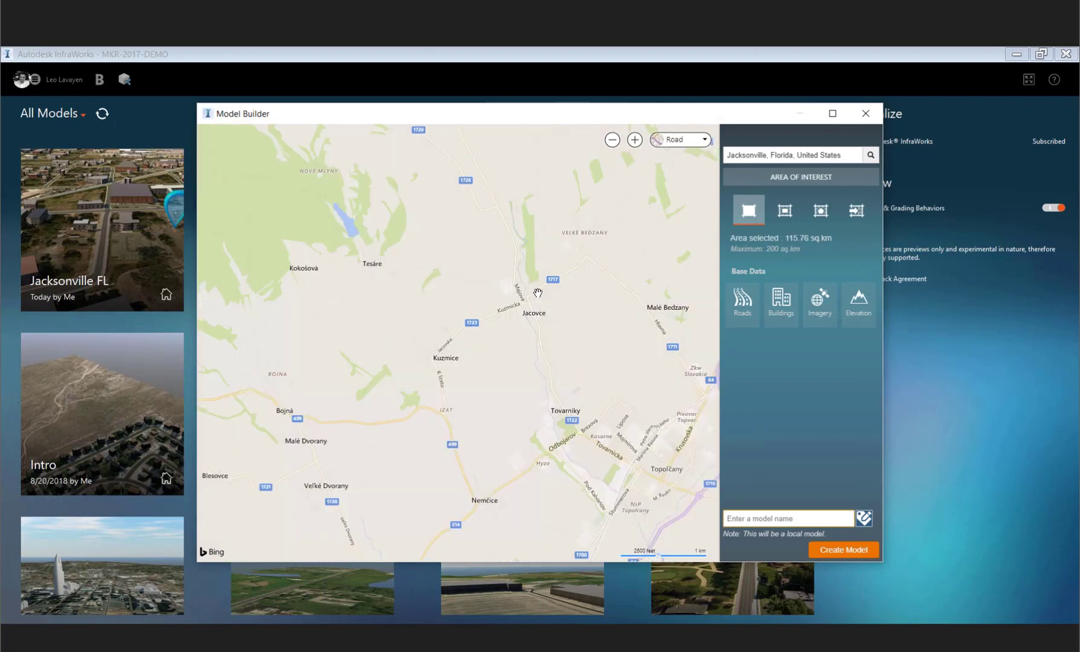
scroll(538, 293, "down", 1)
left_click_drag(530, 290, 520, 310)
scroll(521, 310, "down", 1)
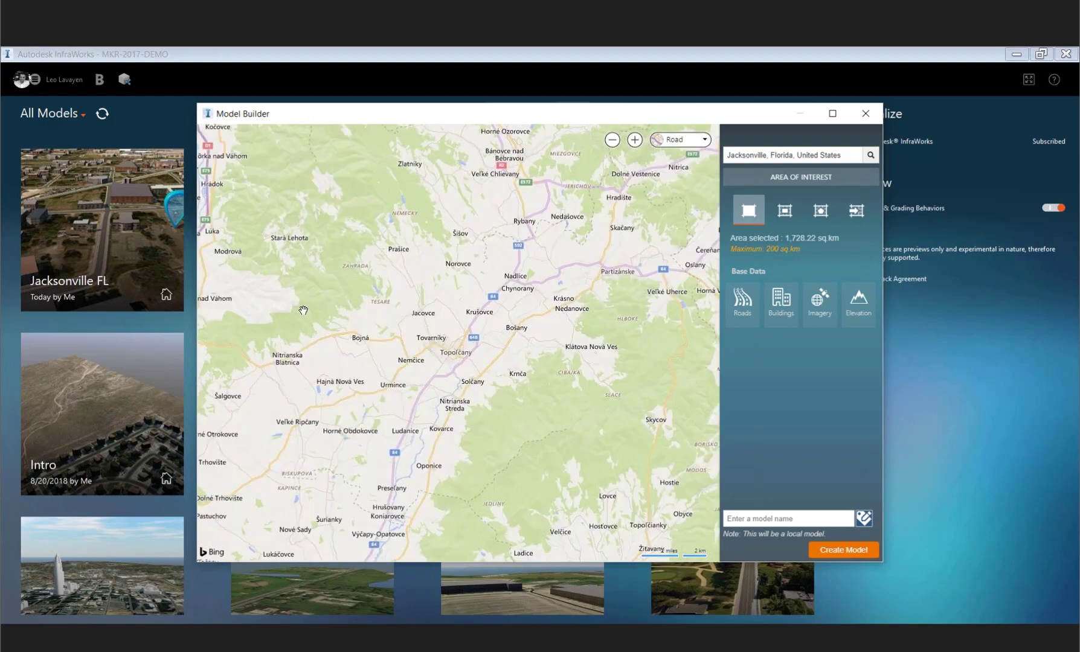
left_click_drag(304, 311, 209, 308)
scroll(208, 307, "down", 1)
scroll(709, 192, "down", 1)
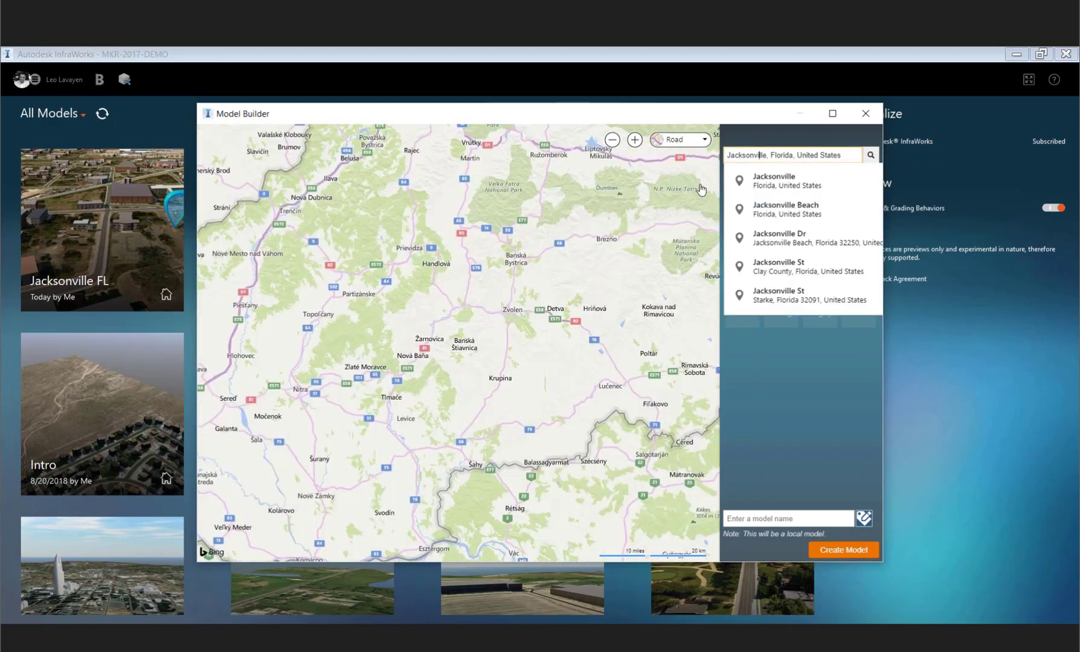
left_click(776, 180)
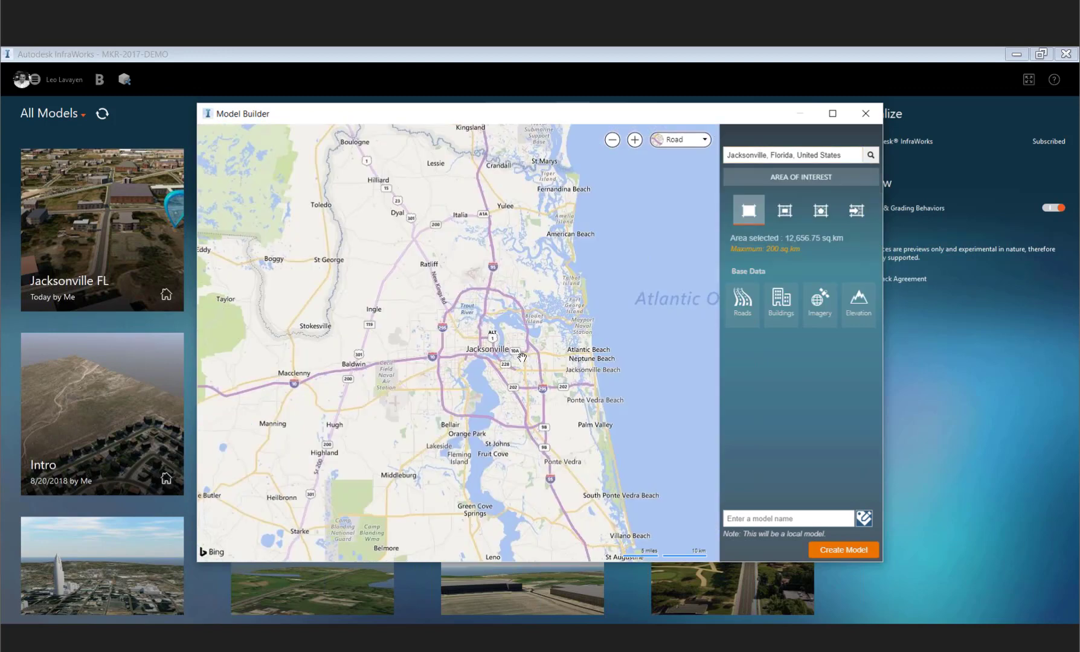
- Zoom the map to frame downtown Jacksonville as an area of interest under the 200 sq km maximum, reviewing the base data sources
scroll(522, 357, "up", 1)
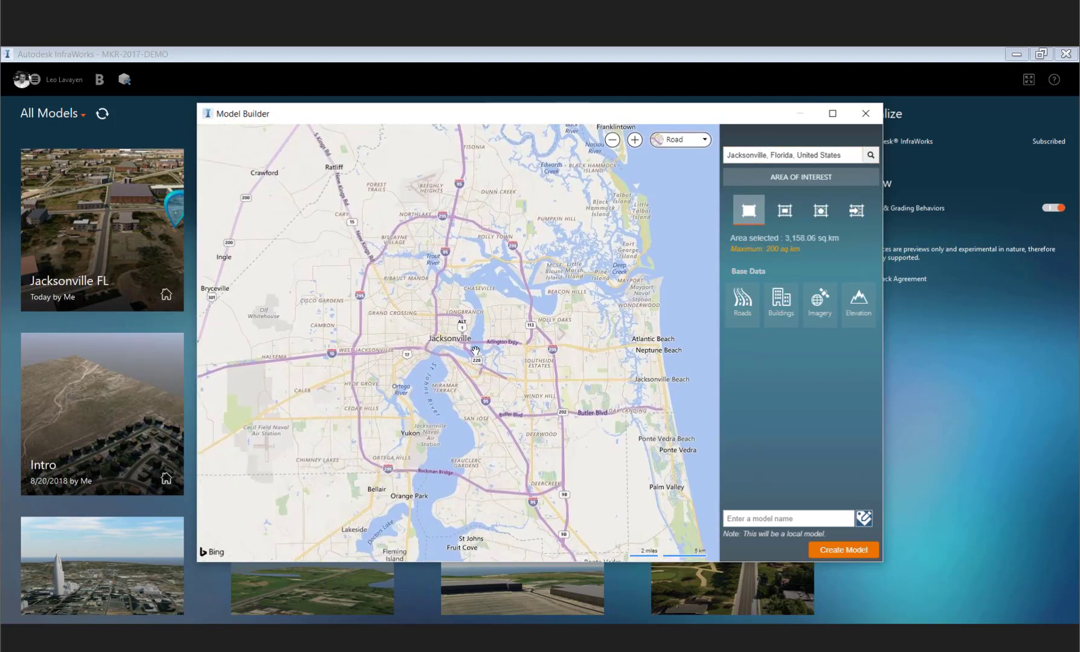
scroll(475, 351, "up", 1)
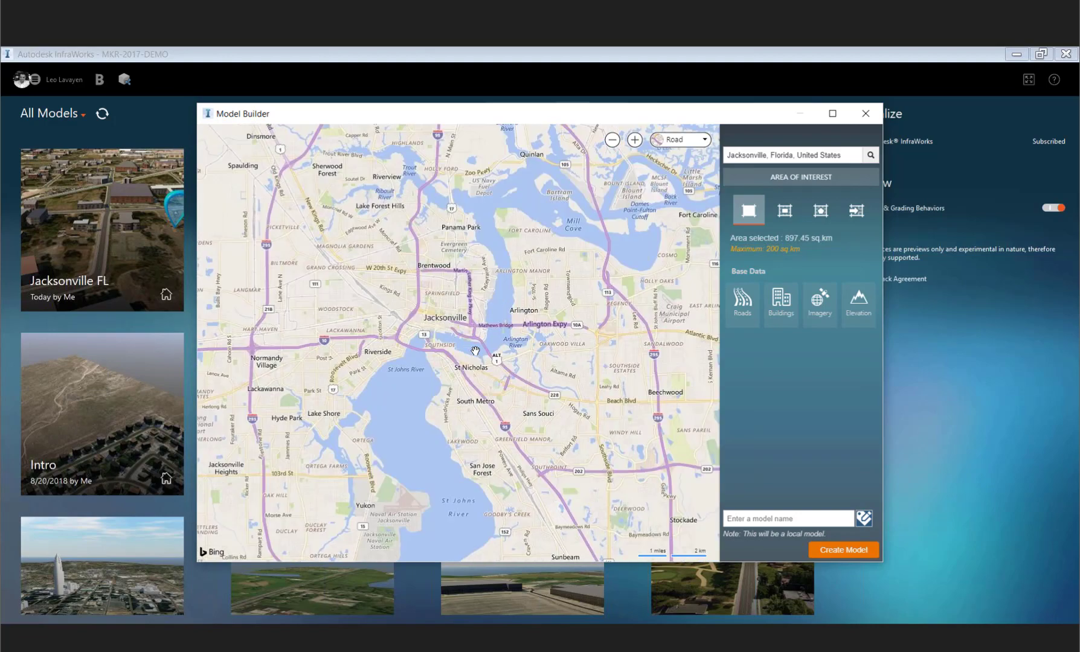
scroll(475, 351, "up", 1)
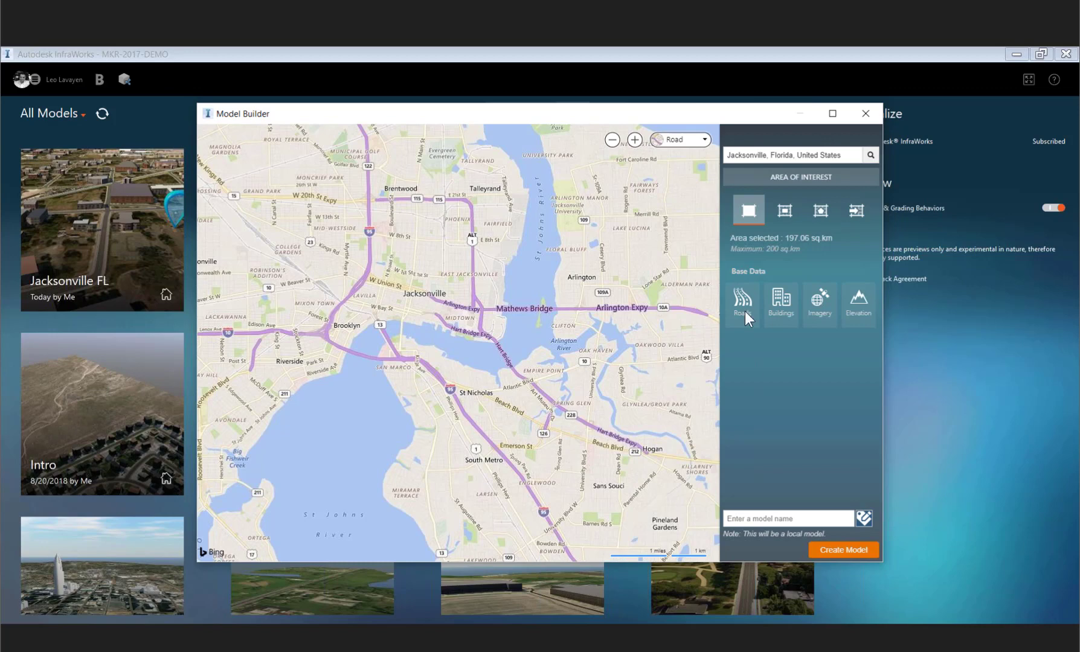
mouse_move(746, 312)
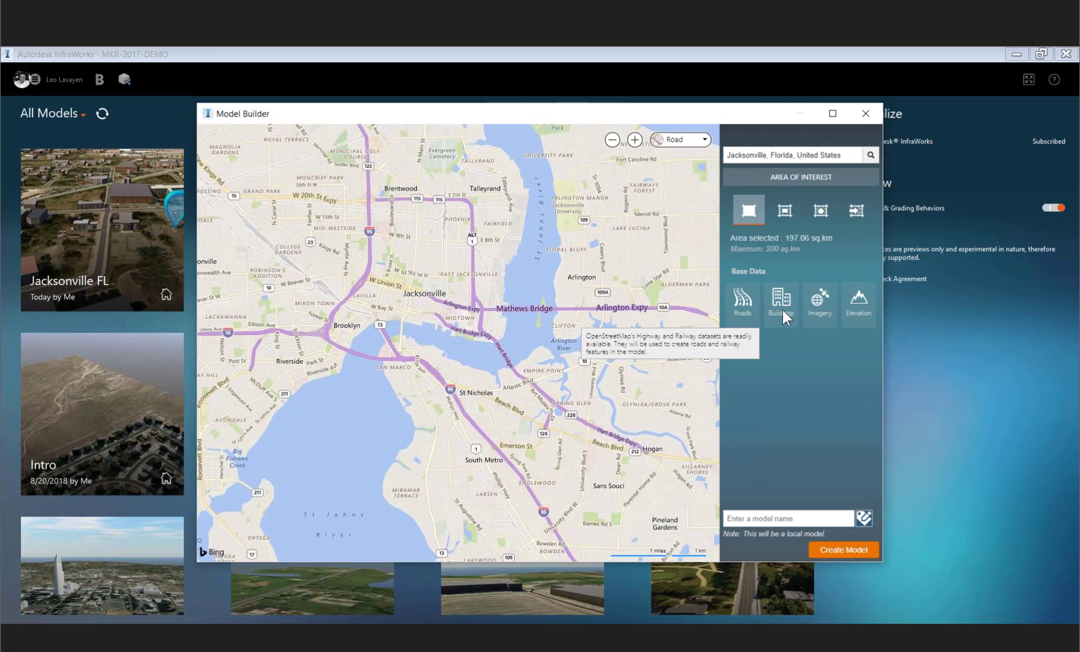
mouse_move(786, 312)
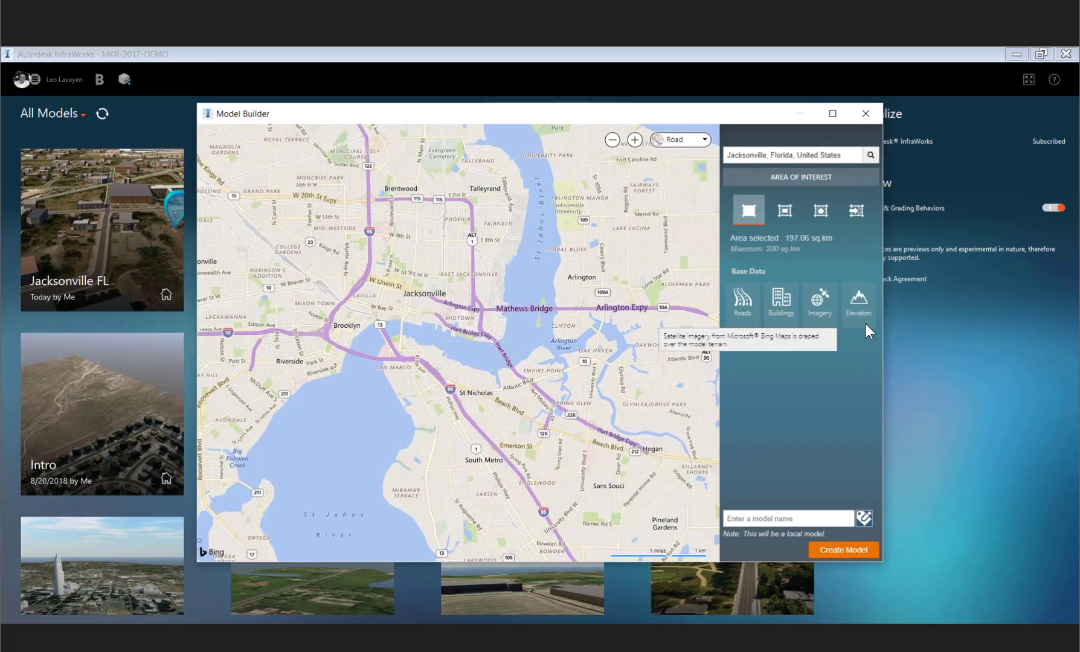
mouse_move(866, 326)
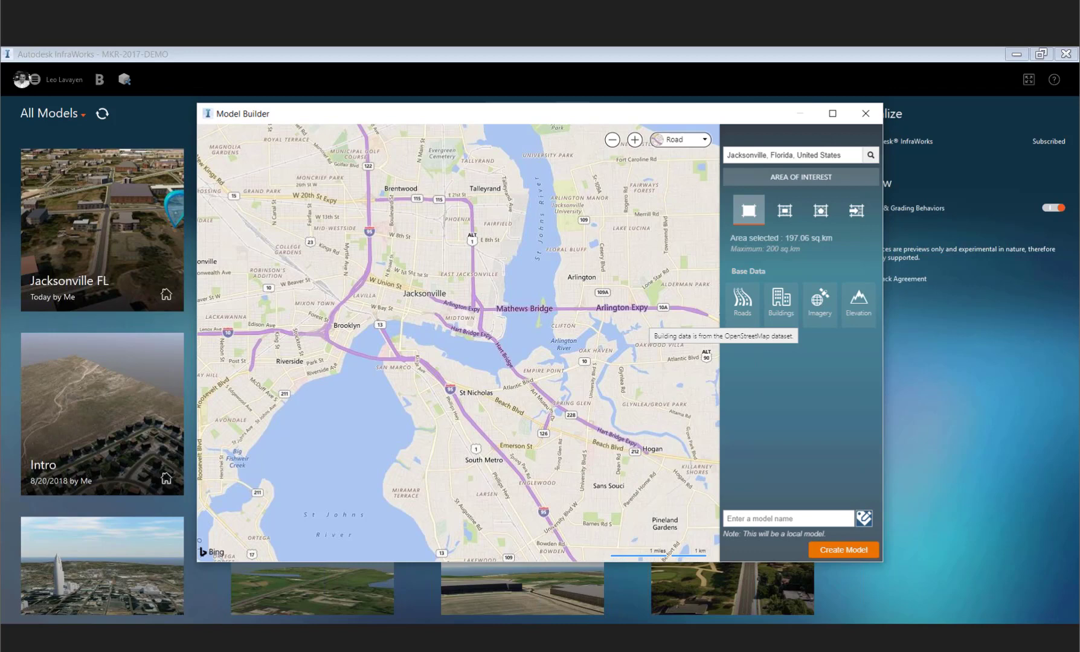
- Switch to the web browser and view the OpenStreetMap site zoomed toward the US East Coast
key("alt+Tab")
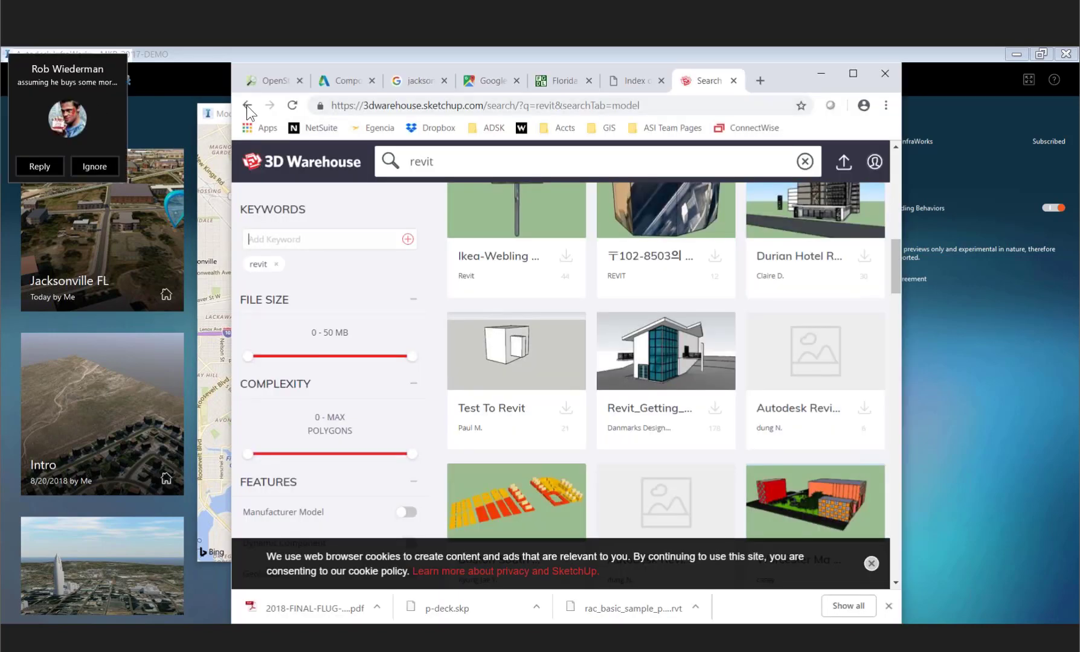
left_click(273, 81)
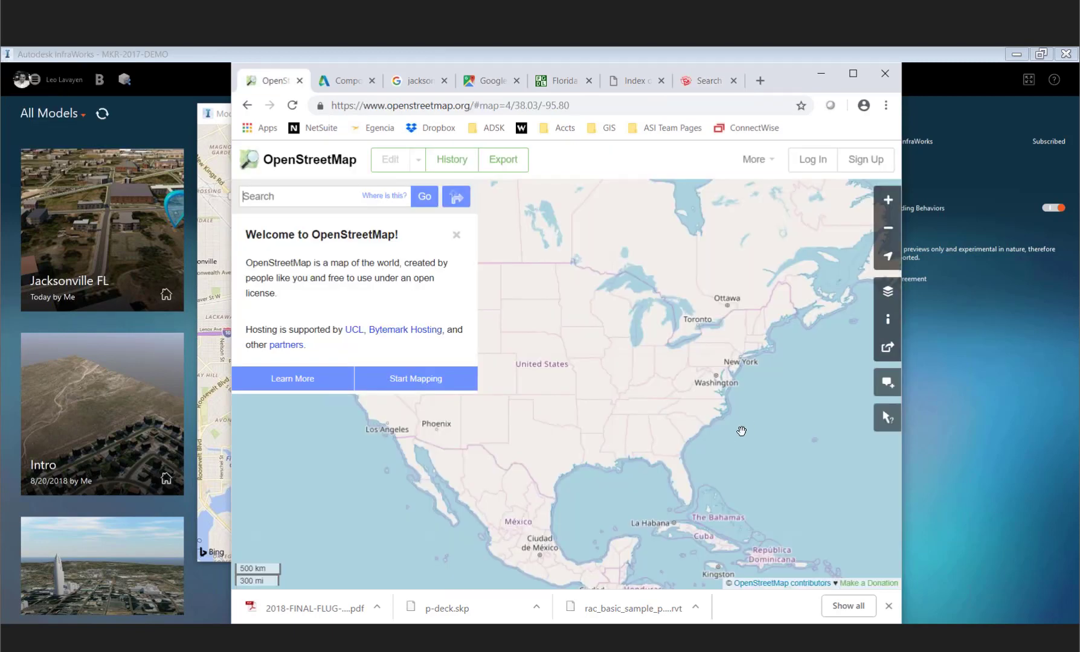
scroll(741, 431, "up", 1)
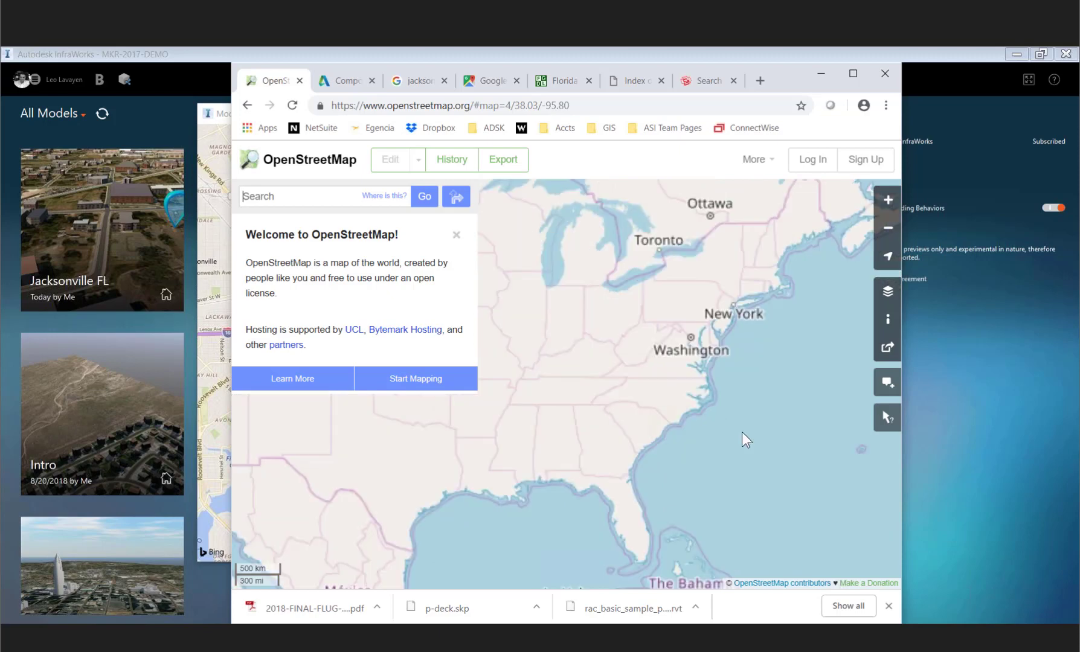
scroll(742, 432, "up", 2)
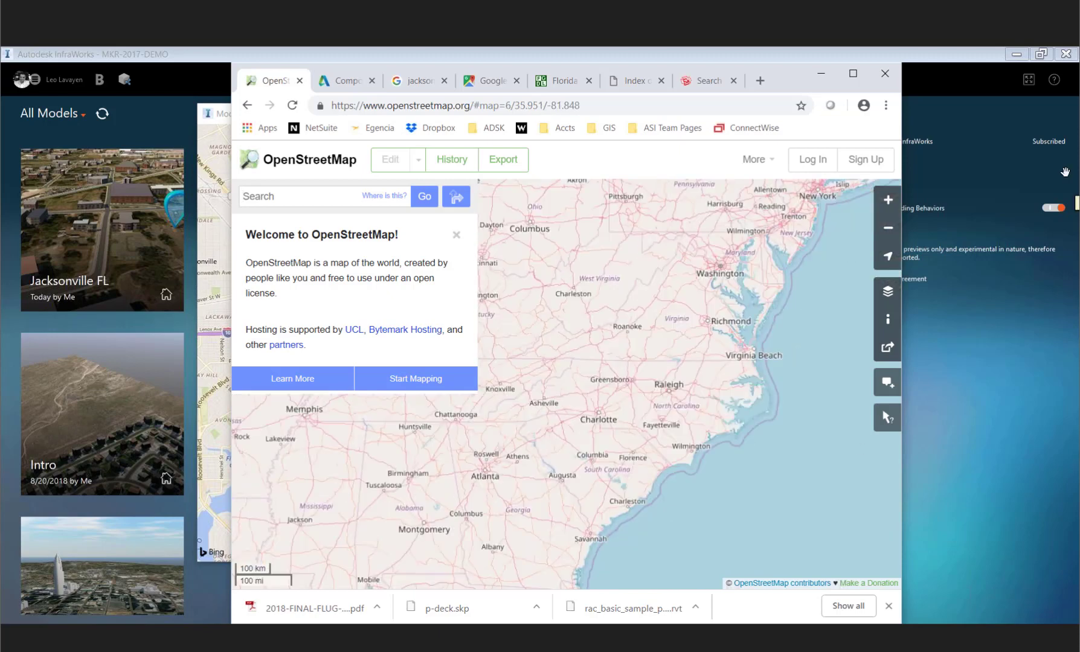
key("alt+Tab")
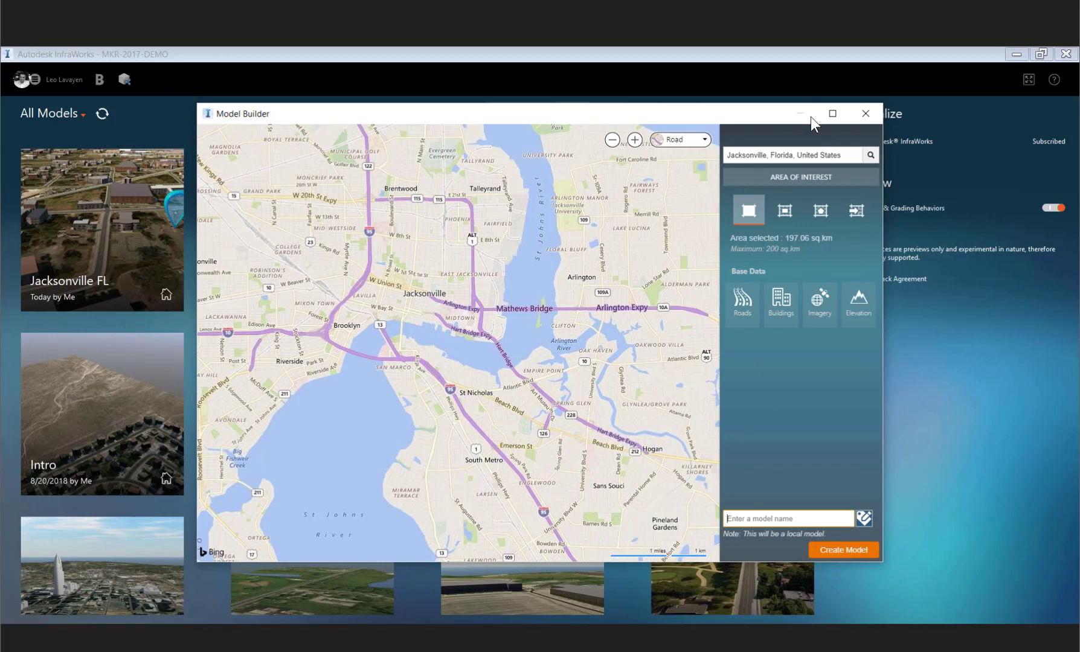
- Close Model Builder, open the Jacksonville FL model, and zoom into the downtown highway interchange area
left_click(713, 61)
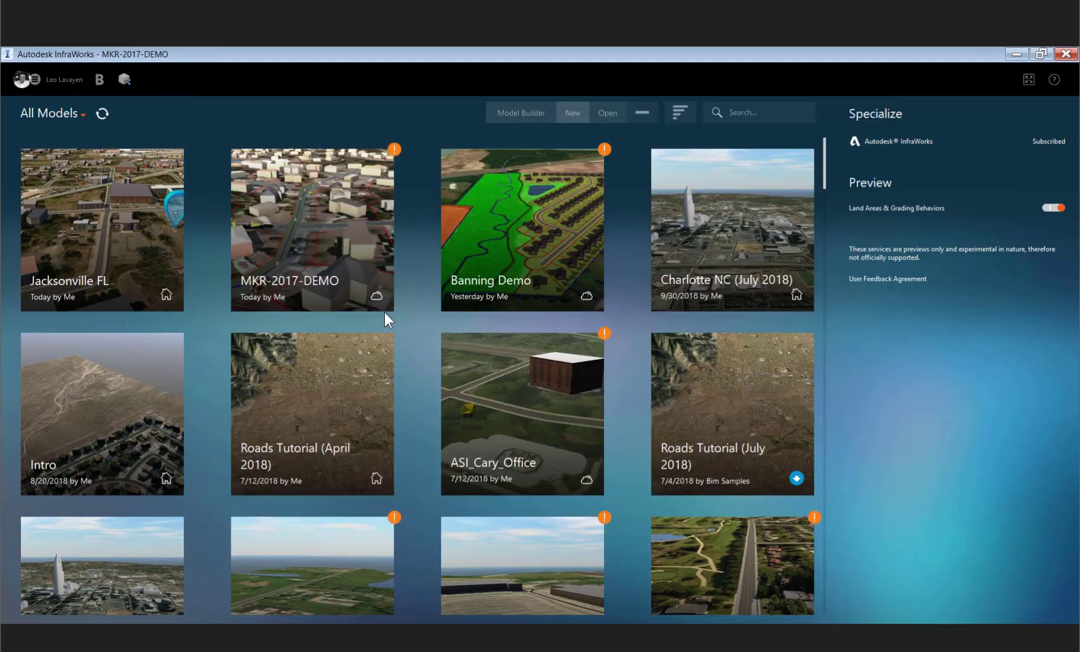
mouse_move(174, 305)
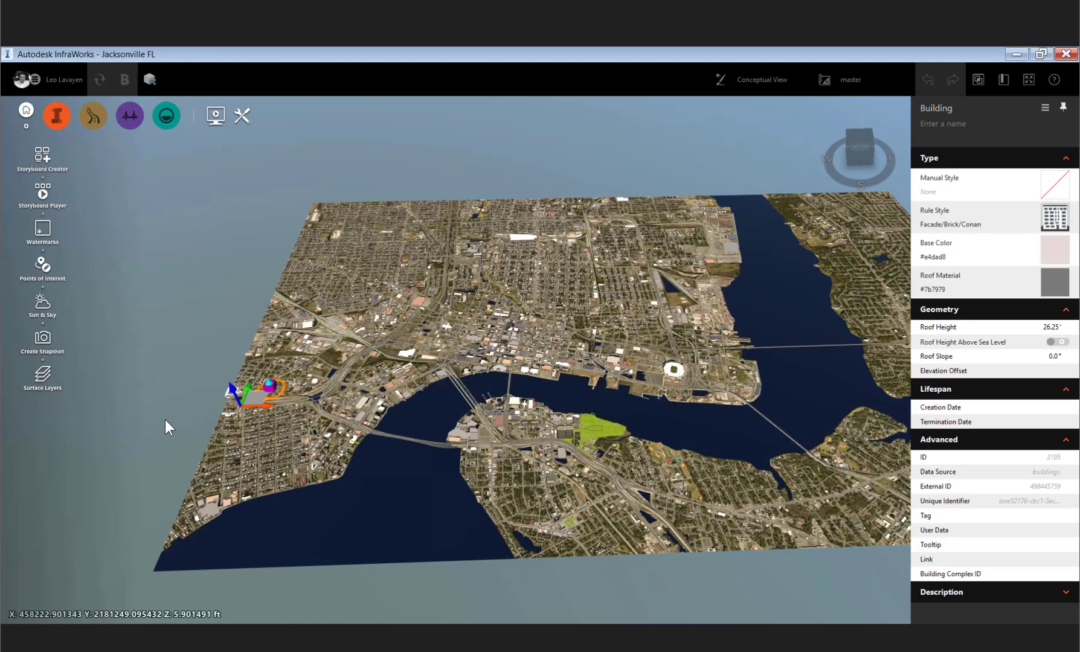
scroll(345, 459, "up", 4)
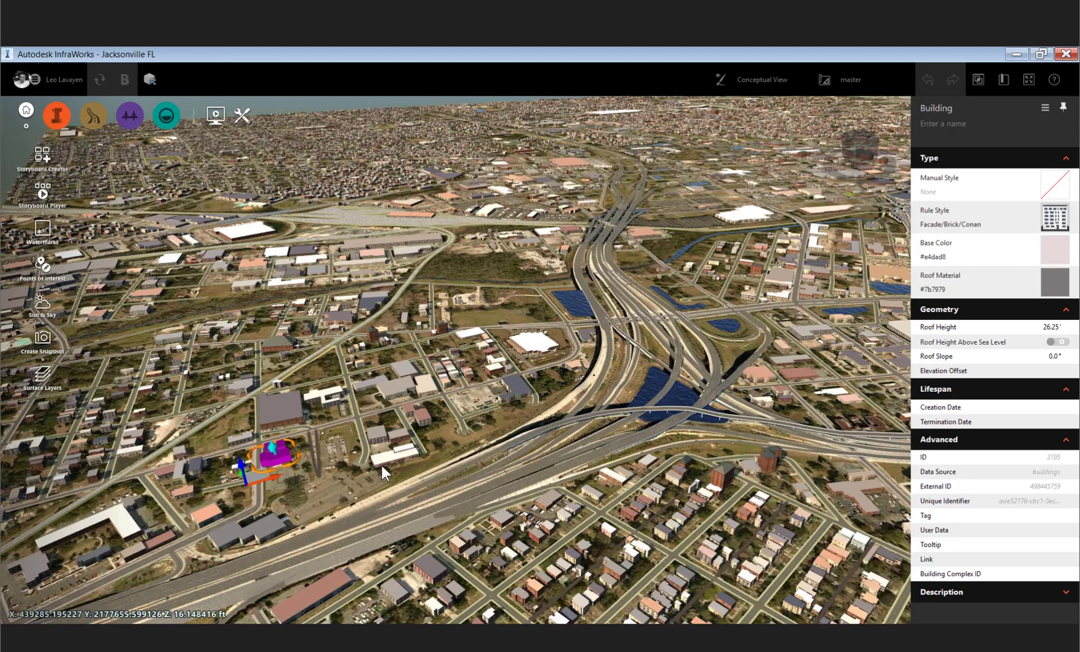
scroll(381, 466, "up", 1)
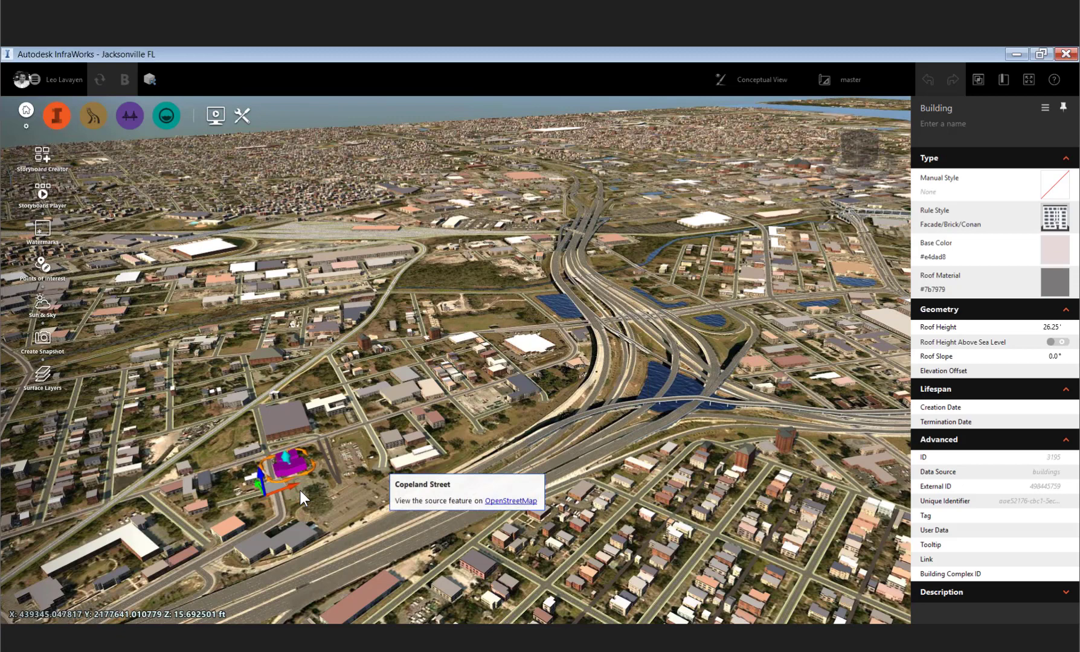
left_click_drag(419, 416, 419, 417)
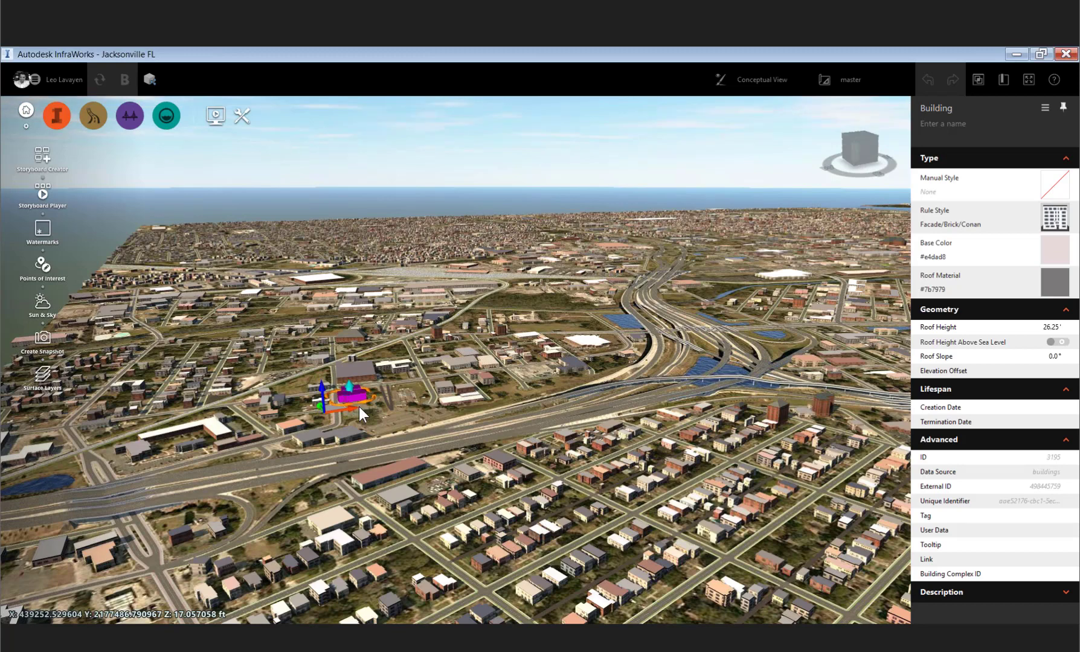
- Select a building and then a nearby road to inspect their properties, then clear the selection
scroll(359, 407, "up", 2)
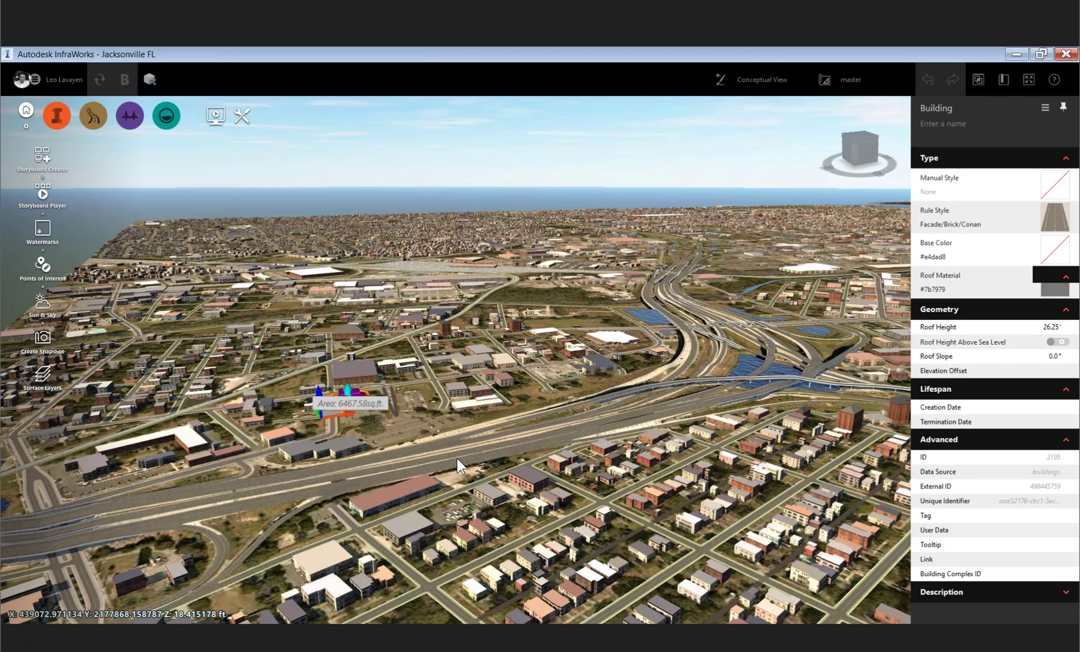
left_click(457, 458)
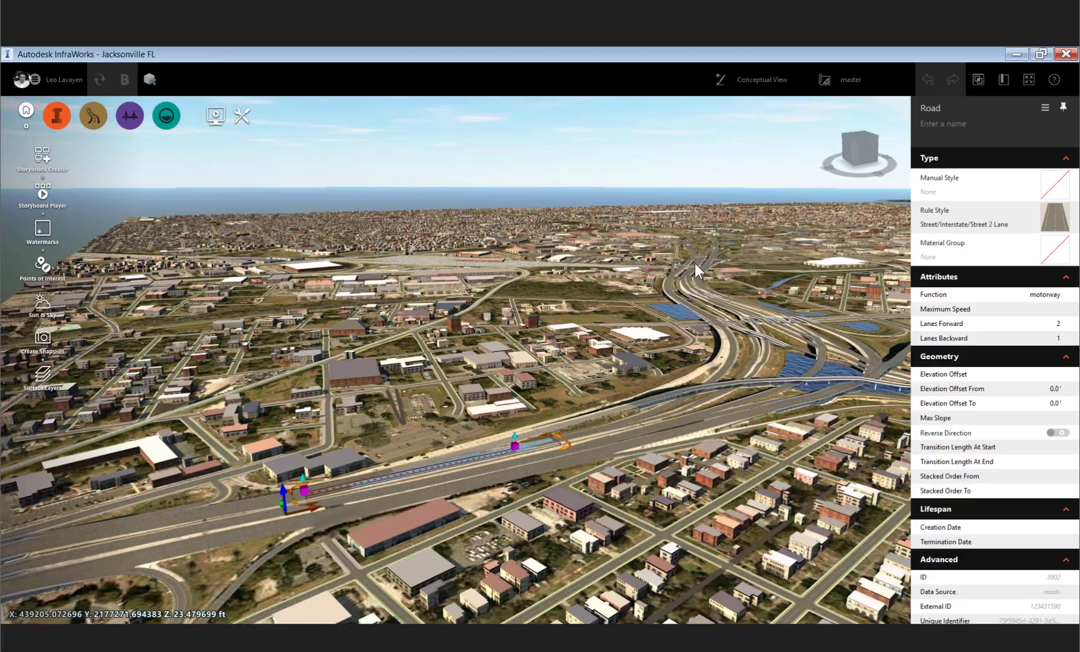
left_click(626, 266)
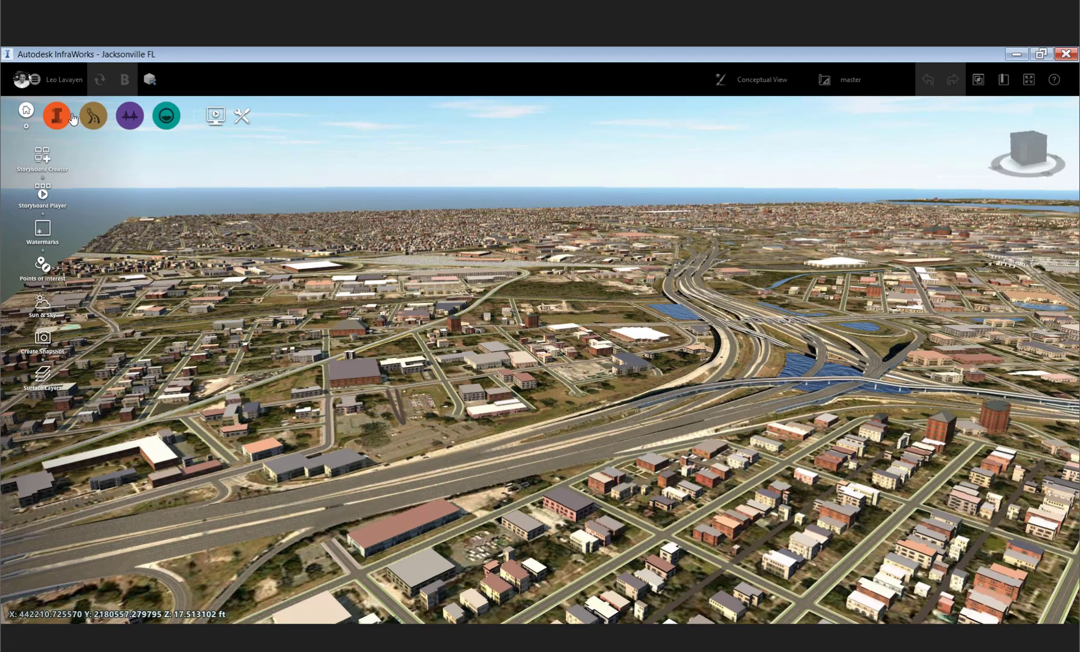
- Open the Data Sources panel to review the model's imported buildings, roads, terrain and water sources
left_click(72, 118)
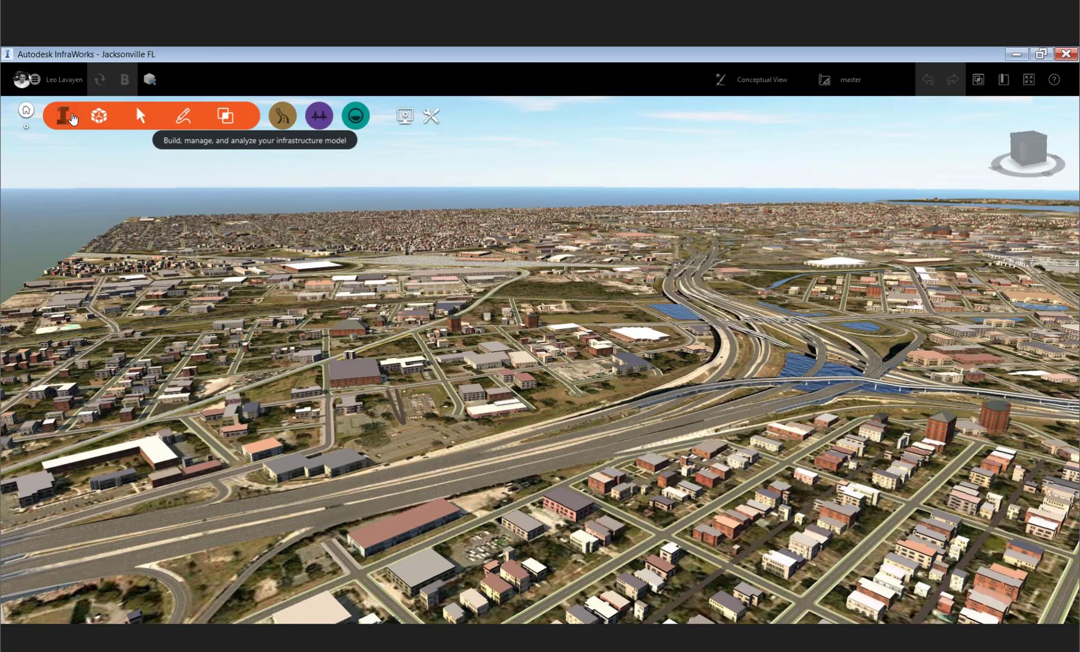
left_click(72, 118)
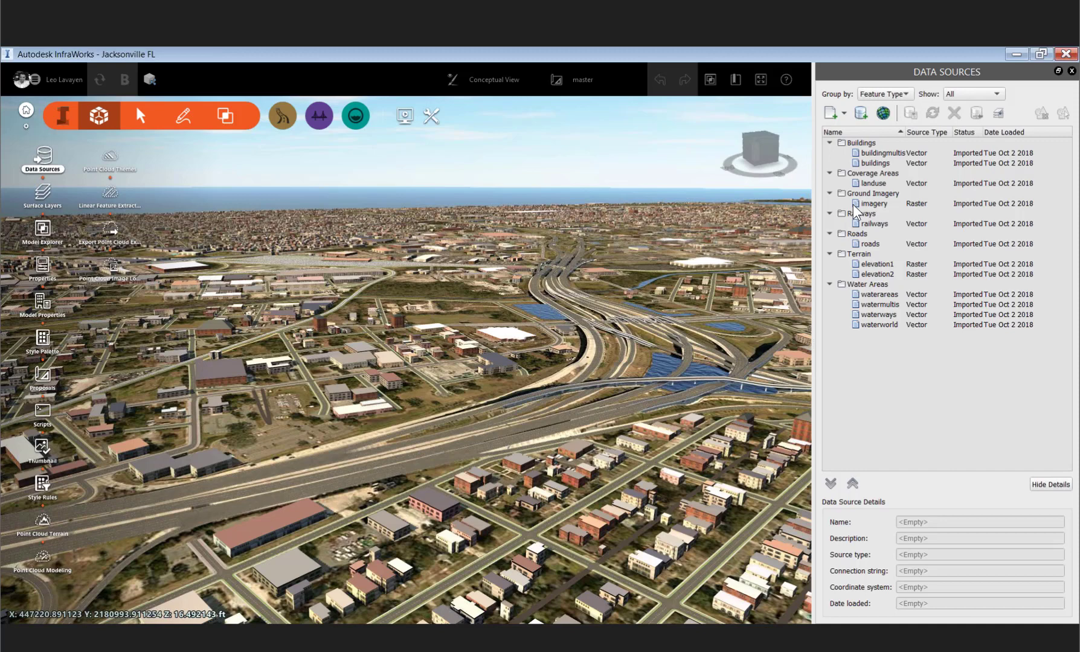
scroll(384, 362, "up", 3)
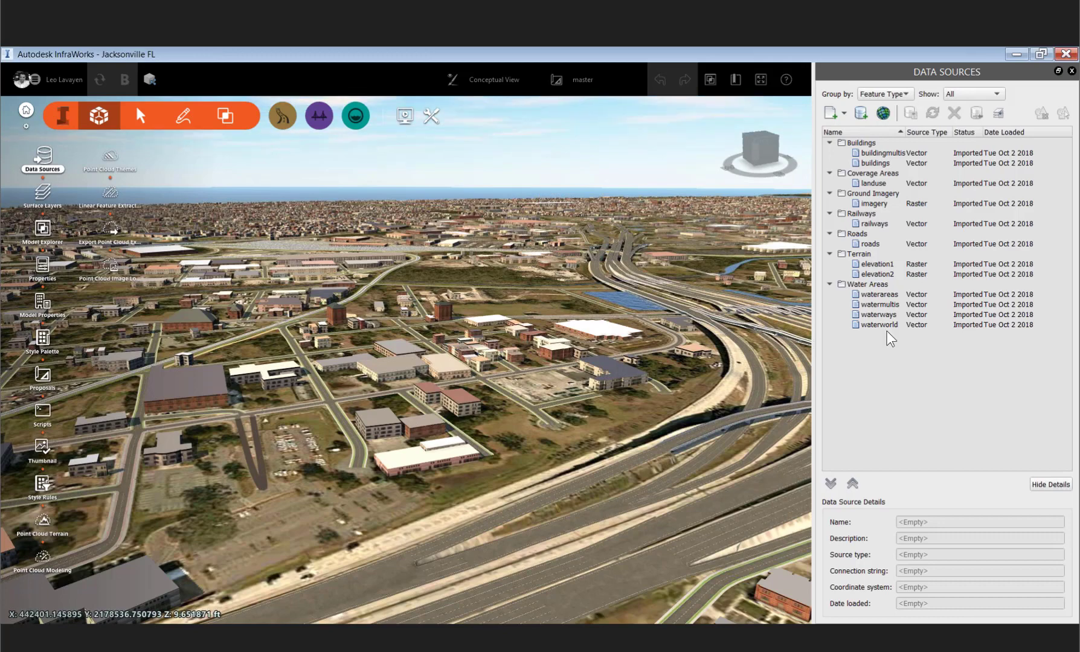
- Open the Autodesk Connector for ArcGIS sign-in window and close it without signing in
left_click(844, 113)
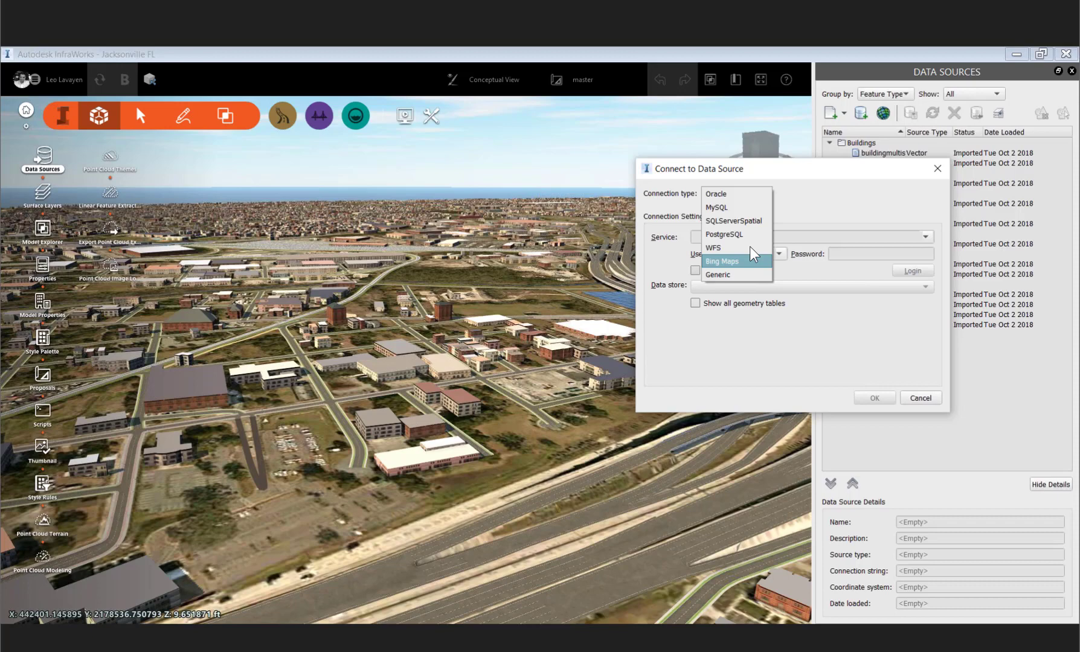
left_click(882, 116)
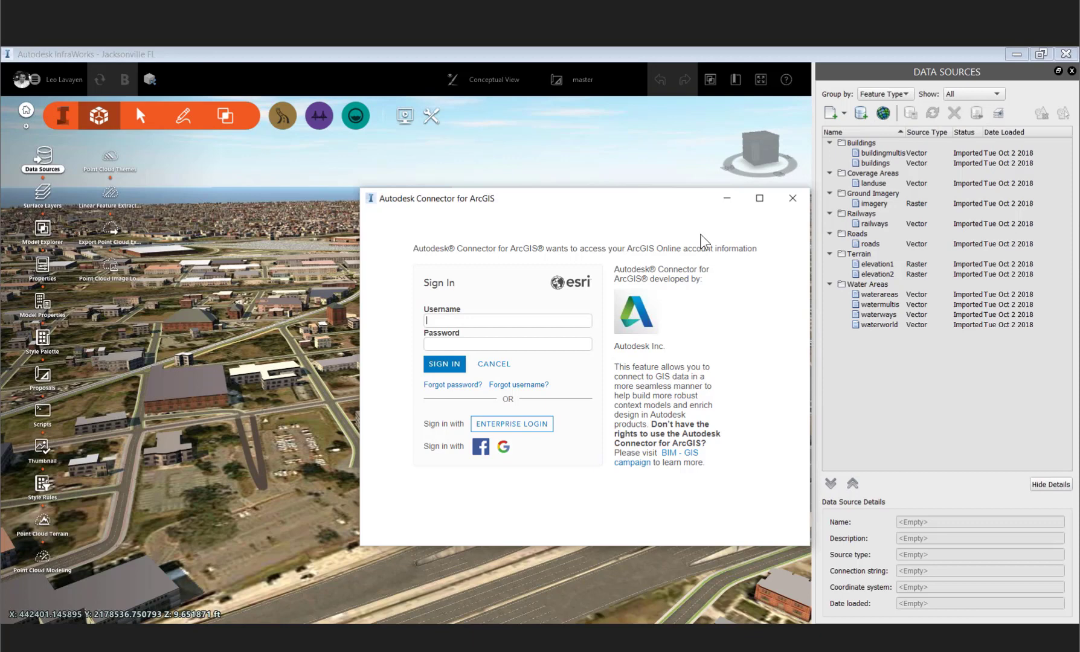
left_click(795, 205)
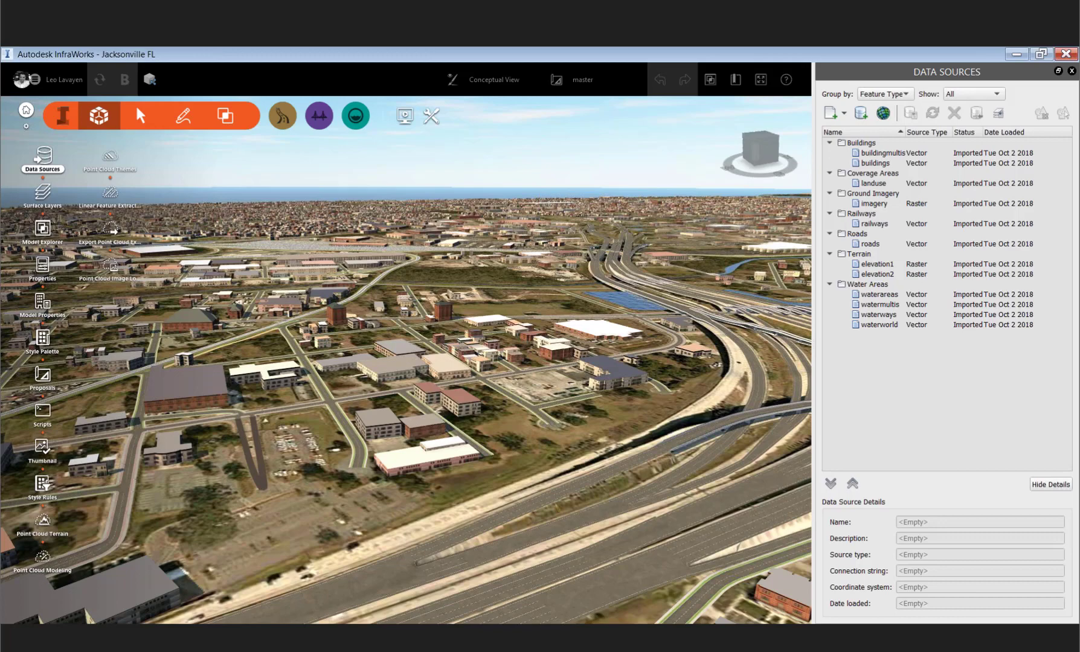
- Browse the Autodesk InfraWorks Models folder in File Explorer showing the model files, then return to the model
left_click(472, 583)
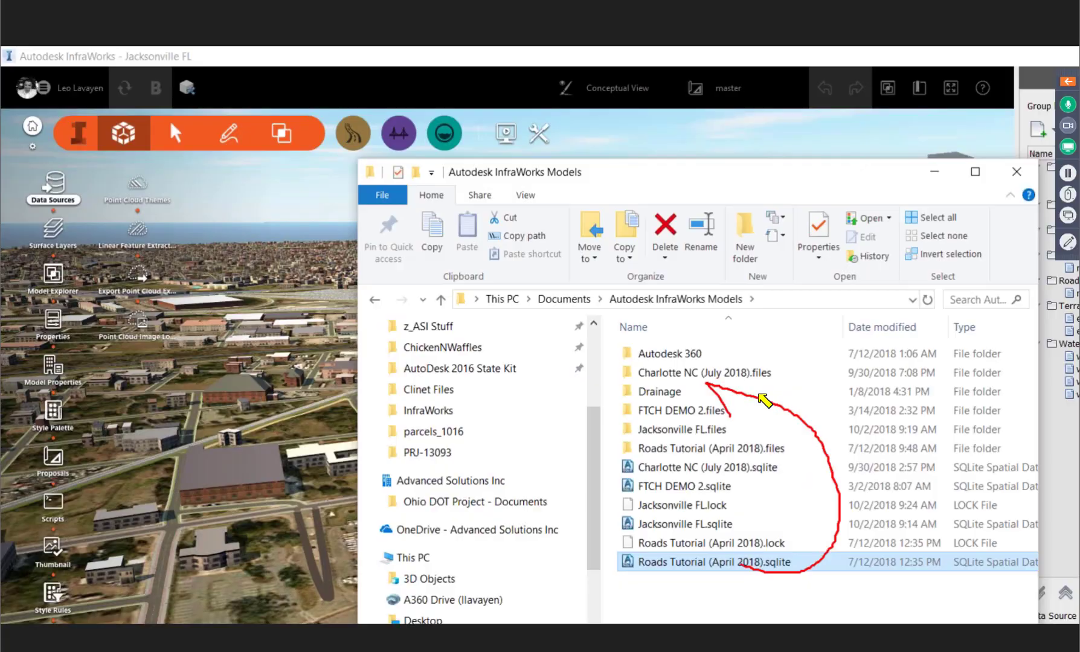
left_click_drag(731, 417, 739, 378)
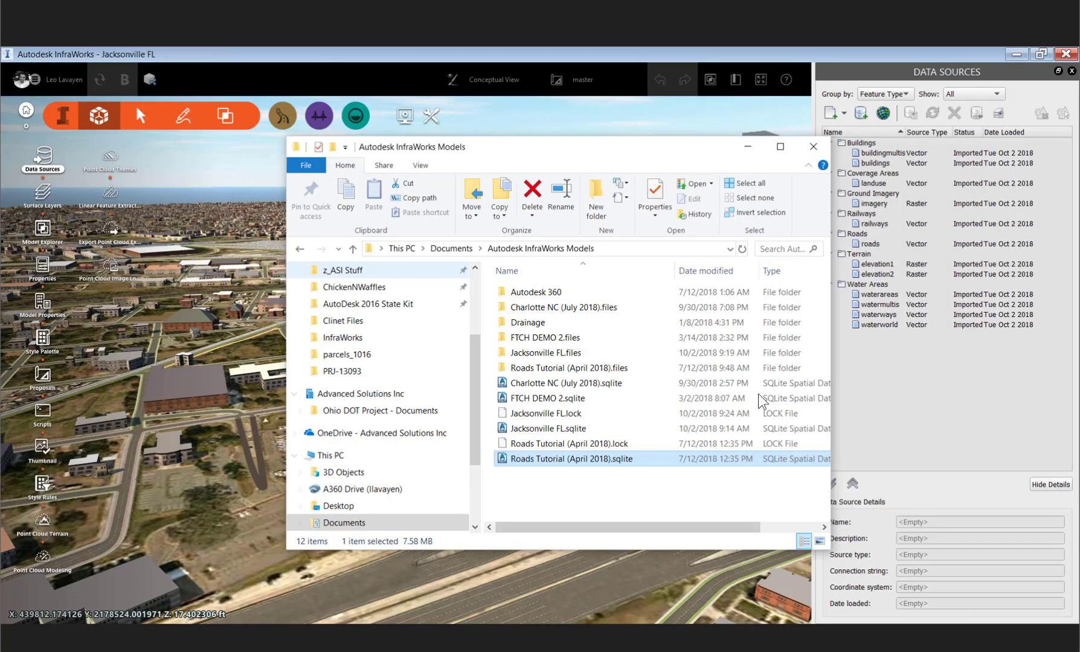
key("alt+Tab")
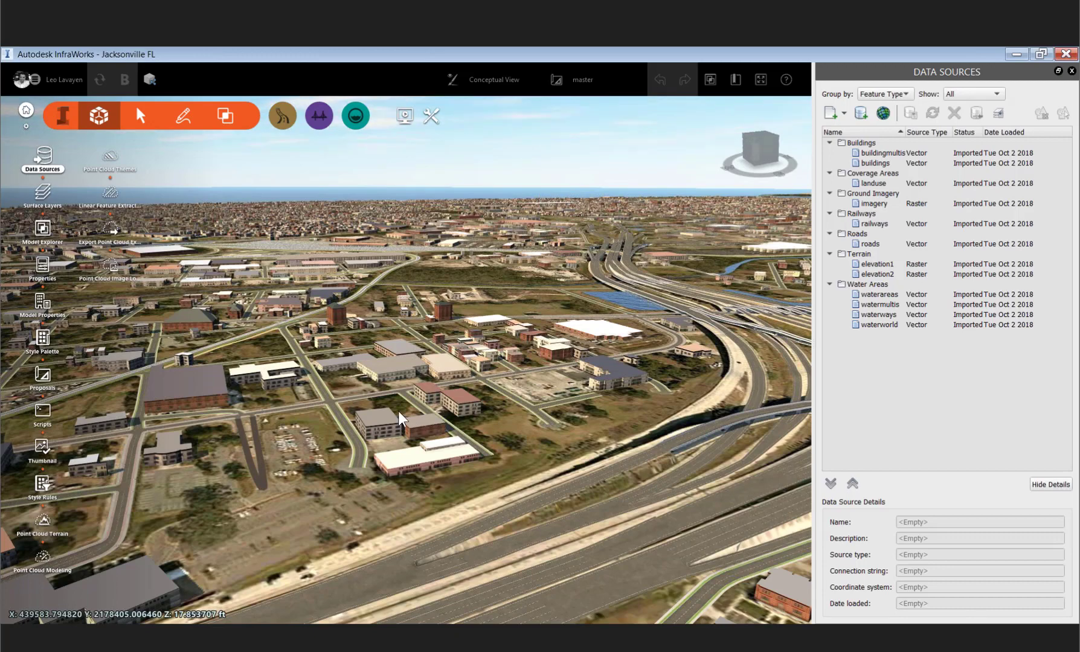
- Add a new proposal named Proposal1 from the master proposal
right_click_drag(398, 411, 397, 302)
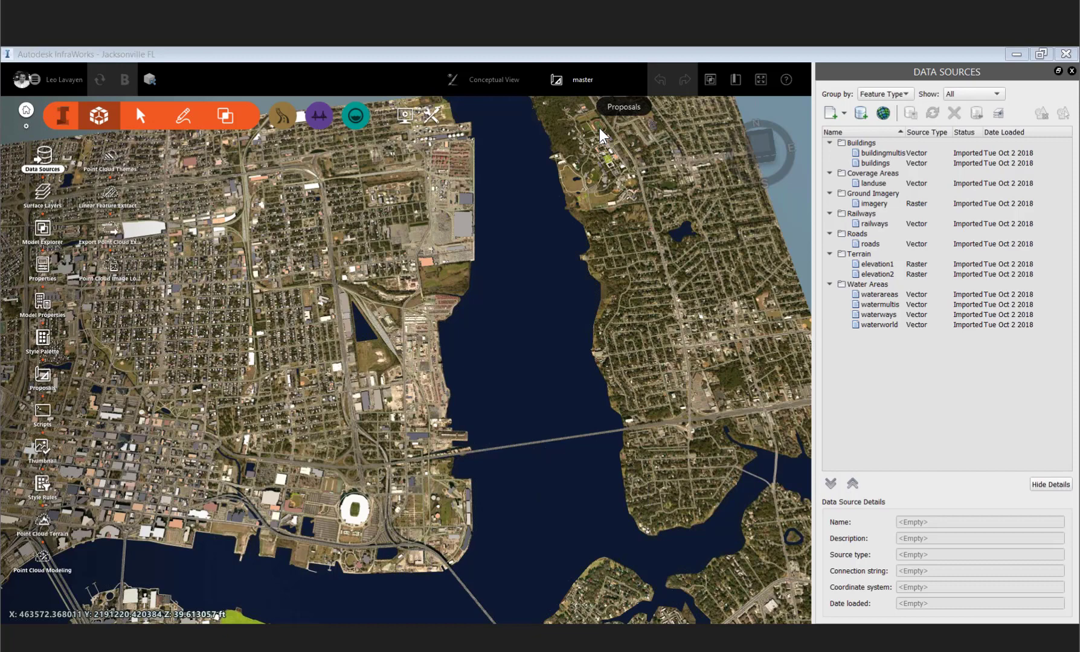
left_click(583, 80)
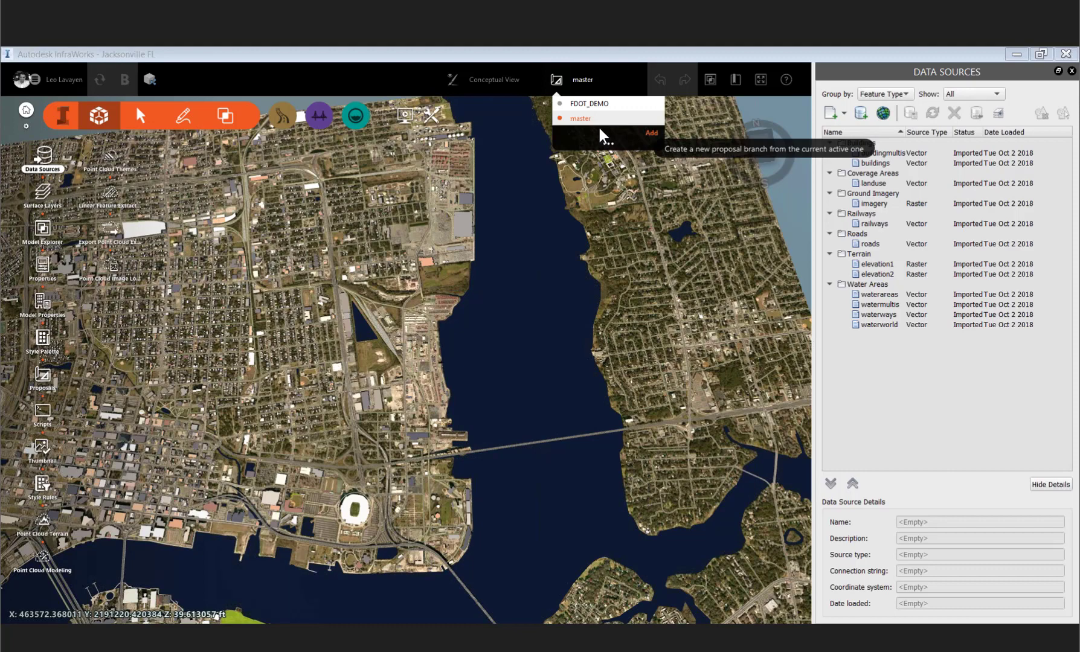
left_click(600, 128)
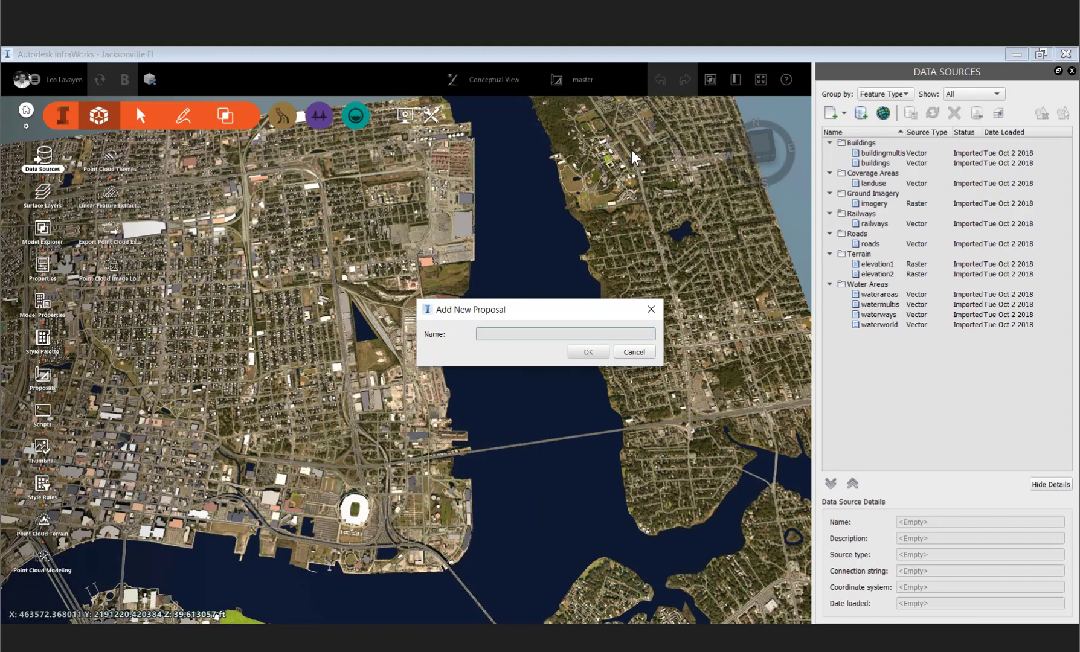
type("Proposal")
key("Return")
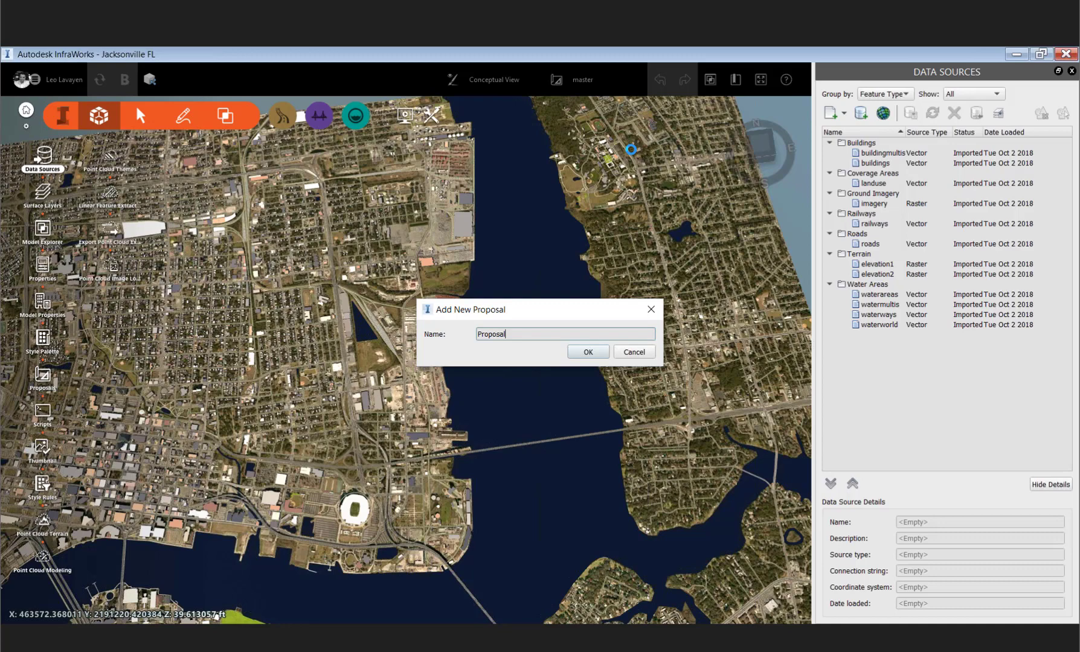
key("Return")
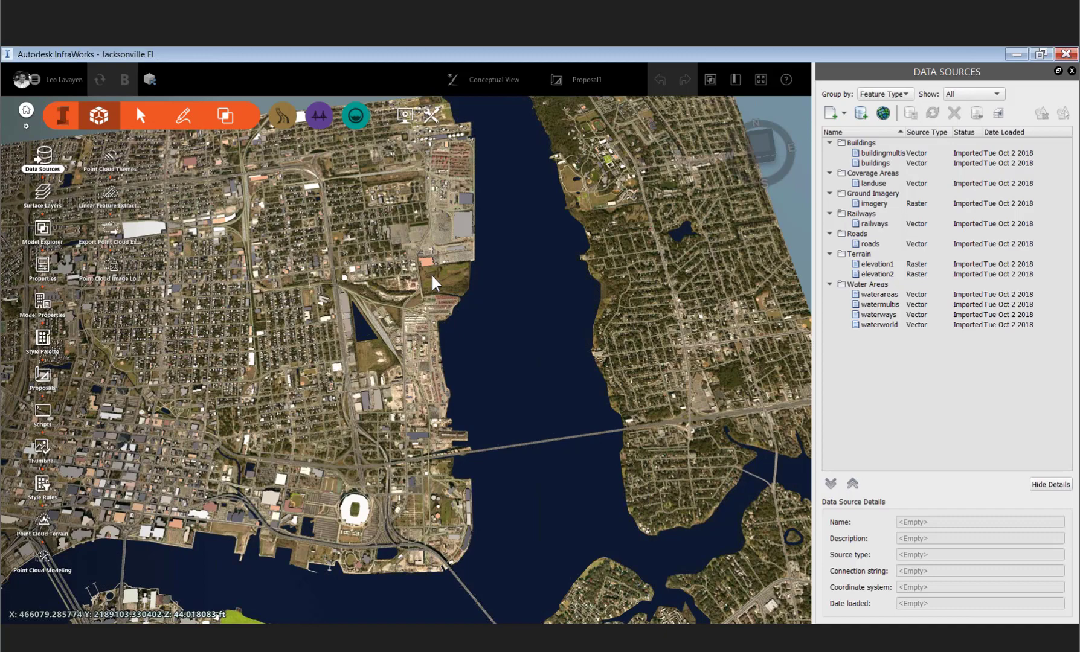
- Apply the Boulevard with Fall Hardwood road style from the Style Palette to Talleyrand Avenue
scroll(431, 277, "up", 3)
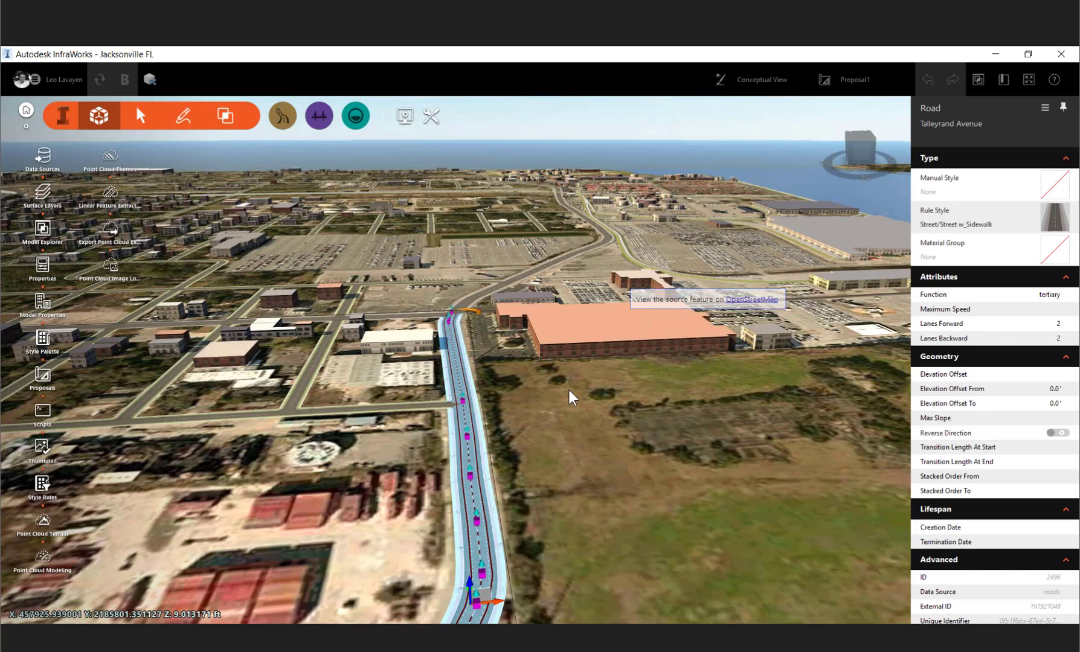
scroll(568, 390, "up", 2)
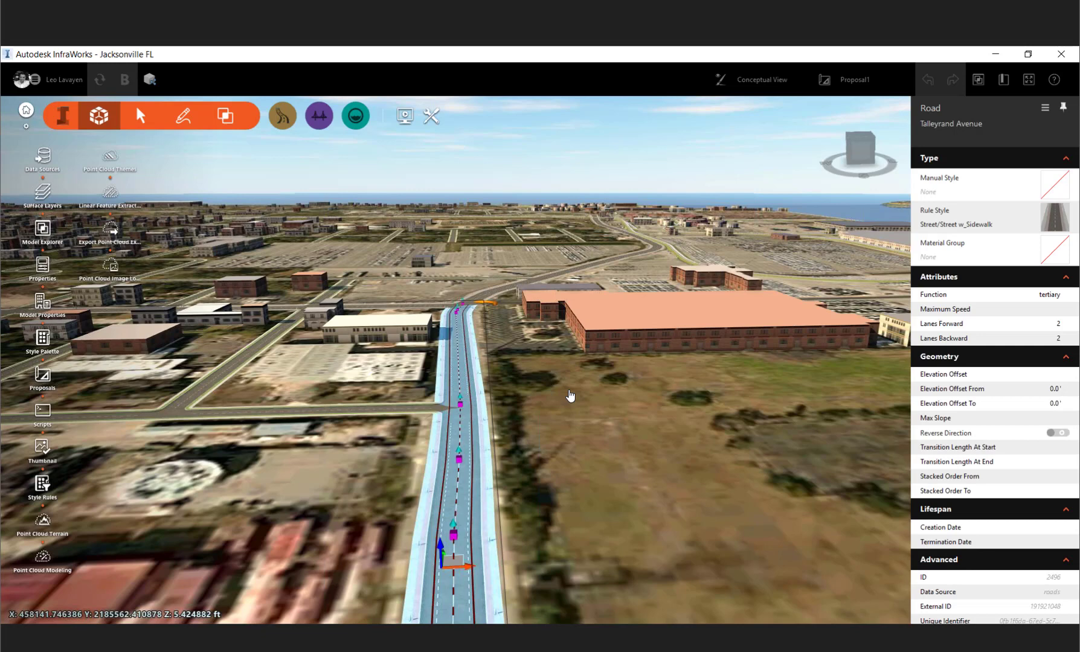
left_click(42, 338)
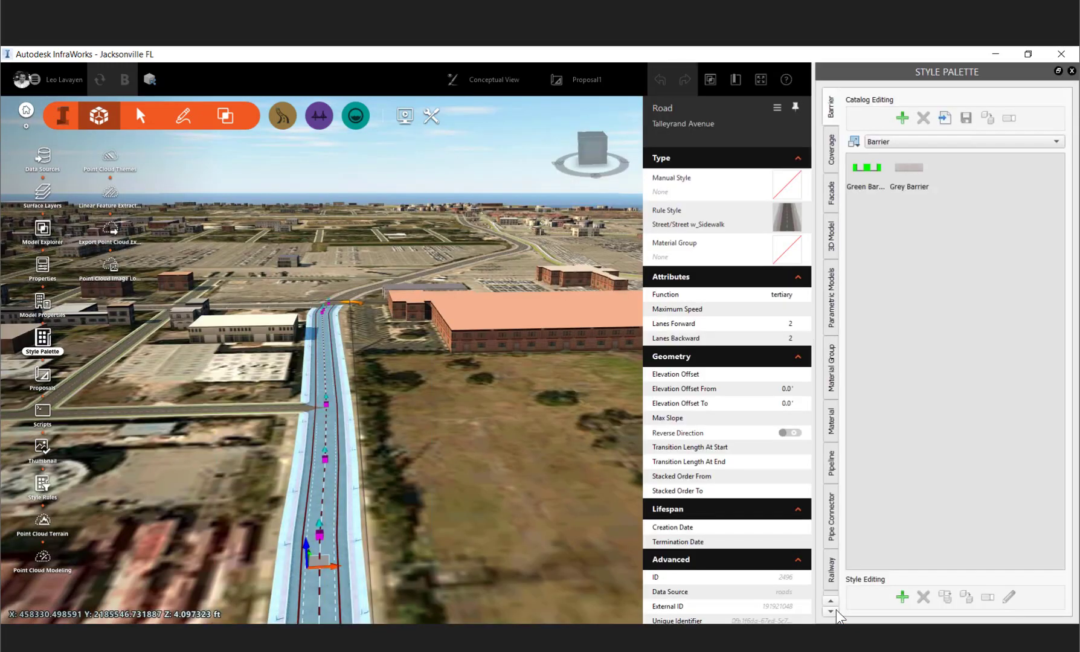
left_click(833, 611)
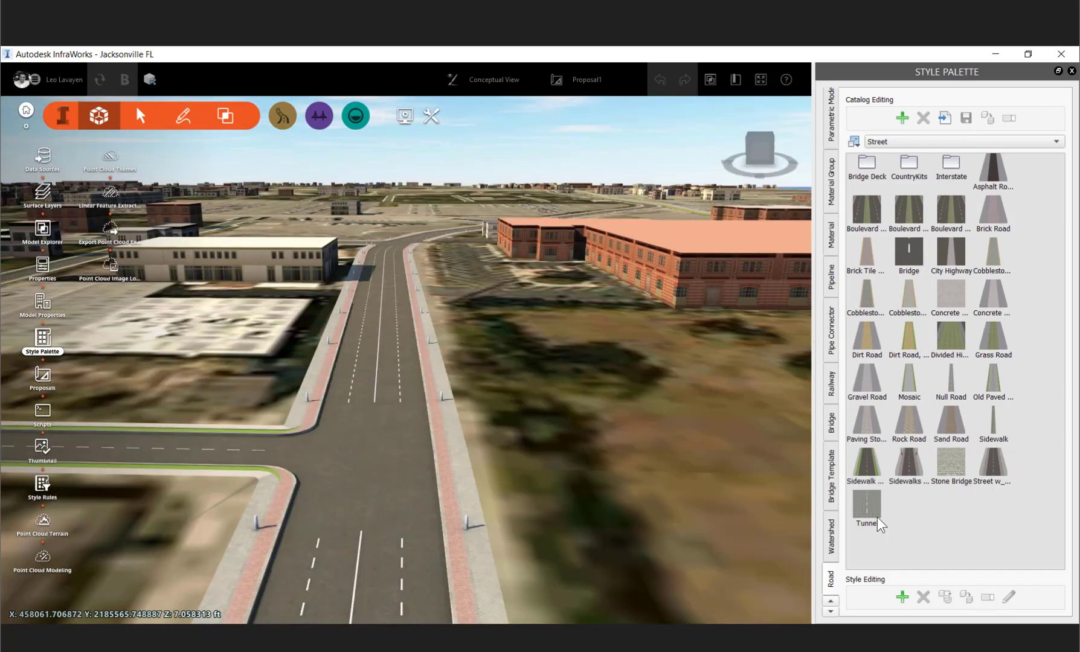
left_click_drag(878, 518, 879, 519)
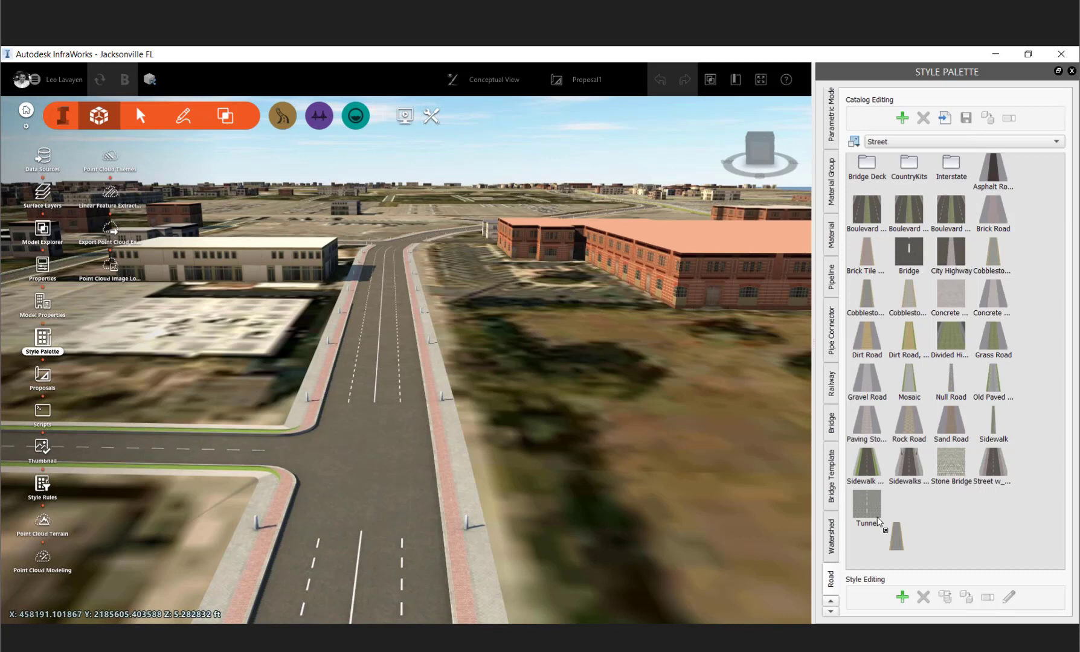
left_click_drag(877, 518, 877, 519)
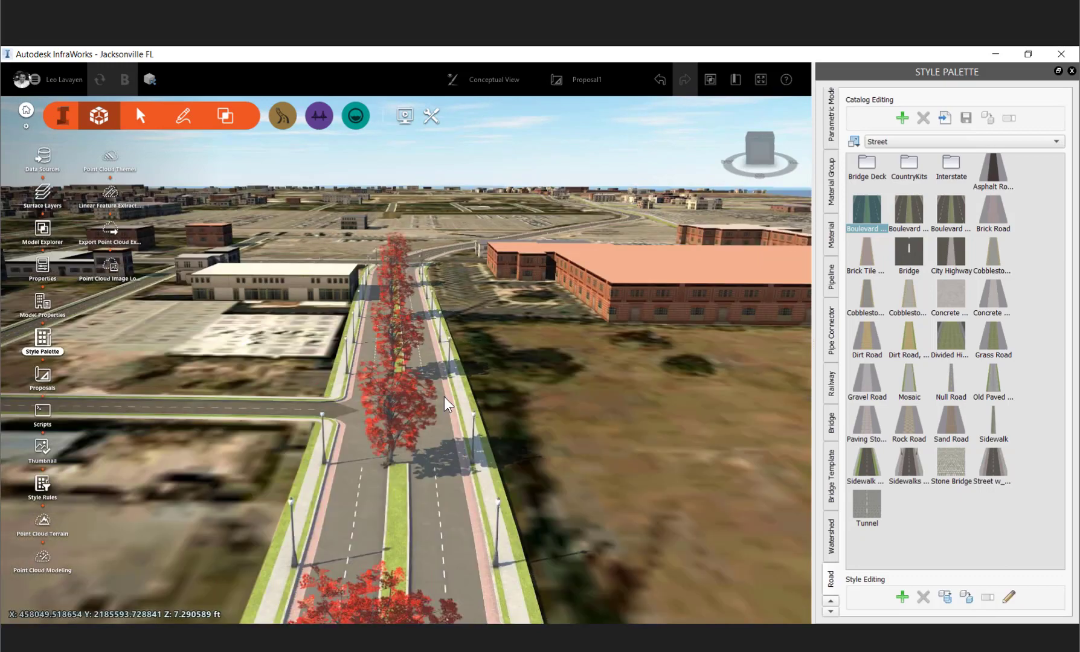
- Open the configuration of the Street/Boulevard with Fall Hardwood style to review its general and track settings
left_click(444, 397)
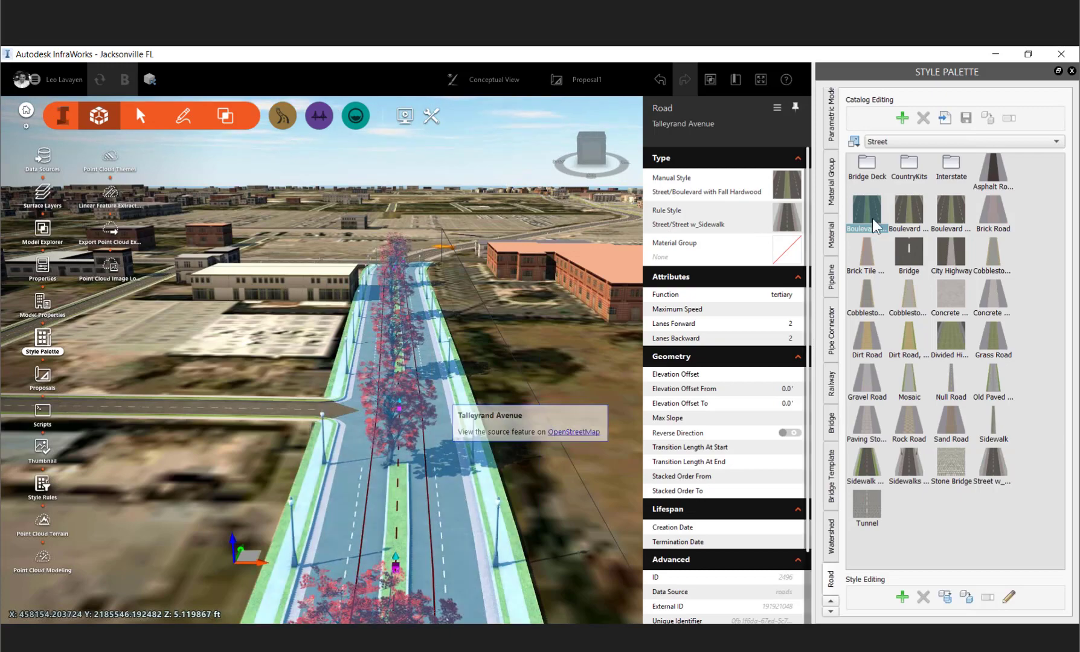
key("Escape")
left_click(1011, 600)
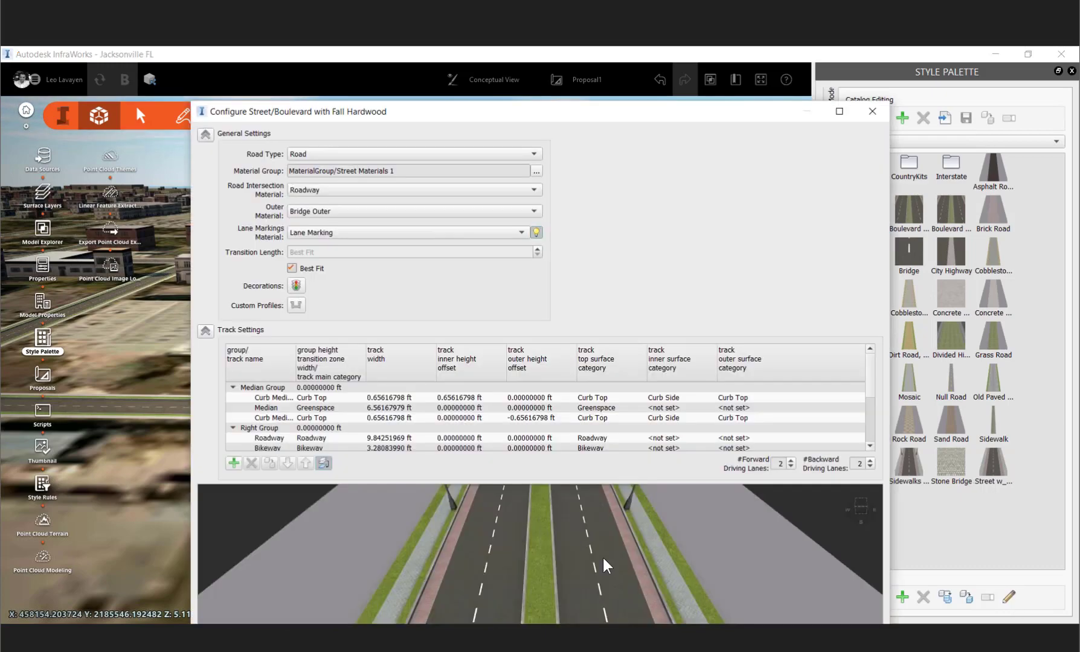
left_click_drag(624, 97, 577, 42)
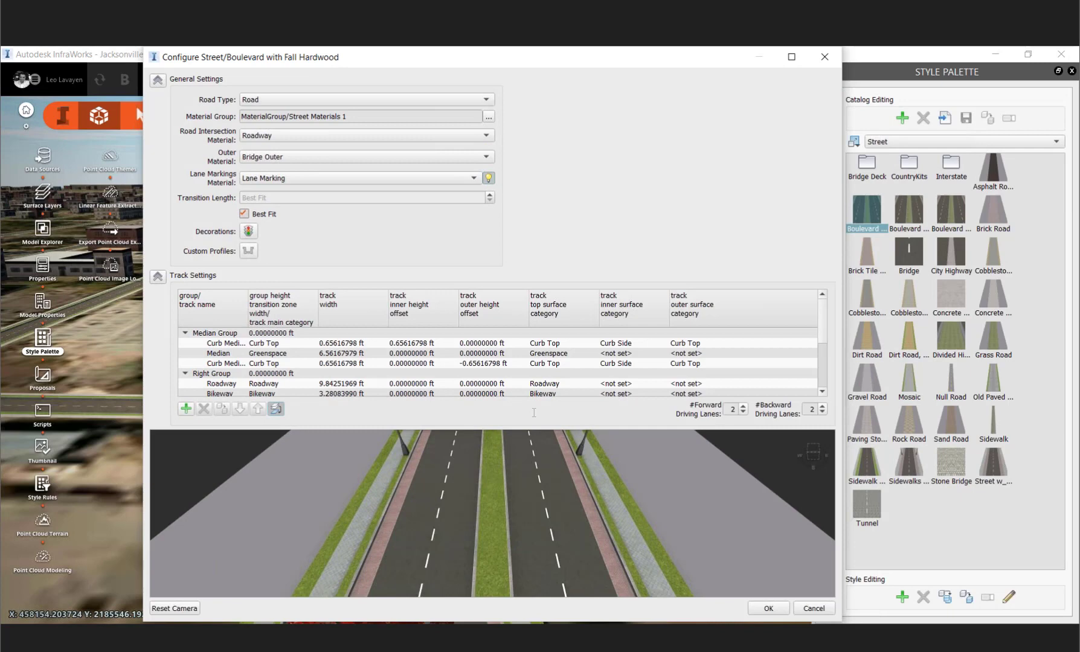
double_click(424, 354)
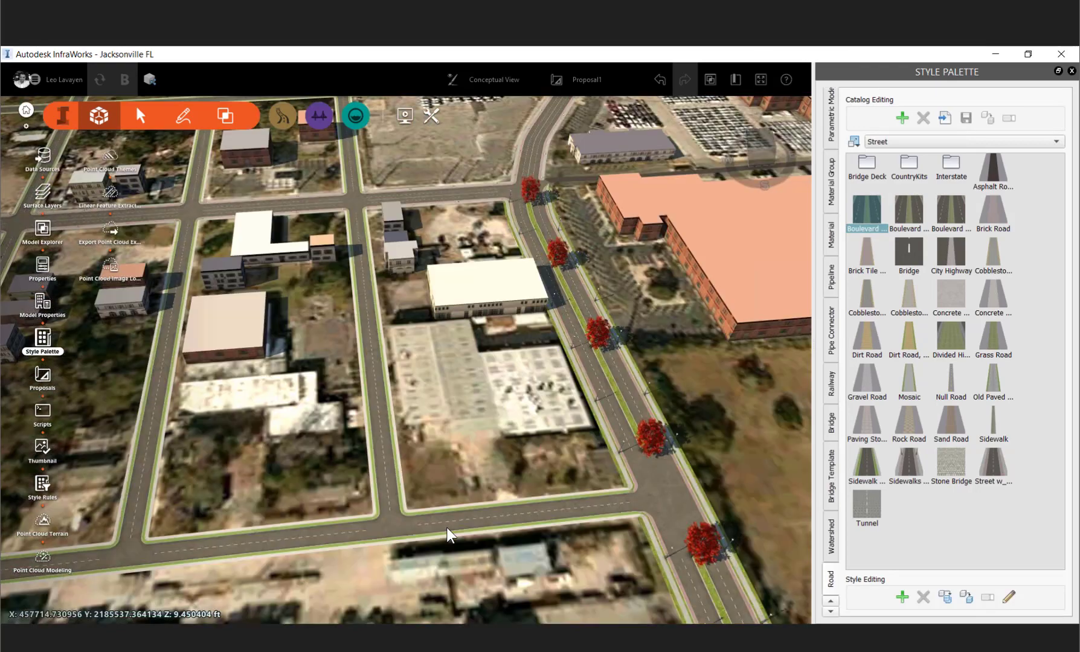
- Select Westcott Street and zoom in to inspect where it meets the cross street
left_click(433, 523)
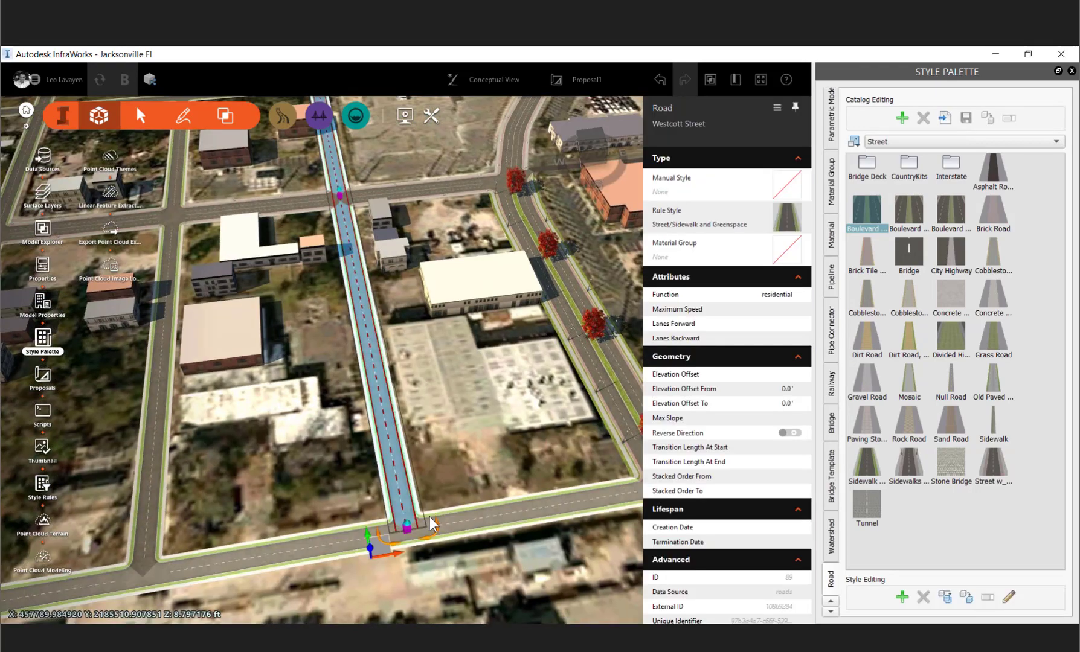
left_click(431, 519)
scroll(391, 475, "up", 2)
left_click(389, 471)
scroll(389, 471, "up", 1)
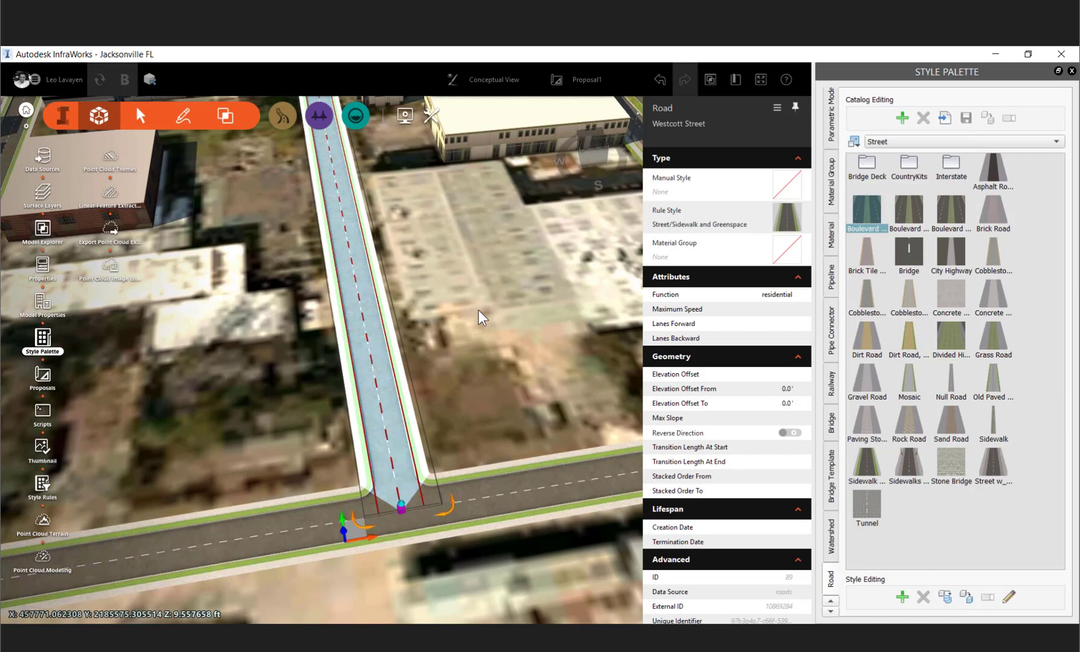
scroll(421, 355, "down", 2)
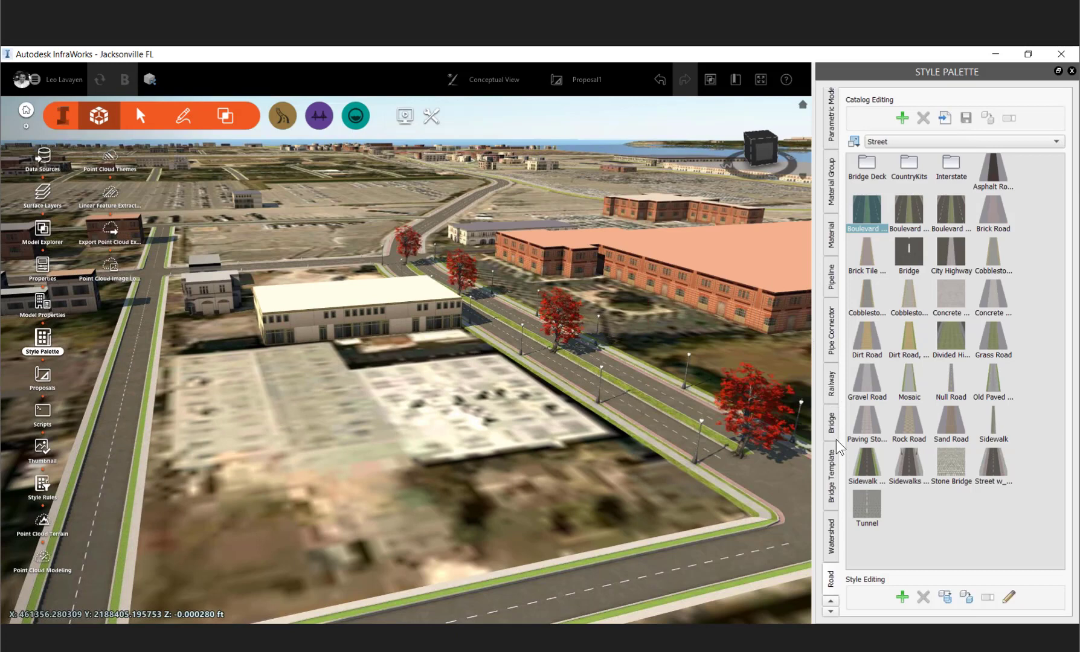
- Apply the Cobra brick facade style to the building beside the new boulevard
left_click(831, 601)
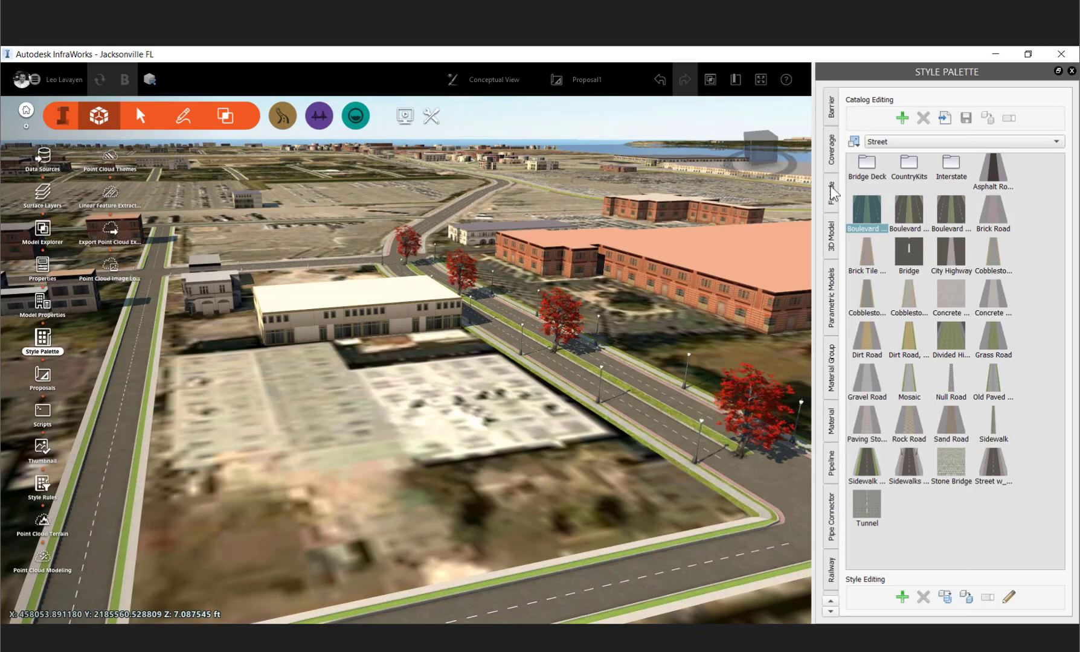
left_click(831, 194)
double_click(910, 169)
left_click_drag(953, 382, 387, 320)
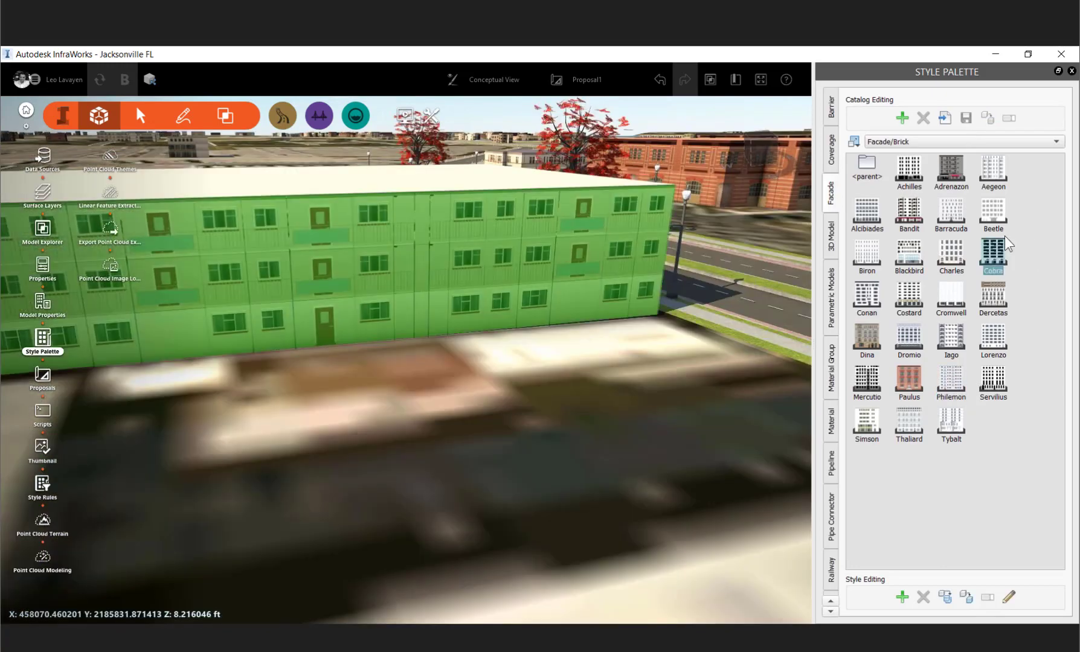
left_click_drag(1005, 238, 557, 243)
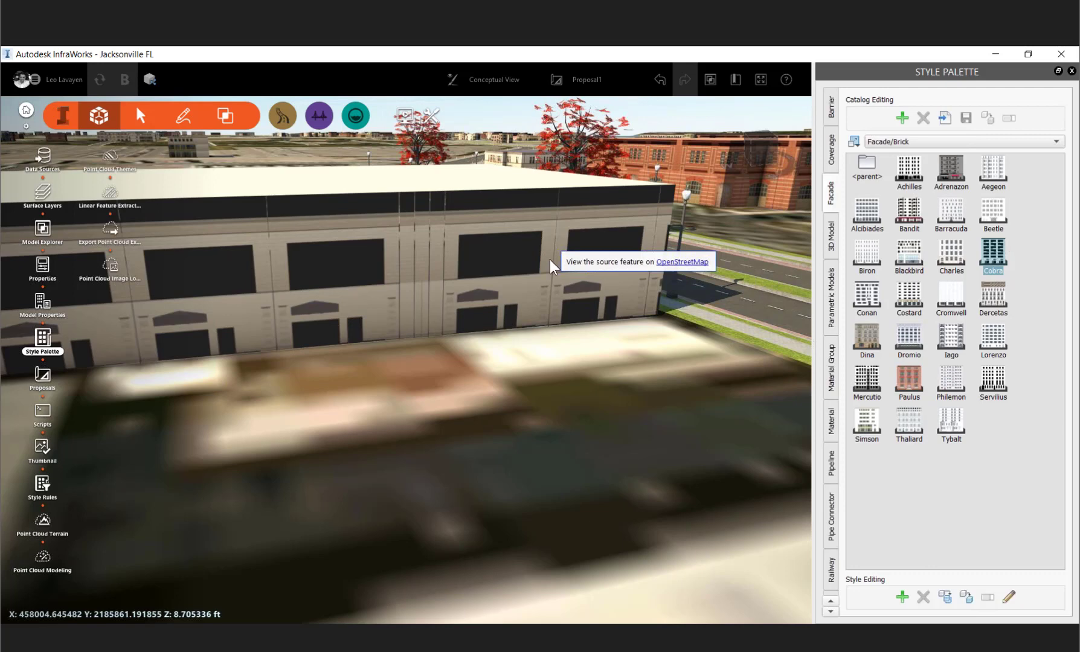
scroll(450, 342, "down", 5)
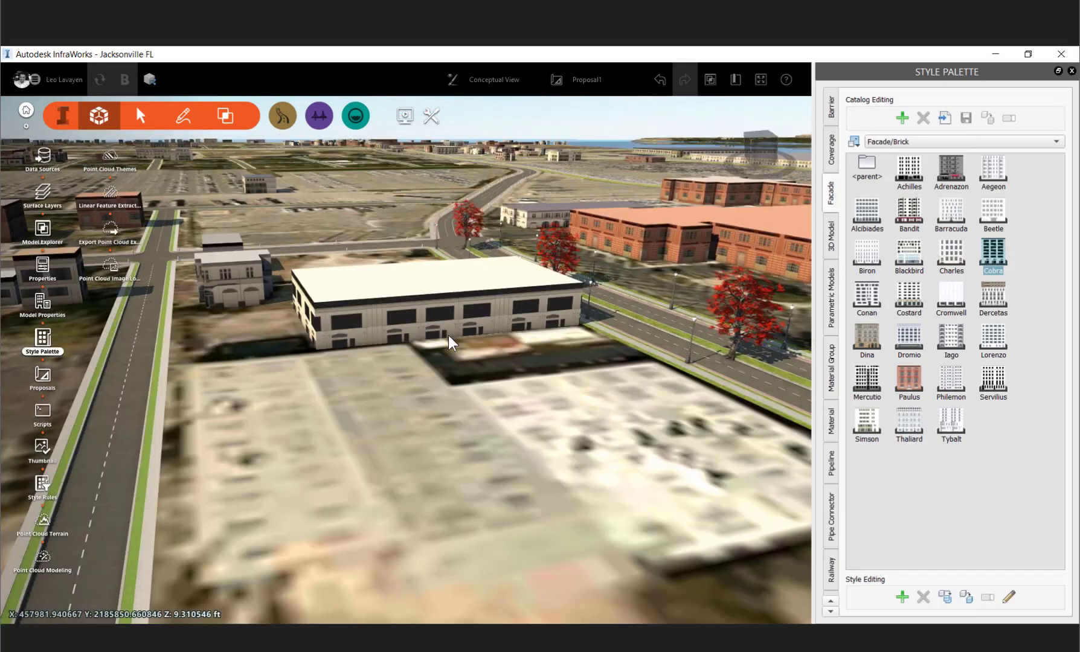
scroll(426, 331, "down", 5)
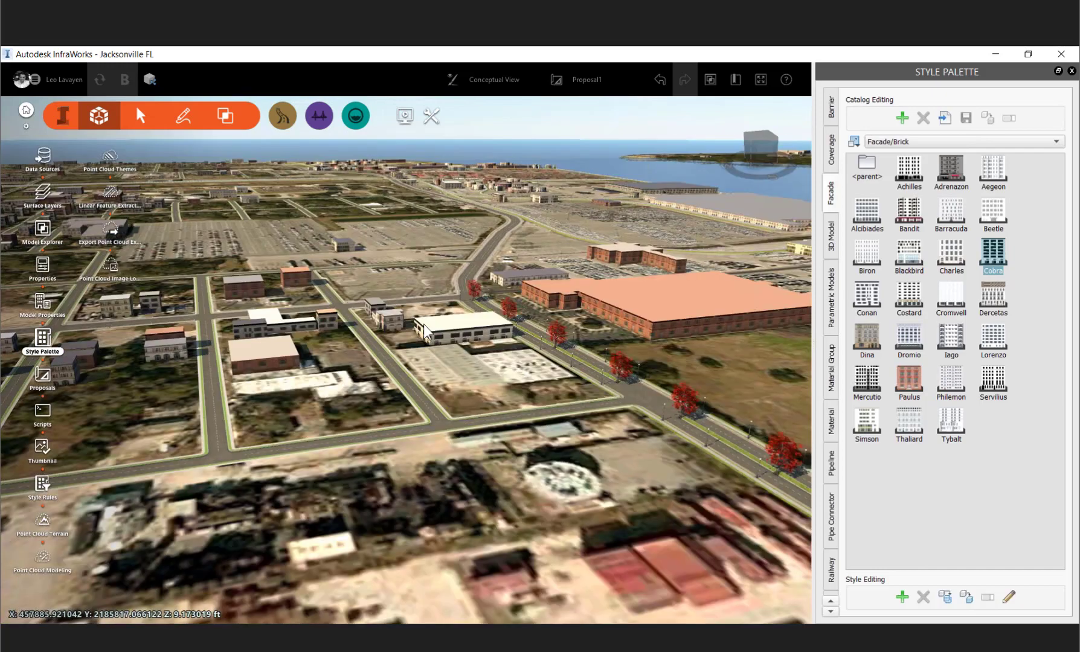
- Navigate to the river and select Mathews Bridge to review its road properties
scroll(377, 217, "down", 5)
scroll(377, 215, "down", 3)
middle_click_drag(526, 302, 239, 267)
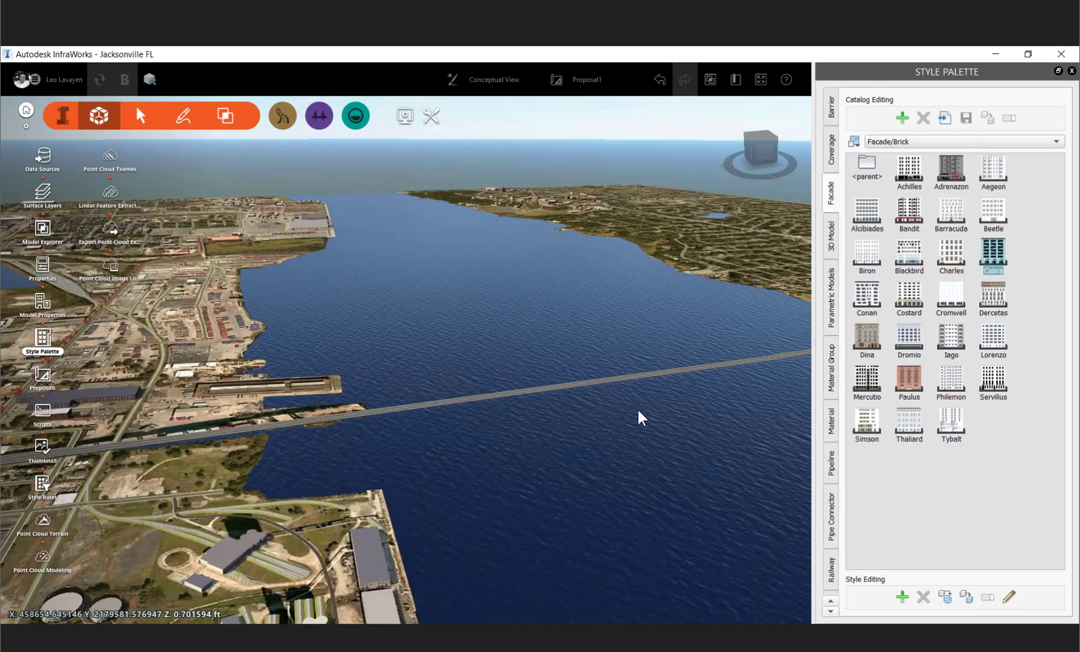
middle_click_drag(639, 417, 453, 412, "shift")
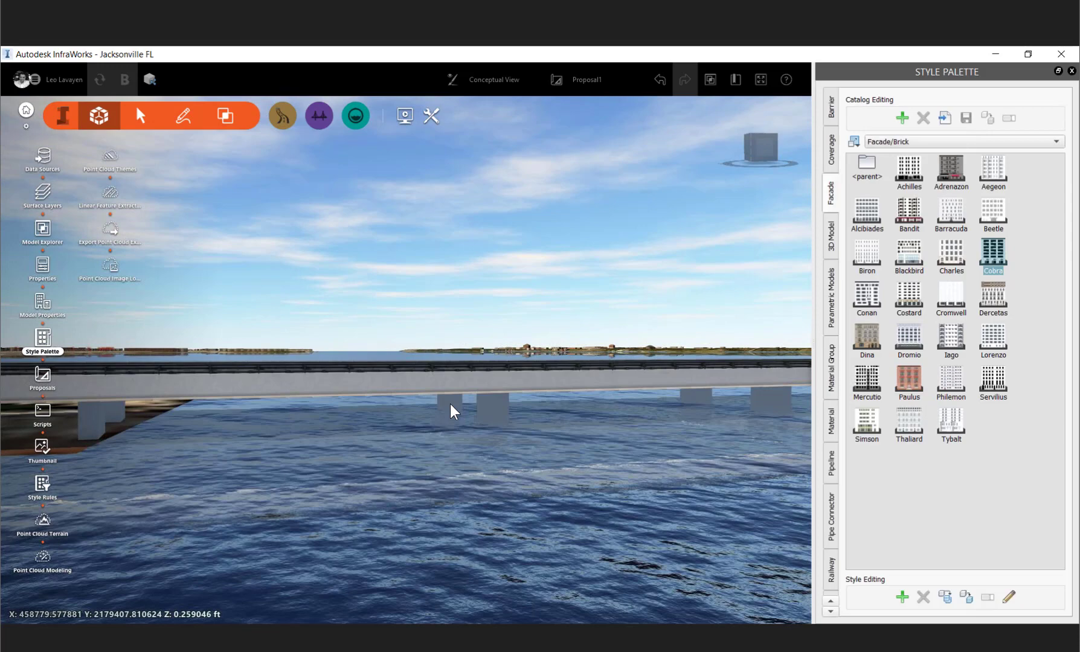
left_click(454, 387)
middle_click_drag(453, 385, 306, 526, "shift")
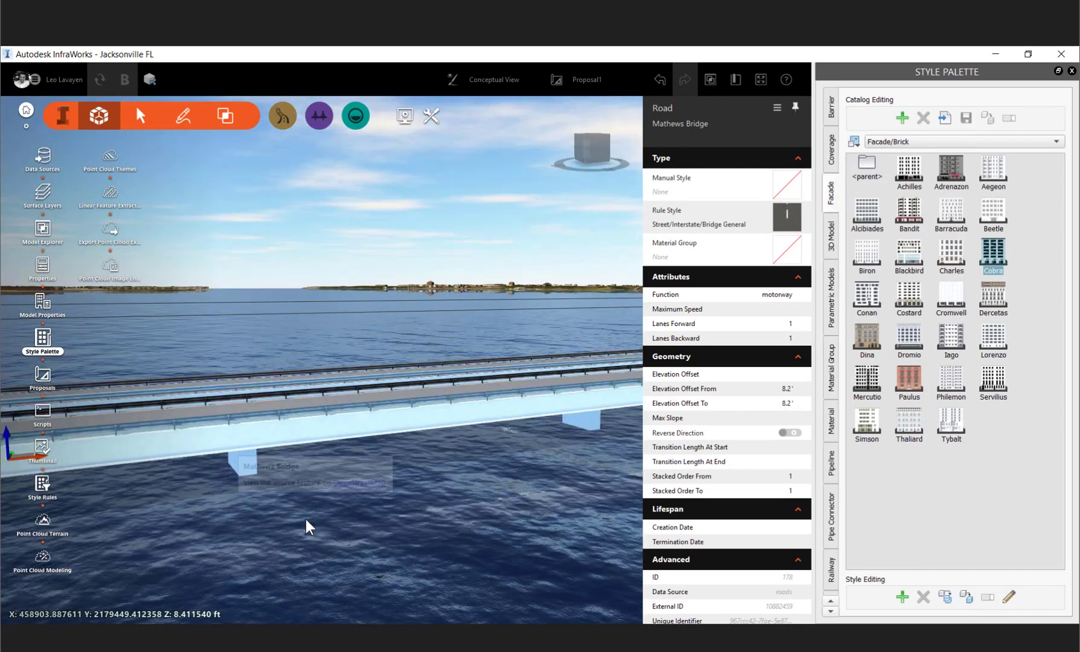
scroll(312, 511, "up", 3)
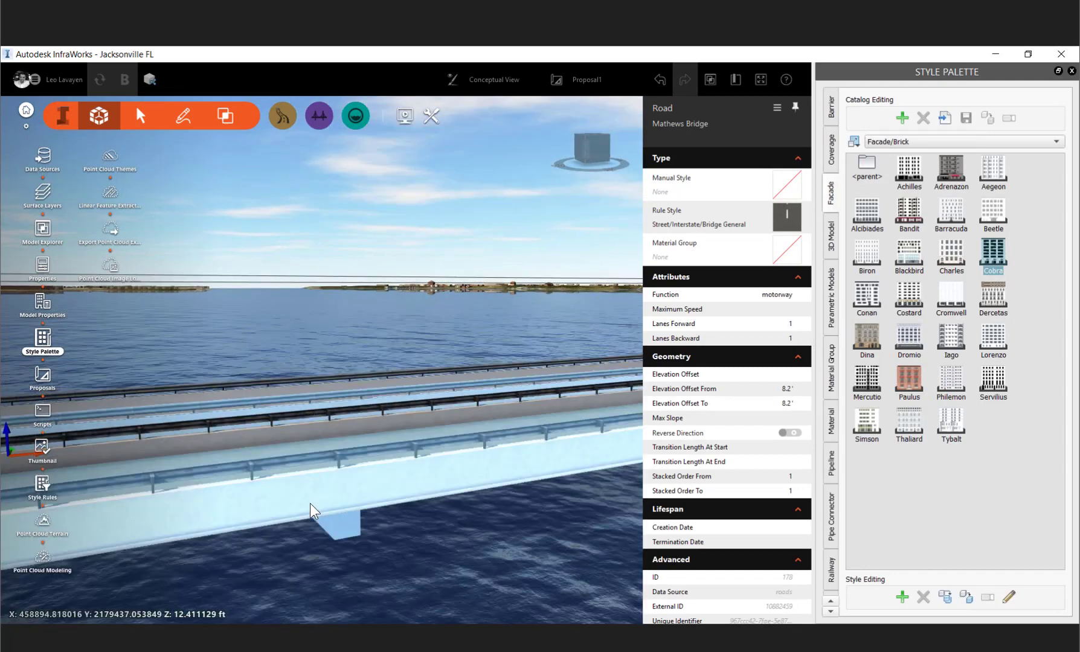
- Browse the design tool groups for road, bridge and drainage tools
mouse_move(311, 511)
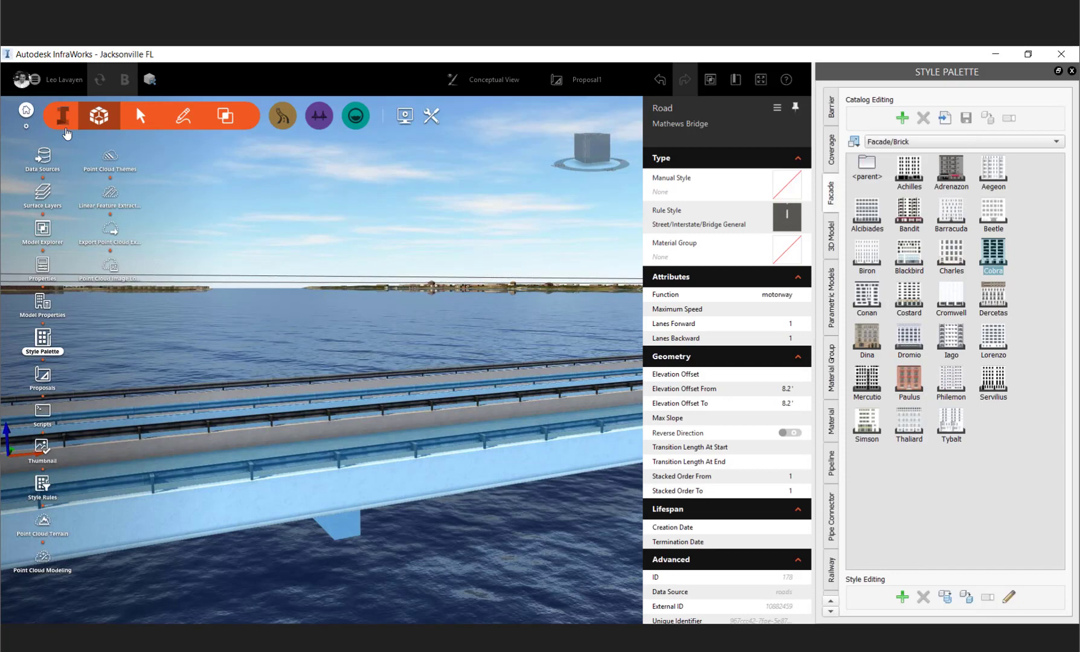
left_click(64, 127)
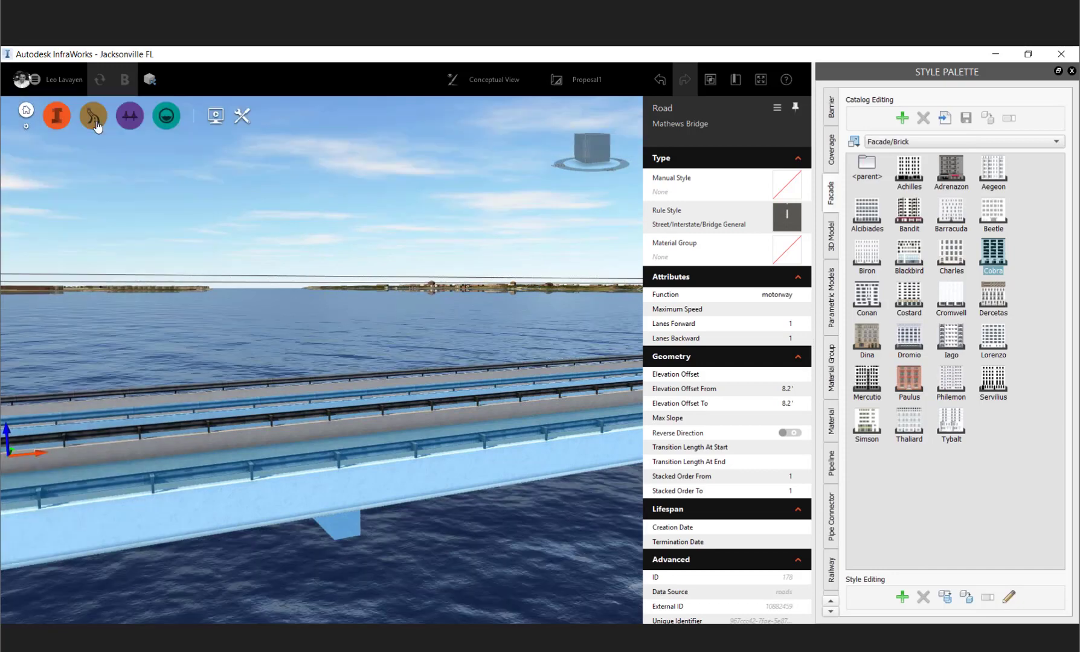
left_click(98, 125)
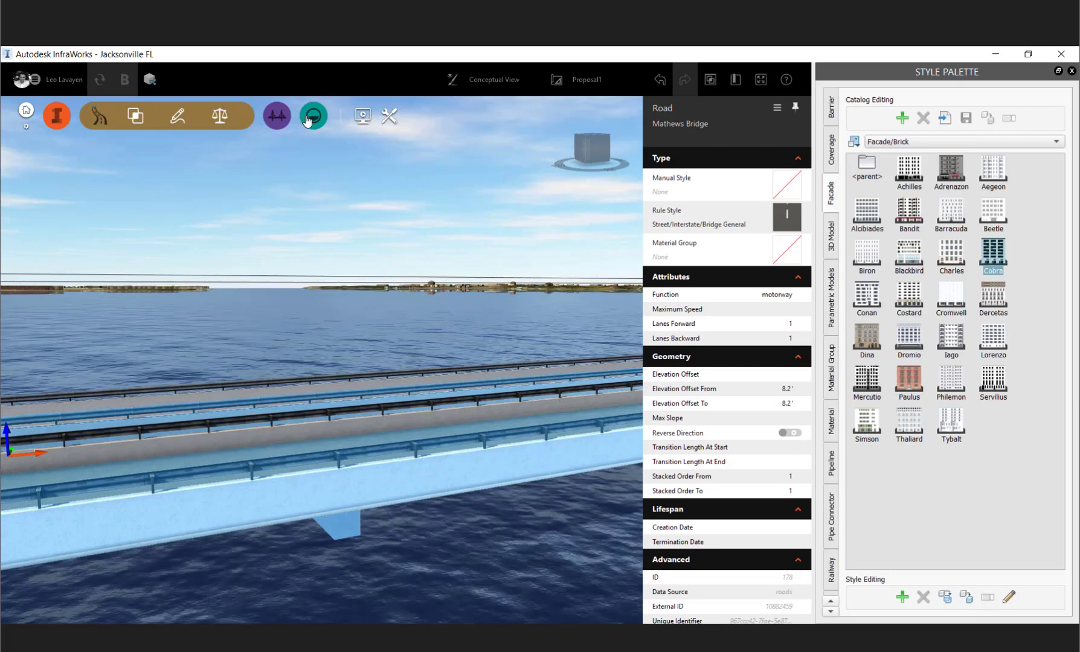
left_click(283, 120)
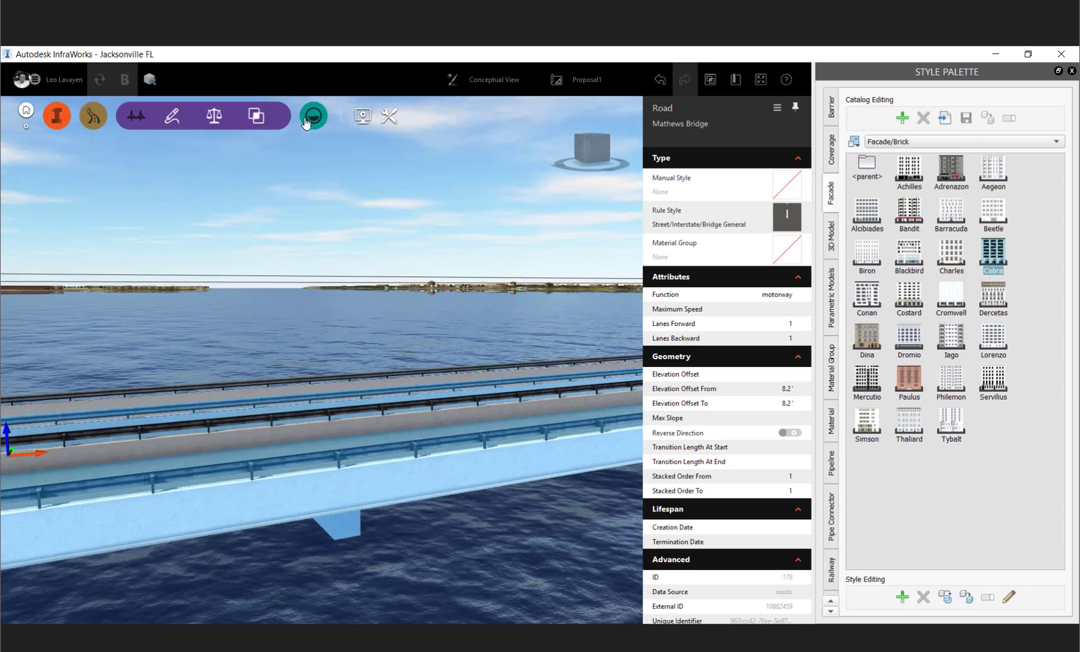
left_click(307, 121)
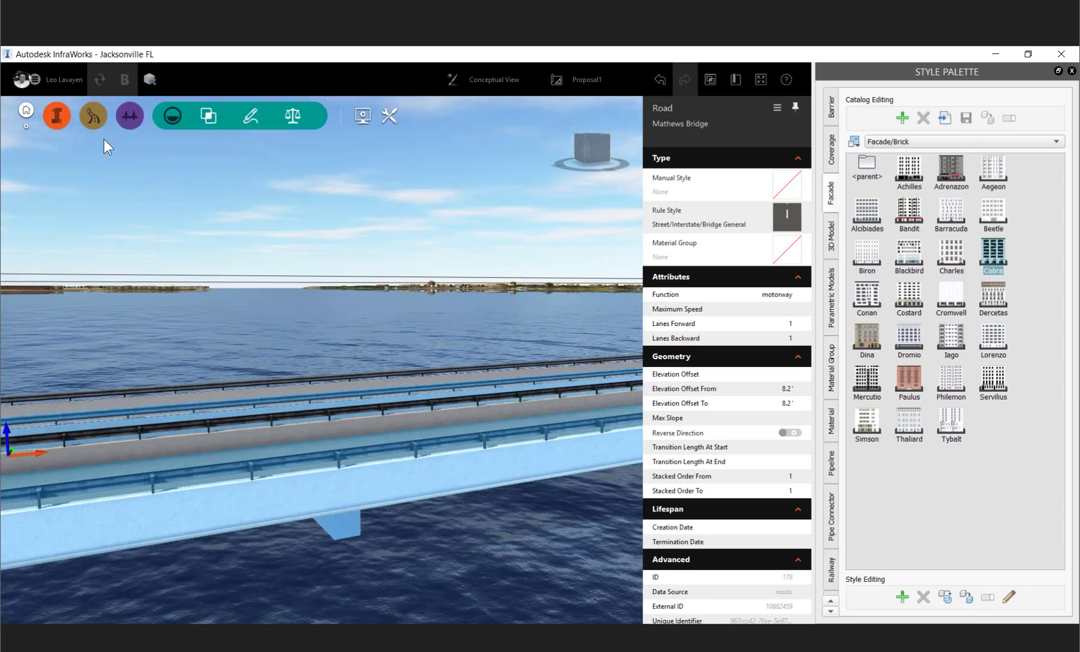
left_click(98, 122)
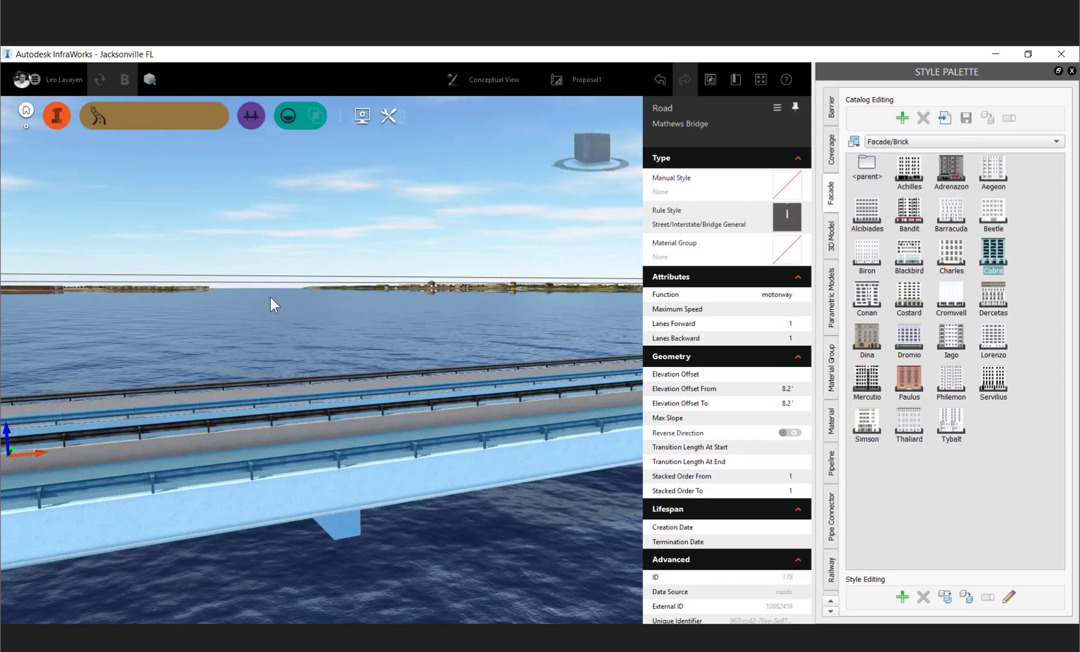
- Start the Component Roads tool over the river crossing area between the port and the east bank
scroll(270, 298, "down", 2)
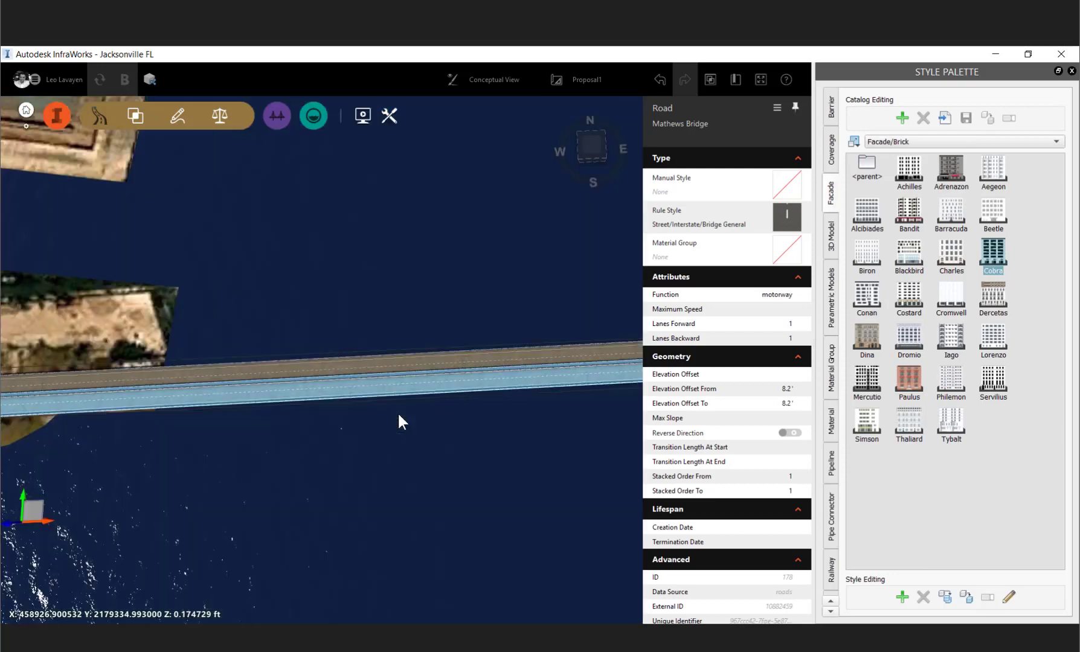
scroll(398, 413, "down", 3)
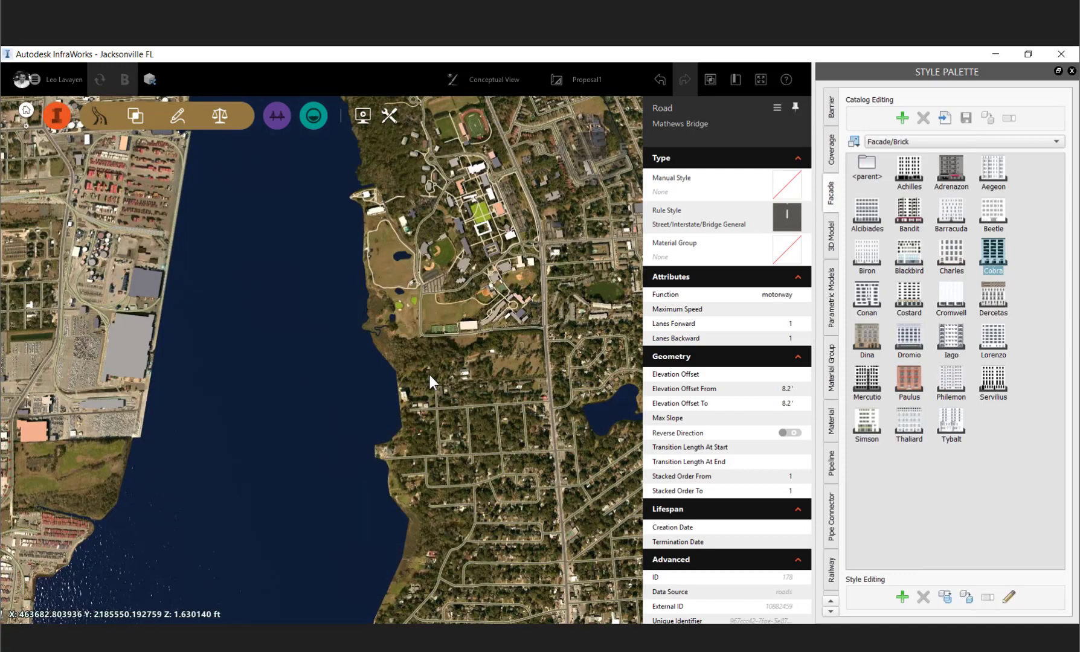
middle_click_drag(430, 375, 465, 342)
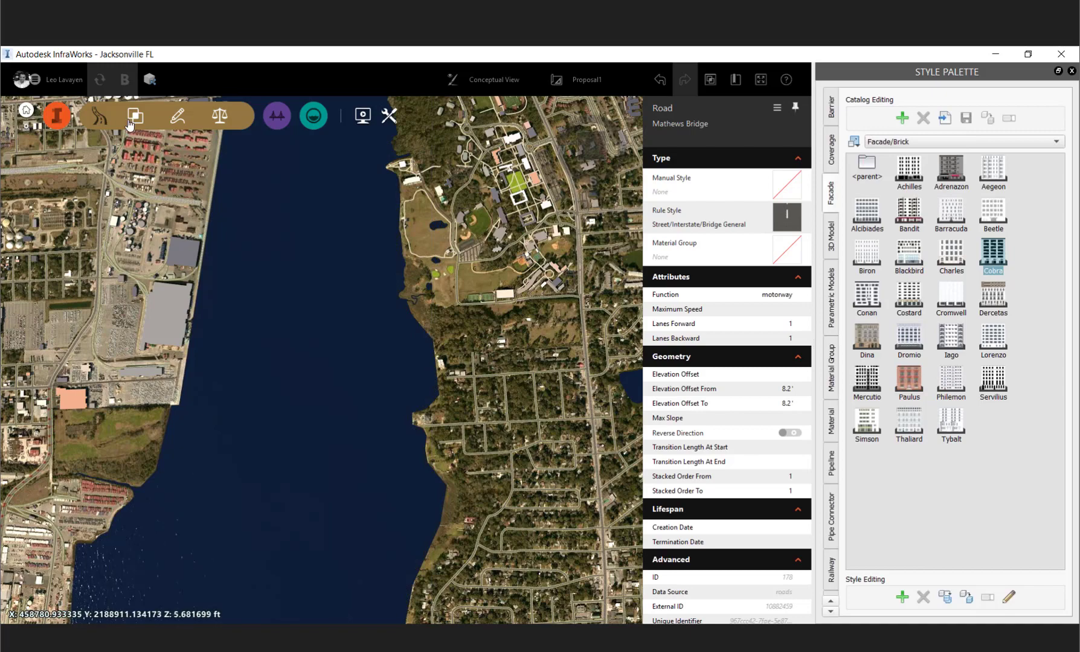
mouse_move(52, 158)
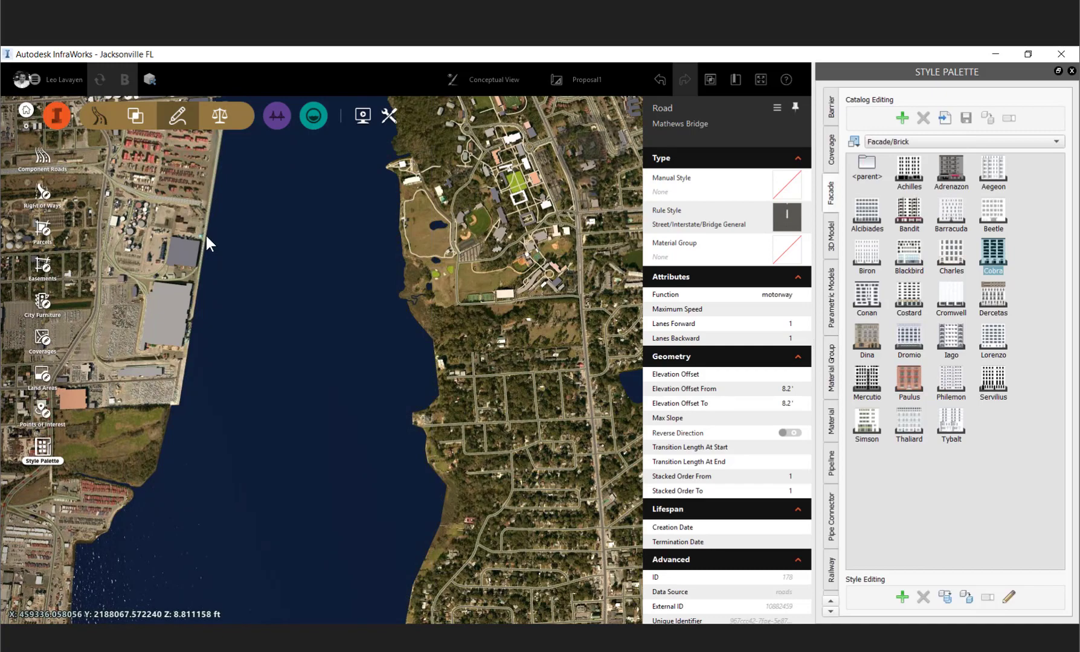
left_click_drag(206, 236, 146, 221)
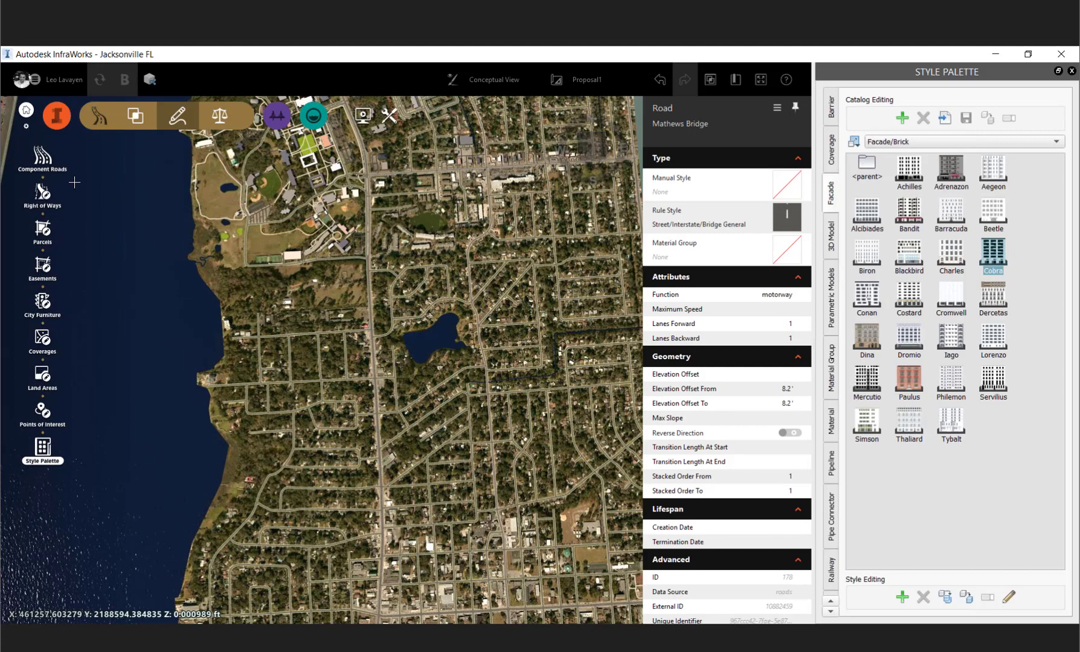
left_click(24, 155)
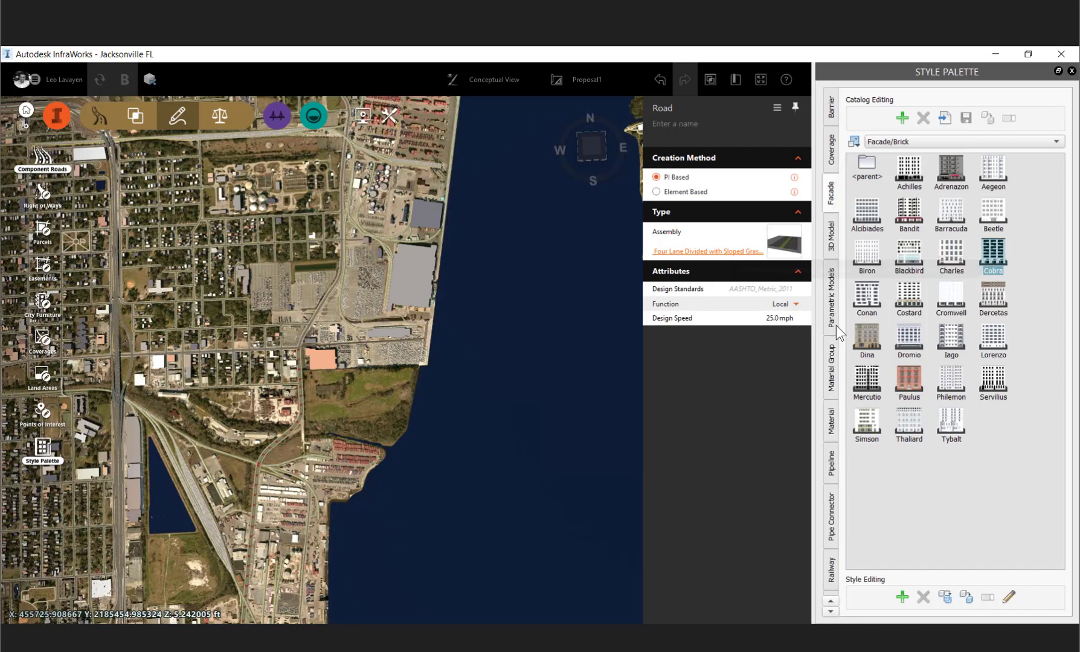
- Open the Component assembly styles in the Style Palette
left_click(830, 611)
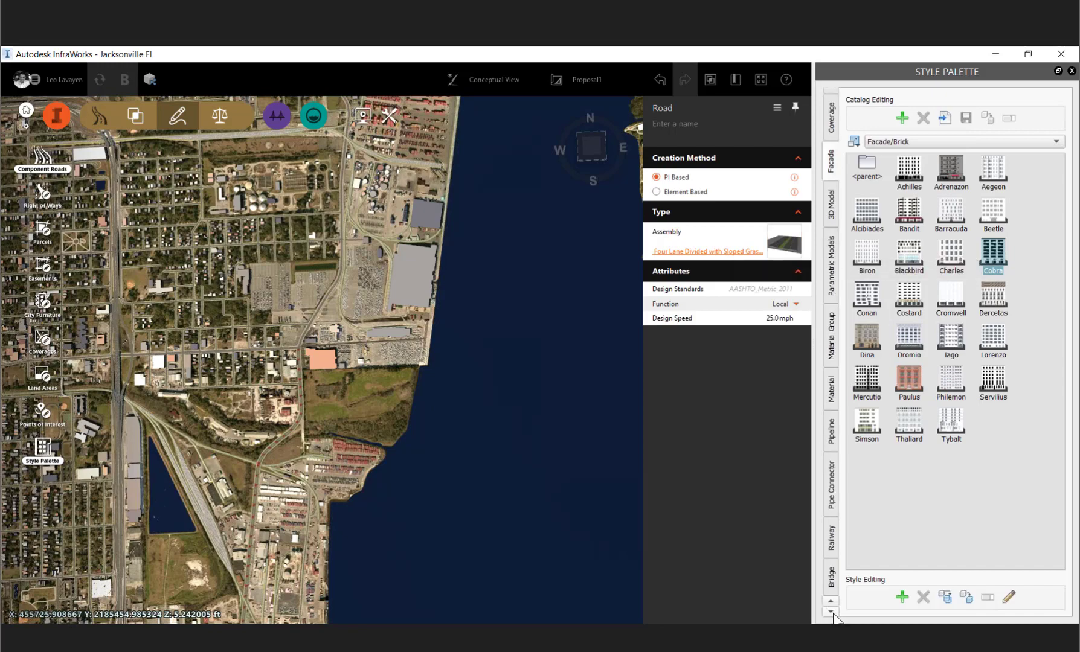
left_click(834, 614)
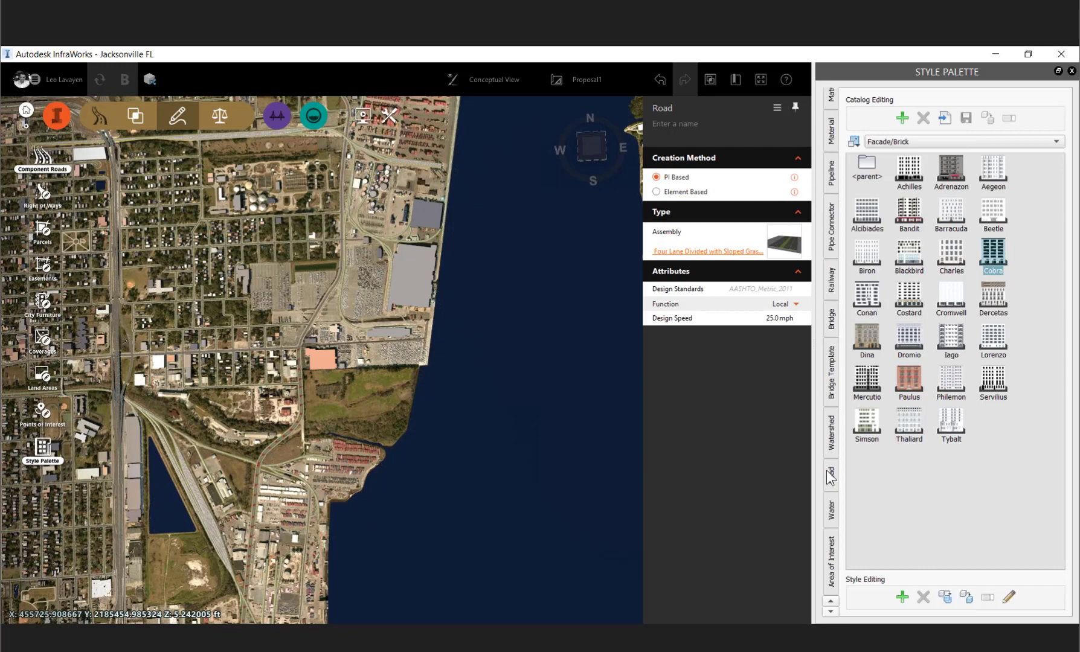
left_click(827, 473)
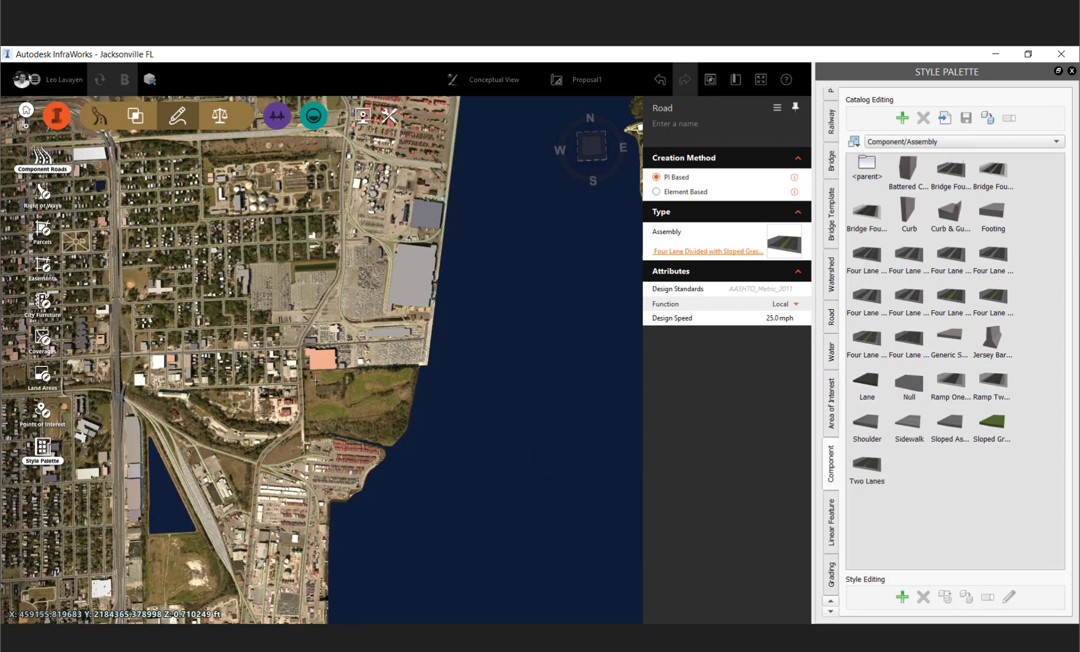
- Sketch a four-lane divided Component Road about 8,200 ft long from the port, across the river, to the north-south road on the east bank
scroll(314, 380, "up", 4)
left_click(328, 469)
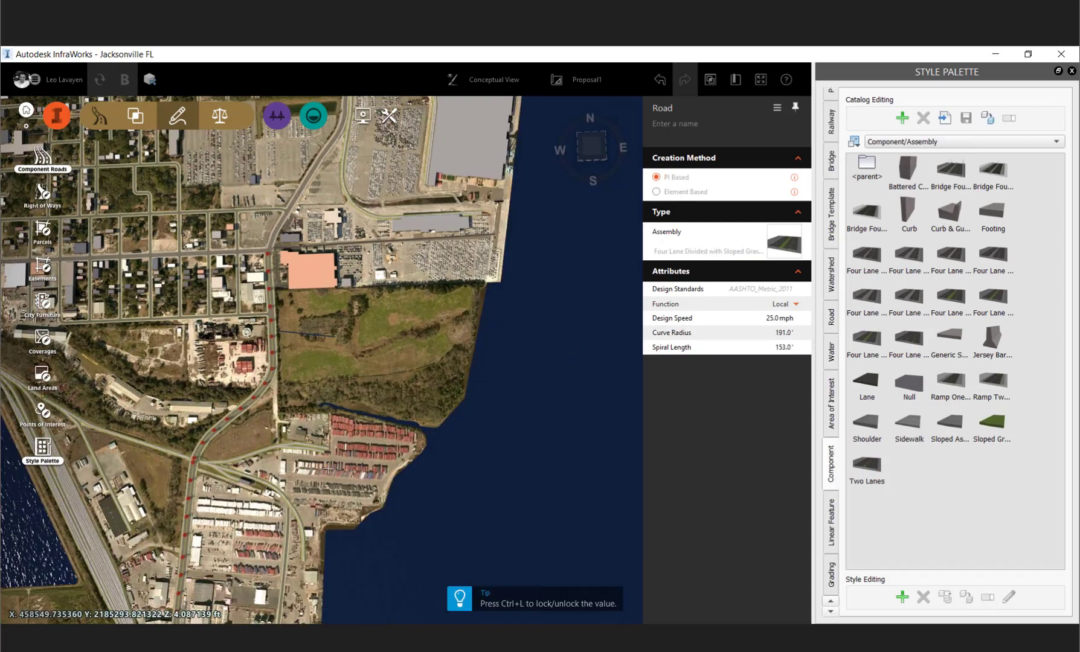
middle_click_drag(328, 469, 231, 444)
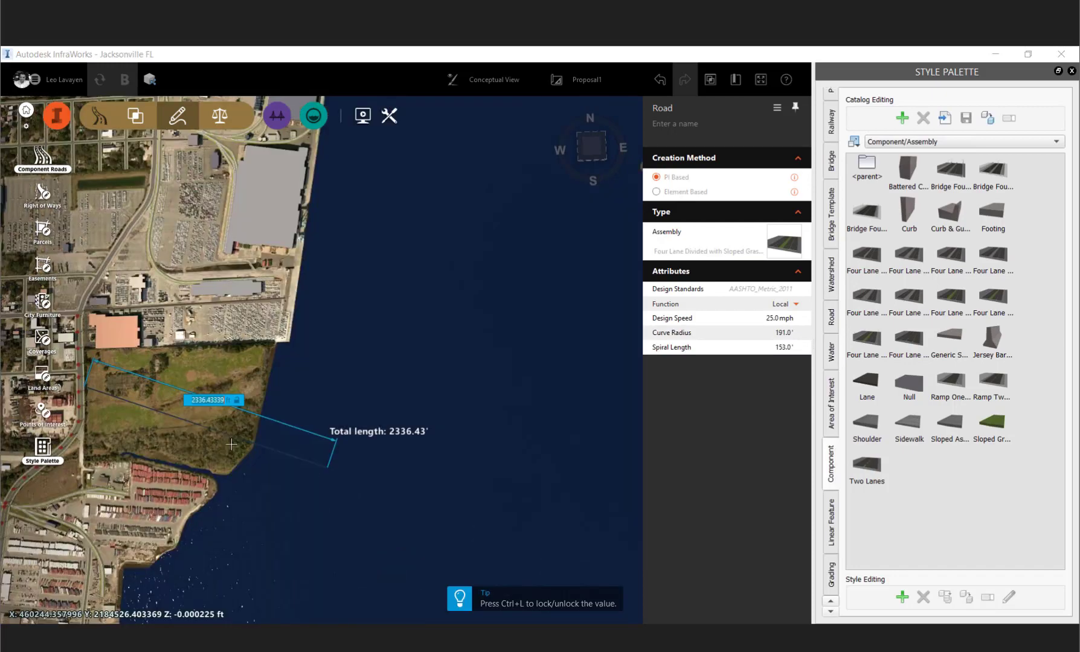
scroll(231, 444, "down", 2)
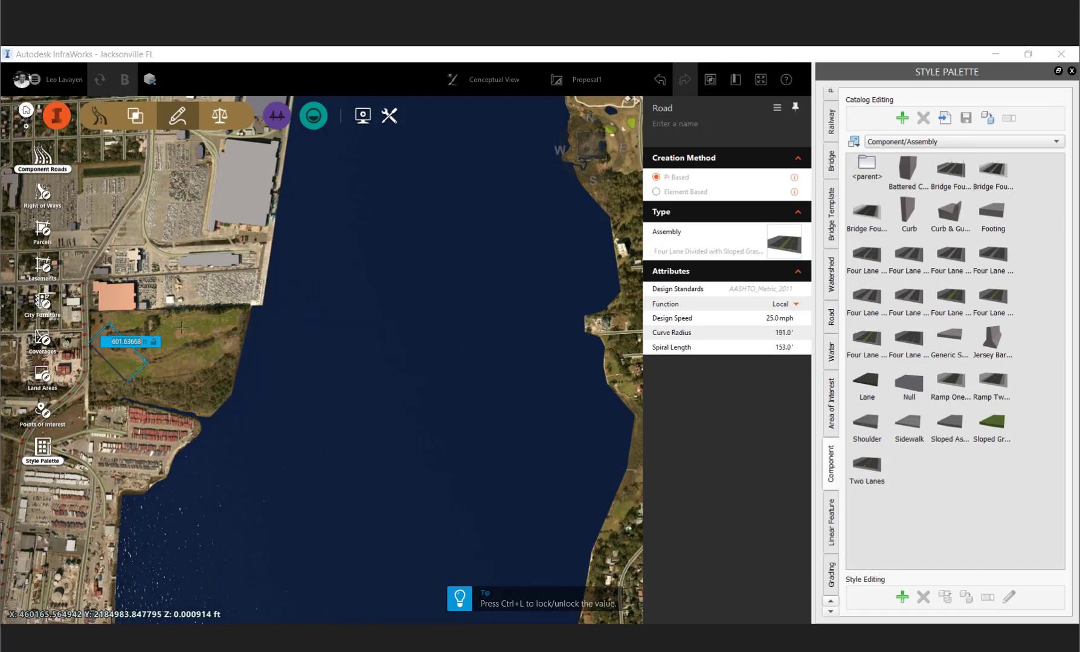
scroll(346, 297, "down", 1)
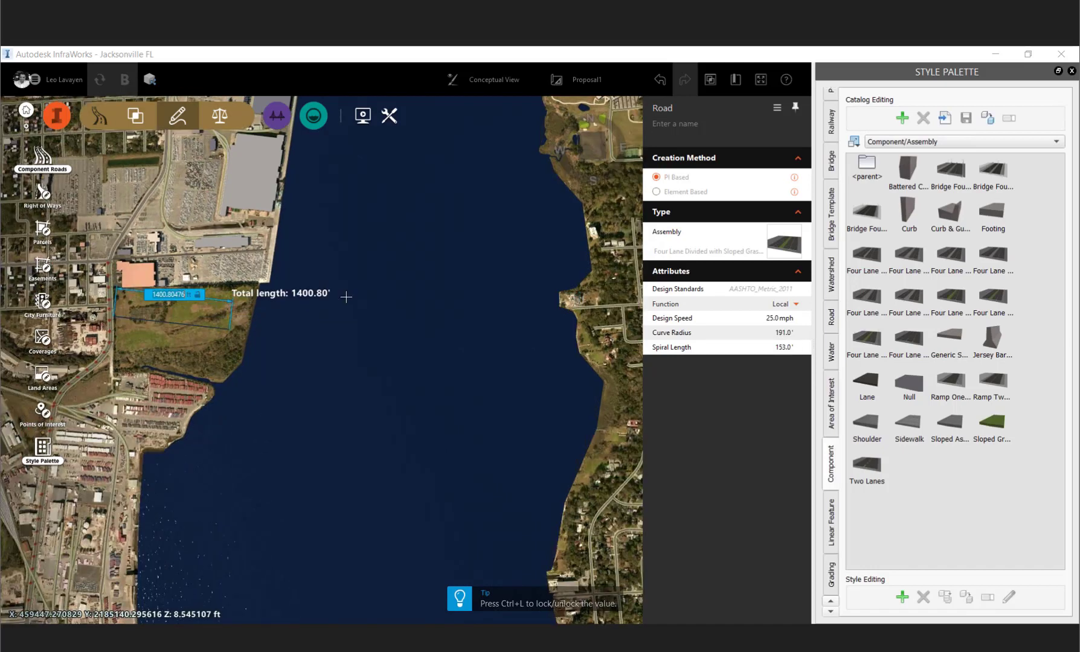
left_click(264, 318)
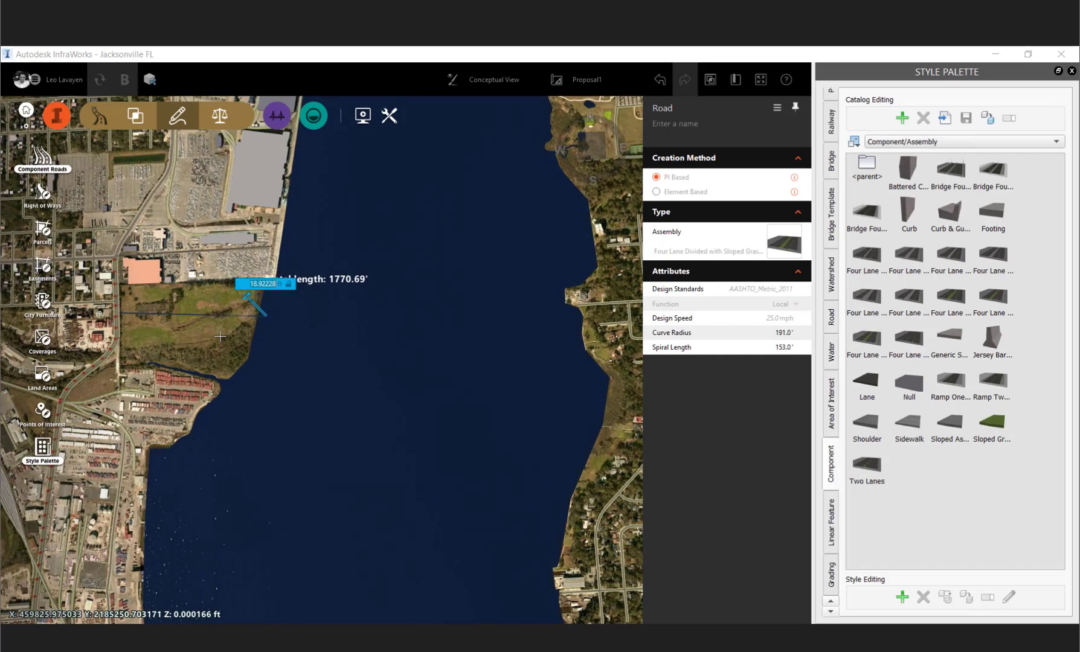
middle_click_drag(413, 272, 220, 336)
middle_click_drag(290, 290, 180, 324)
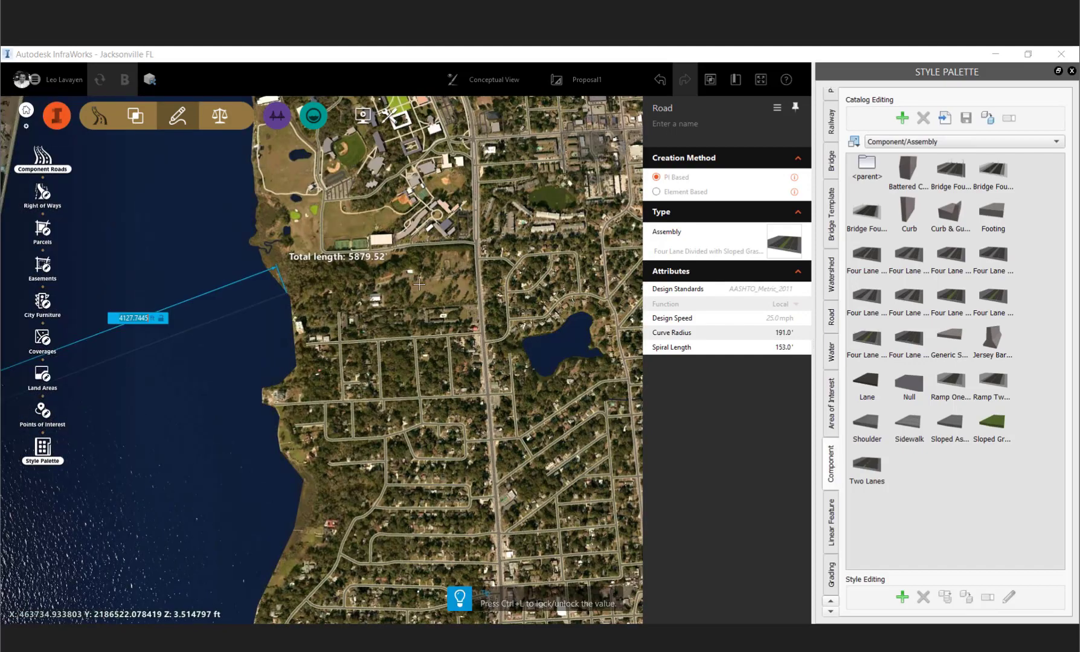
left_click(300, 285)
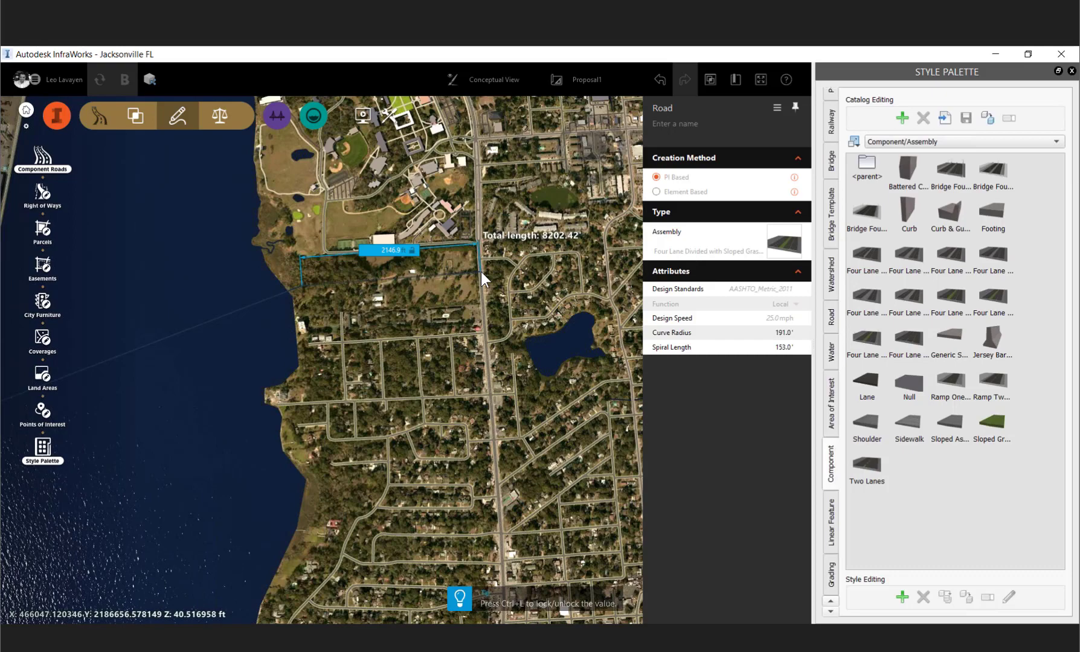
double_click(480, 272)
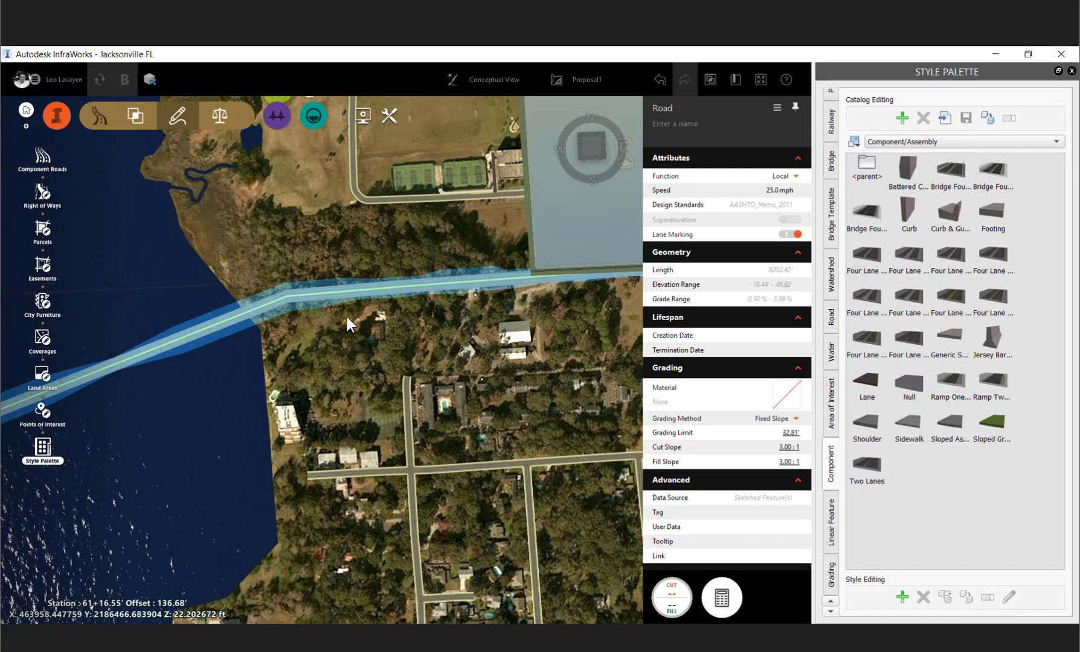
- Inspect the new road in 3D where it crosses the river
scroll(413, 234, "up", 5)
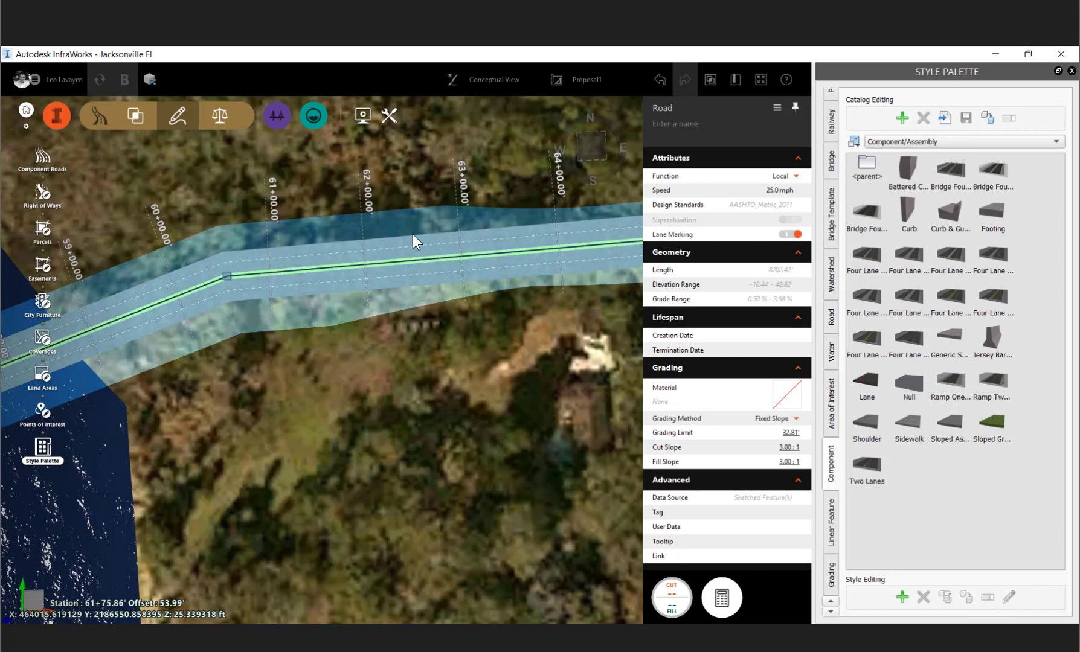
middle_click_drag(413, 235, 386, 213)
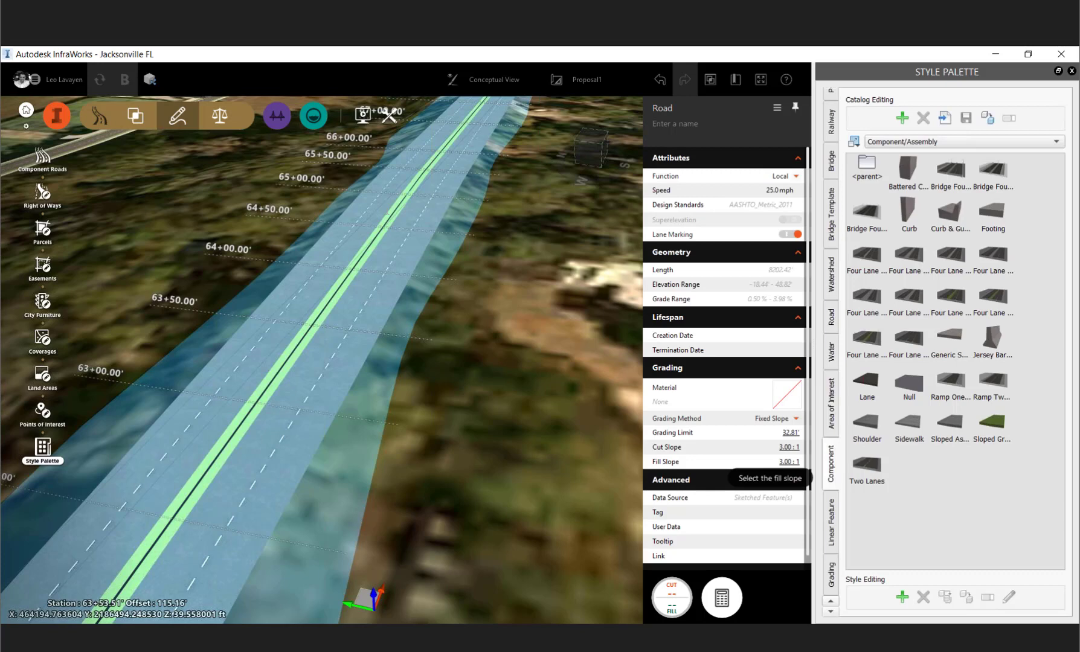
left_click(293, 411)
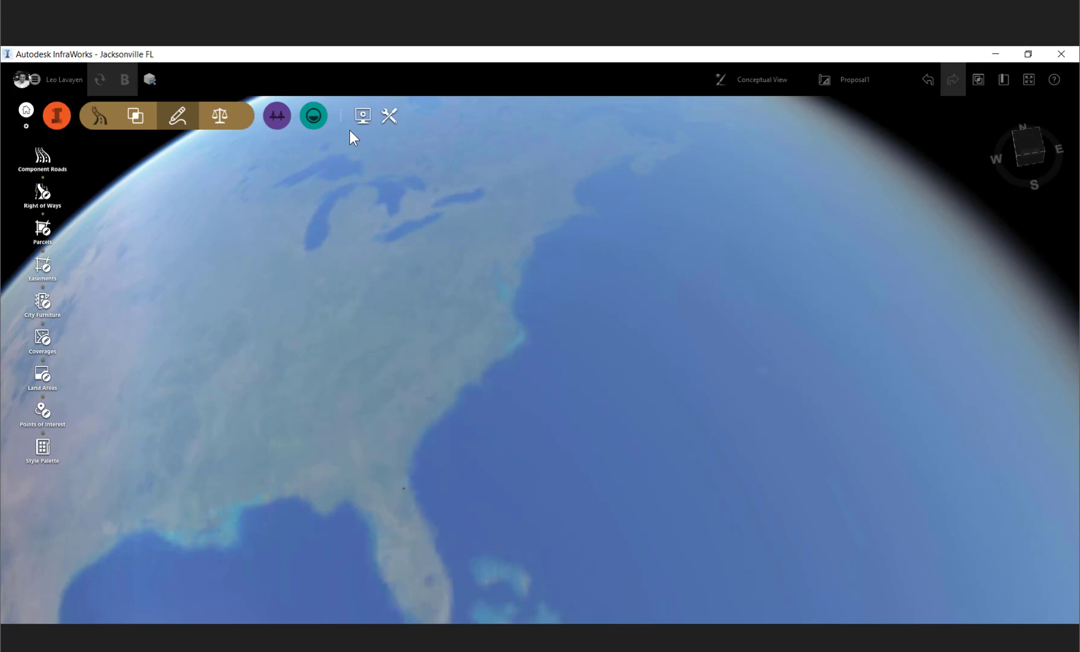
left_click(362, 115)
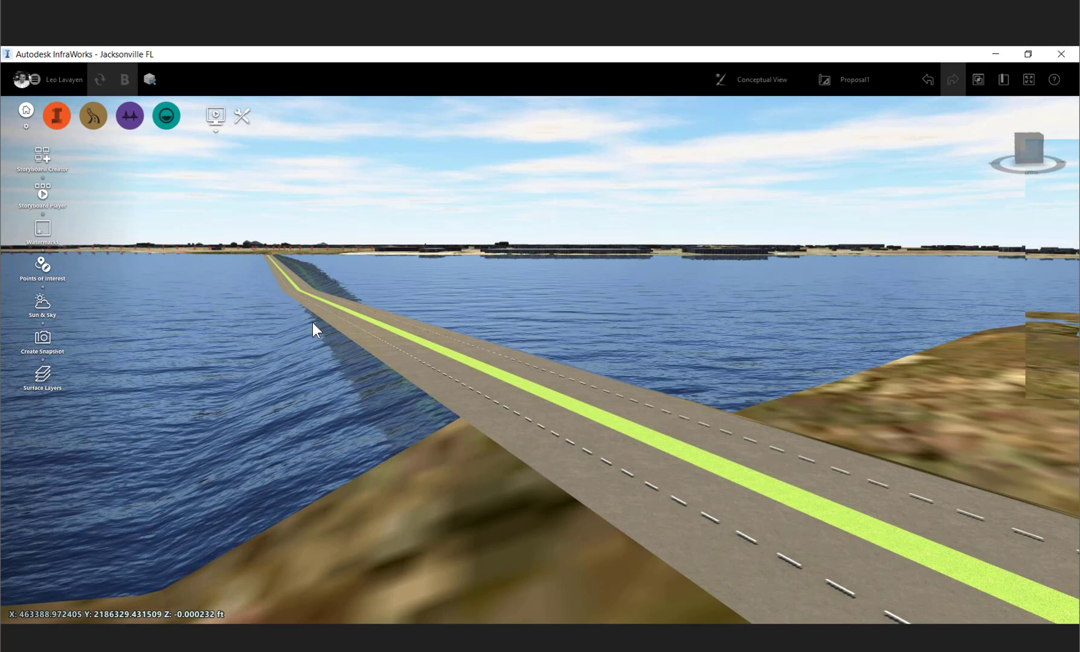
left_click_drag(313, 323, 459, 417)
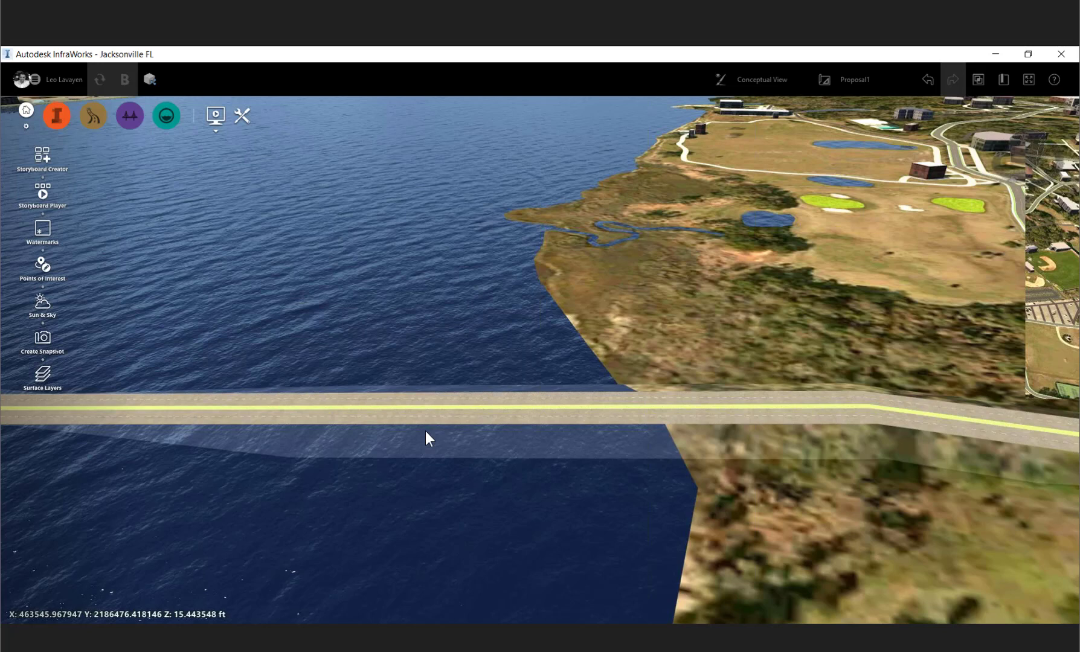
scroll(425, 432, "down", 5)
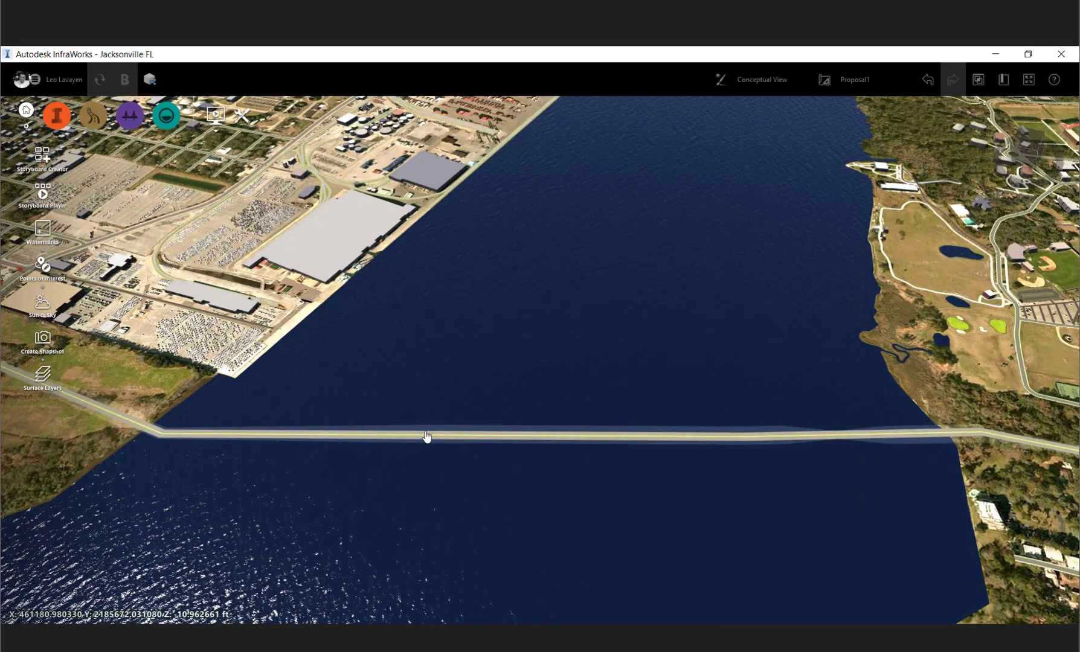
- Try to place a Precast I Girder Bridge on the new road where it crosses the river
left_click(136, 119)
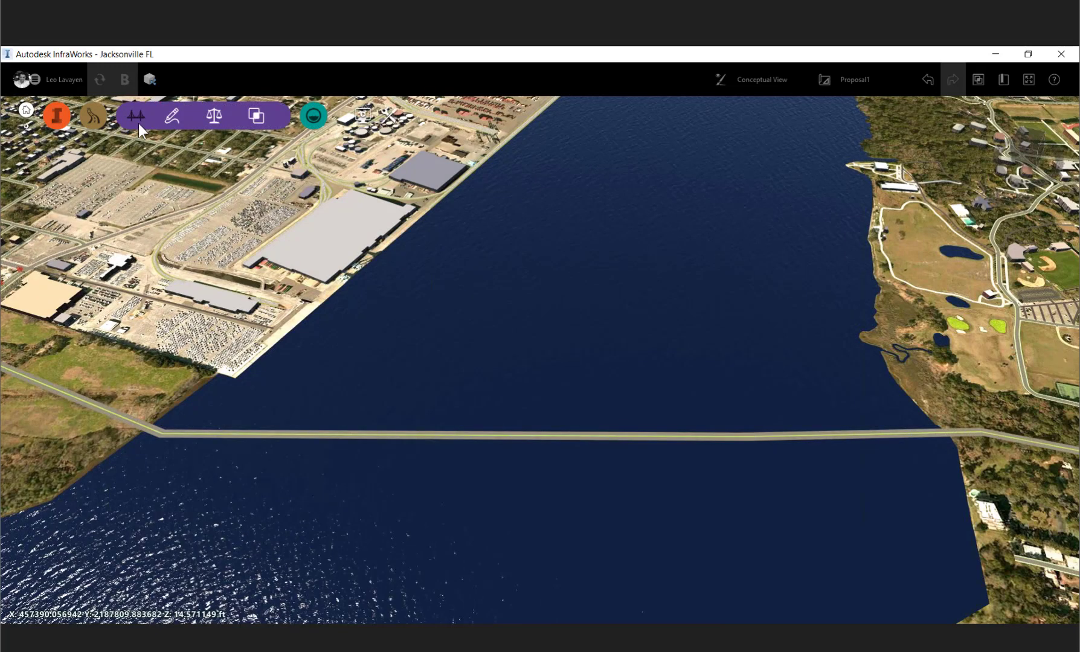
left_click(172, 116)
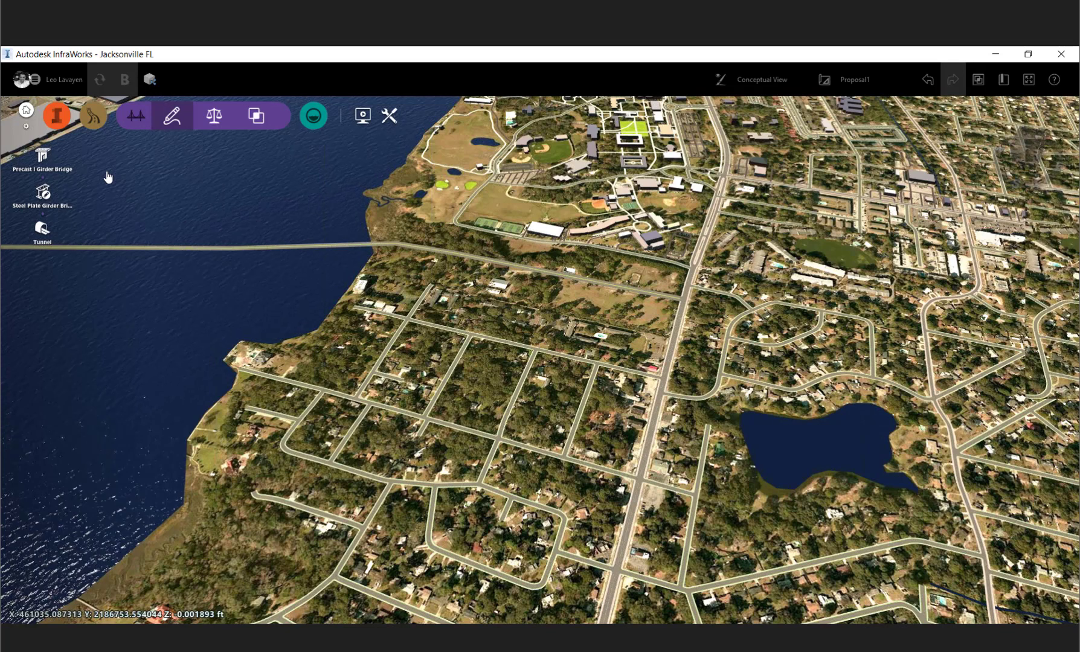
middle_click_drag(107, 172, 339, 171)
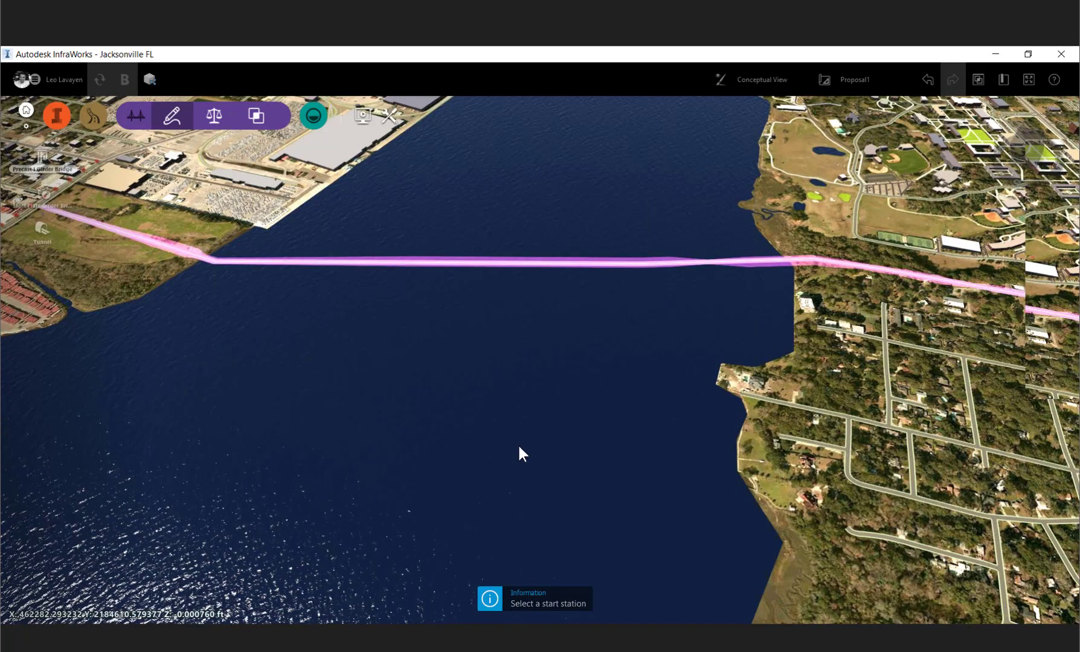
middle_click_drag(518, 447, 582, 482)
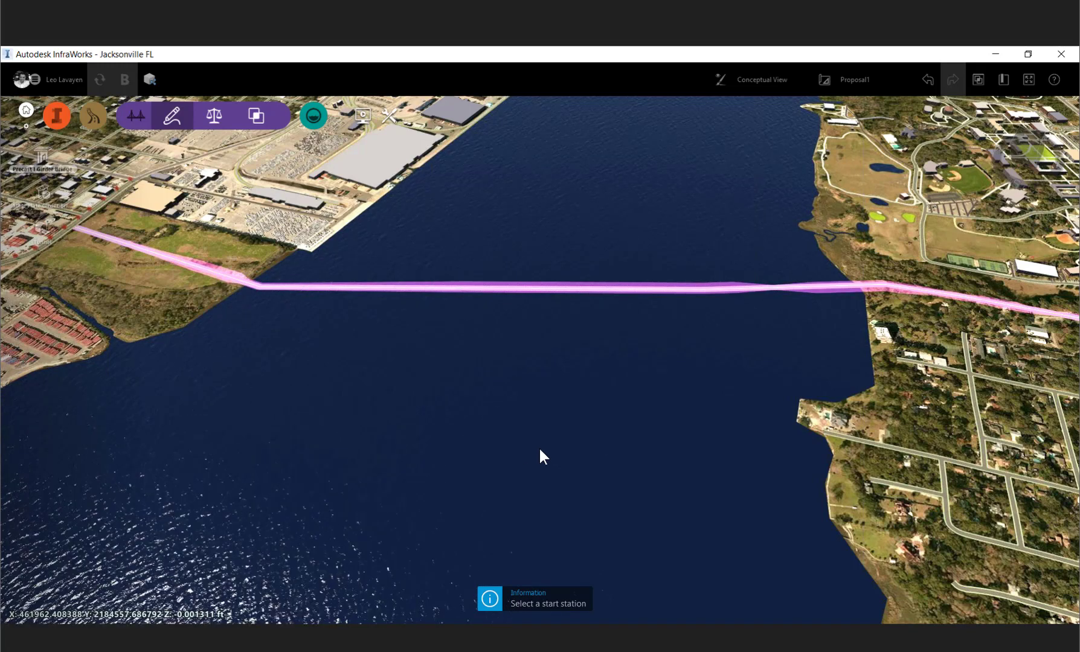
left_click(591, 599)
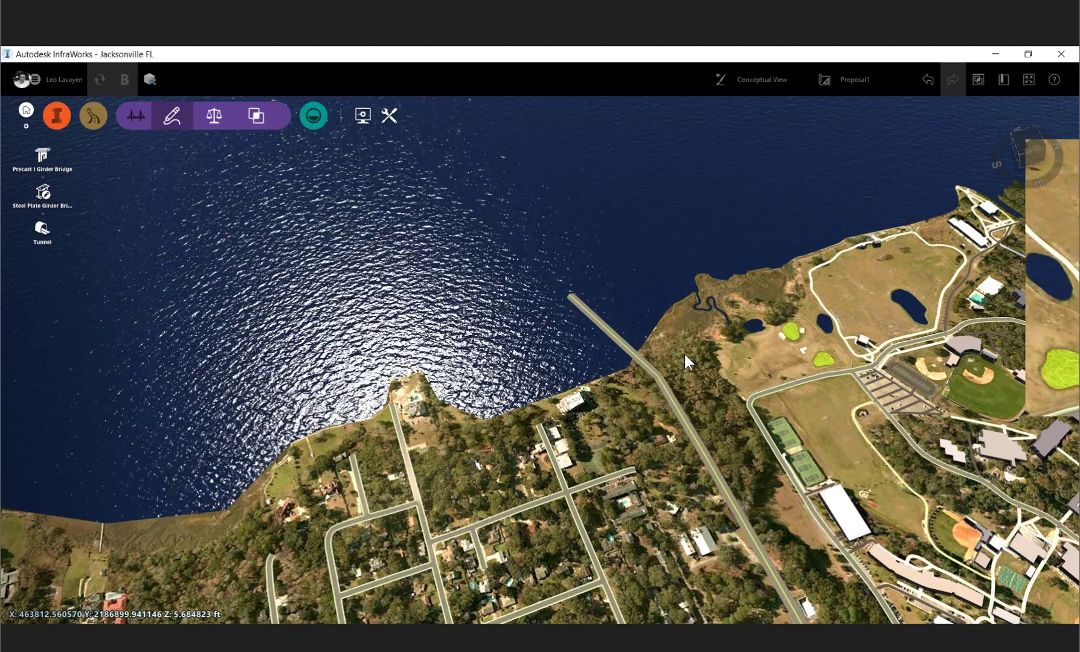
- Inspect where the new road lands on the east bank of the river
scroll(684, 354, "up", 3)
scroll(686, 376, "up", 2)
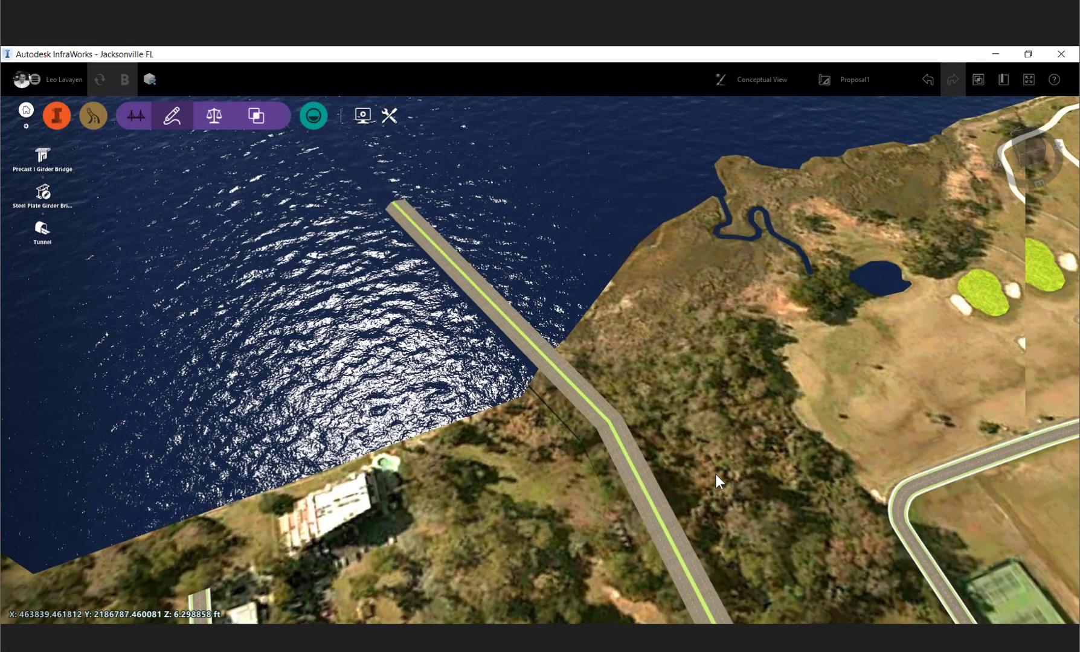
scroll(716, 474, "up", 1)
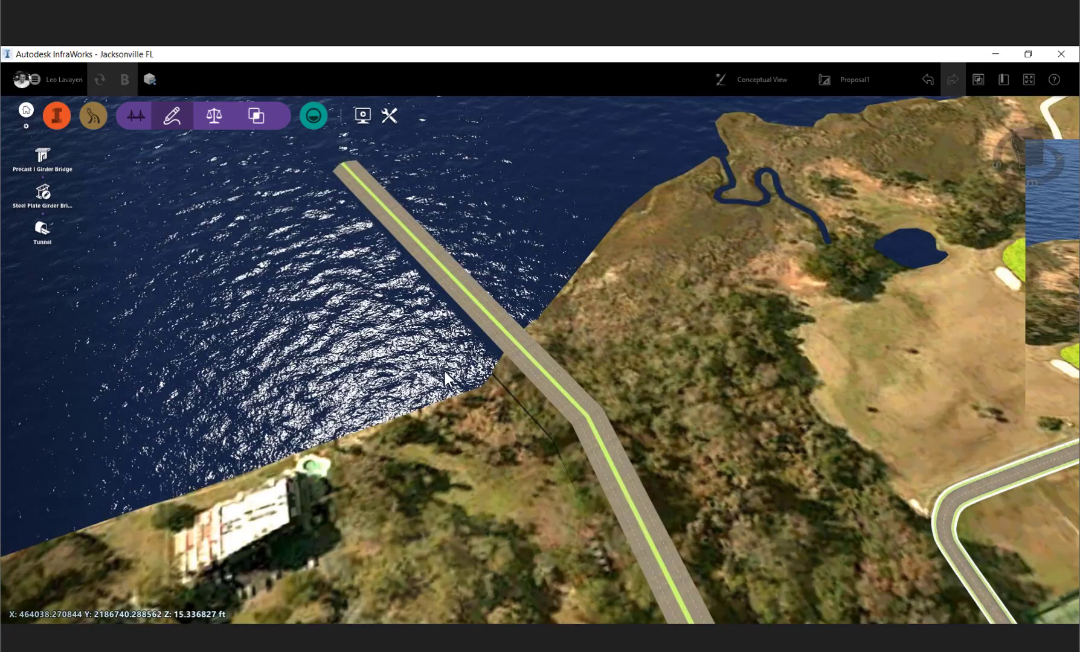
left_click_drag(442, 377, 426, 260)
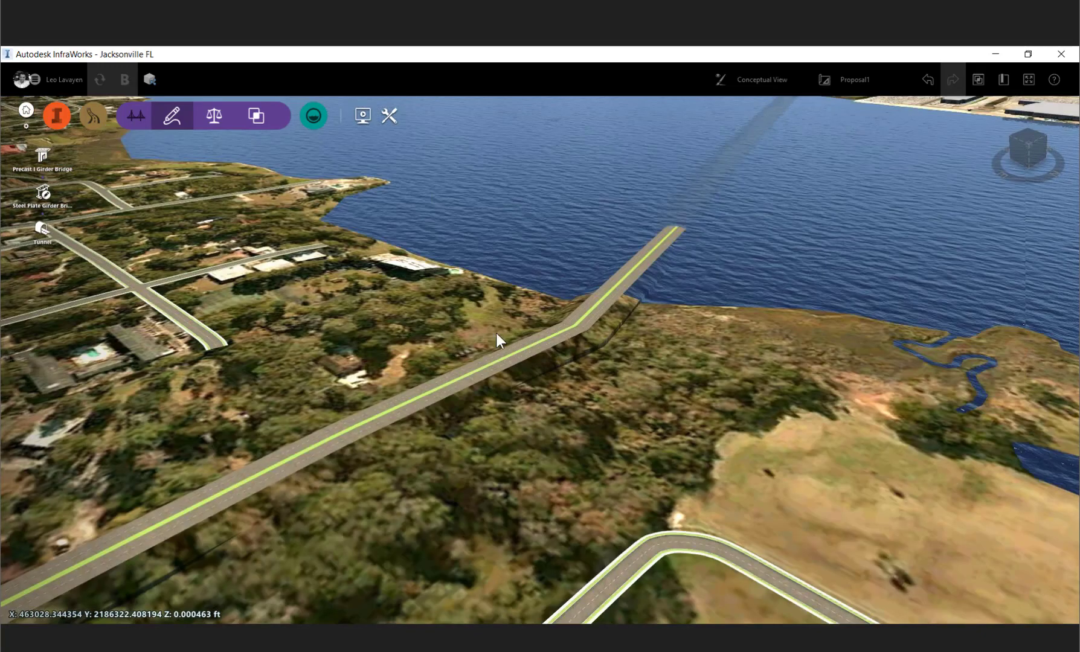
middle_click_drag(428, 334, 415, 256)
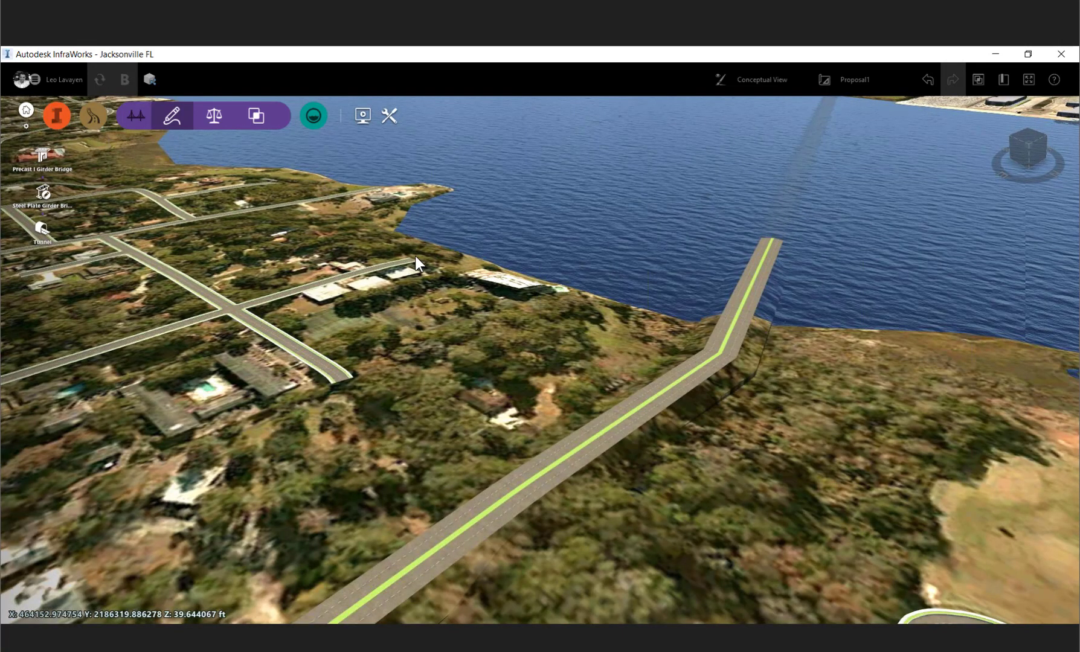
- Switch between Conceptual and Engineering views to examine the terrain contours along the road
left_click(757, 81)
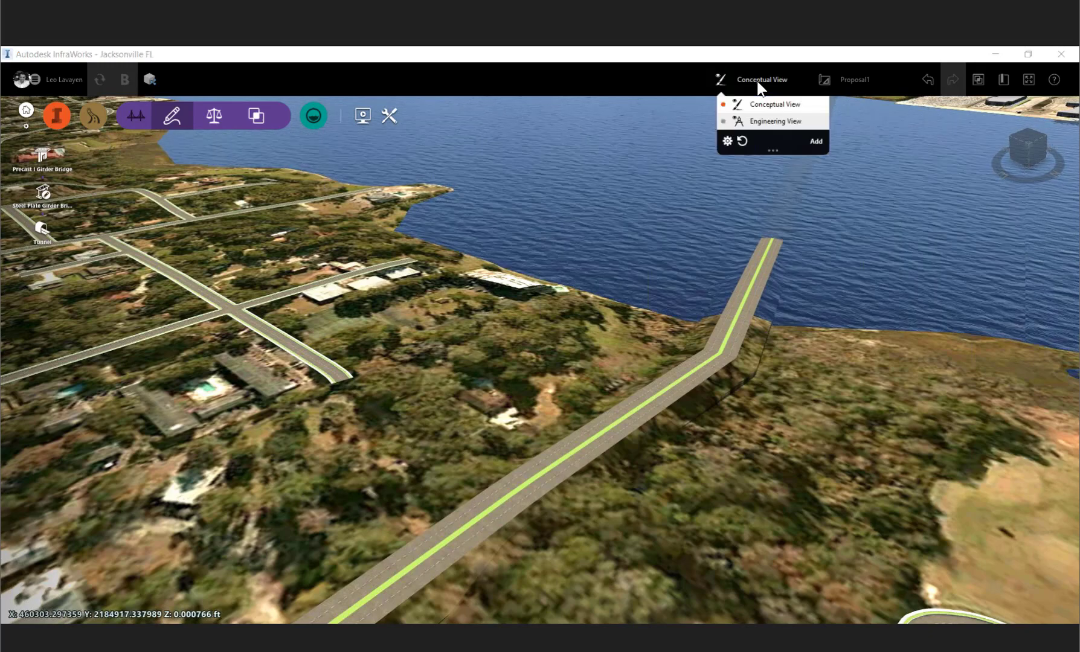
left_click(765, 120)
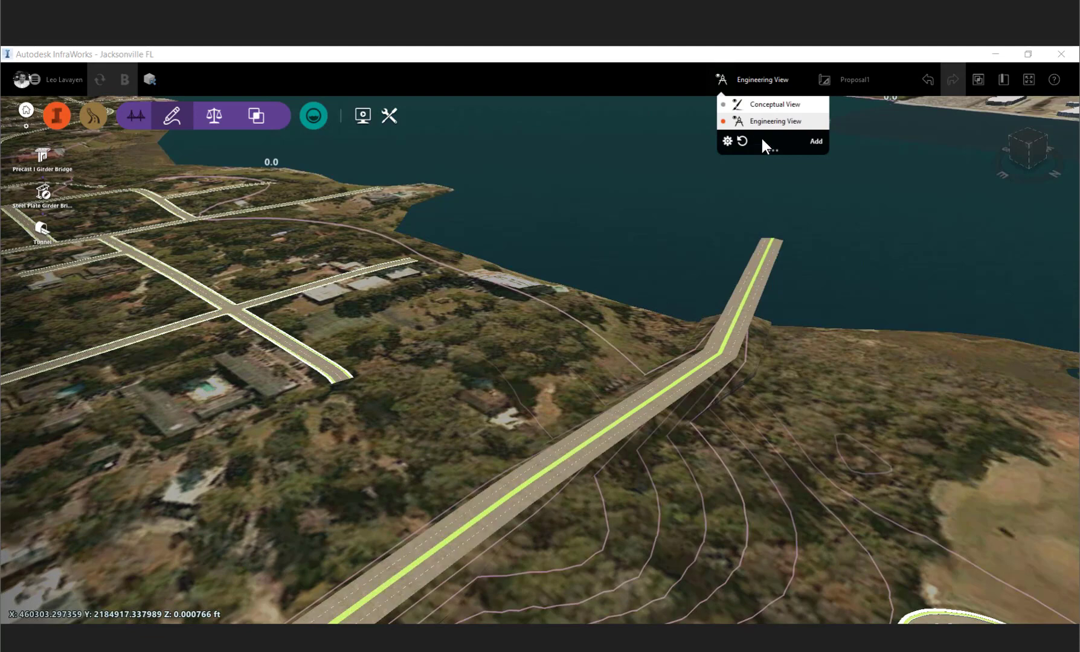
left_click(763, 110)
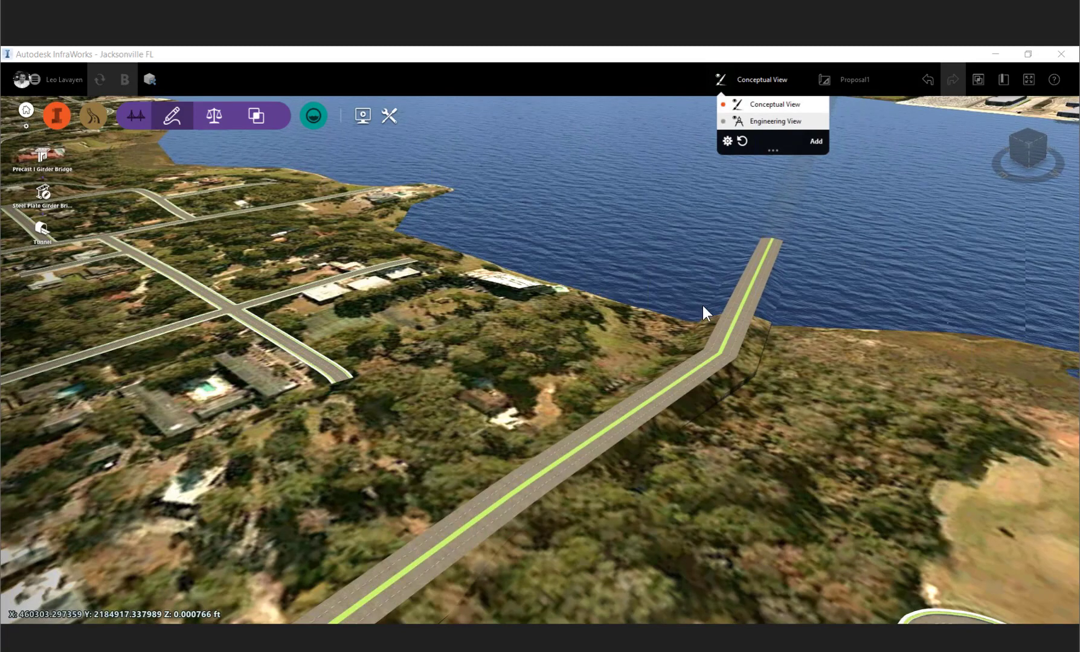
left_click(727, 141)
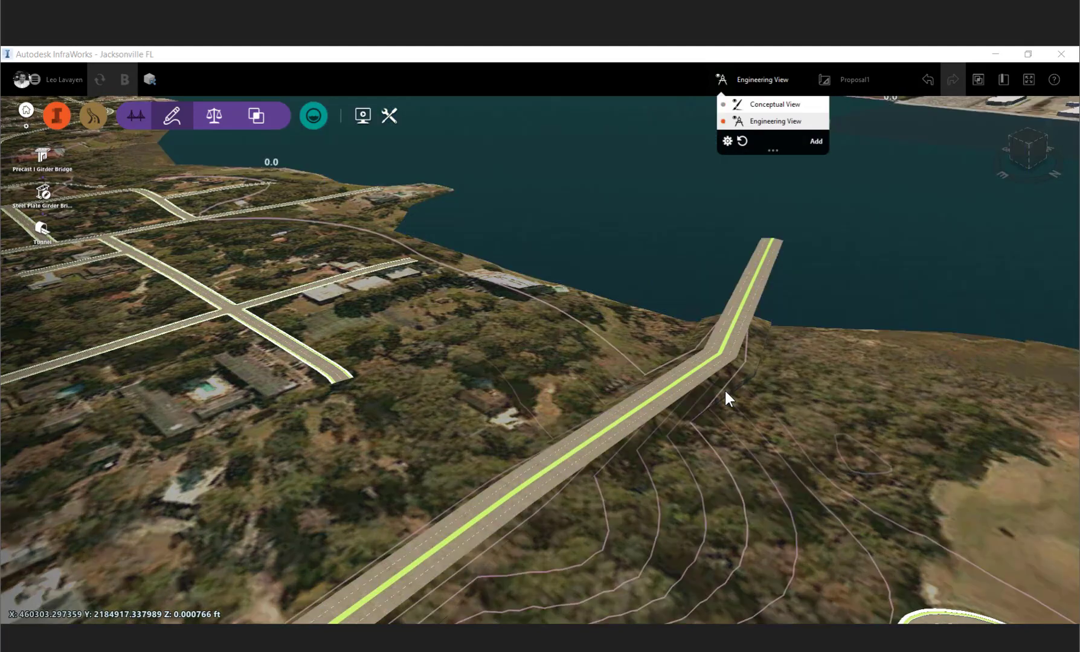
middle_click_drag(558, 358, 592, 362)
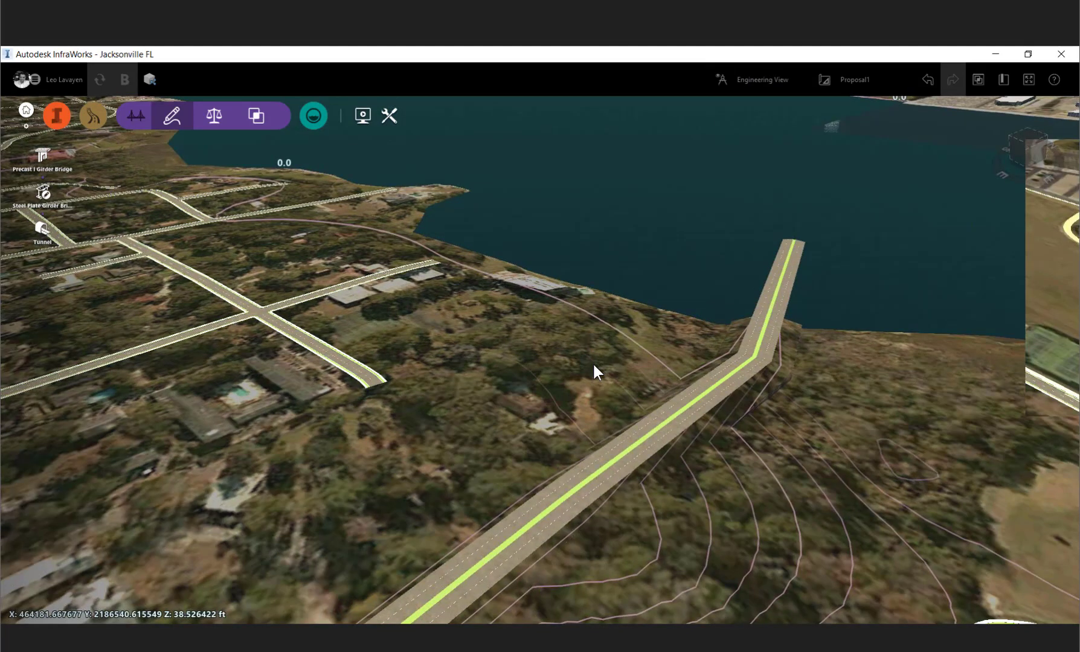
left_click_drag(594, 364, 426, 396)
scroll(417, 397, "up", 5)
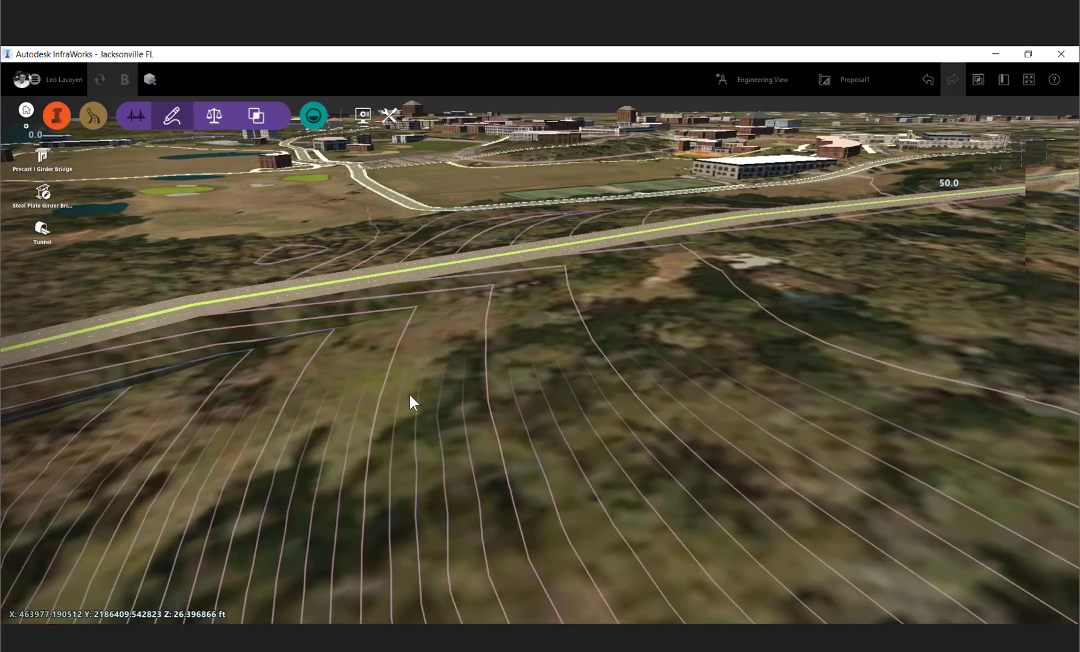
left_click_drag(409, 395, 529, 357)
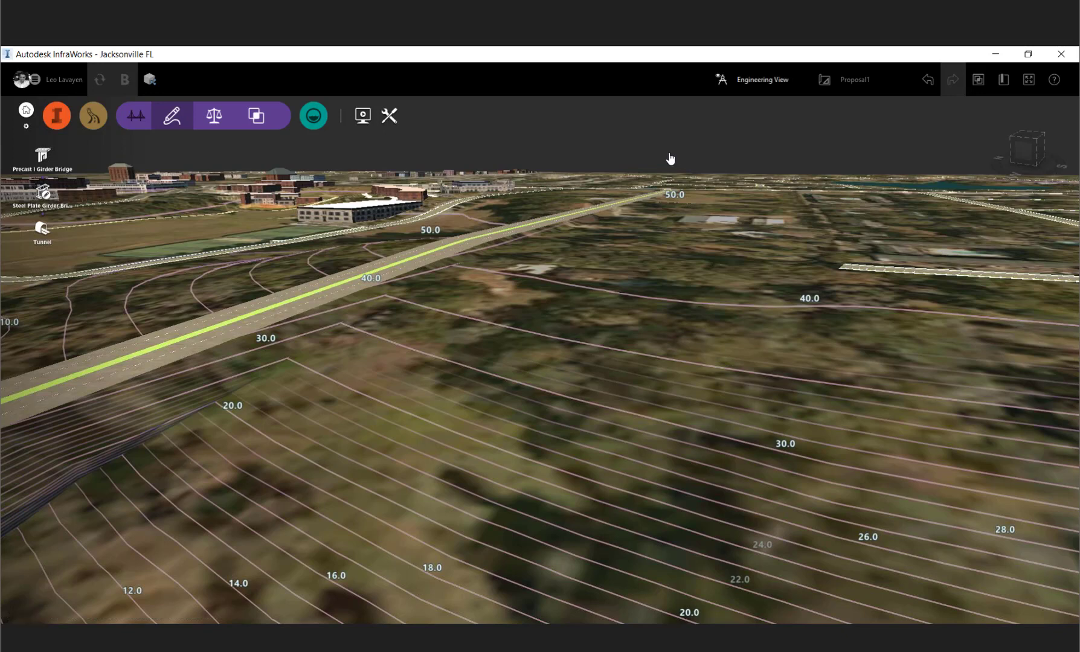
- Browse the View Settings visualization, interaction and terrain options, then close them
left_click(762, 80)
left_click(816, 140)
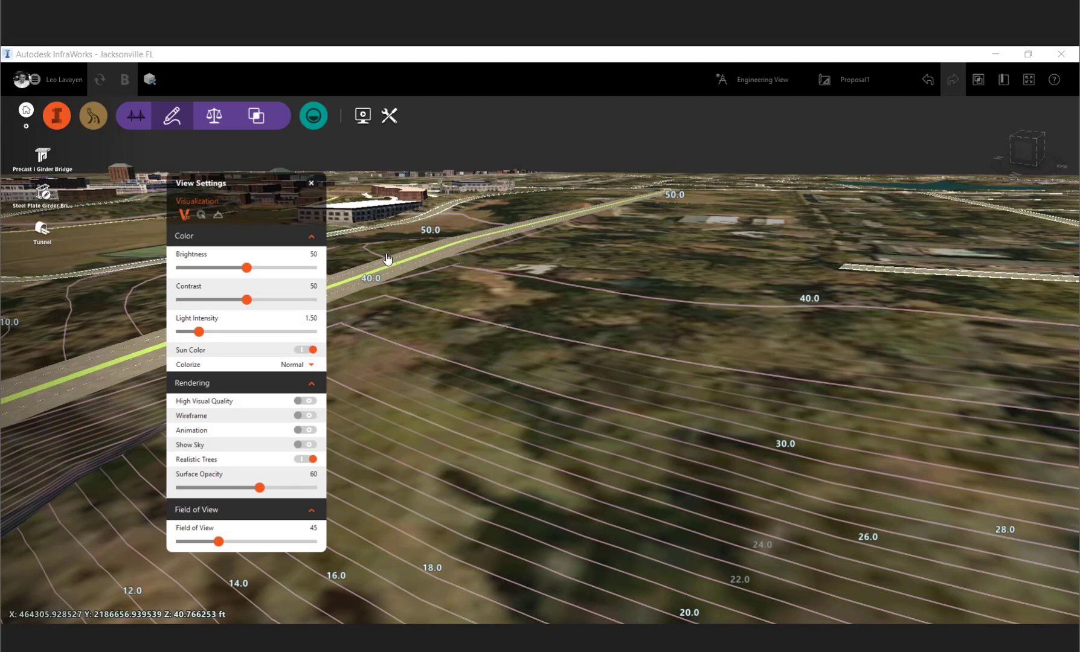
left_click(201, 215)
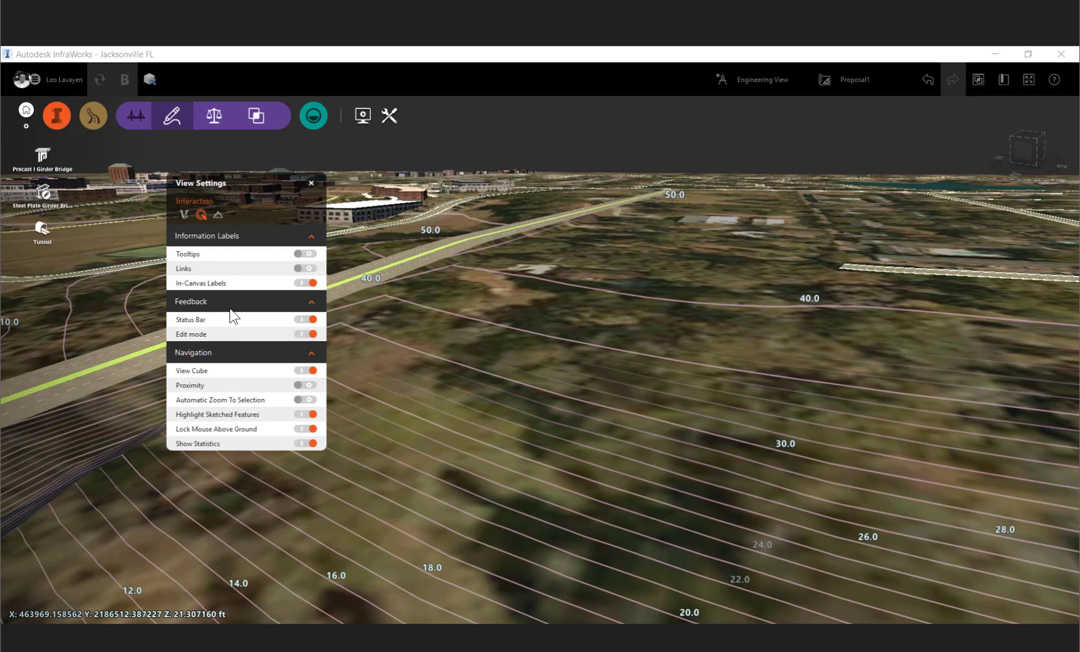
left_click(218, 214)
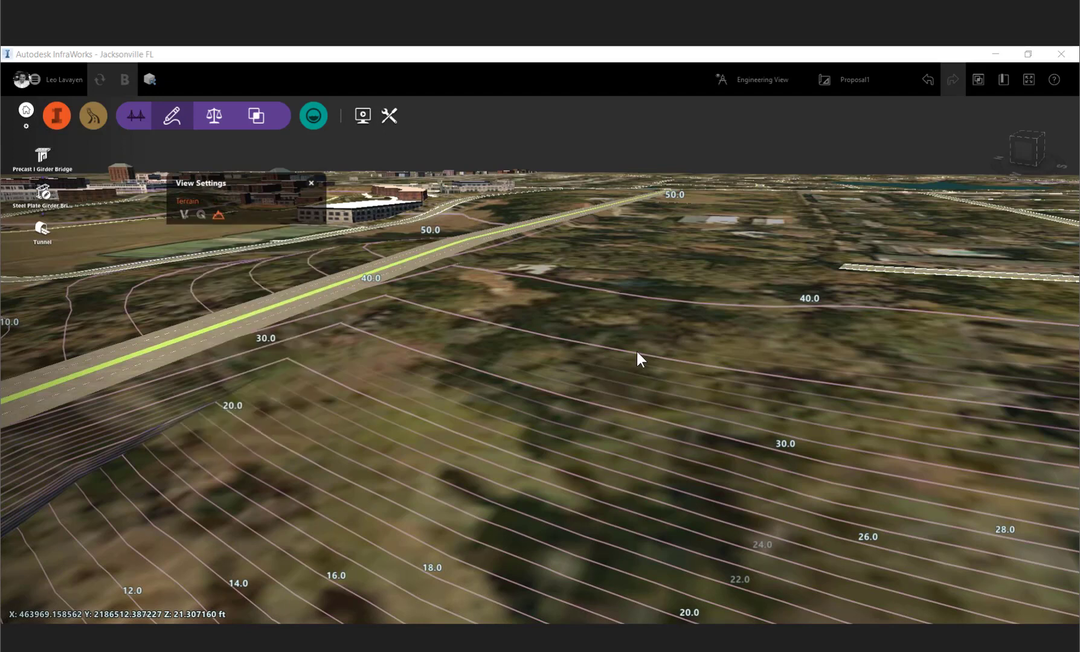
left_click(351, 180)
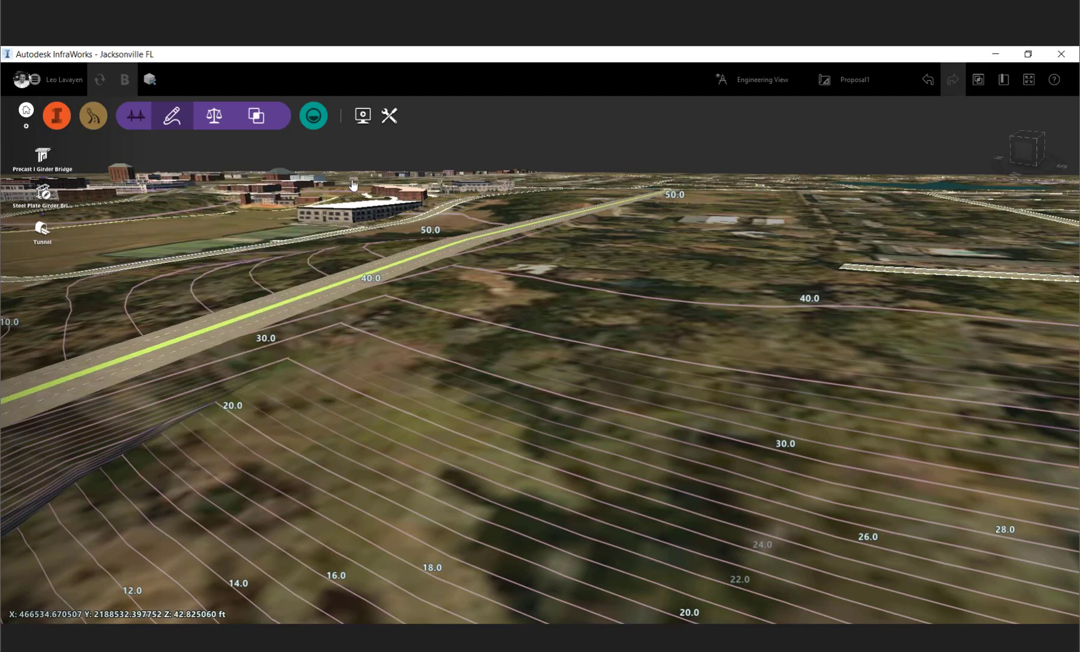
- Switch the model back to Conceptual View and look at the road's east bank landing
left_click(760, 79)
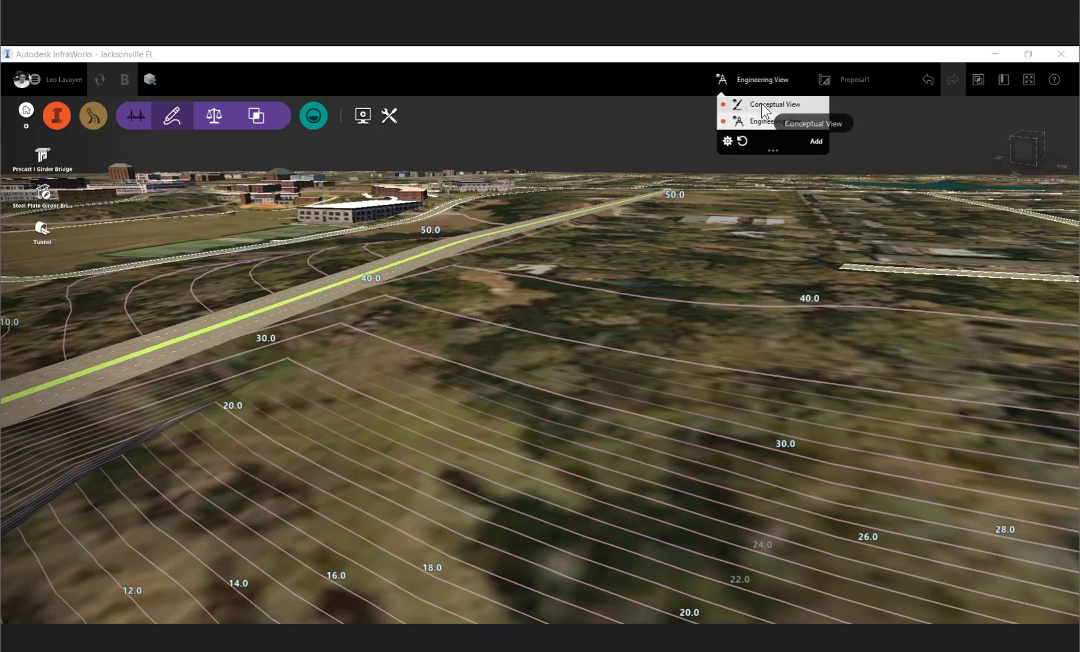
left_click(761, 103)
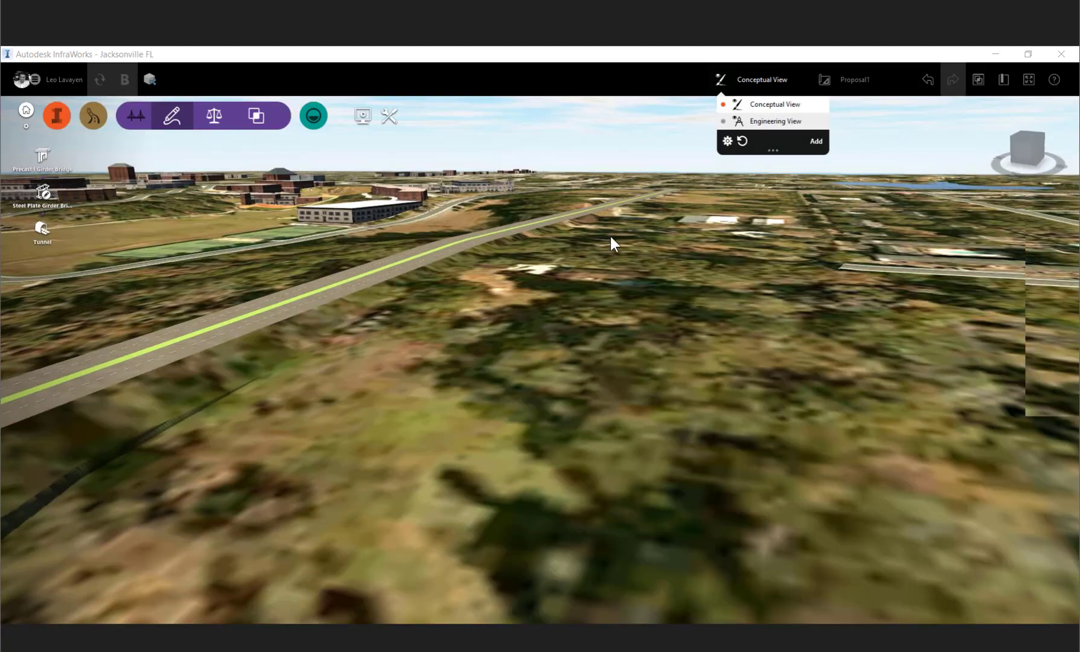
left_click(610, 236)
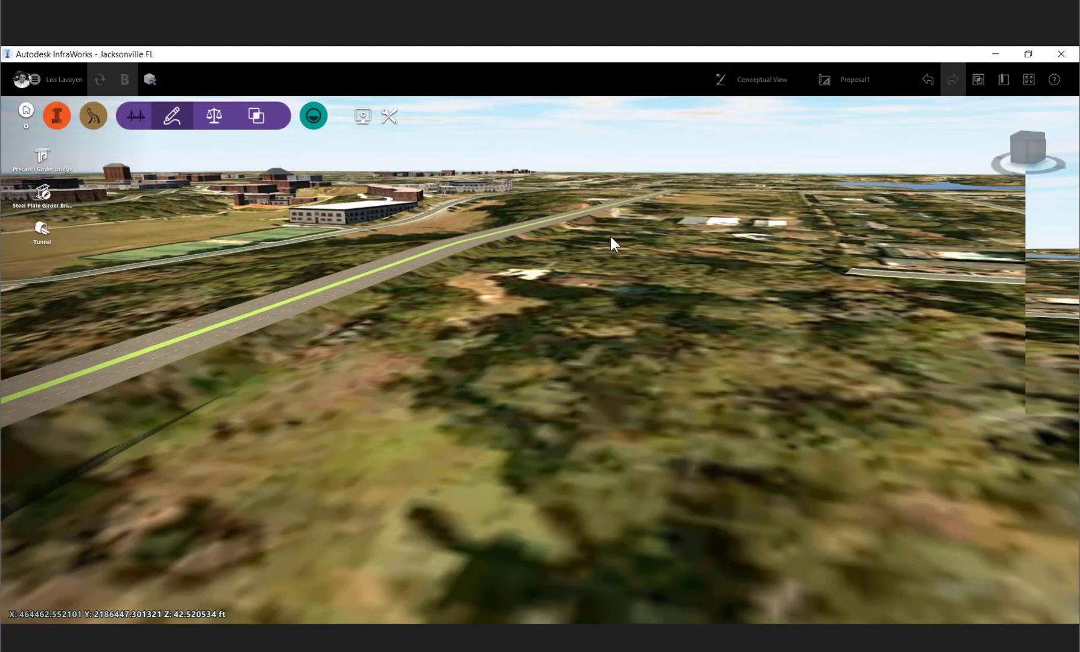
left_click_drag(610, 236, 626, 243)
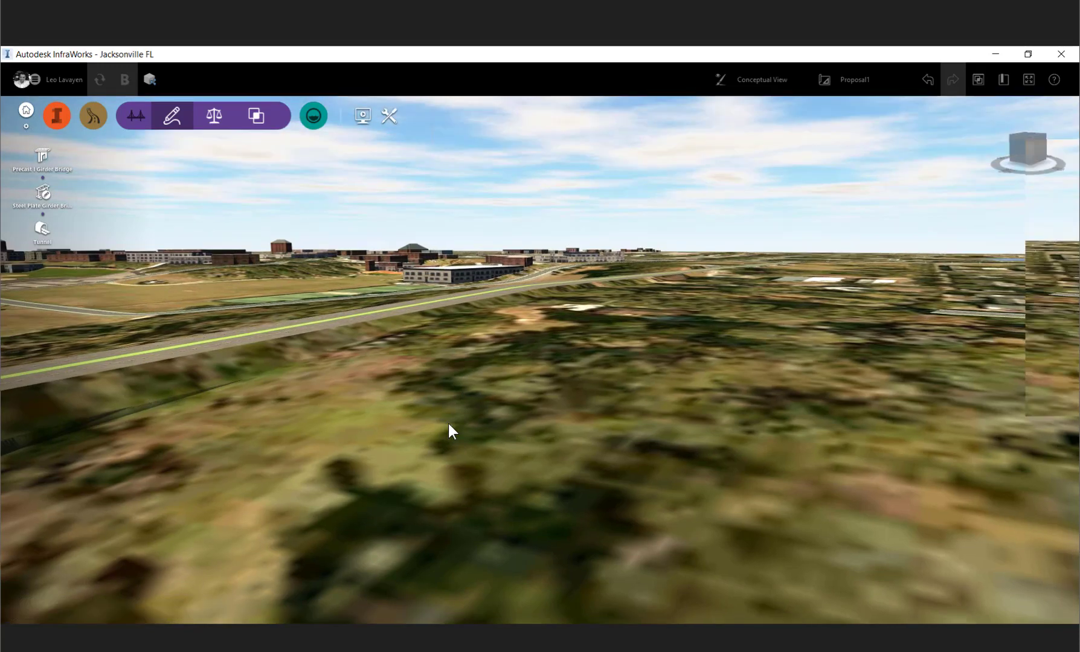
left_click_drag(447, 421, 393, 431)
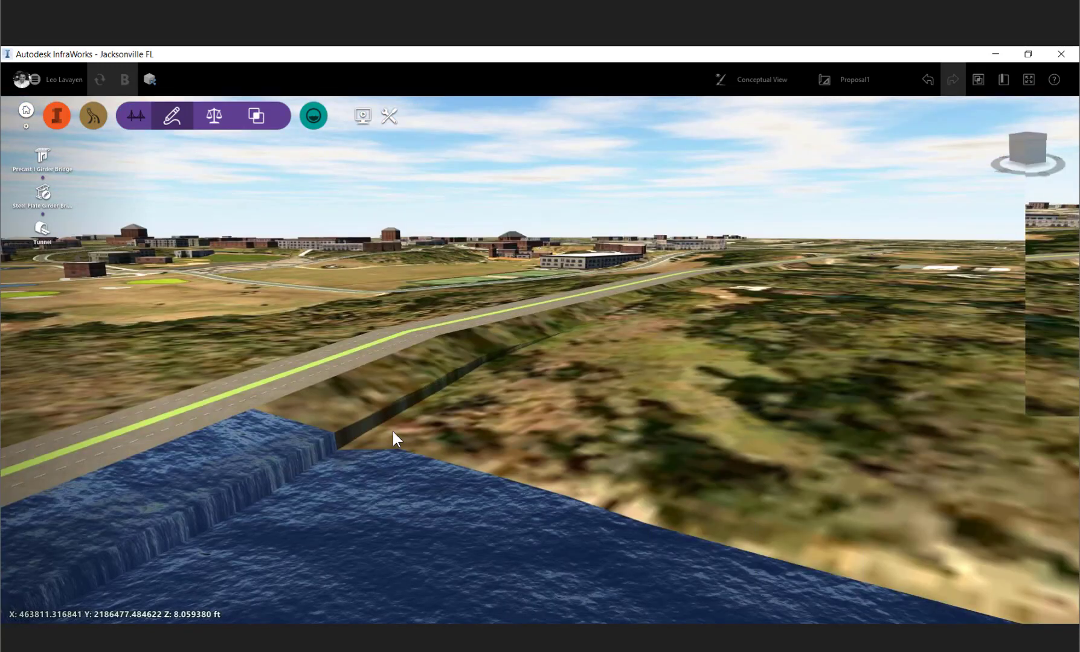
- Open the new road's Profile View and remove the PVI just before station 60+00
left_click_drag(392, 431, 642, 422)
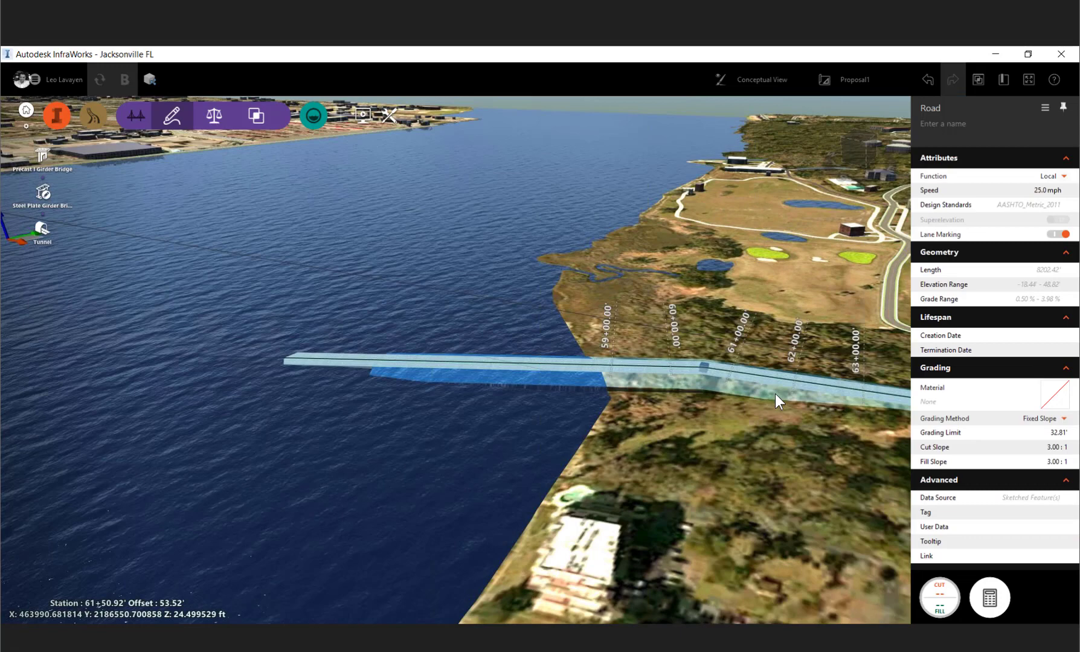
right_click(775, 395)
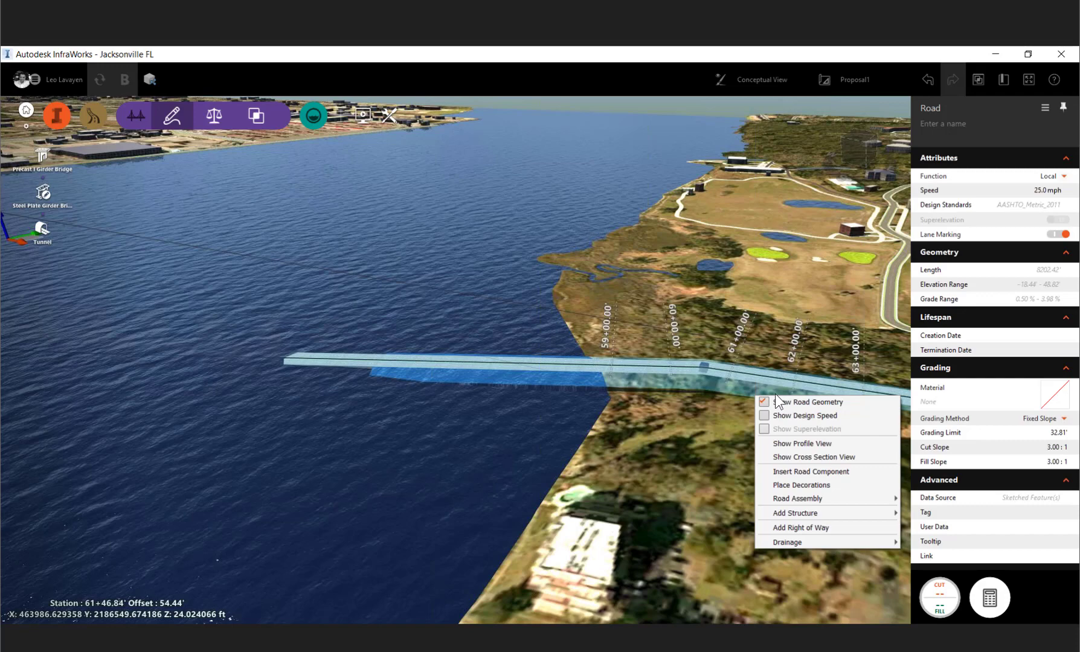
left_click(809, 416)
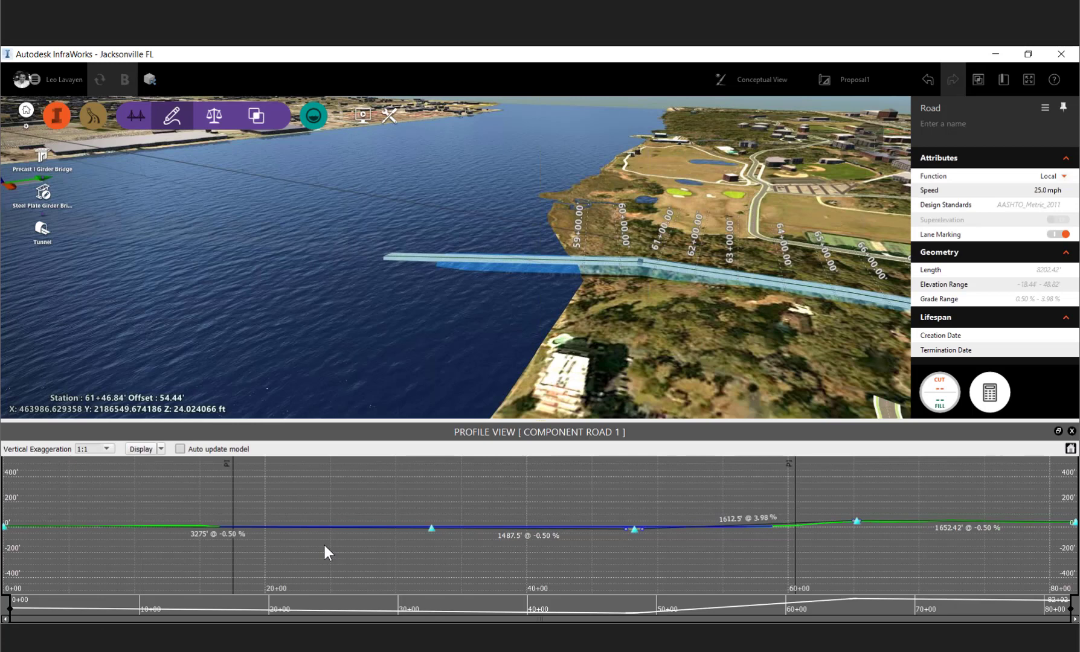
scroll(635, 532, "down", 1)
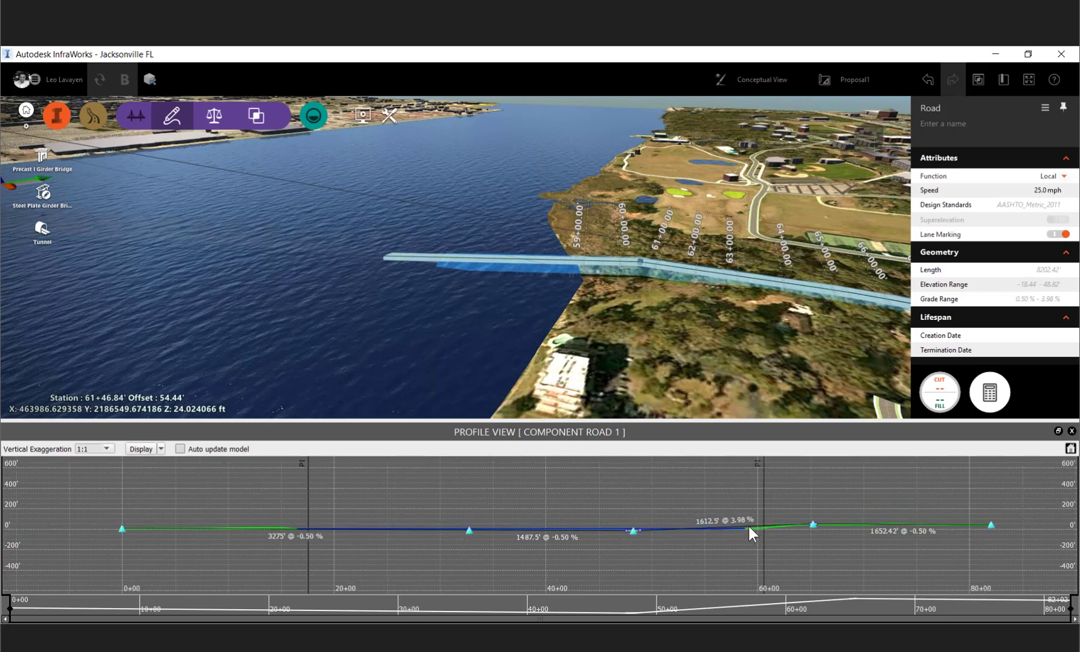
right_click(749, 530)
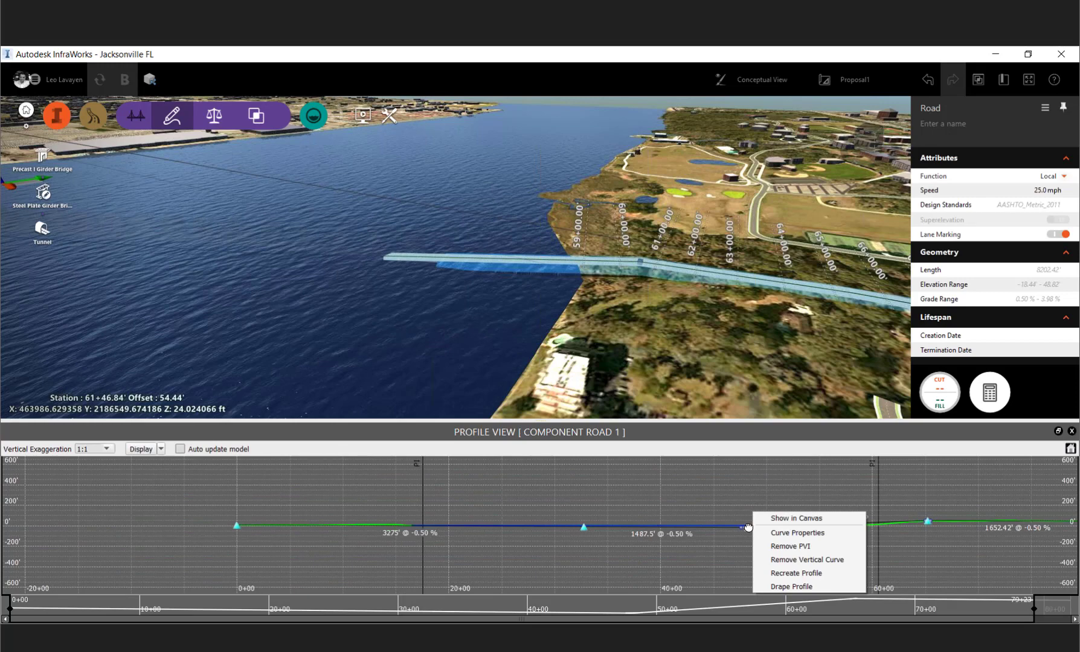
left_click(790, 546)
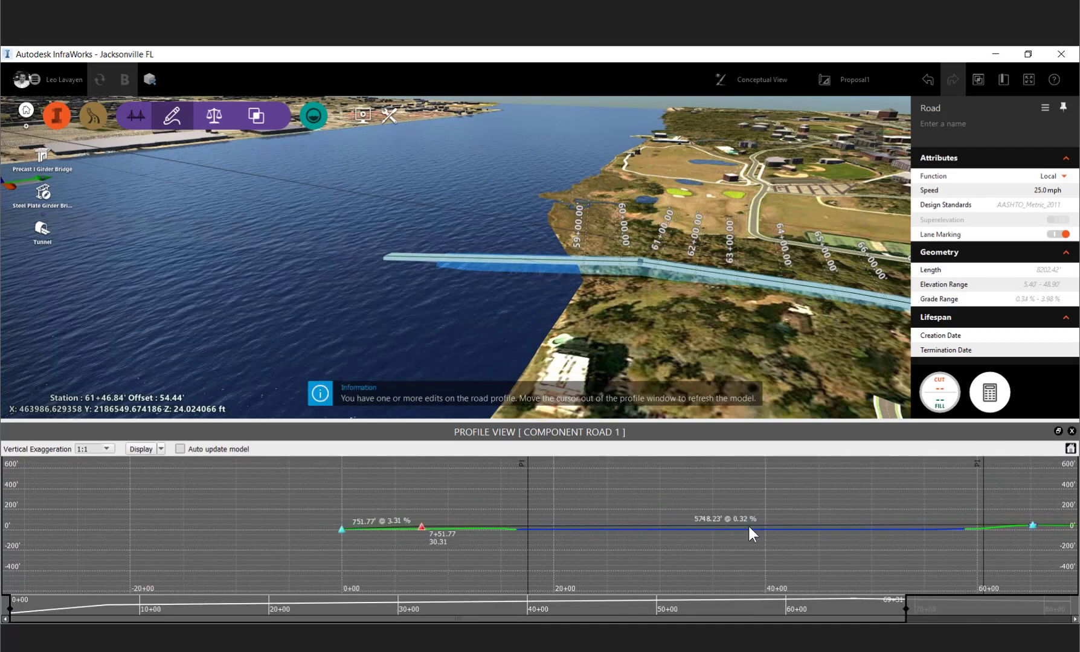
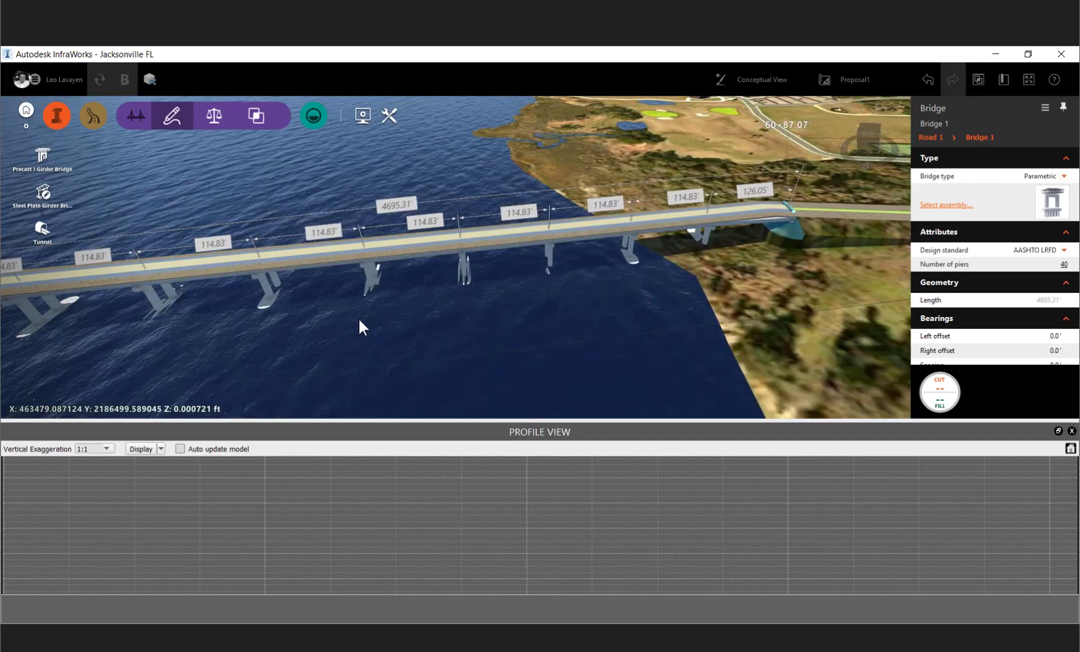
- Examine the river bridge's piers and superstructure from the water surface and from above
scroll(246, 274, "up", 4)
left_click_drag(246, 273, 580, 270)
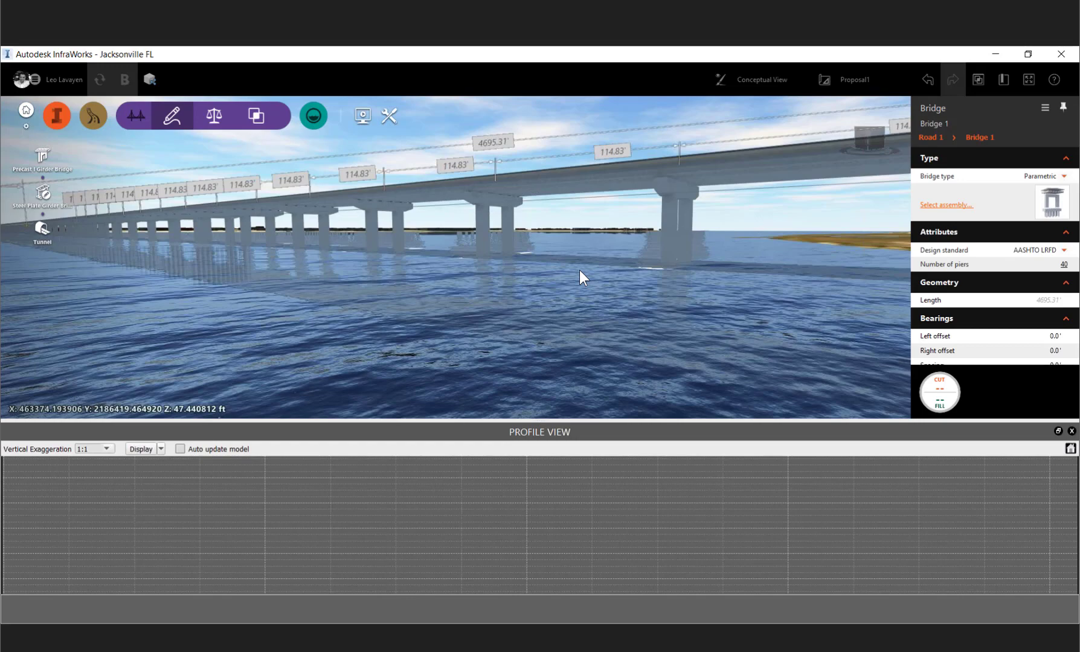
middle_click_drag(580, 270, 411, 103)
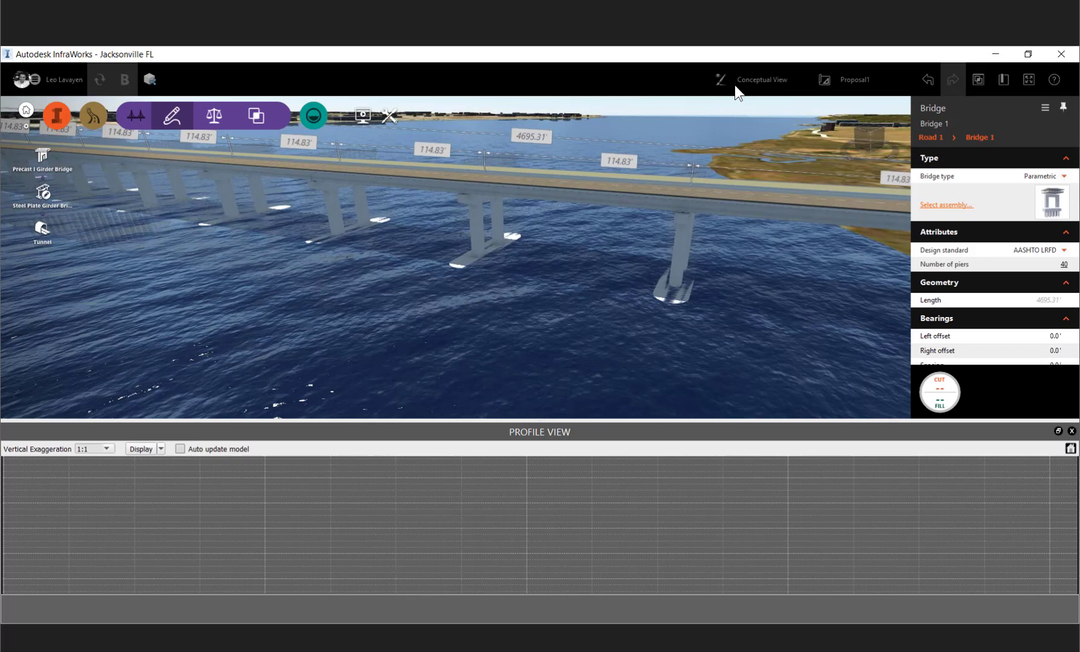
- Turn off Lock Mouse Above Ground in the view settings and examine the bridge's pile foundations from below the water
left_click(735, 86)
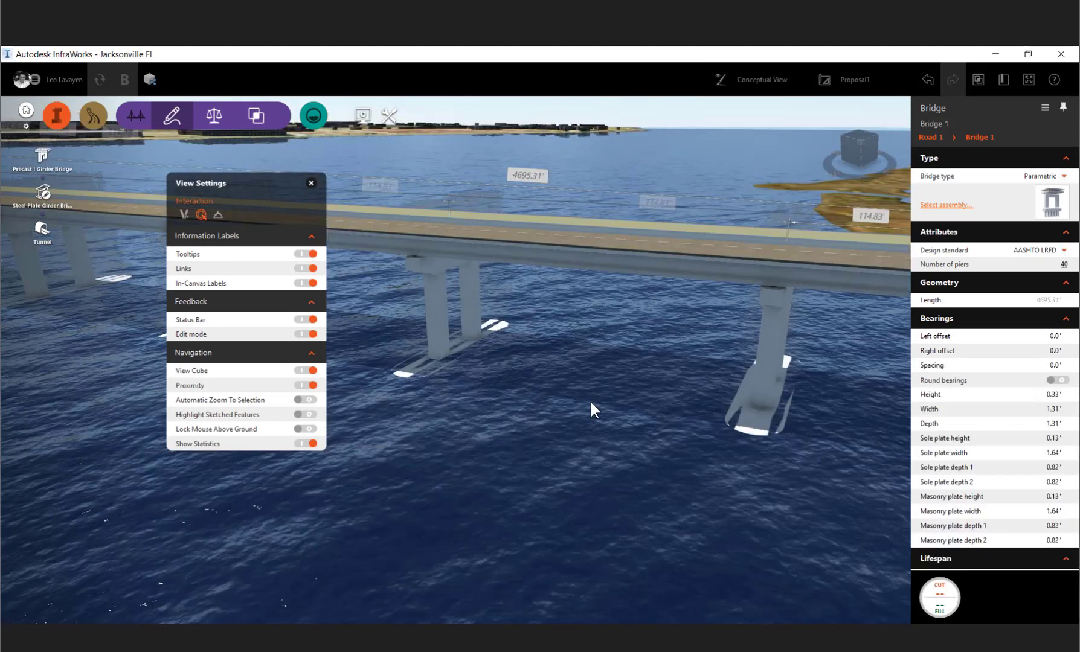
left_click_drag(591, 402, 491, 349)
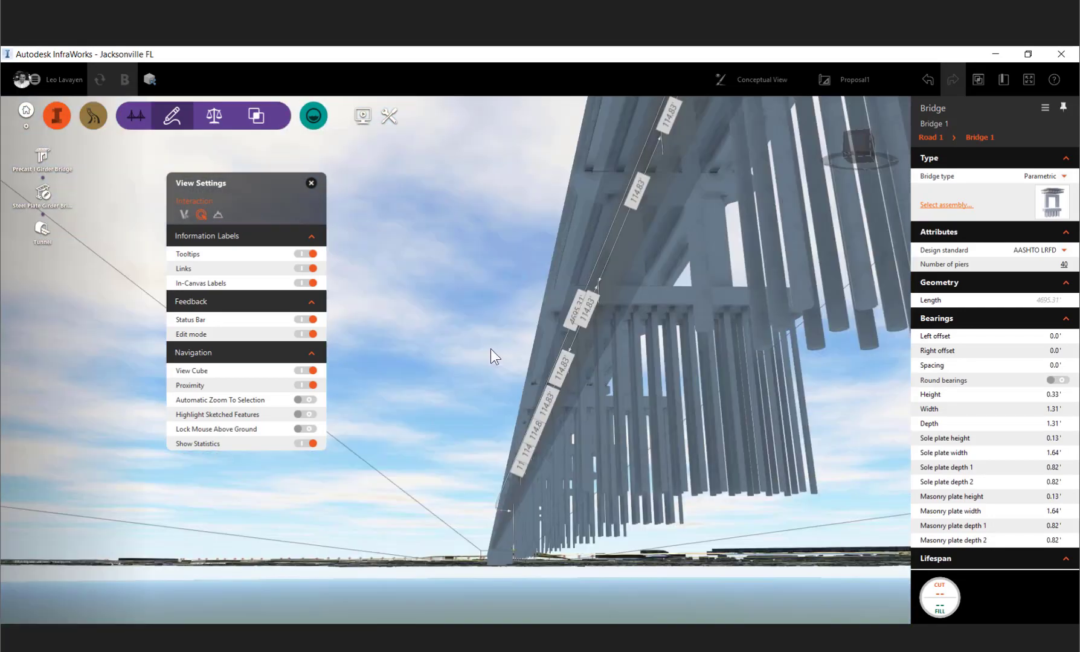
left_click_drag(491, 349, 497, 348)
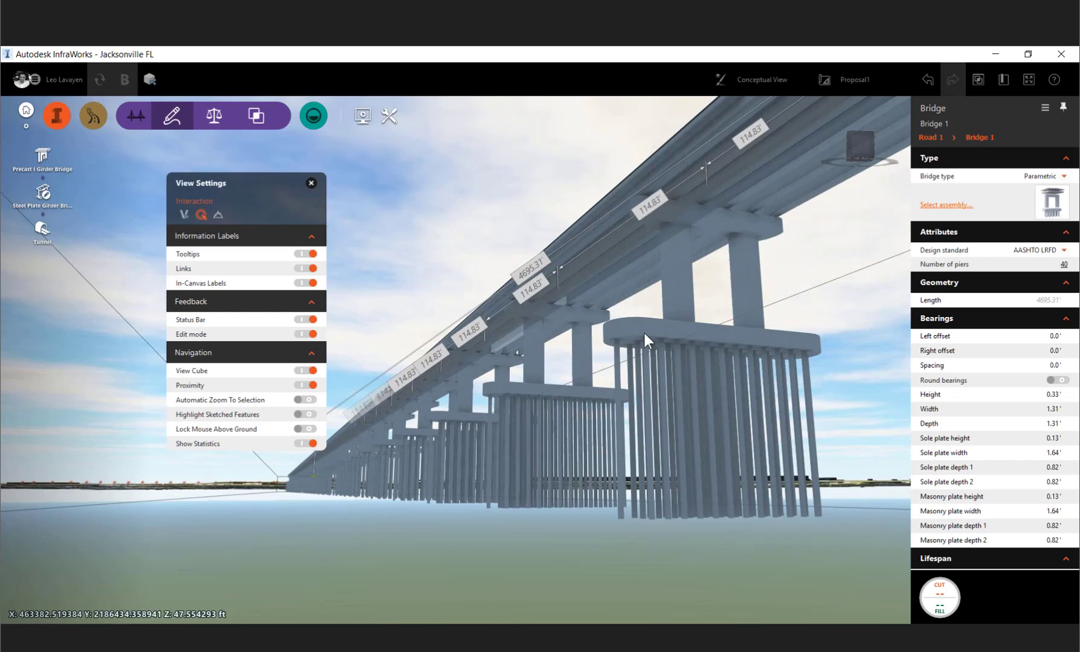
left_click_drag(644, 332, 641, 378)
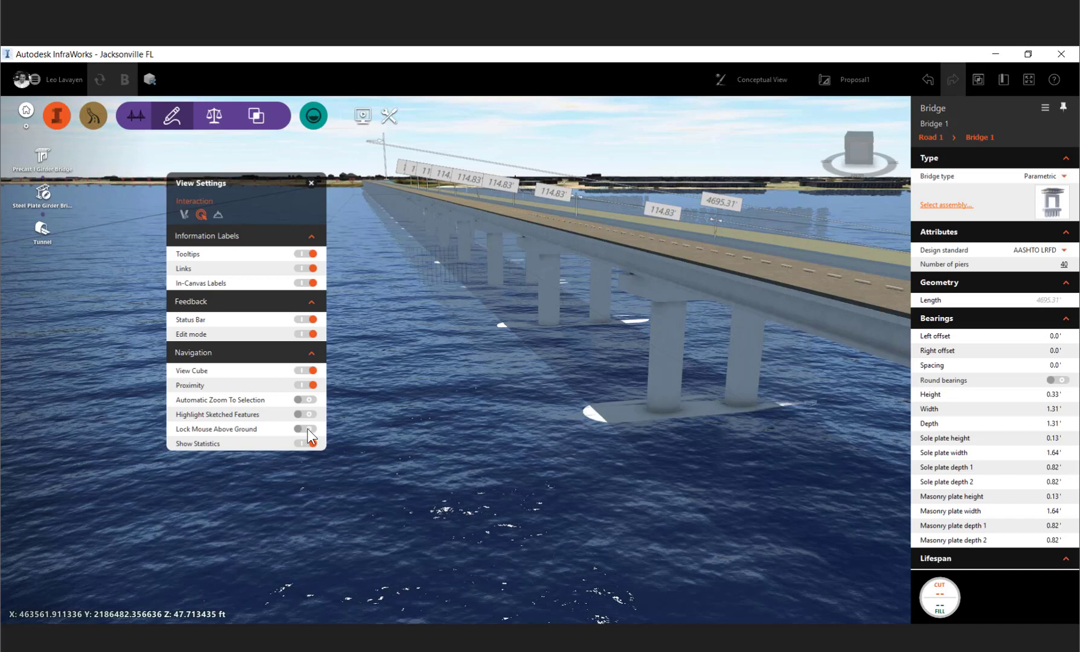
left_click_drag(551, 358, 564, 357)
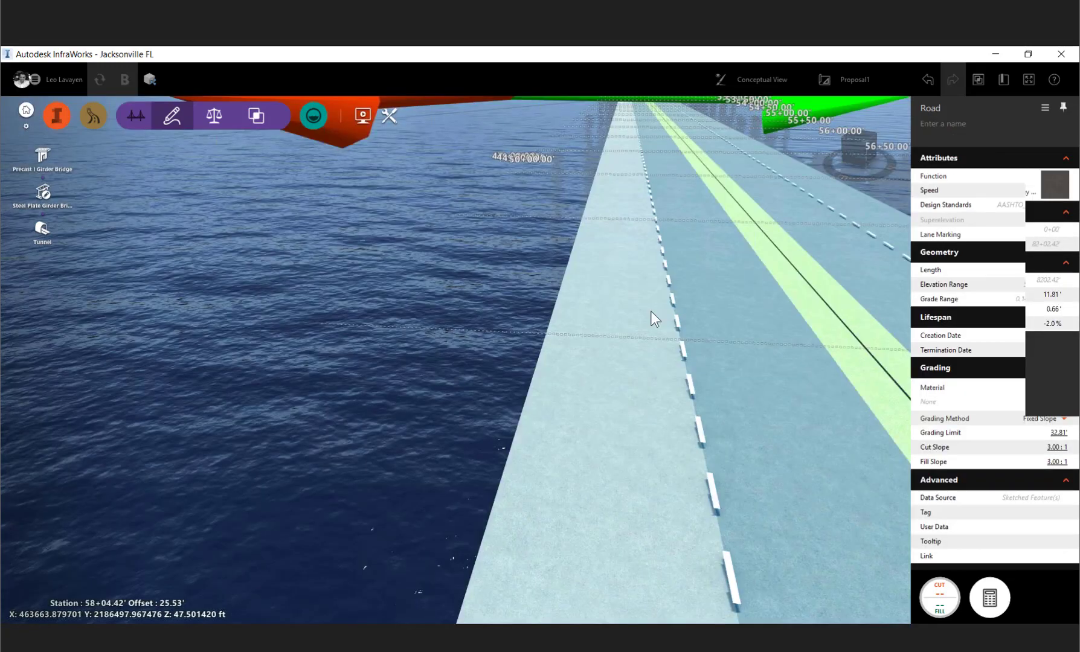
- Select the bridge and remove one pier just offshore of the east bank to form a longer span
left_click(653, 315)
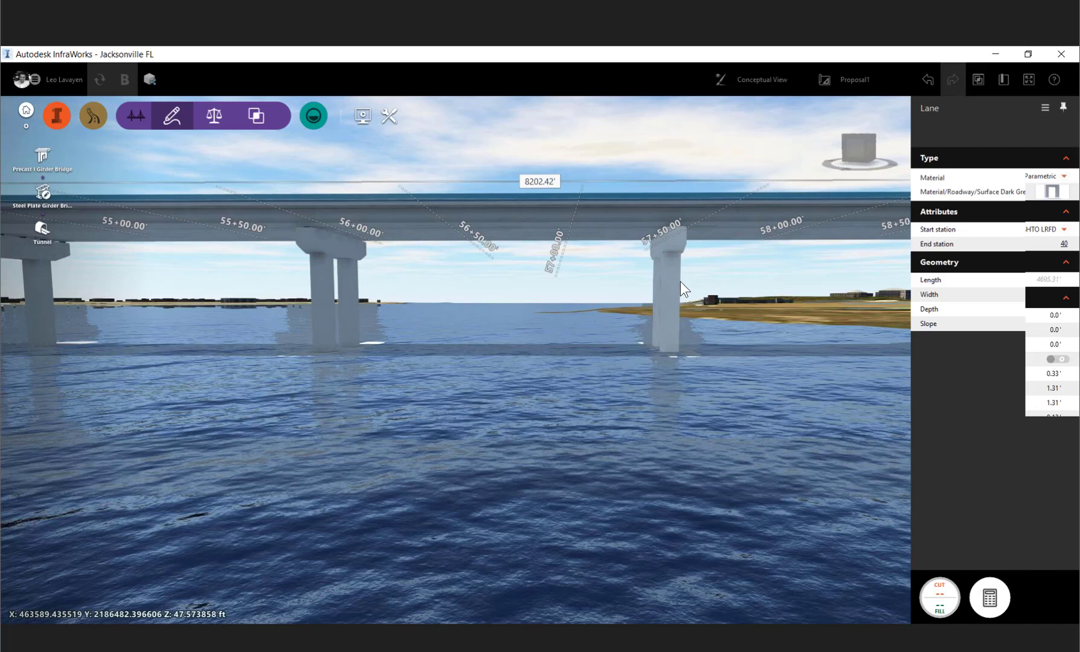
double_click(680, 282)
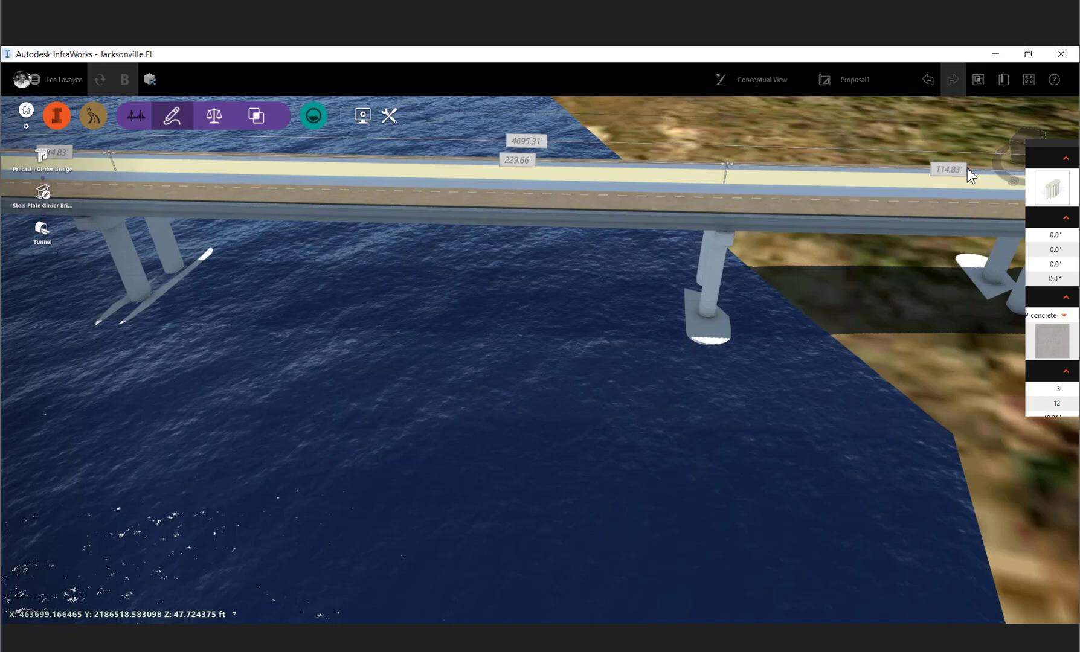
- Inspect the properties of Foundation 38, Girder group 38 and its 1st interior girder
left_click(730, 416)
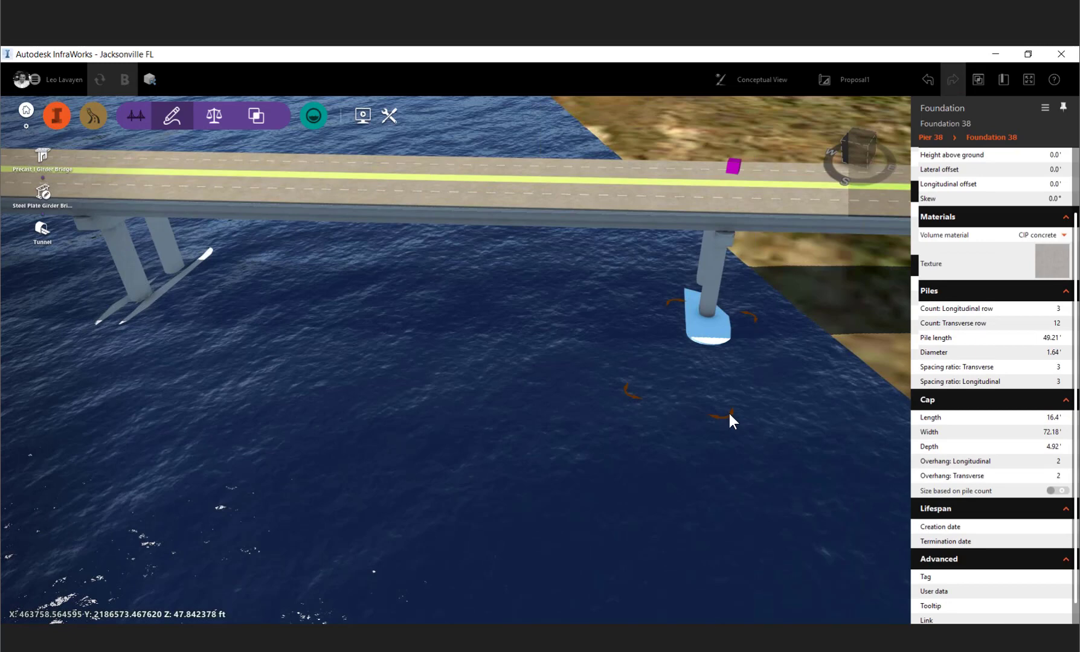
left_click(729, 413)
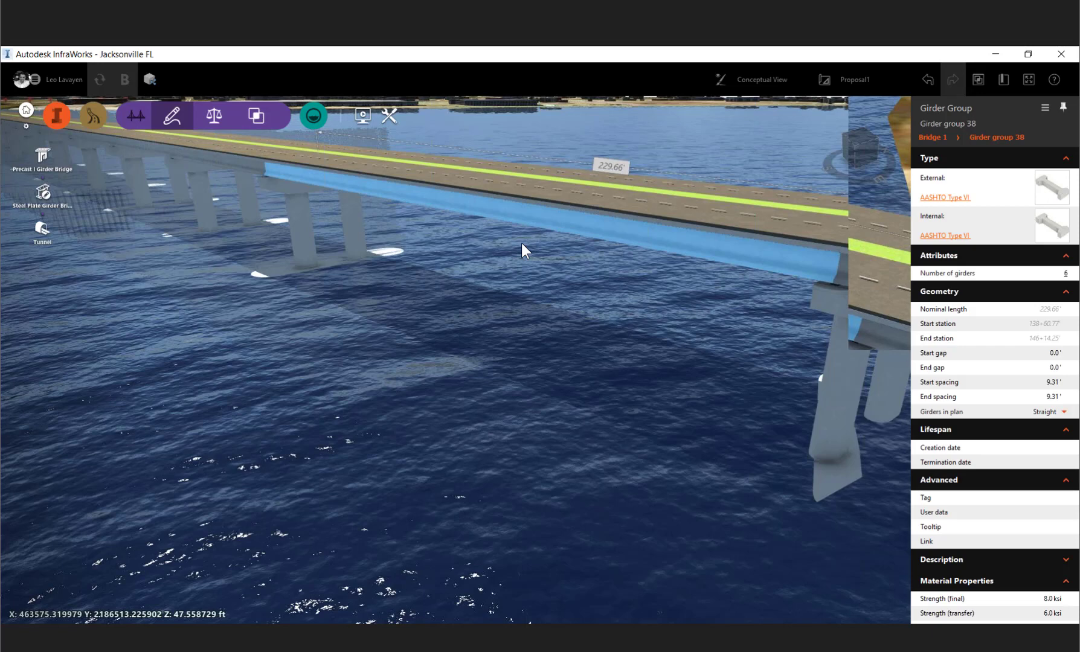
right_click(496, 218)
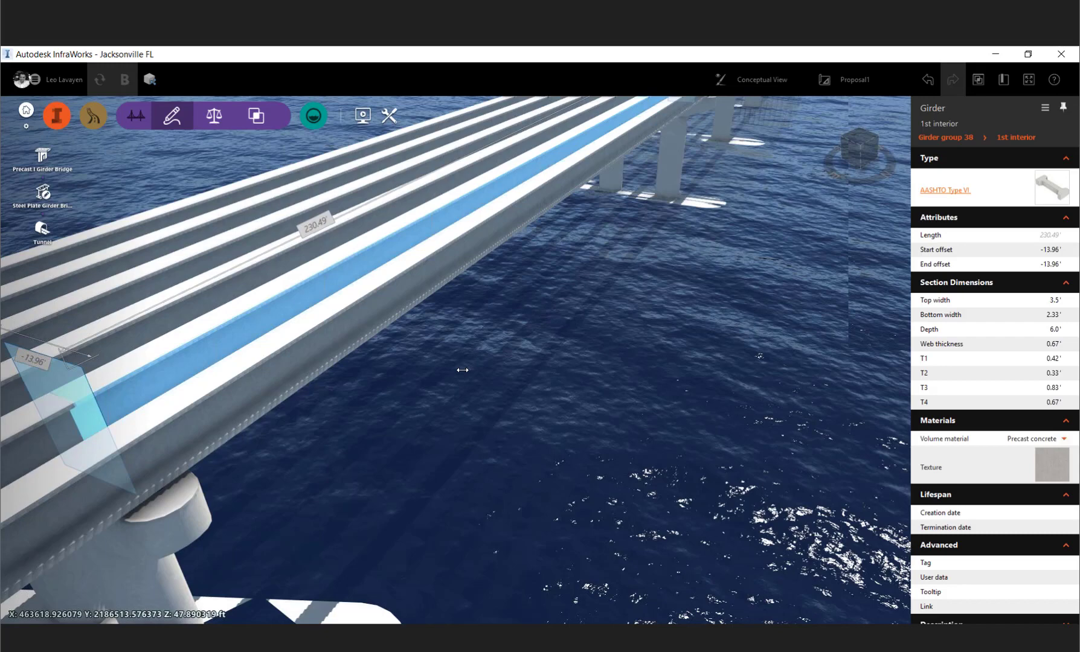
- Delete the Shepard Street segment south of the new road near the east bank
scroll(462, 370, "down", 3)
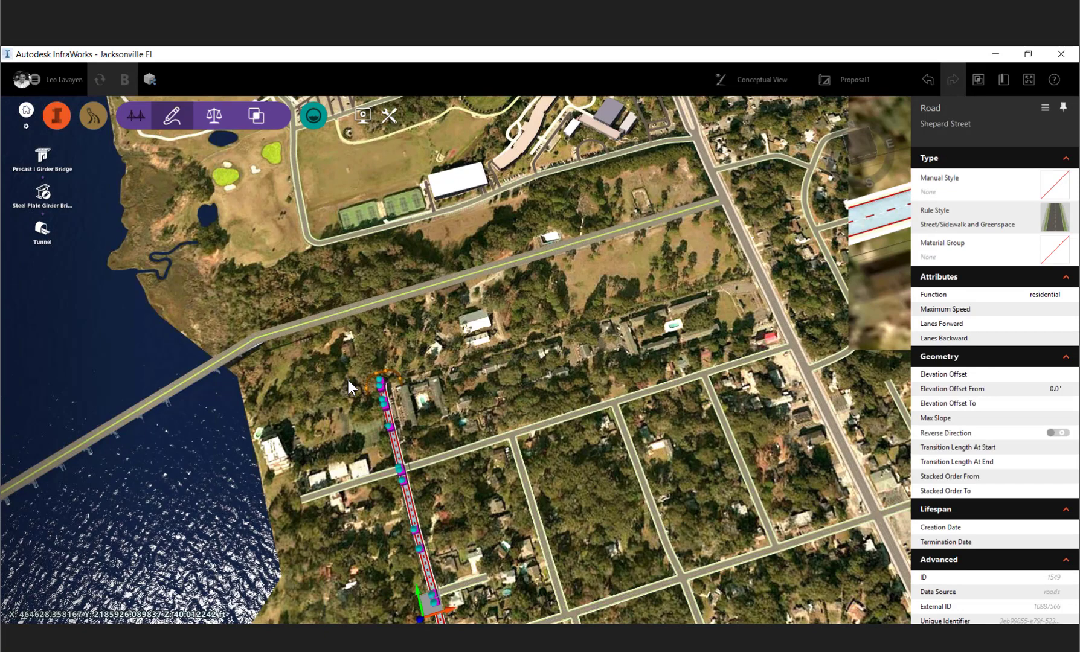
left_click(352, 370)
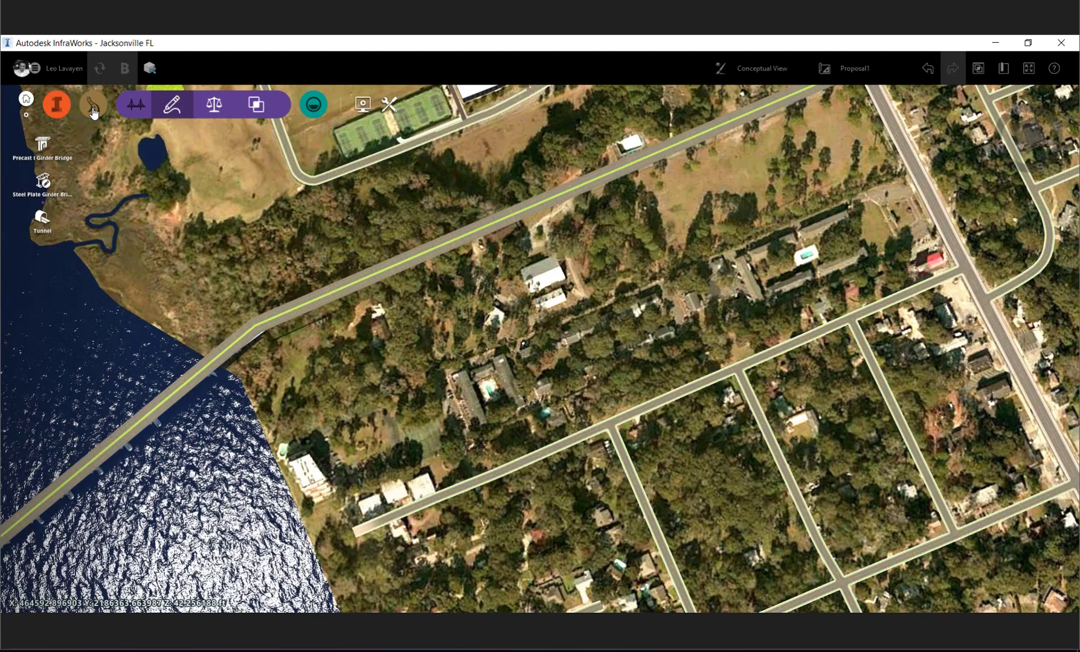
- Sketch a component road about 1,159 ft long from the street north of the new road, across it, to the street south of it
left_click(93, 107)
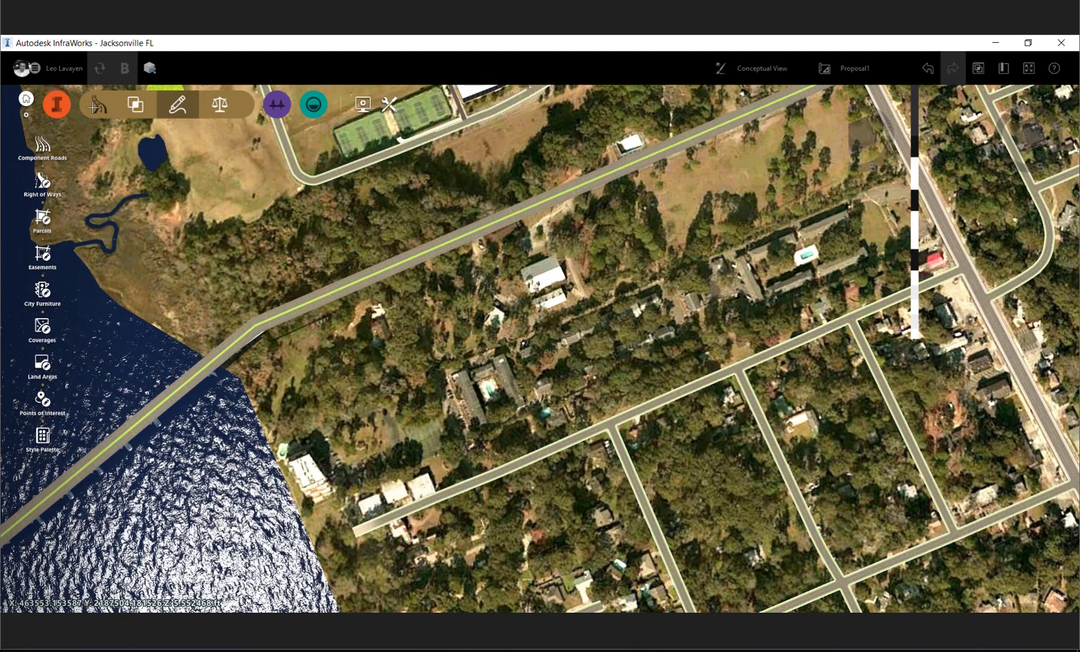
left_click(42, 148)
left_click(320, 162)
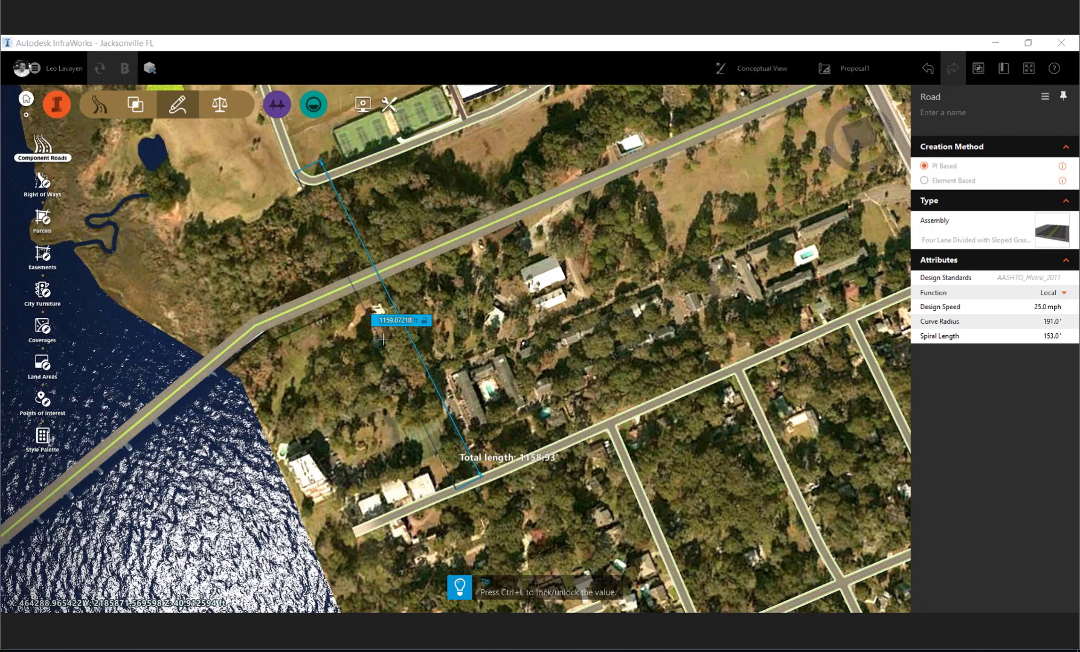
left_click(383, 340)
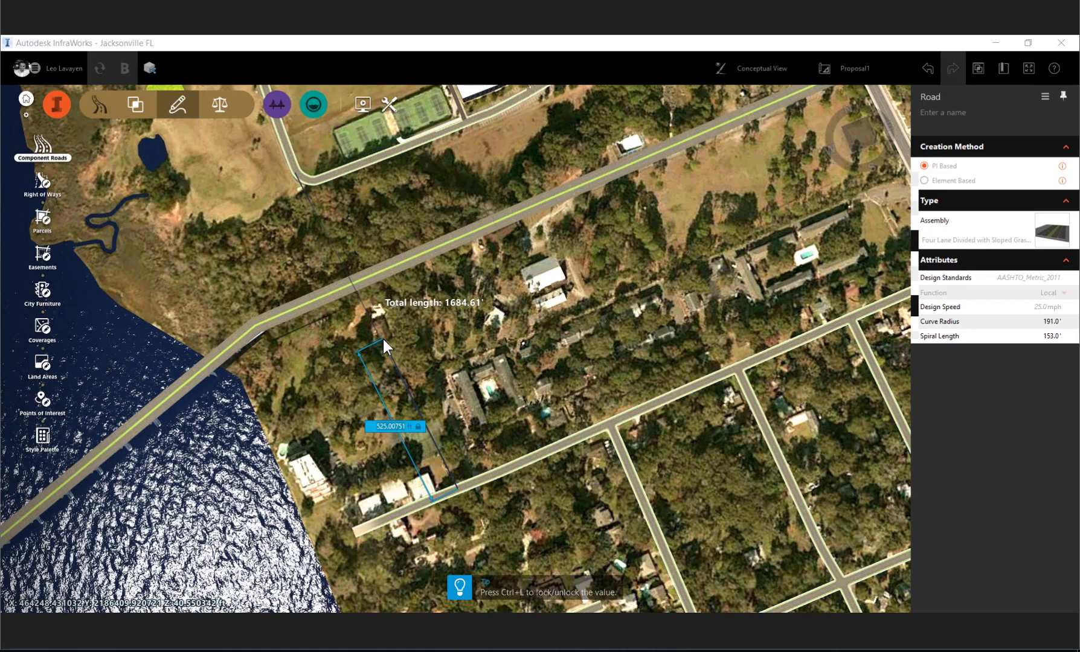
double_click(383, 339)
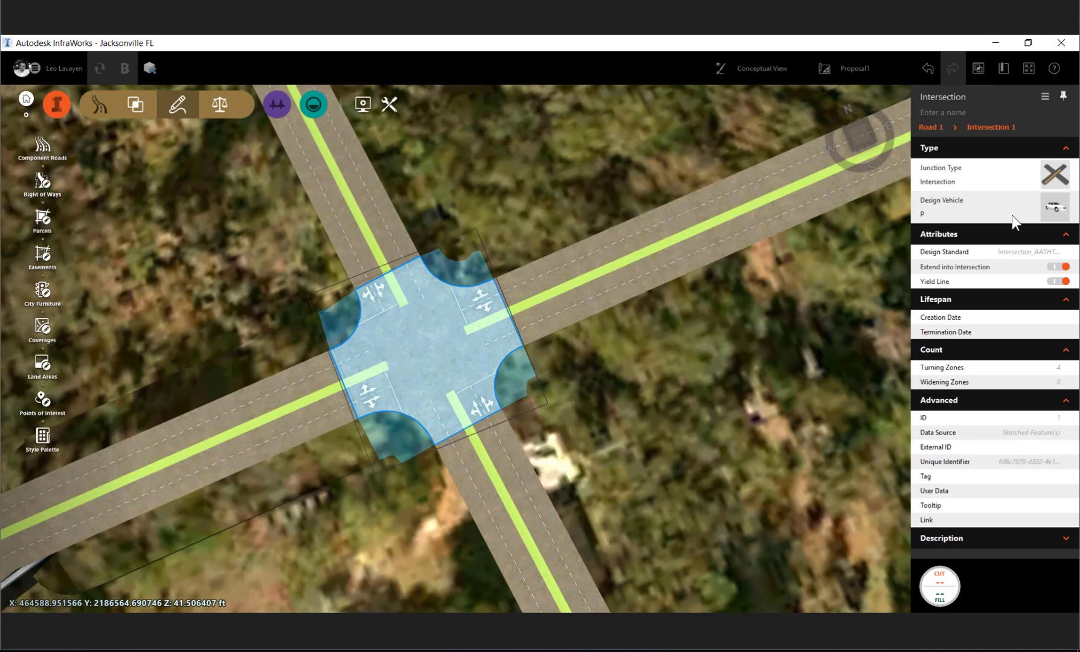
- Try a roundabout as the junction type where the two new roads cross, and switch it back to an intersection
left_click(1012, 215)
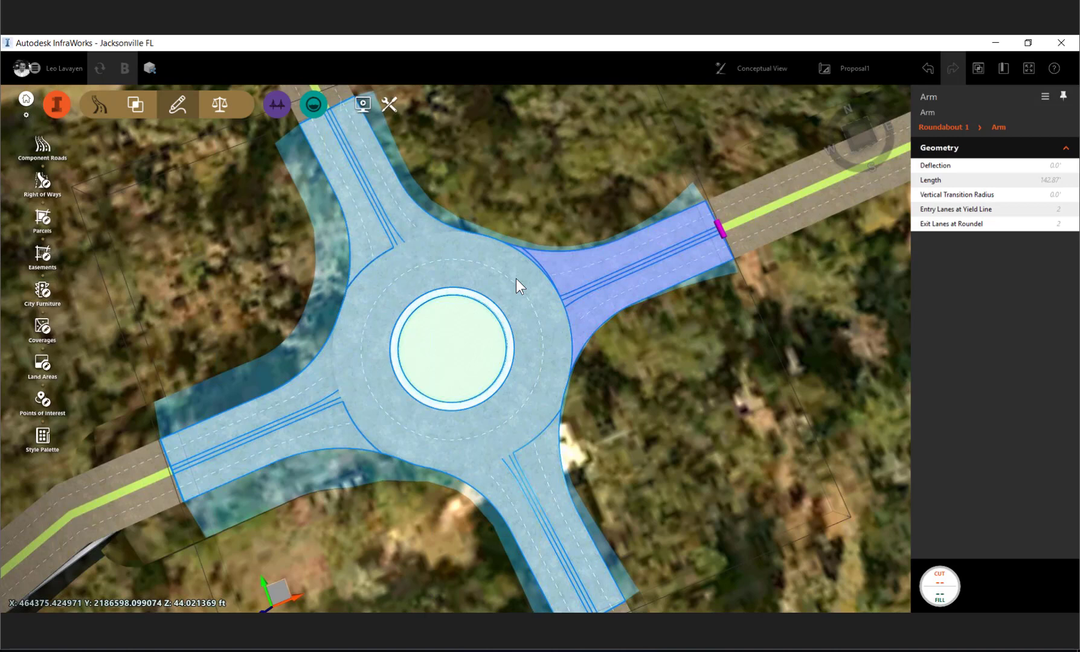
left_click(515, 279)
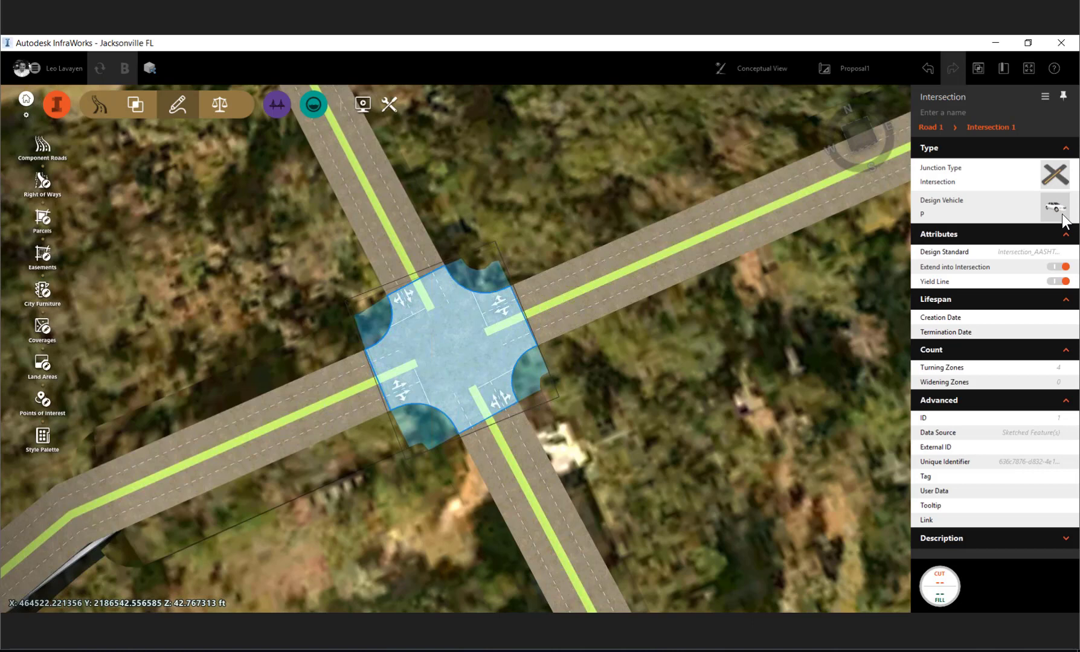
- Set the intersection's design vehicle to WB-19 and examine the resulting turning zone and the adjoining road lane
left_click(1061, 218)
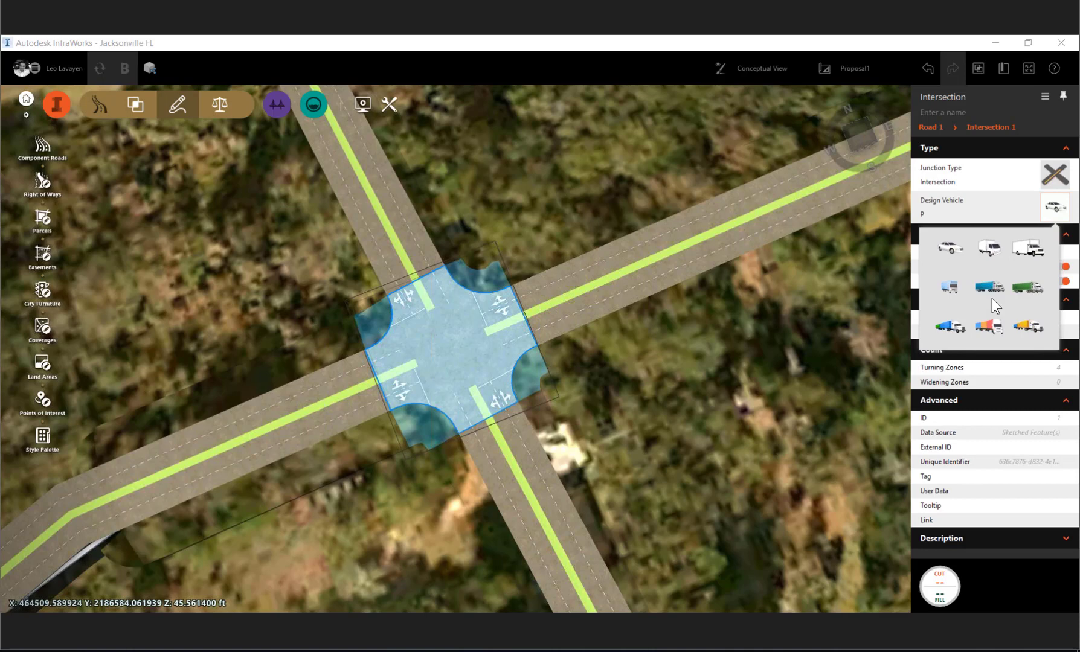
left_click(991, 299)
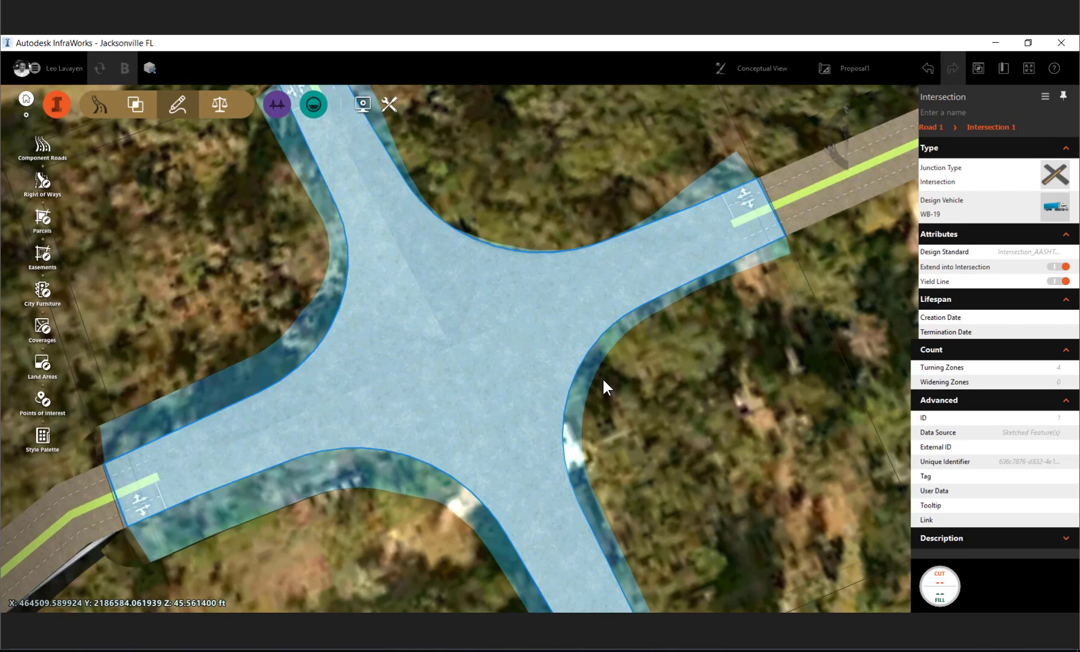
left_click(604, 381)
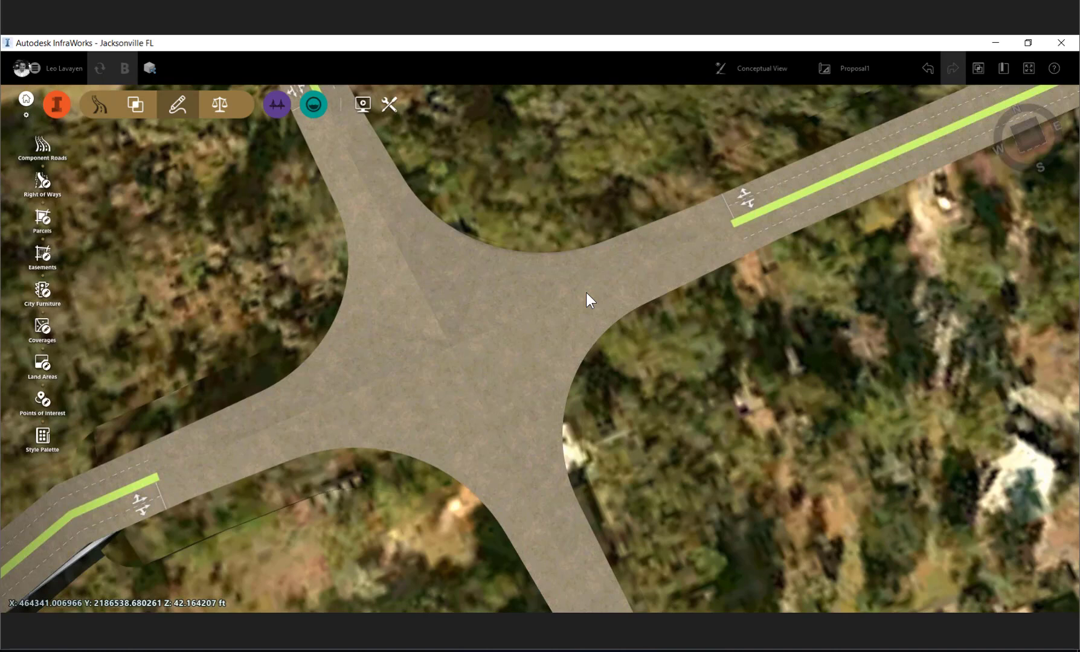
left_click(585, 291)
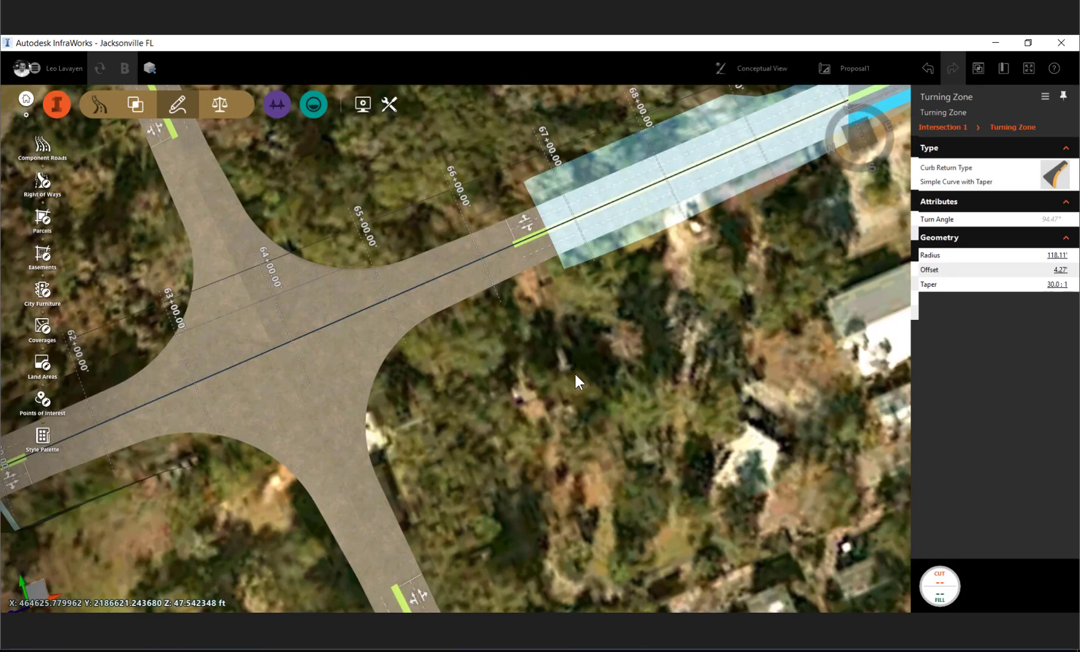
left_click(371, 423)
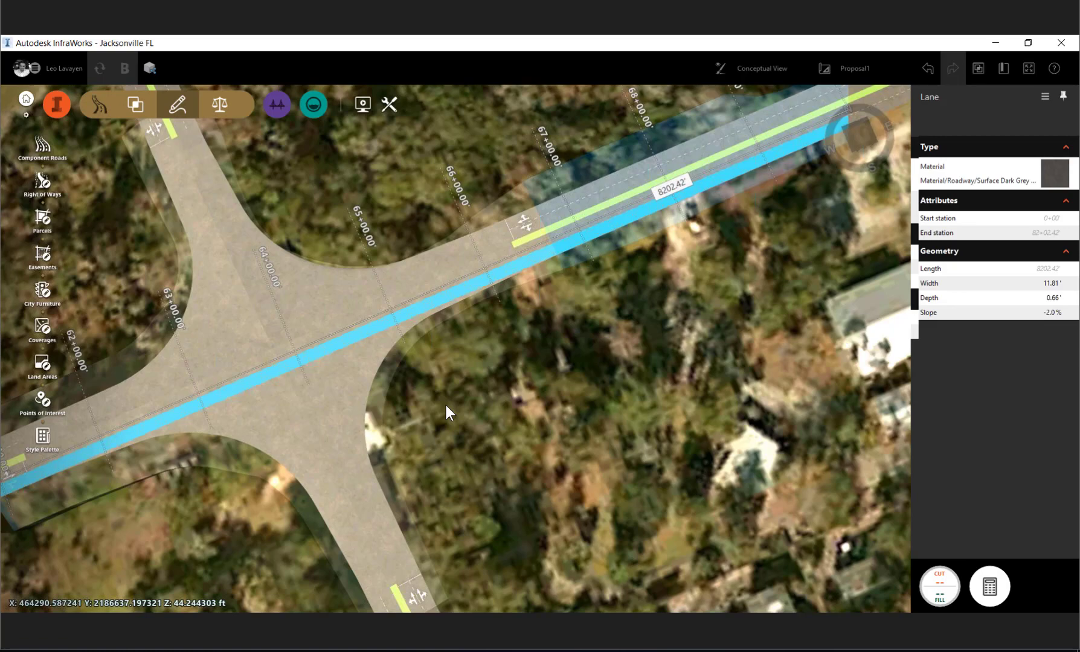
- Return the intersection's design vehicle to P and inspect the lane group on its west approach
left_click(252, 363)
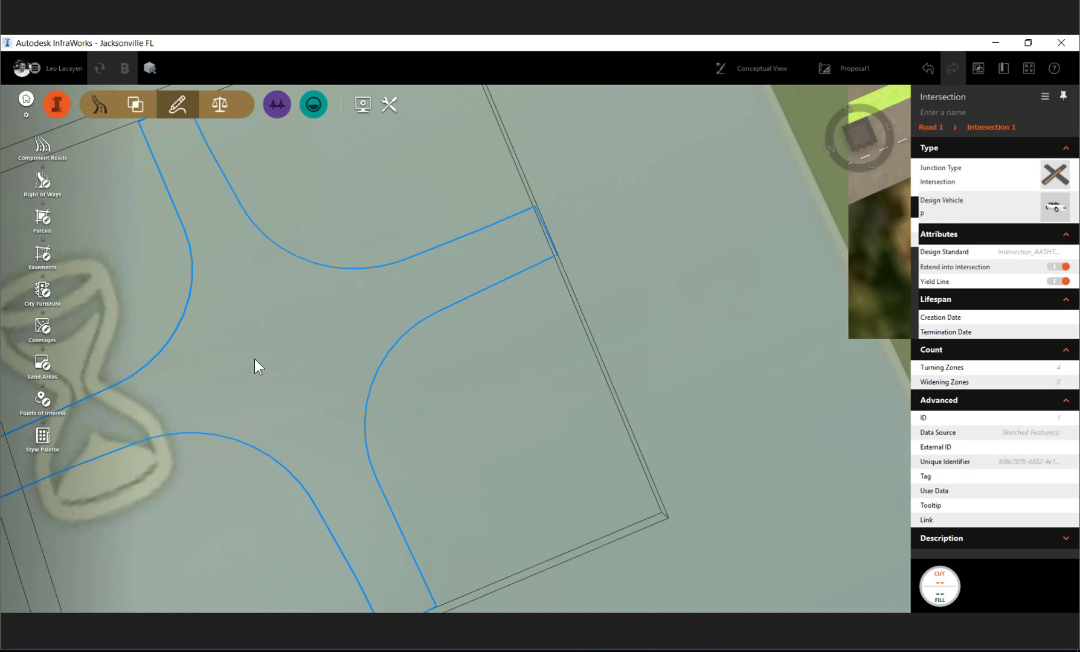
left_click(251, 358)
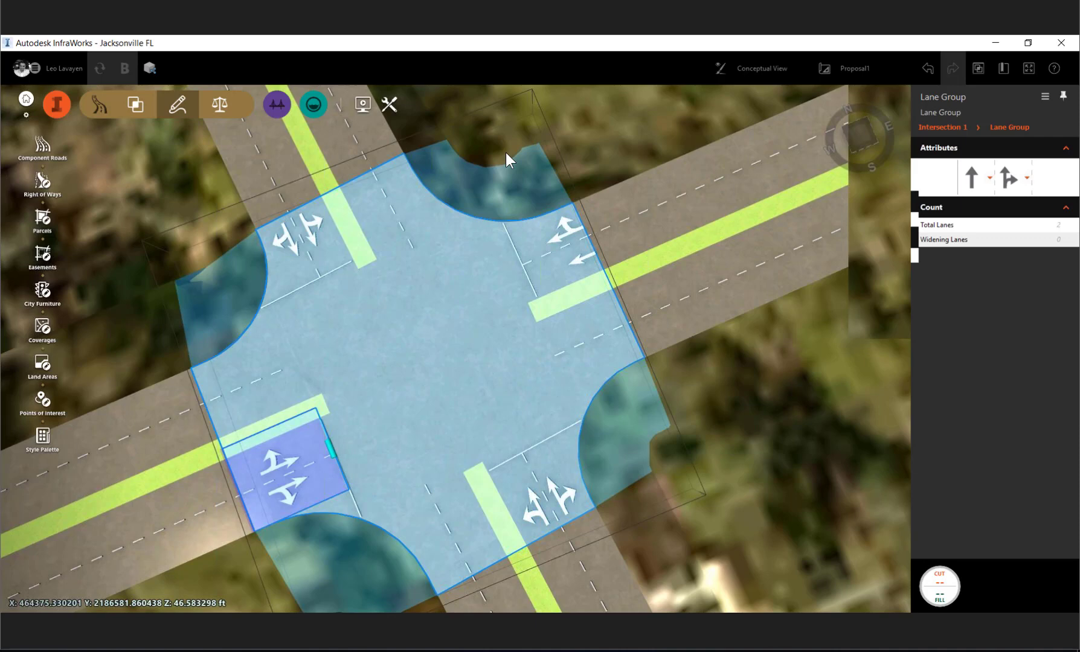
- Insert a Lane component along the outer east edge of the cross road's south approach, reaching the intersection as an added lane
left_click(585, 367)
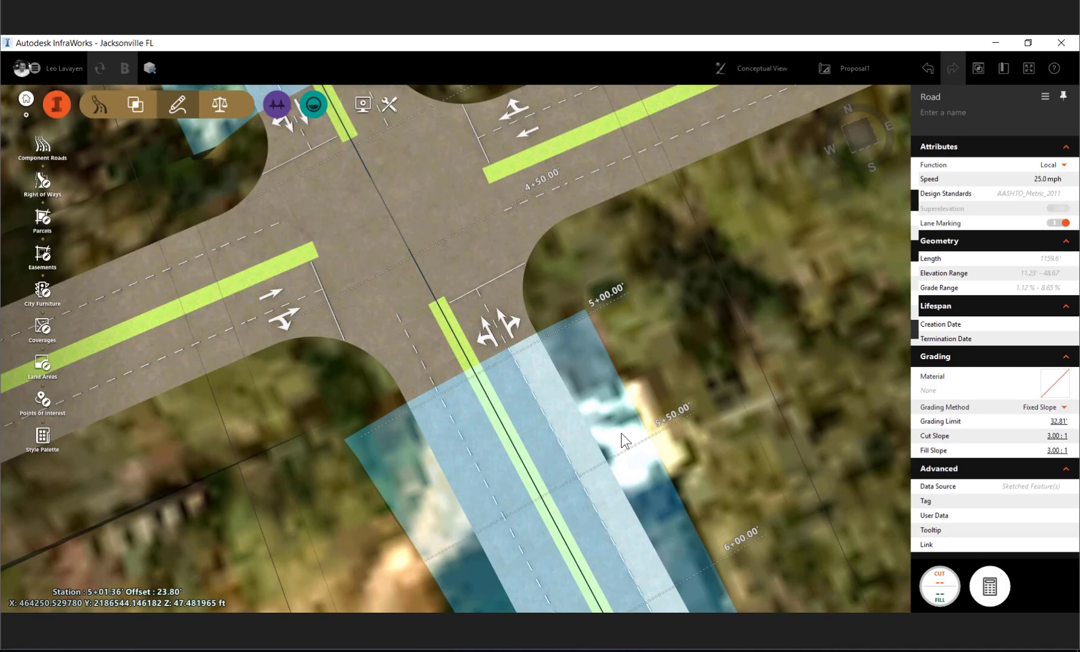
right_click(586, 367)
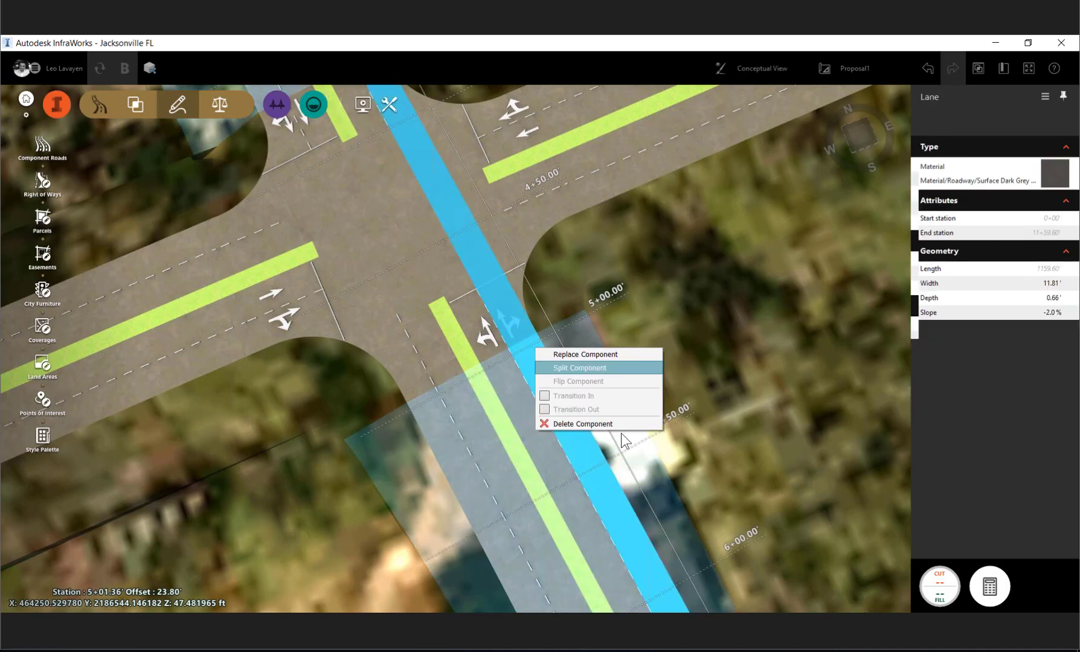
right_click(616, 435)
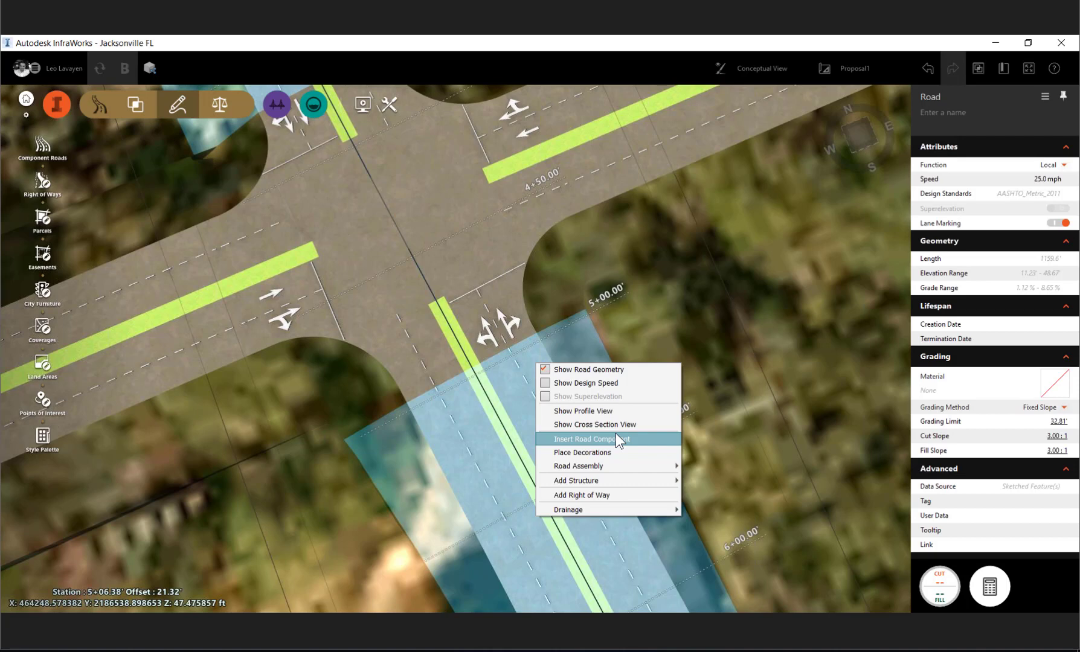
left_click(615, 439)
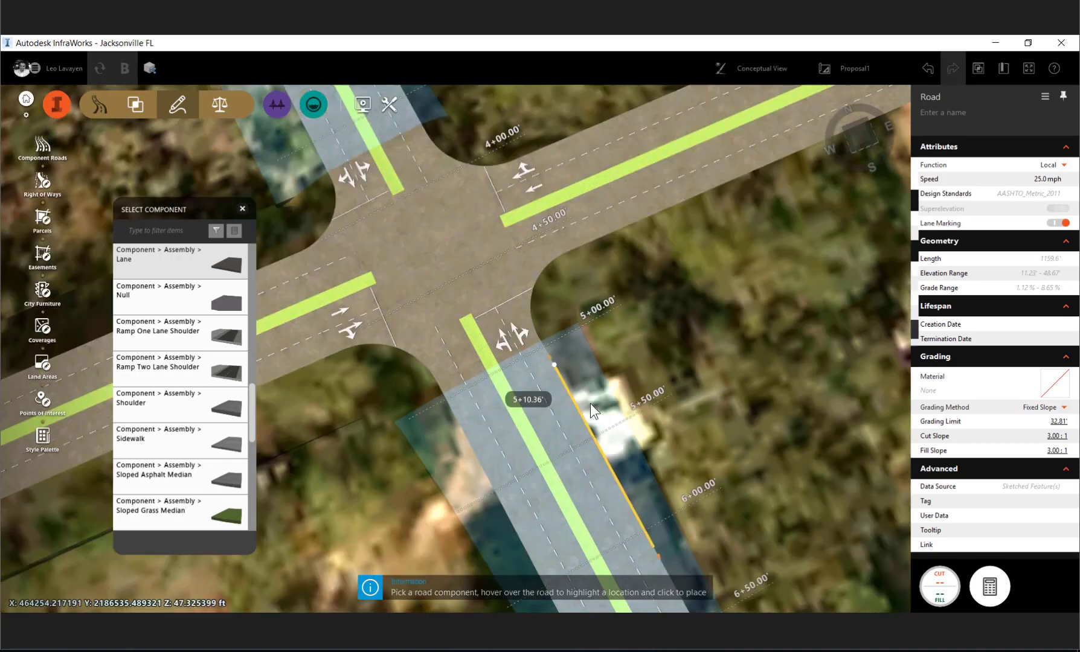
left_click(589, 404)
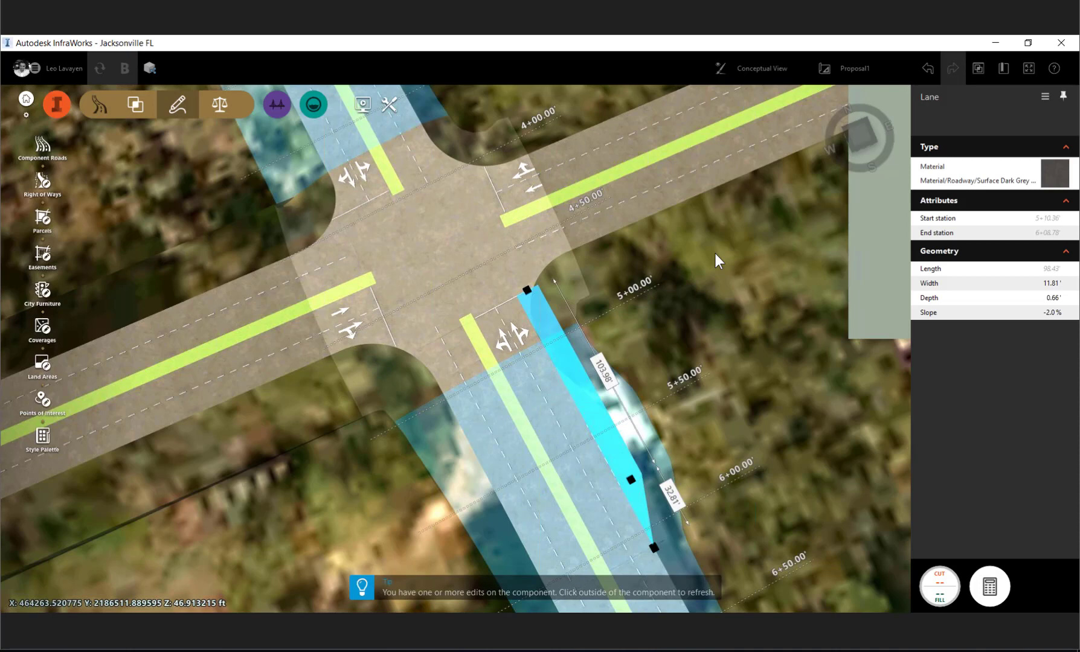
left_click(716, 253)
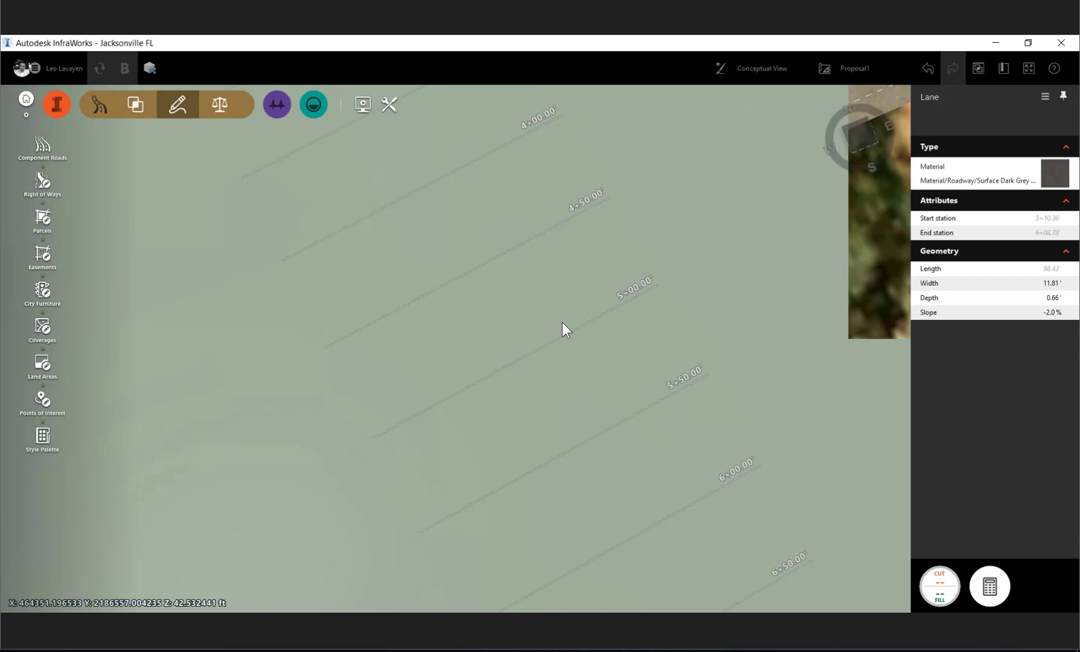
key("Escape")
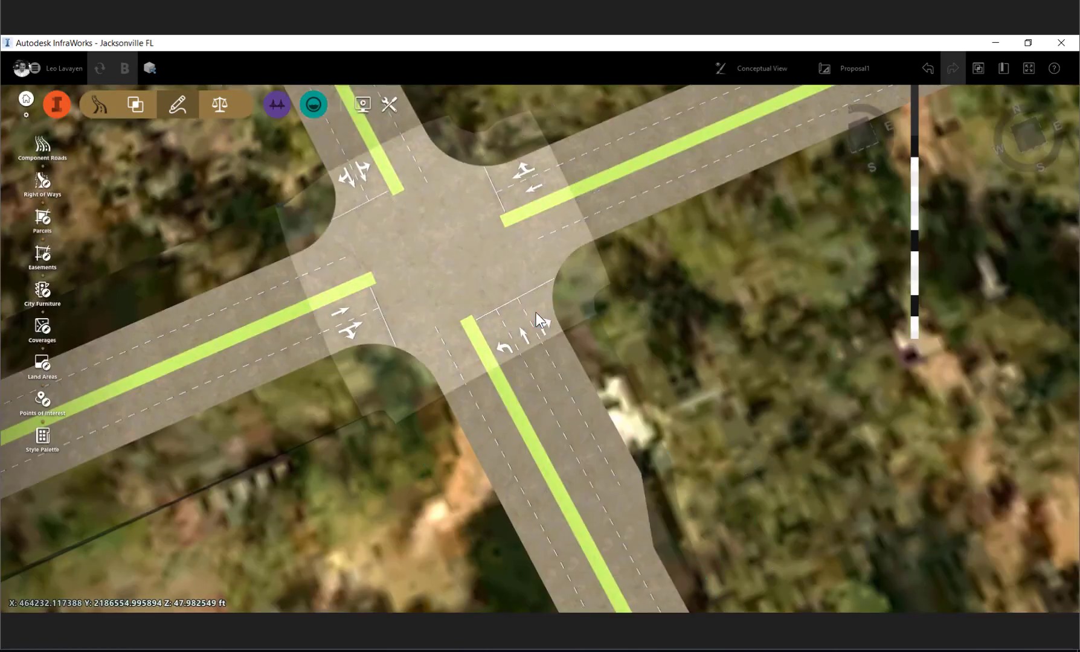
- Examine the lane group on the intersection's south approach, including its turn directions and lane counts
left_click(540, 320)
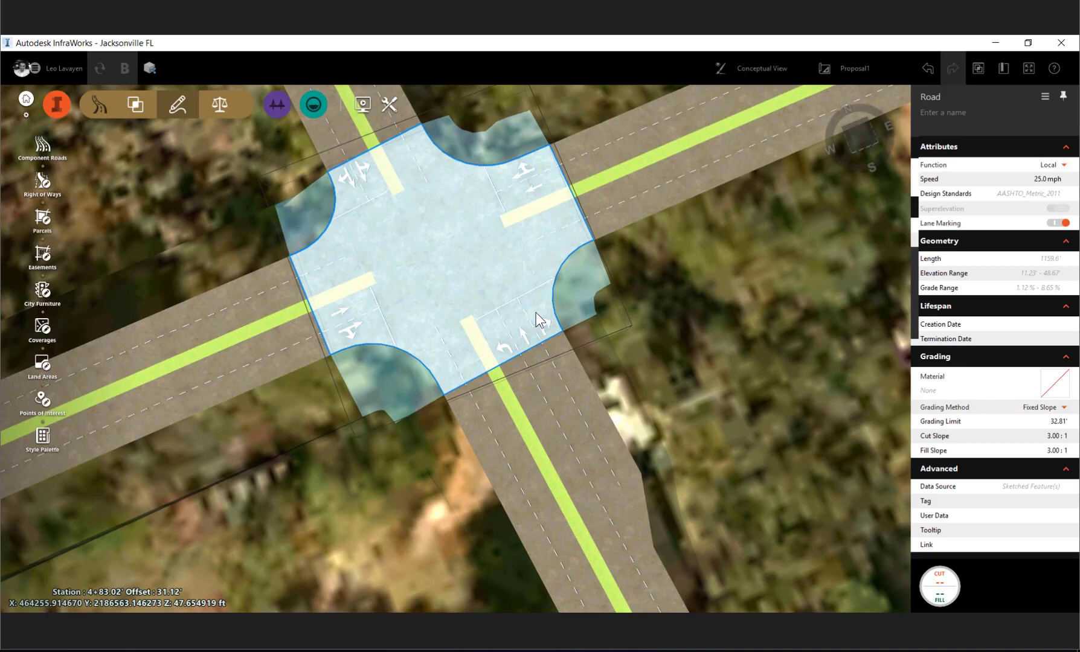
left_click(540, 320)
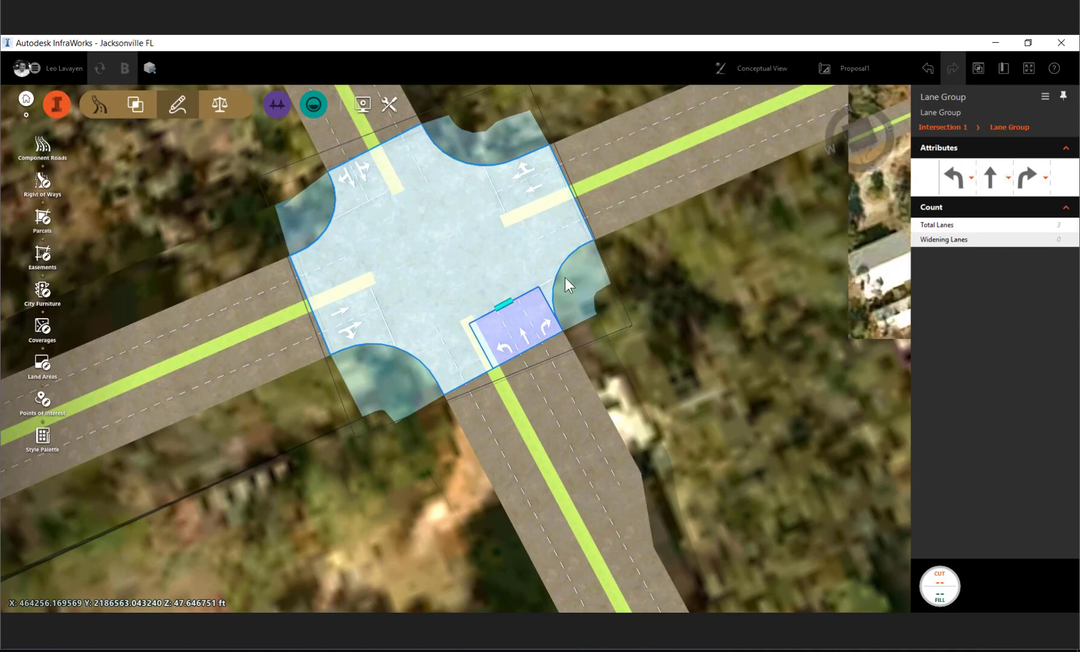
scroll(565, 278, "down", 4)
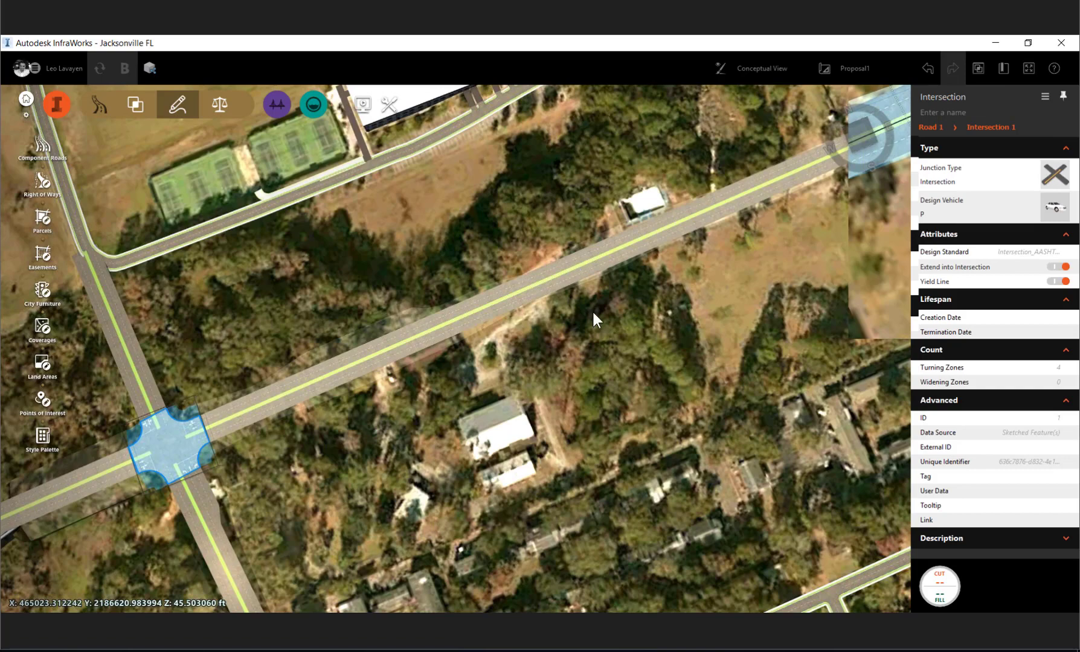
- Show the cross section view of the main road east of the intersection and enter station 720
left_click(575, 261)
scroll(574, 261, "up", 5)
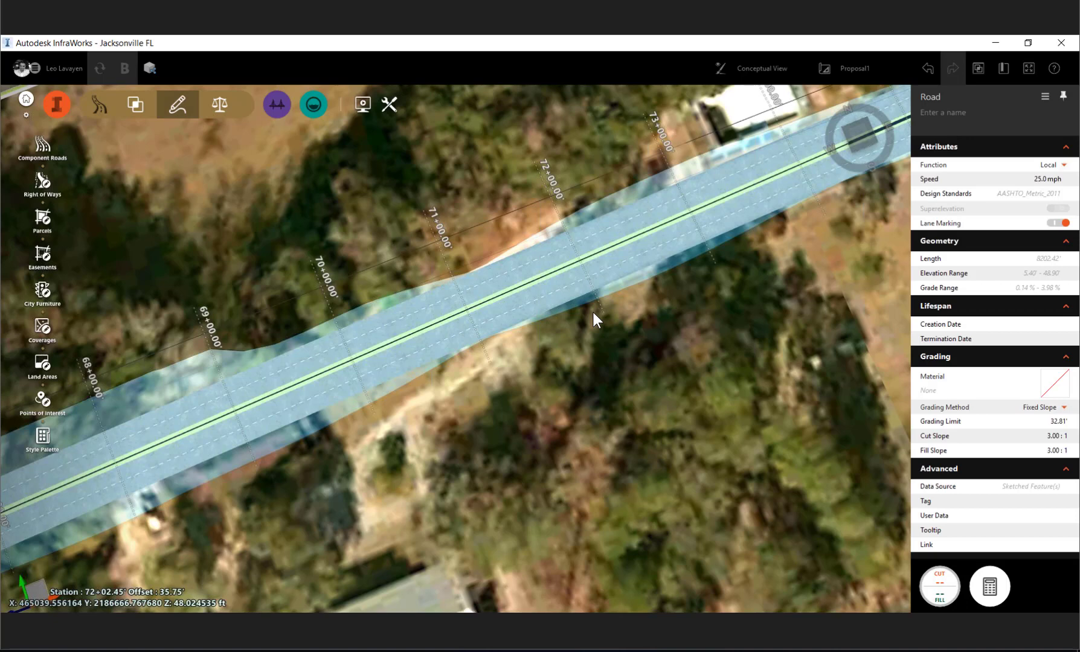
right_click(593, 313)
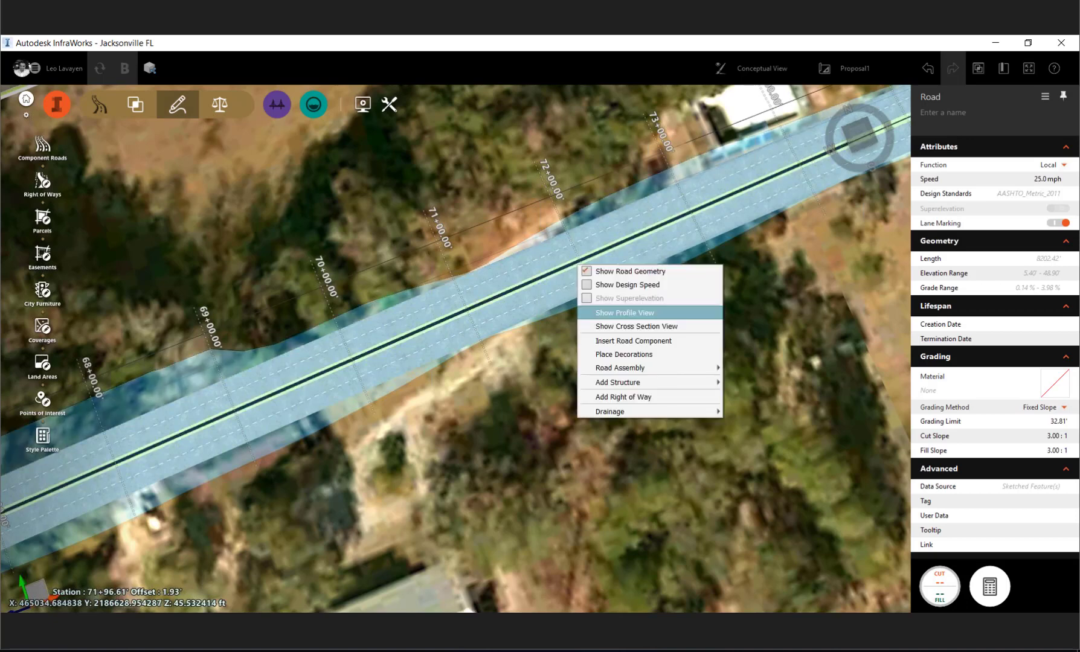
left_click(593, 313)
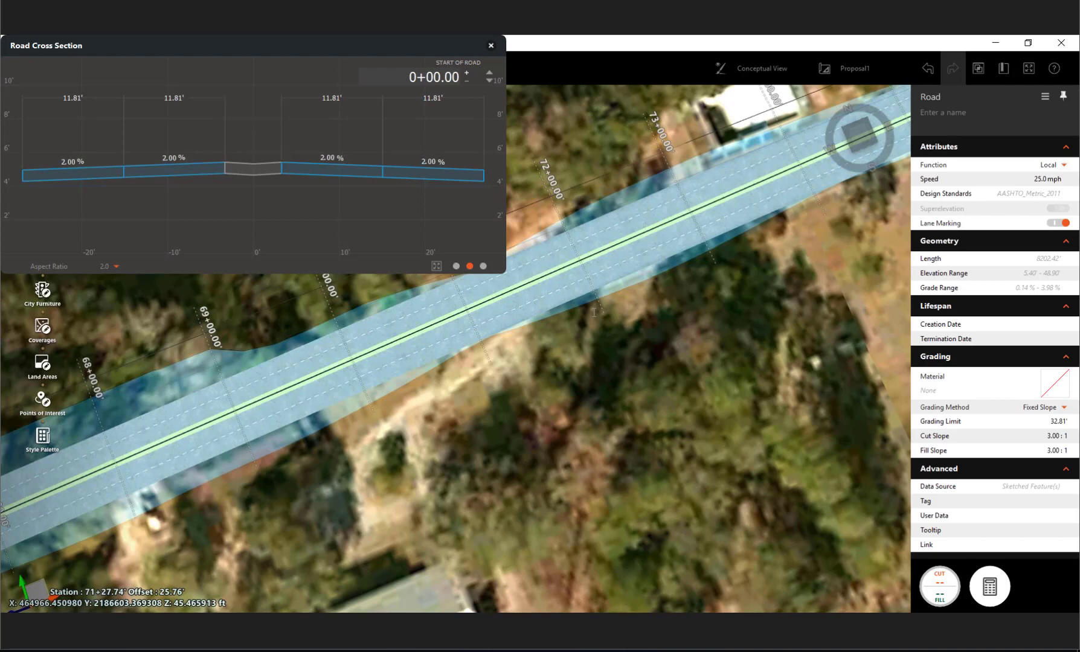
type("720")
key("Return")
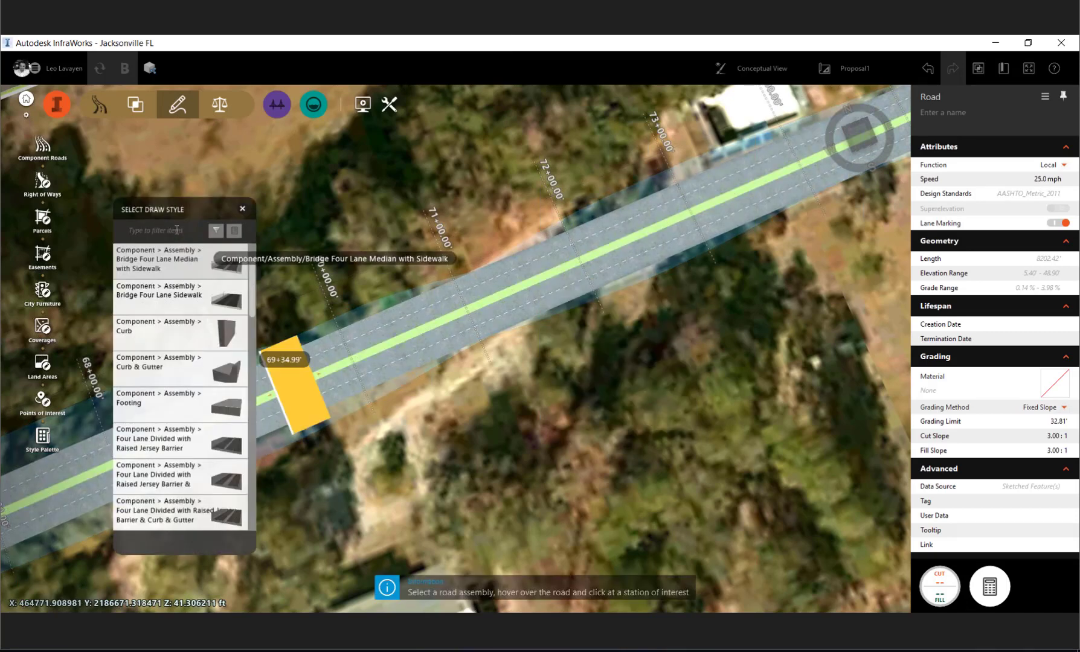
- Filter the road assembly styles by "median", place an assembly on the main road near station 72+00, and check the modified stretch
left_click(176, 230)
type("median")
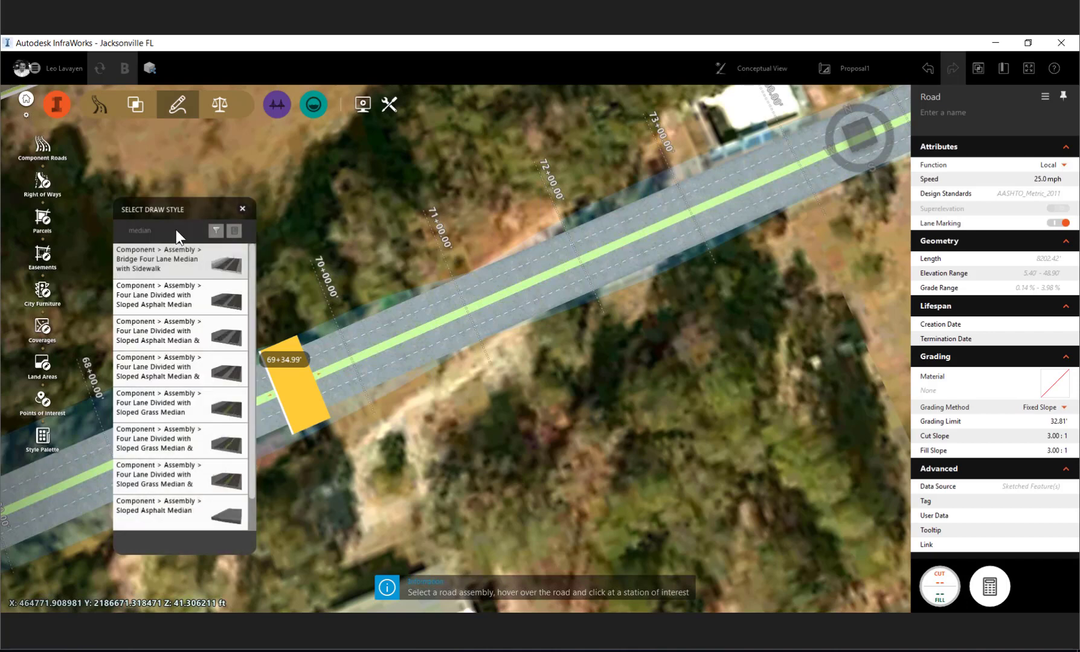
scroll(187, 398, "down", 1)
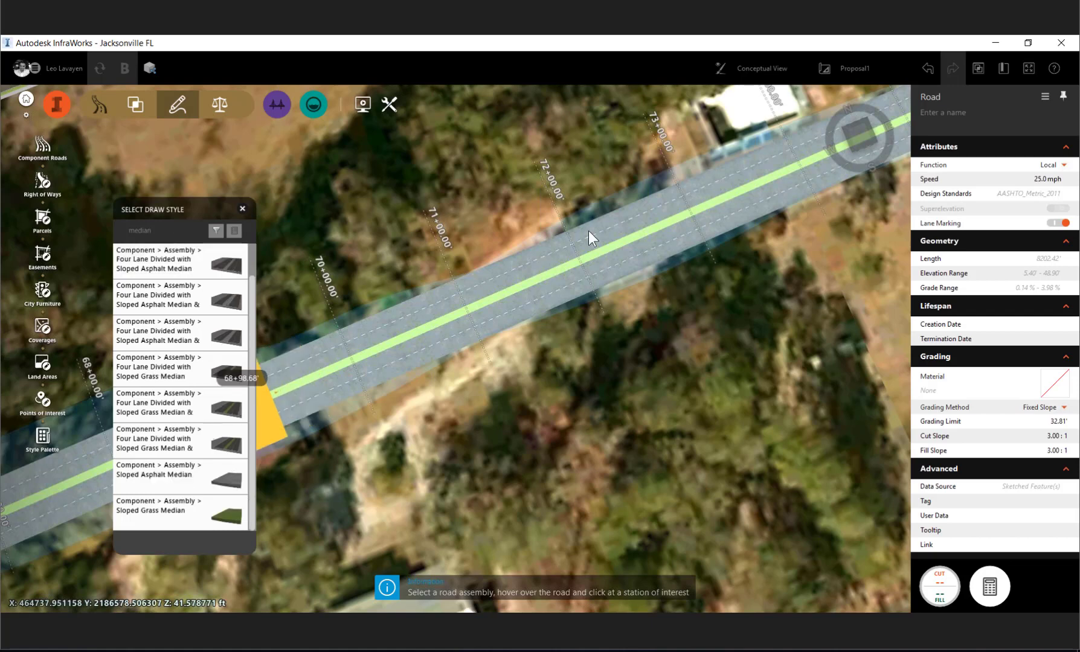
left_click(588, 231)
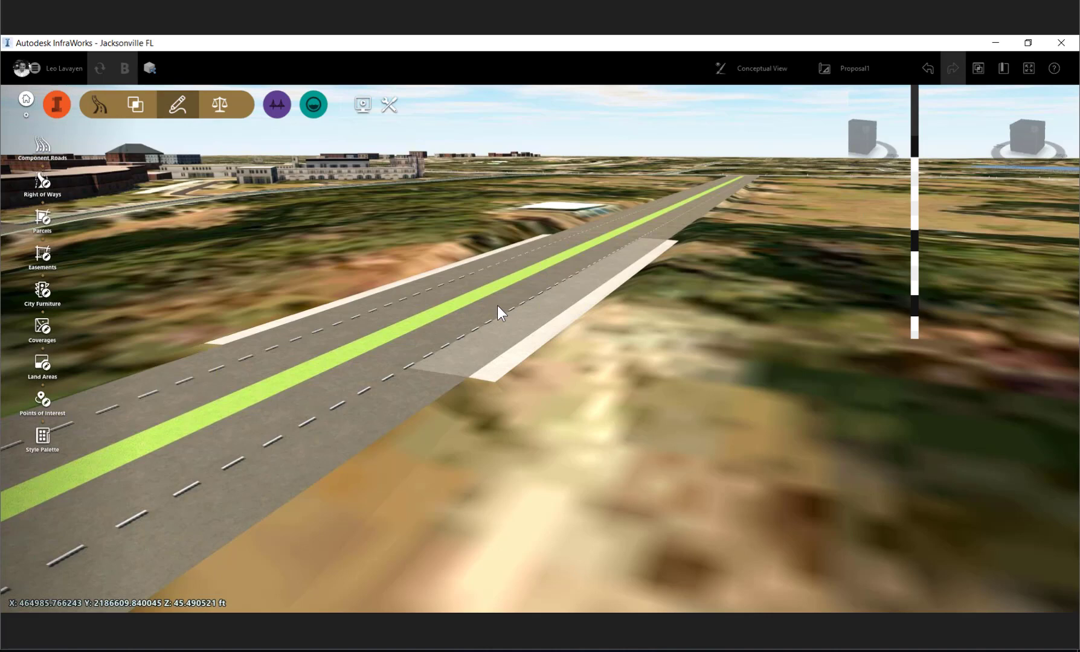
left_click(497, 310)
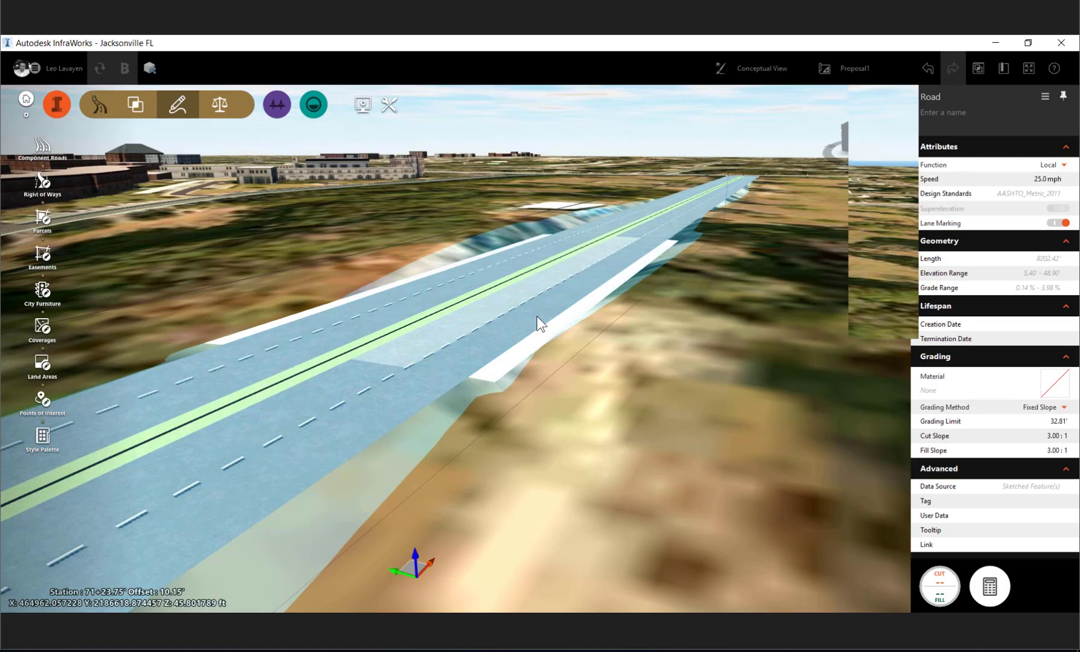
key("Escape")
- Review the pipeline and rainfall settings for sizing the cross road's drainage network, and leave without sizing it
scroll(537, 316, "down", 4)
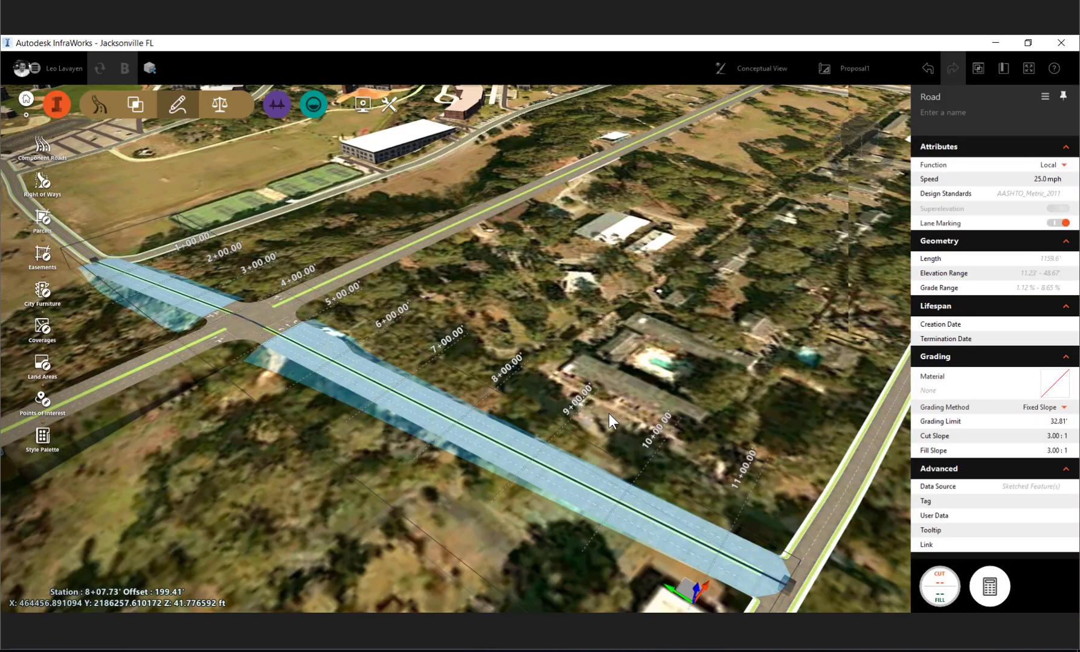
right_click(507, 288)
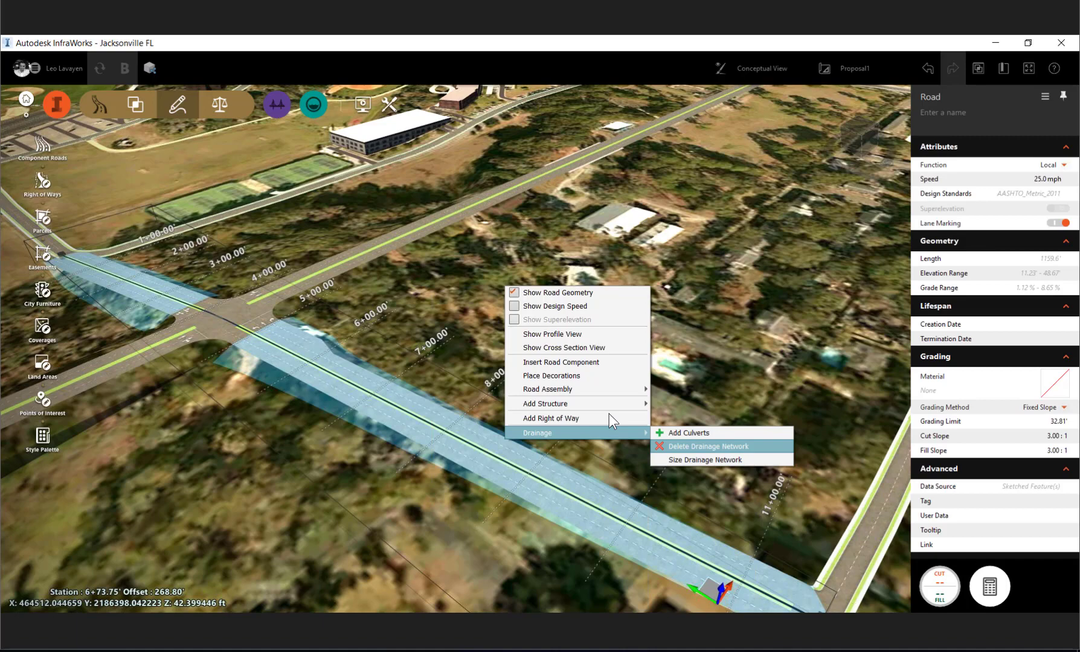
left_click(705, 459)
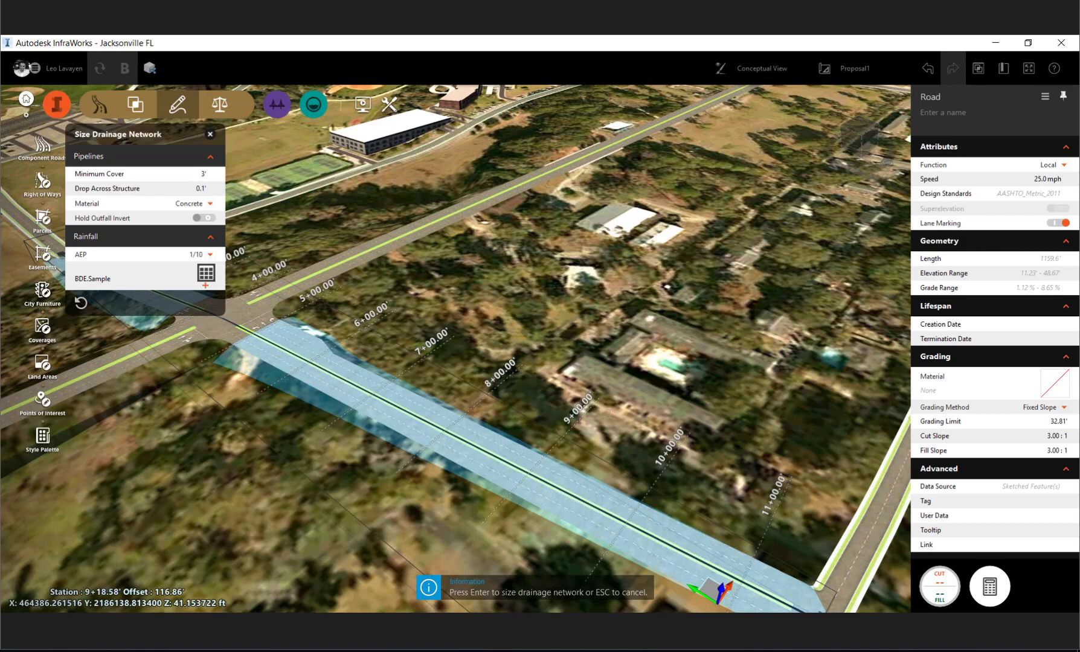
left_click_drag(145, 134, 622, 154)
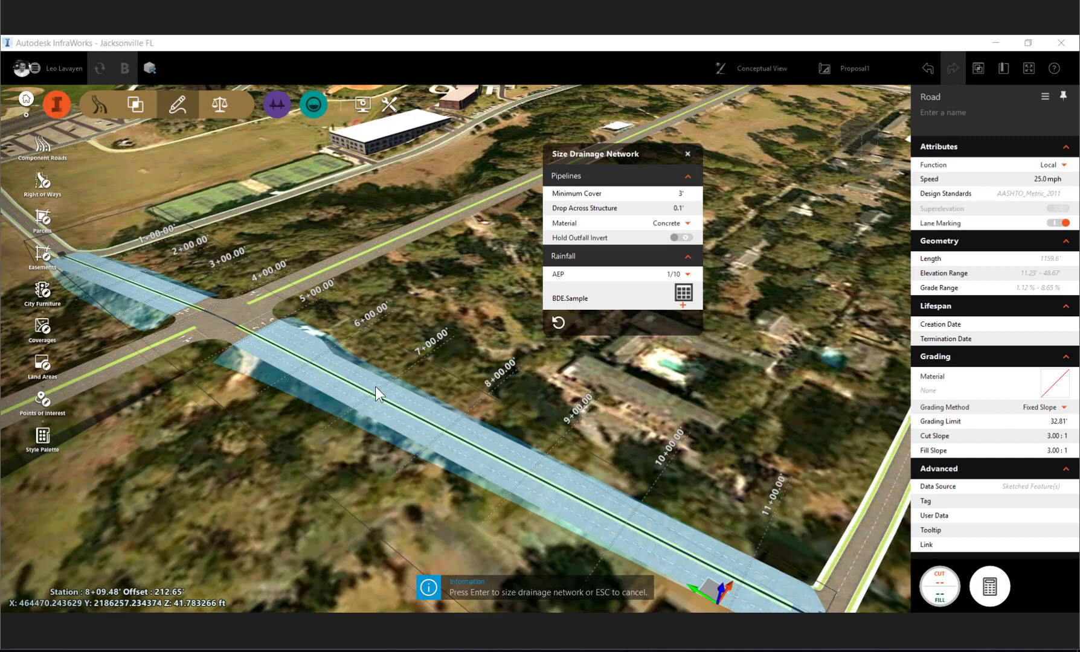
key("Escape")
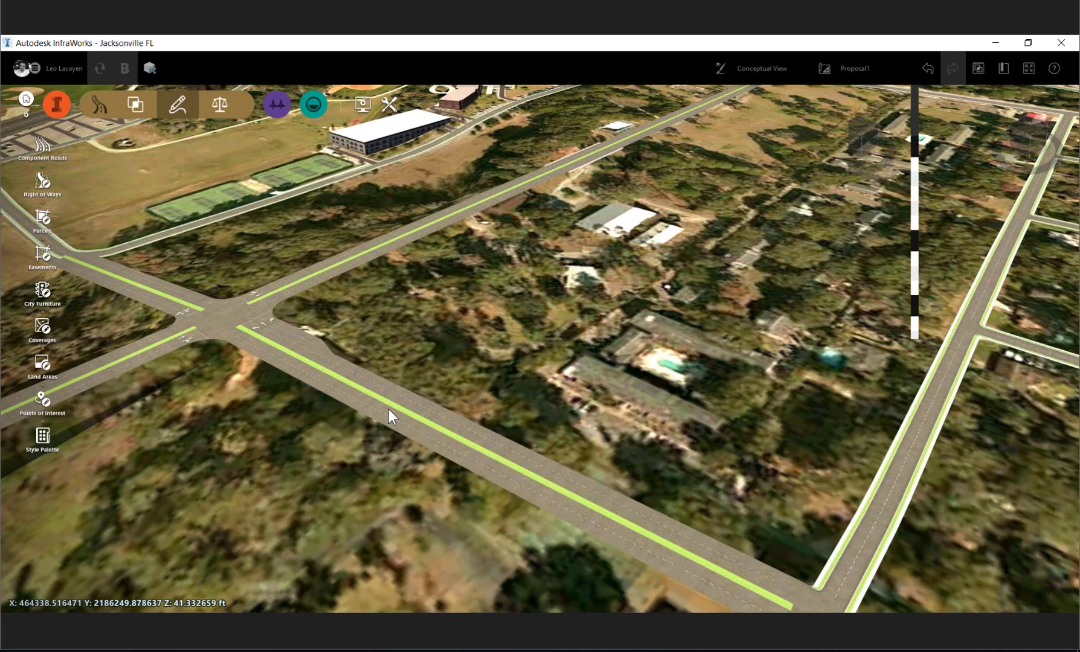
- Create a drainage network for the cross road with Rectangular Frame and Grate inlets and concrete pipes
left_click(389, 409)
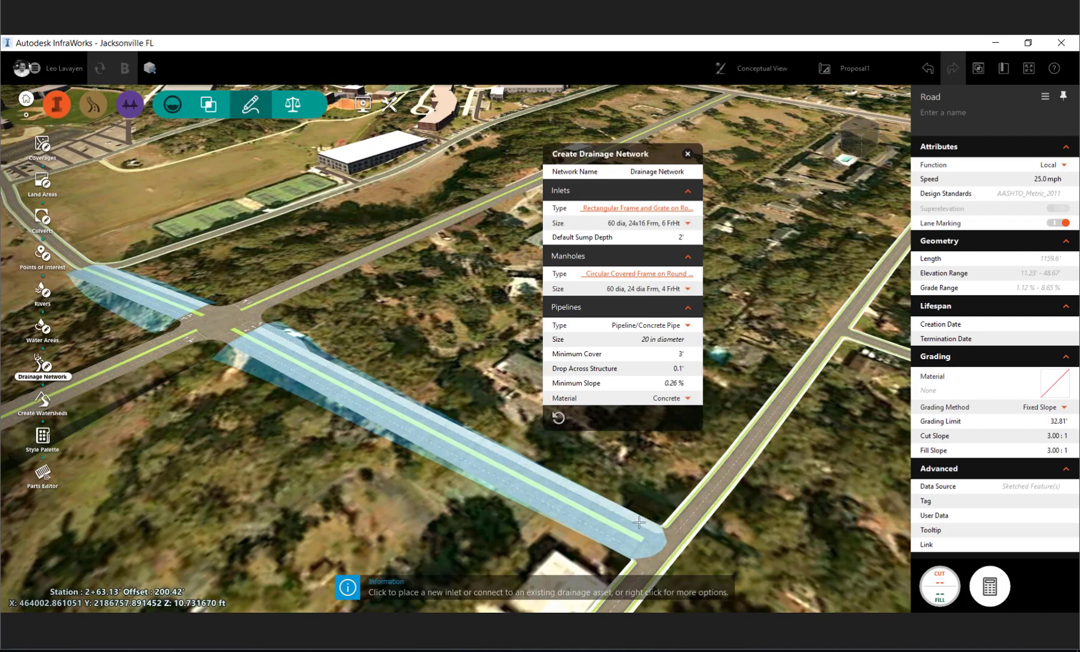
right_click(639, 523)
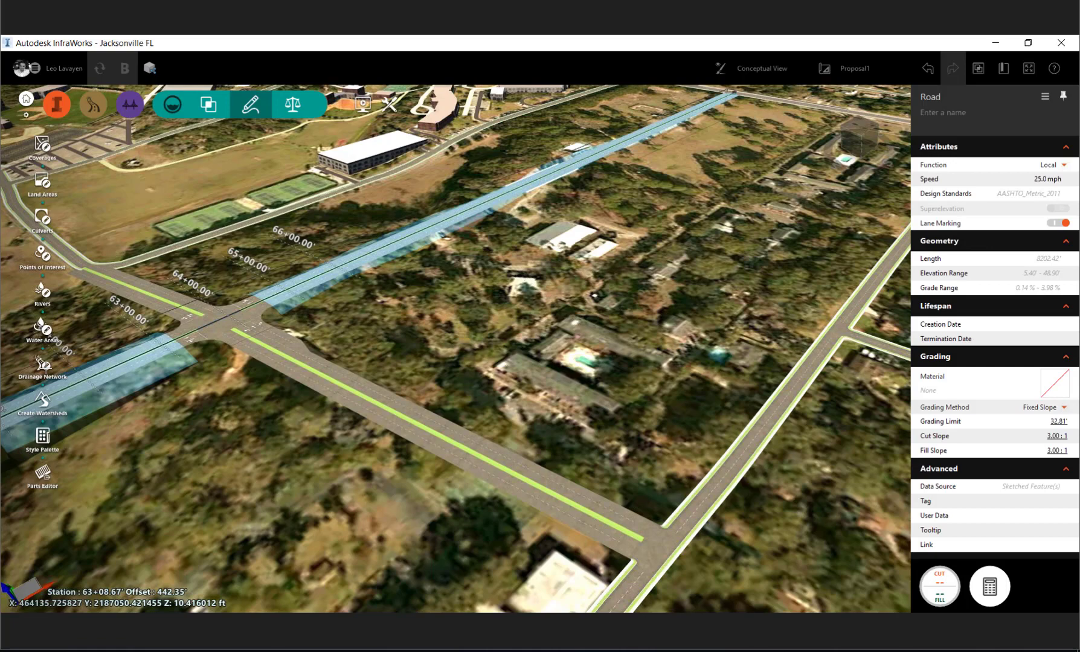
left_click(46, 369)
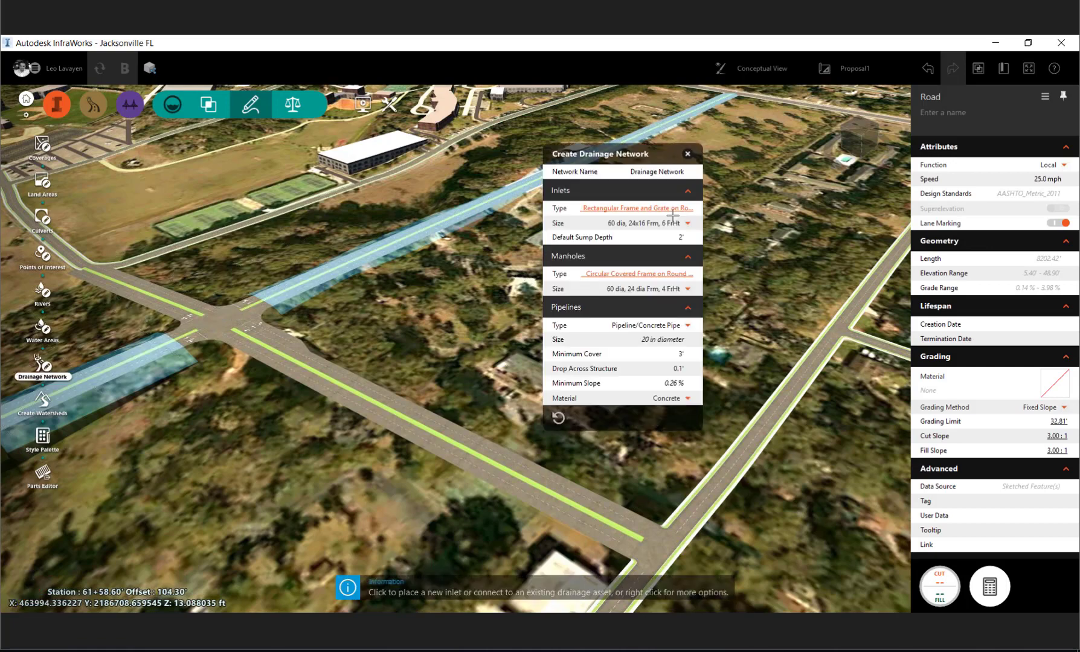
left_click(672, 210)
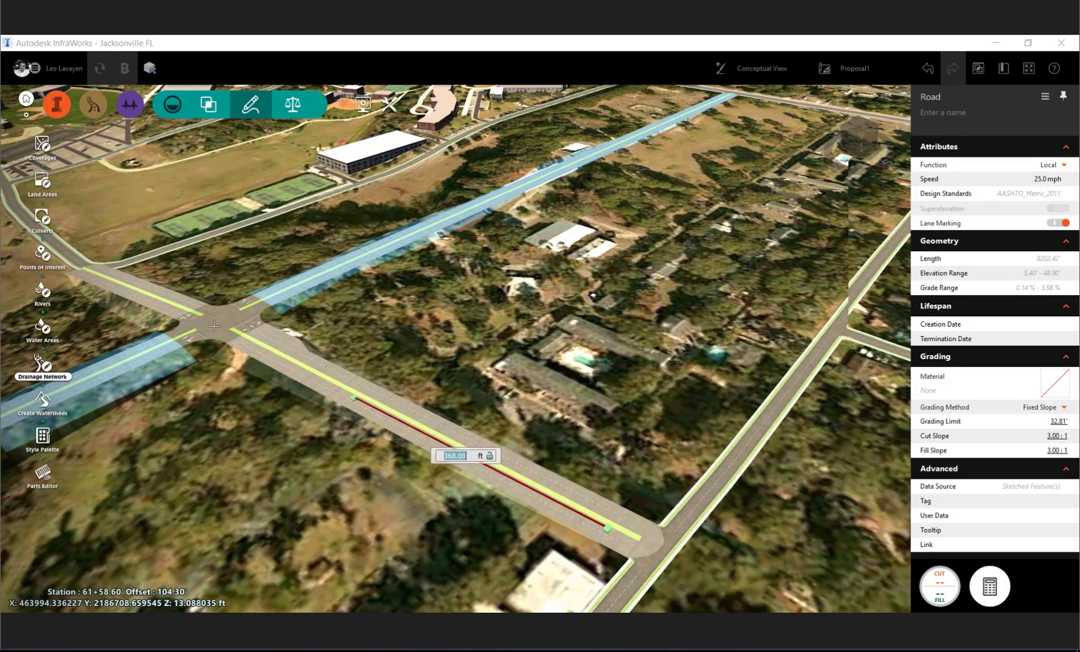
left_click(214, 326)
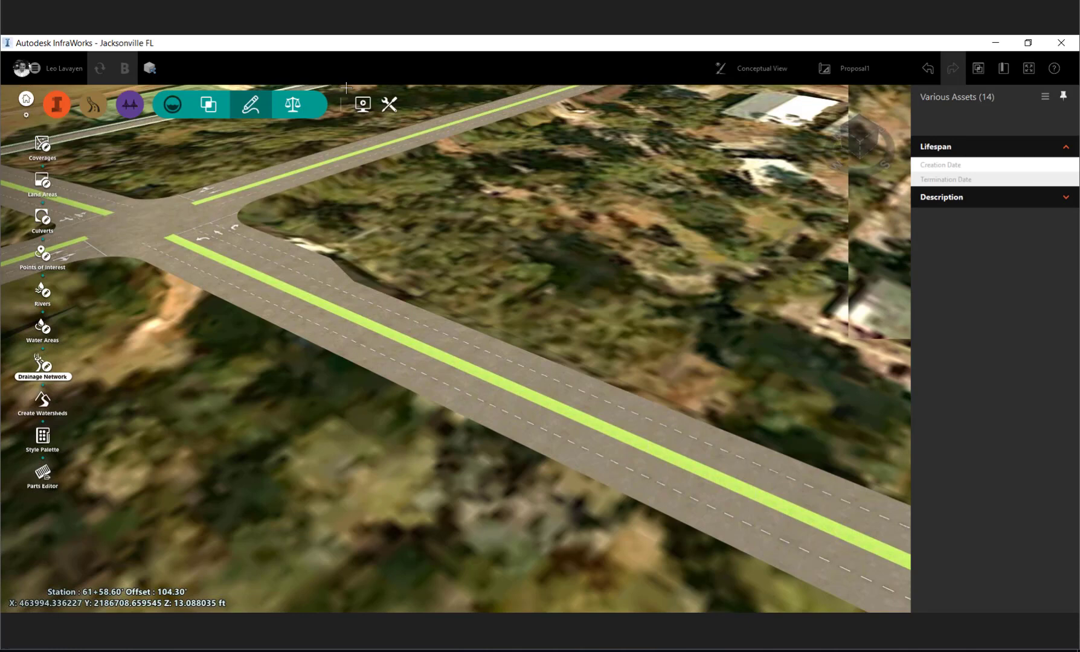
- Inspect the cross road's drainage inlets up close from several angles, comparing the Engineering View with the Conceptual View
left_click_drag(346, 89, 228, 94)
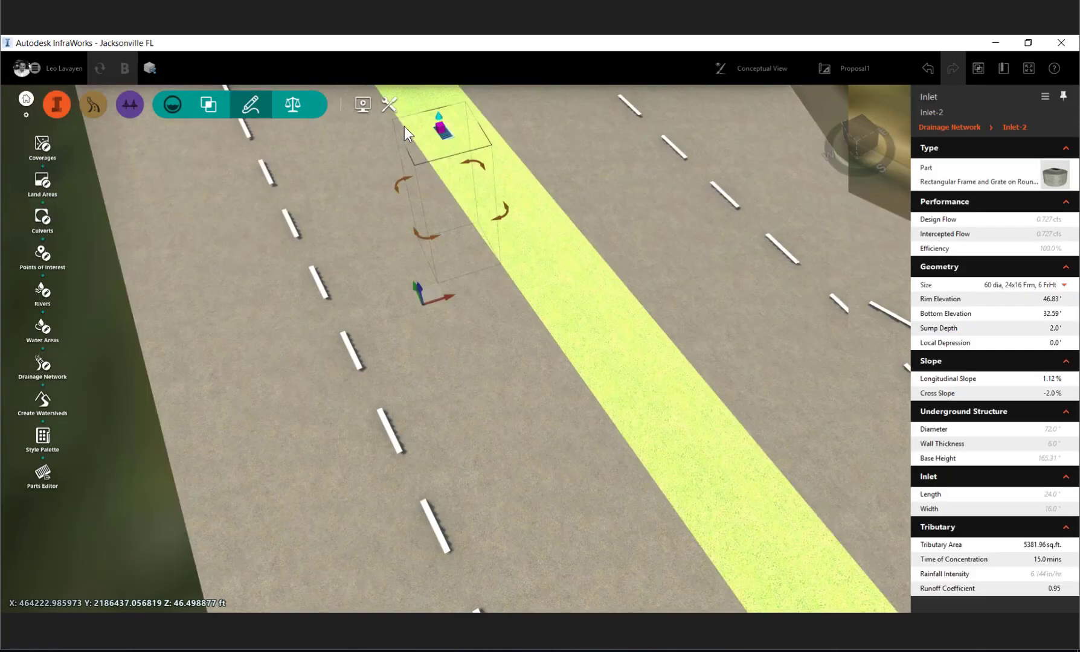
left_click_drag(383, 315, 435, 315)
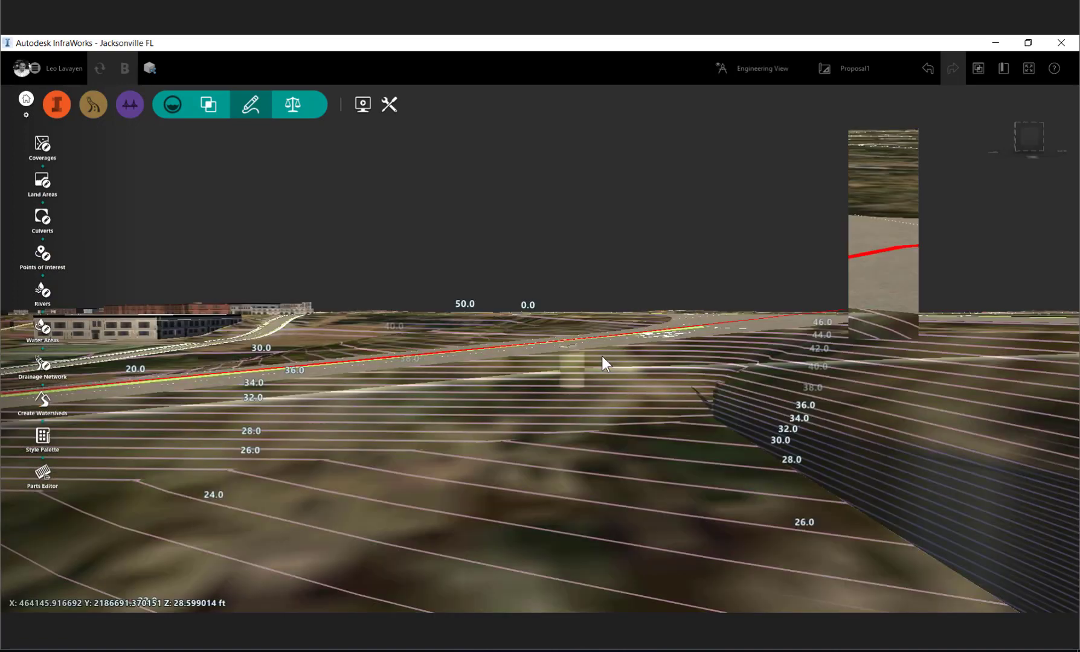
left_click_drag(603, 355, 581, 559)
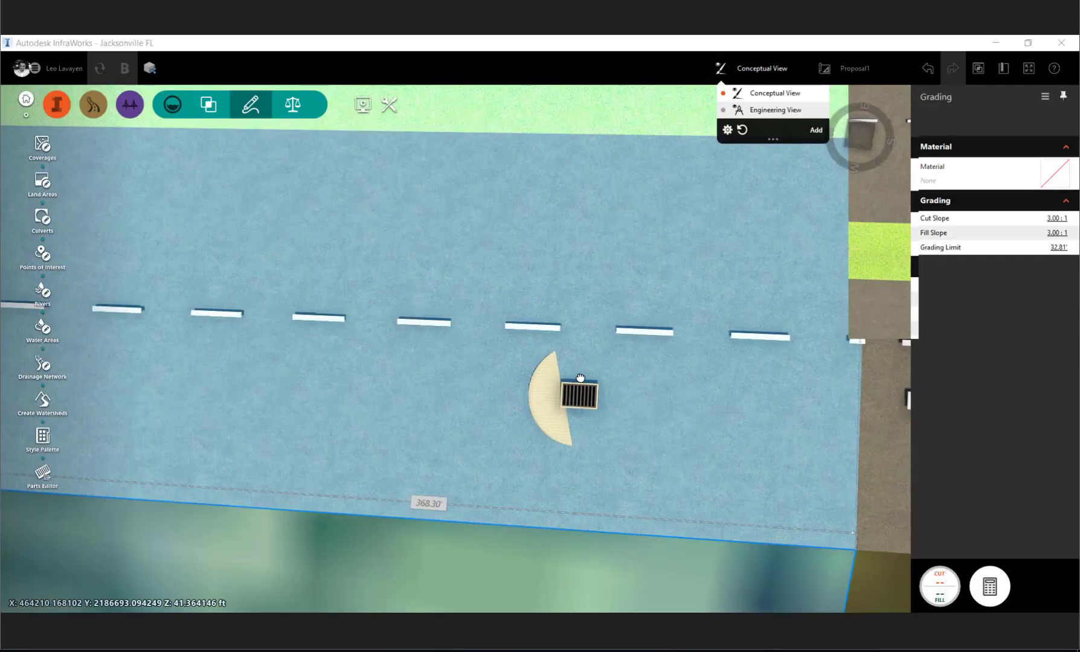
left_click(581, 377)
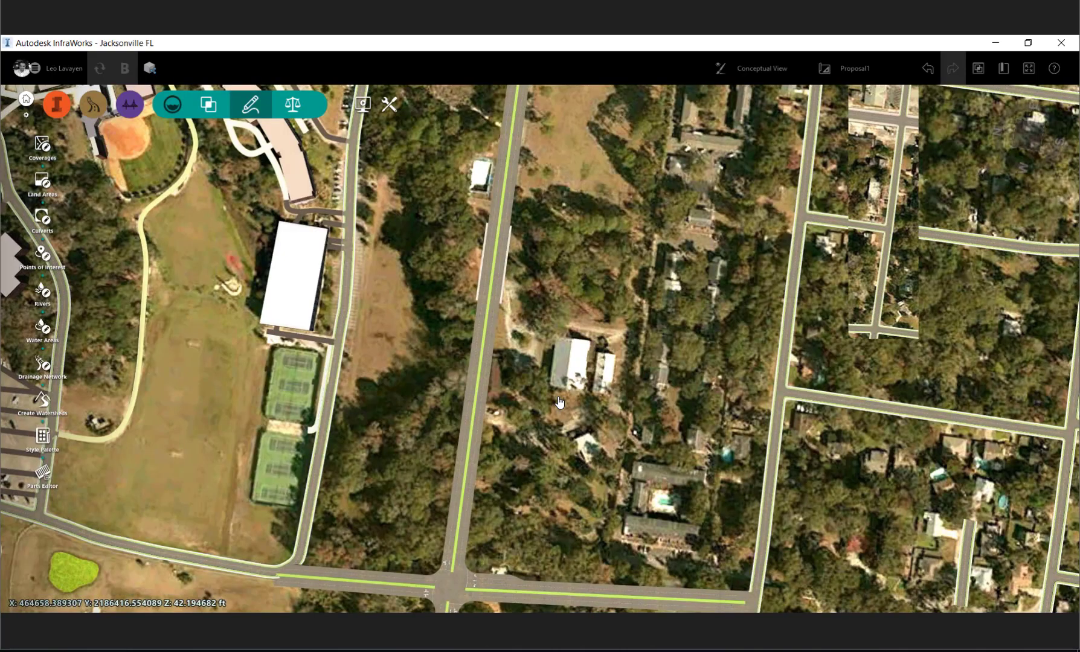
- Filter the land area styles for asphalt, and fill the block between the new roads with a Grass With Gravel Border coverage
scroll(559, 402, "down", 2)
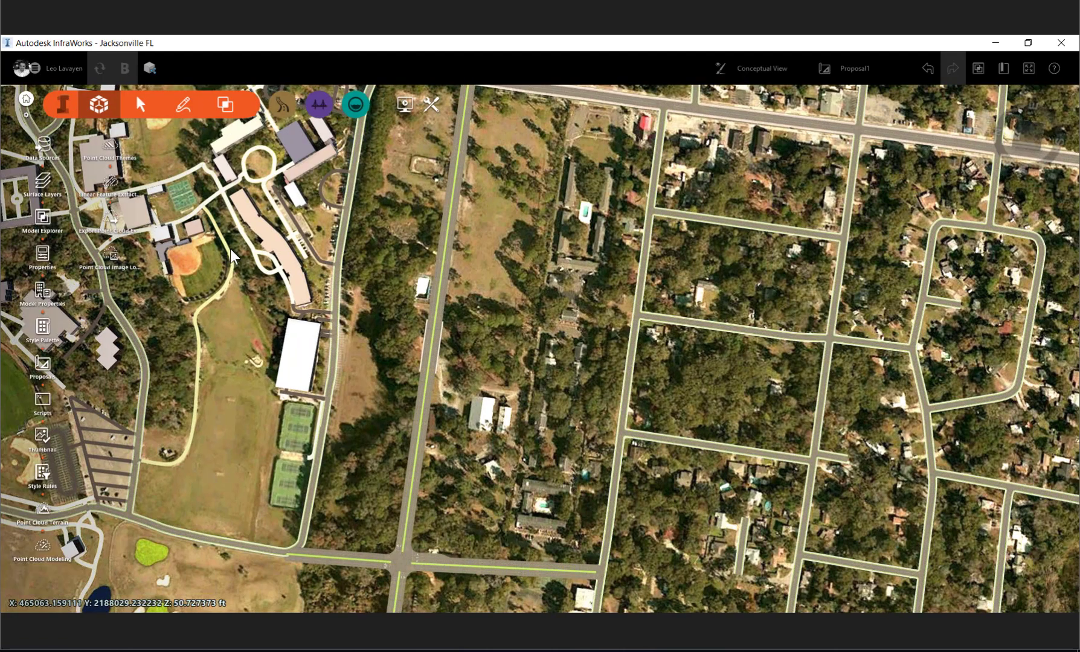
left_click(183, 105)
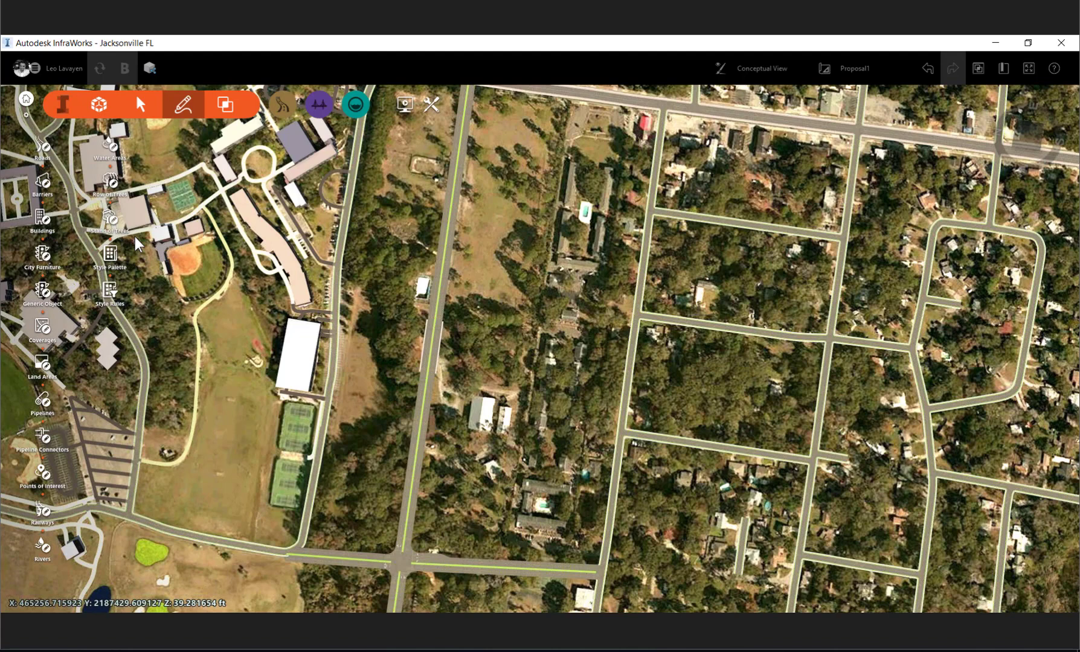
left_click(42, 365)
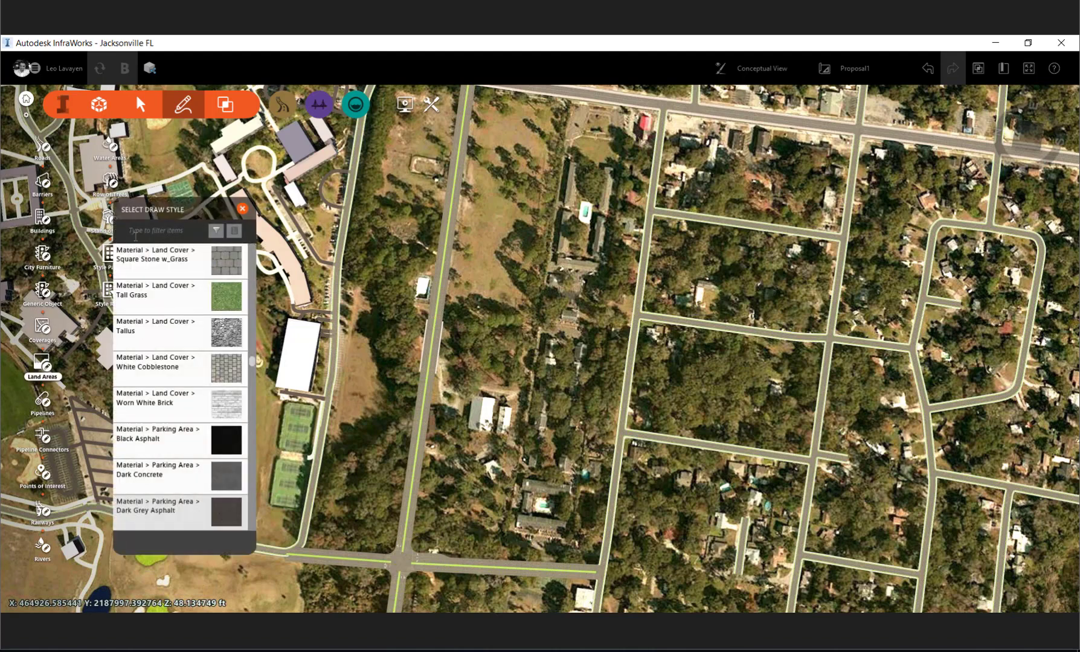
left_click(135, 235)
type("as")
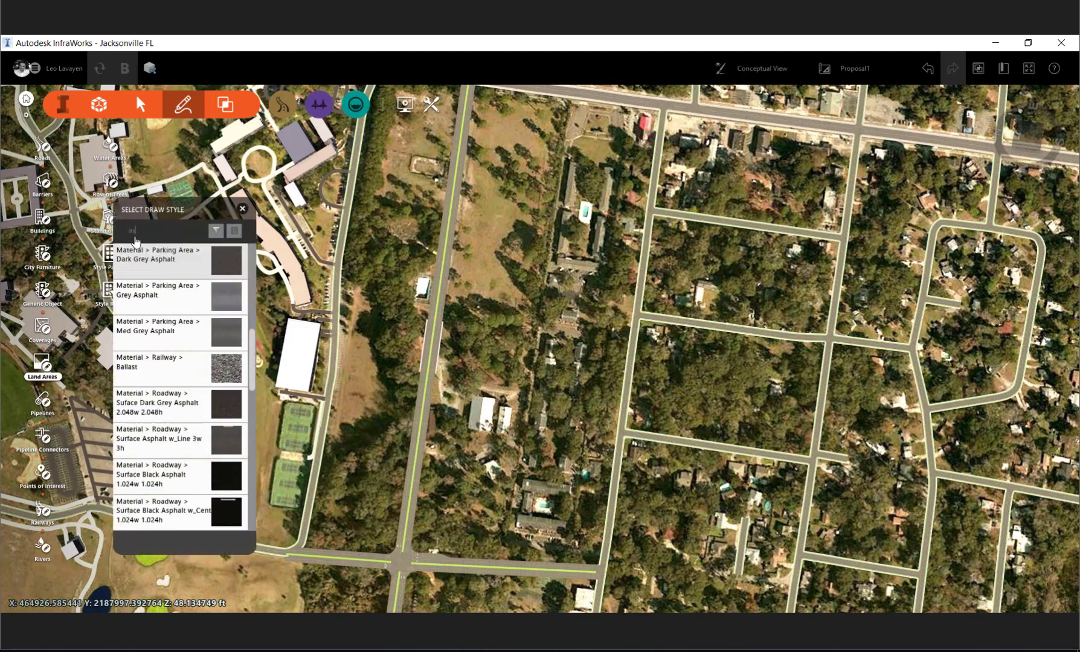
type("phal")
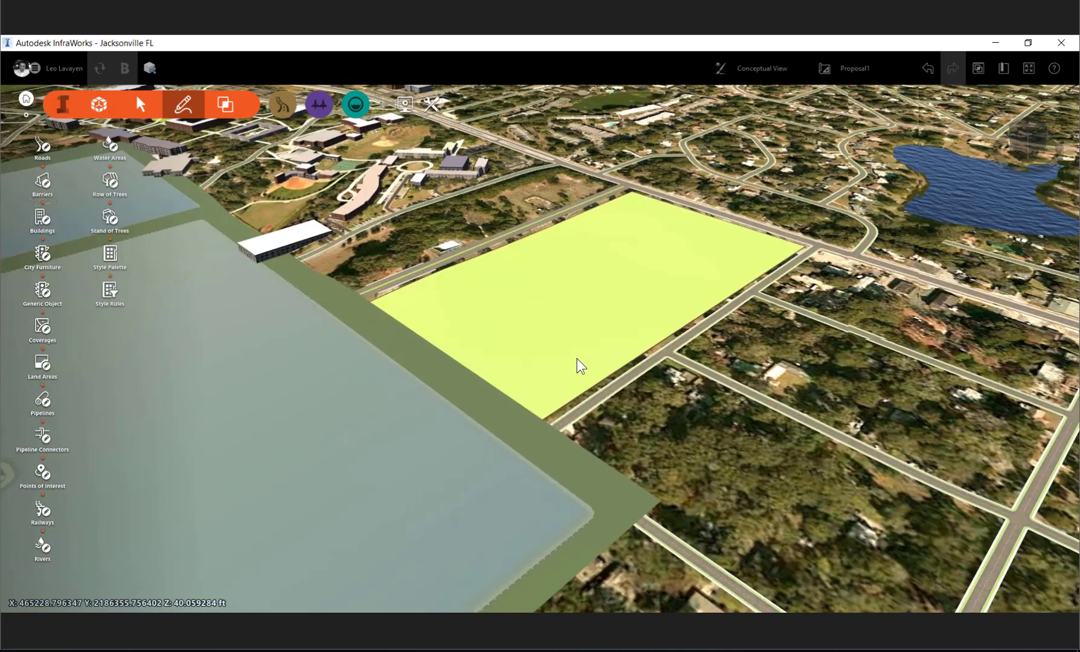
- Try to outline a Parking Lane Textured Grey 1w 2h land area of about 197,319 sq ft at the grass block's intersection end
left_click_drag(577, 359, 552, 344)
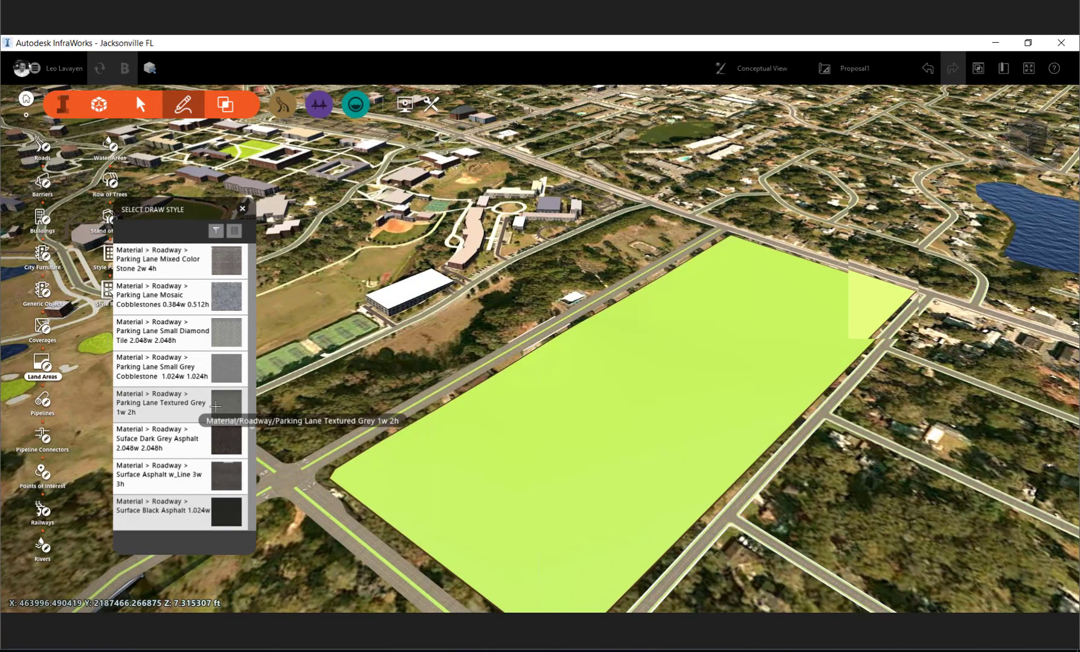
left_click(215, 406)
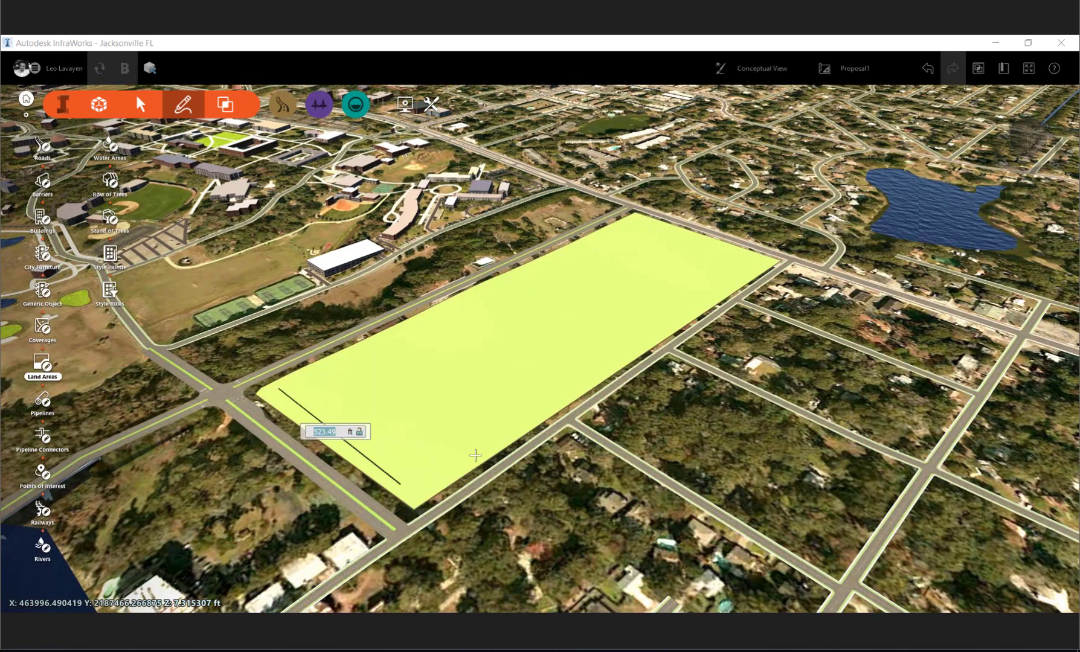
left_click(475, 455)
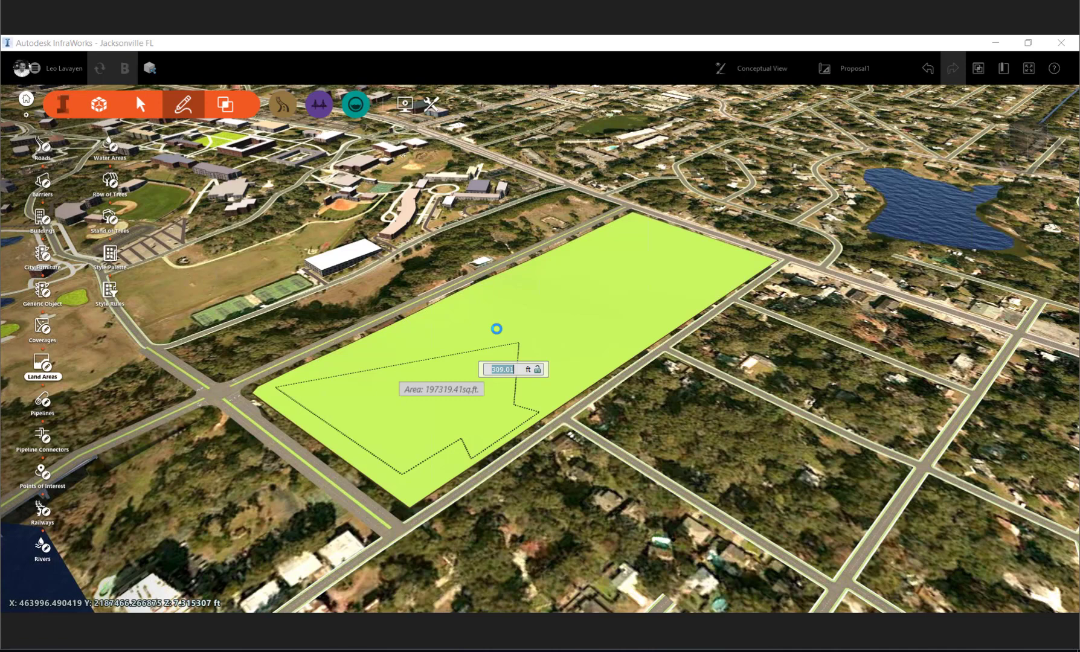
double_click(496, 328)
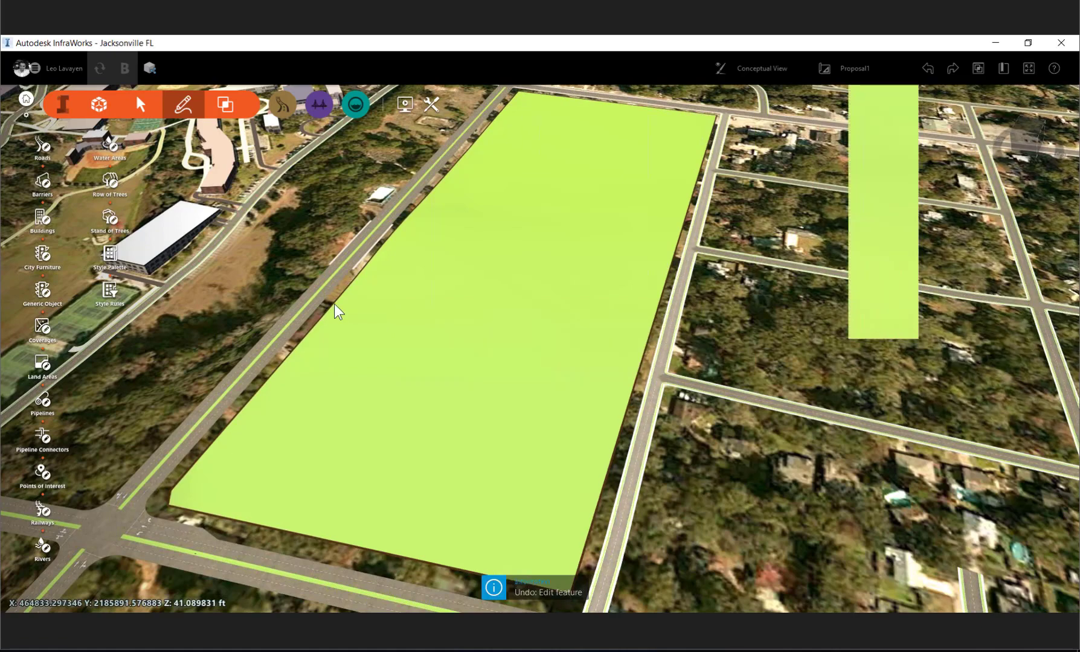
- Select the large white-roofed building beside the tennis courts
scroll(383, 225, "up", 4)
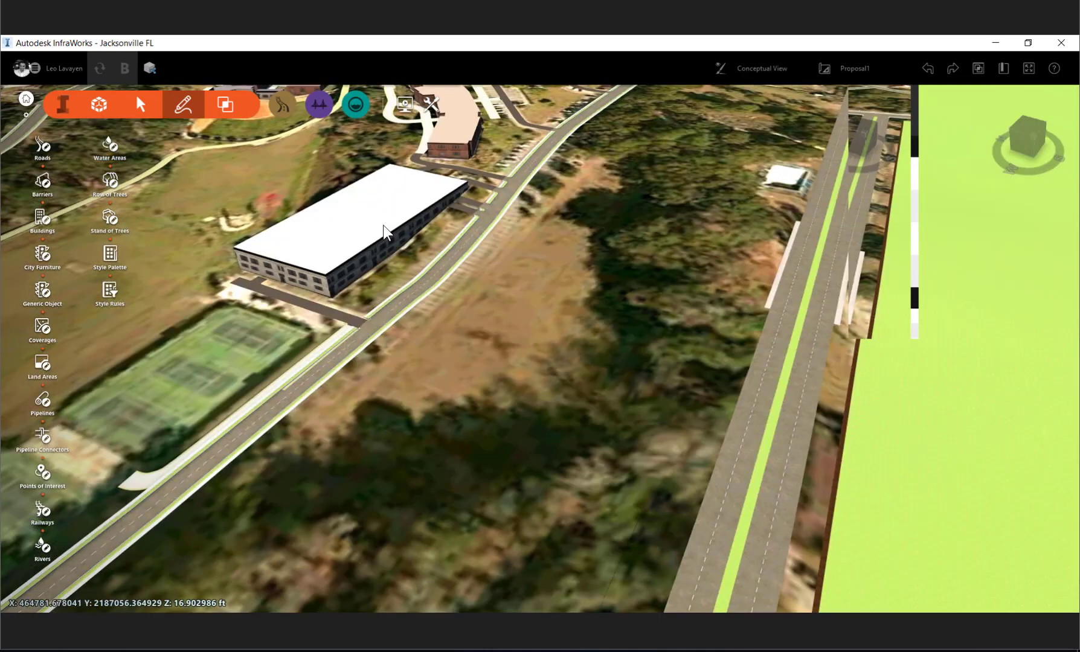
left_click(385, 231)
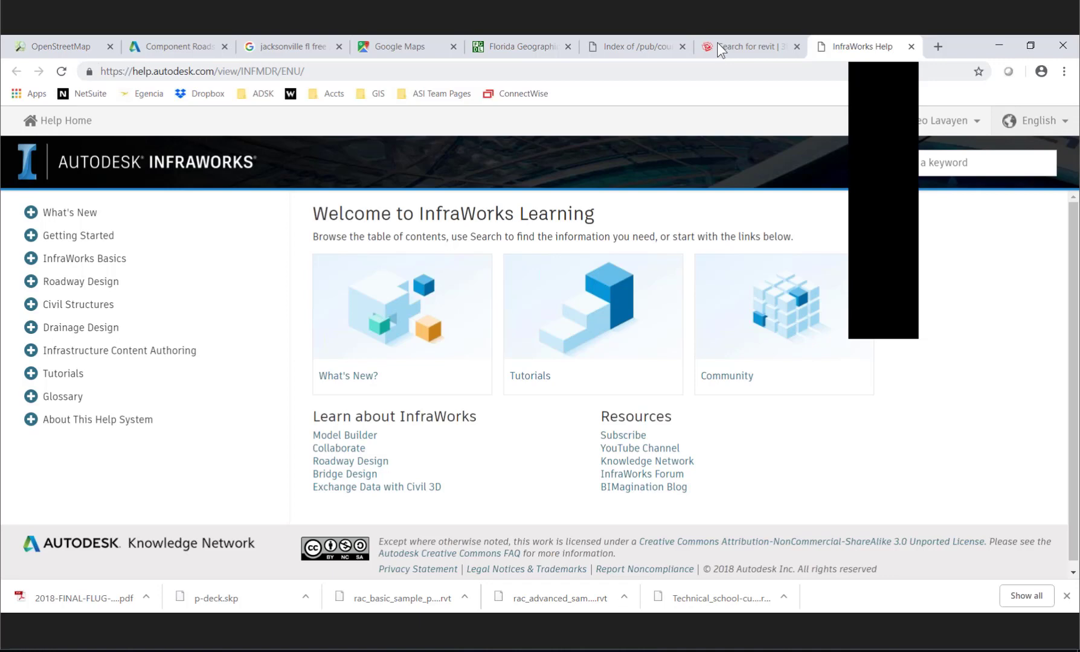
- Switch to 3D Warehouse in the browser, search for "jacksonville fl usa" and browse the building models
left_click(719, 48)
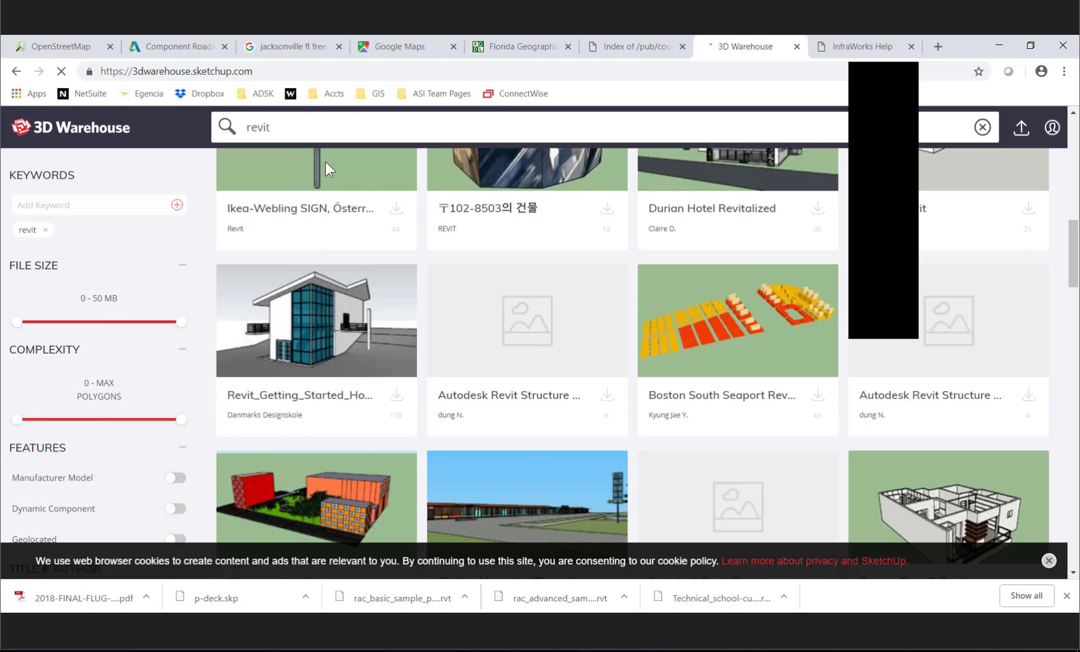
type("jac")
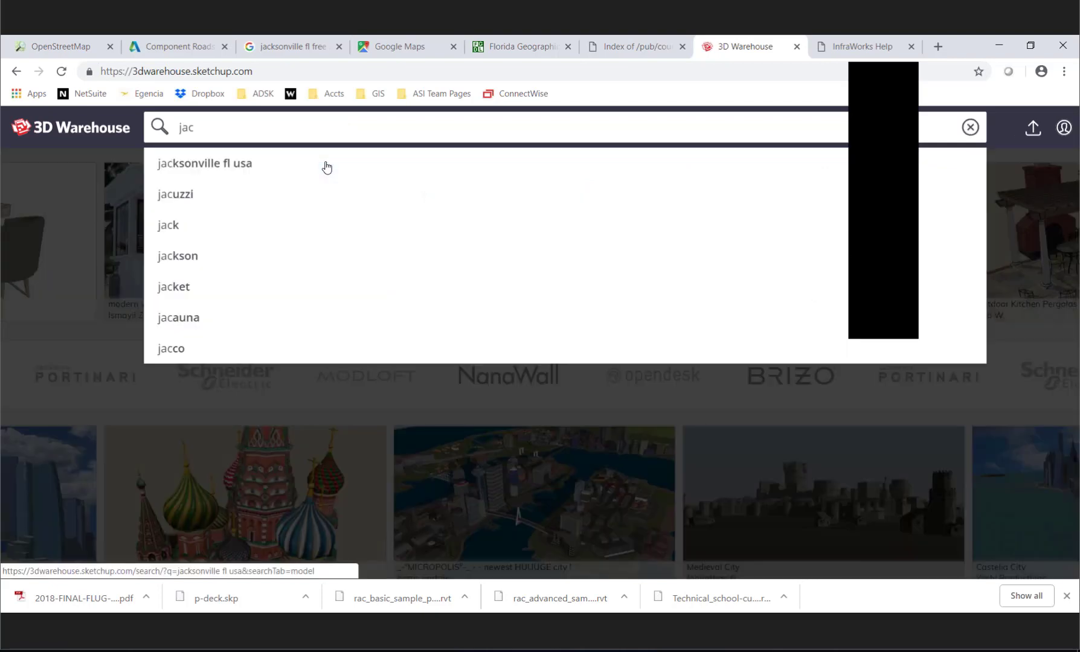
left_click(326, 166)
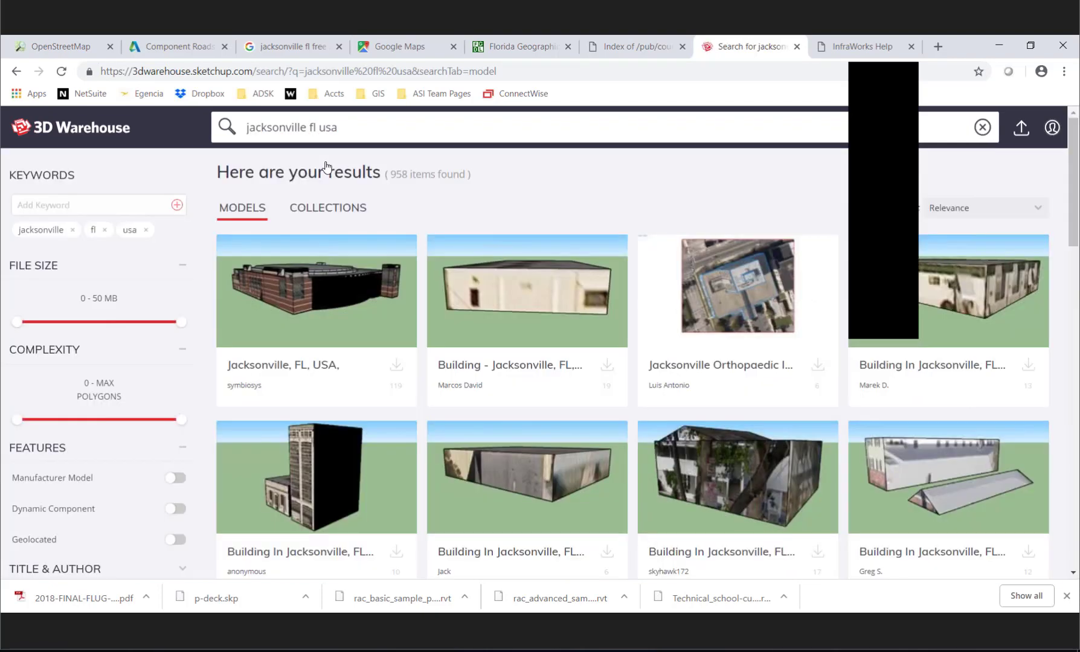
scroll(435, 336, "down", 1)
scroll(433, 331, "down", 5)
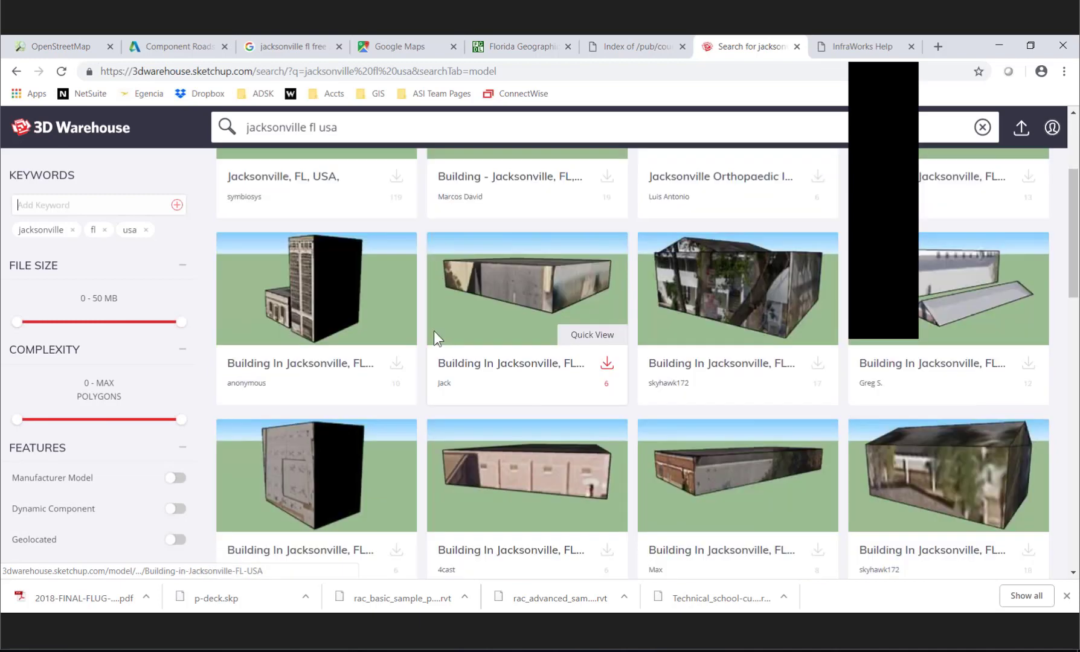
scroll(433, 340, "down", 1)
scroll(433, 341, "up", 4)
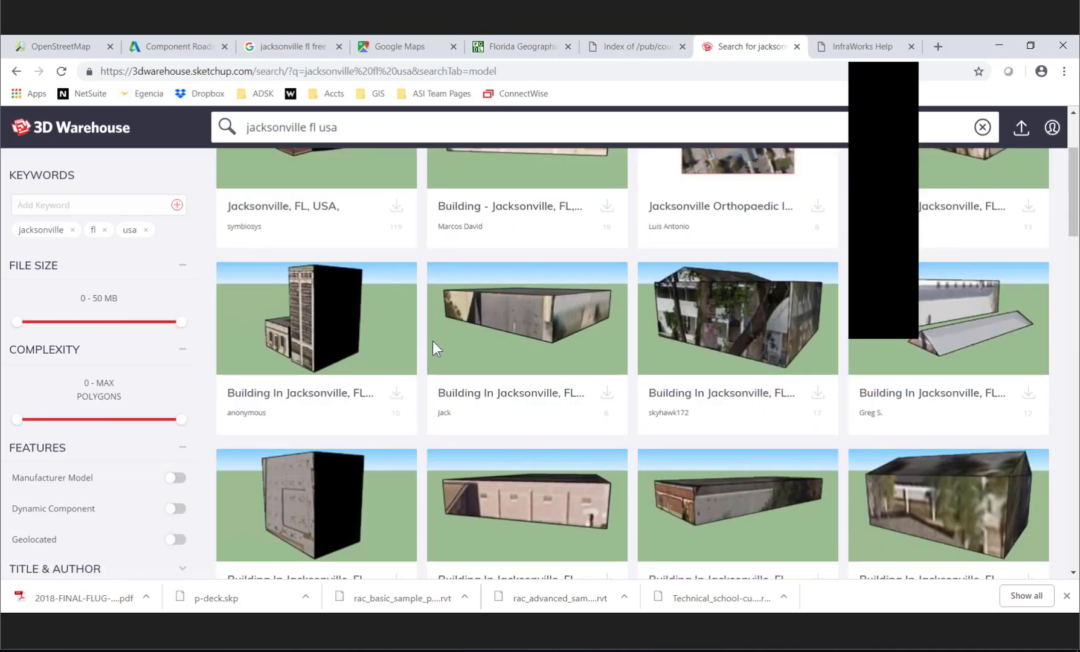
- Search 3D Warehouse for "parking" and browse through the model results
left_click_drag(370, 128, 193, 120)
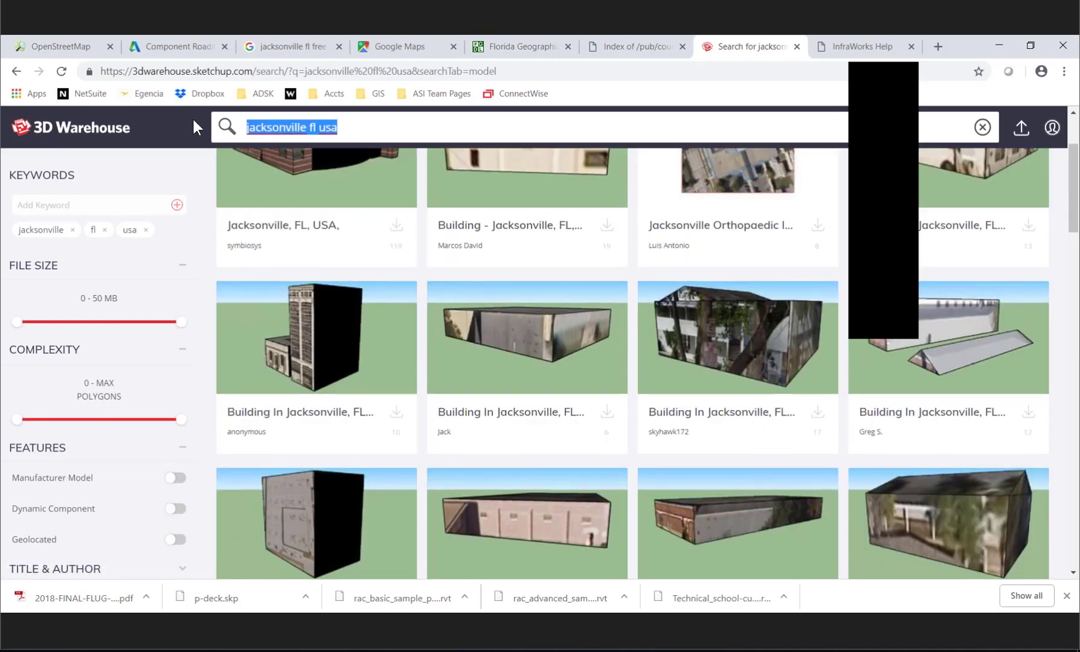
type("parking")
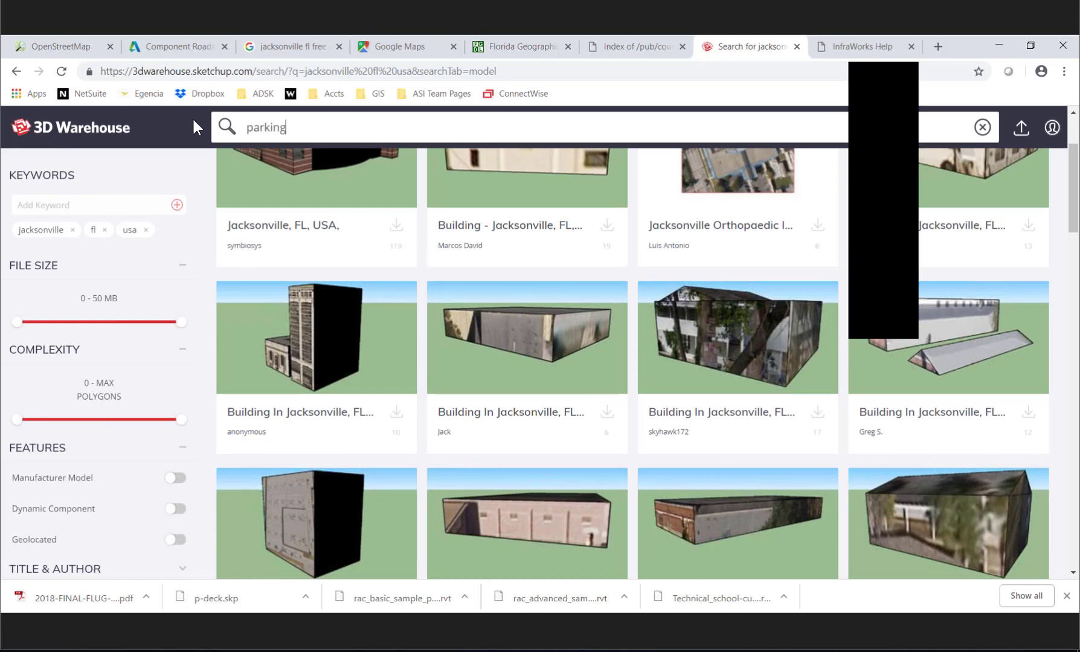
key("Return")
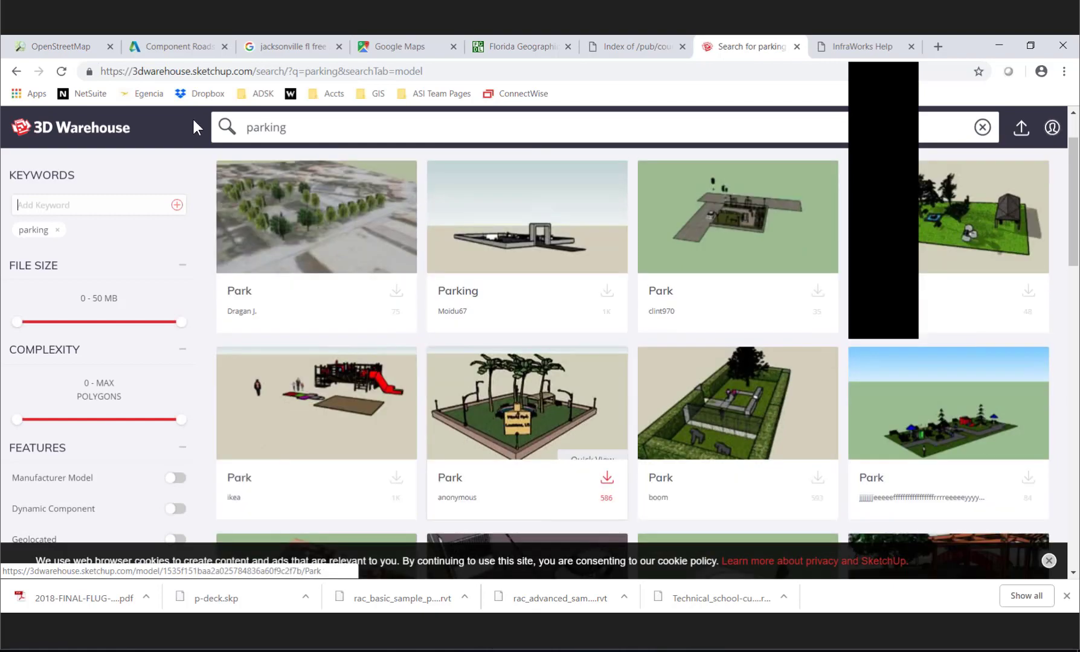
scroll(194, 125, "down", 2)
scroll(776, 349, "down", 1)
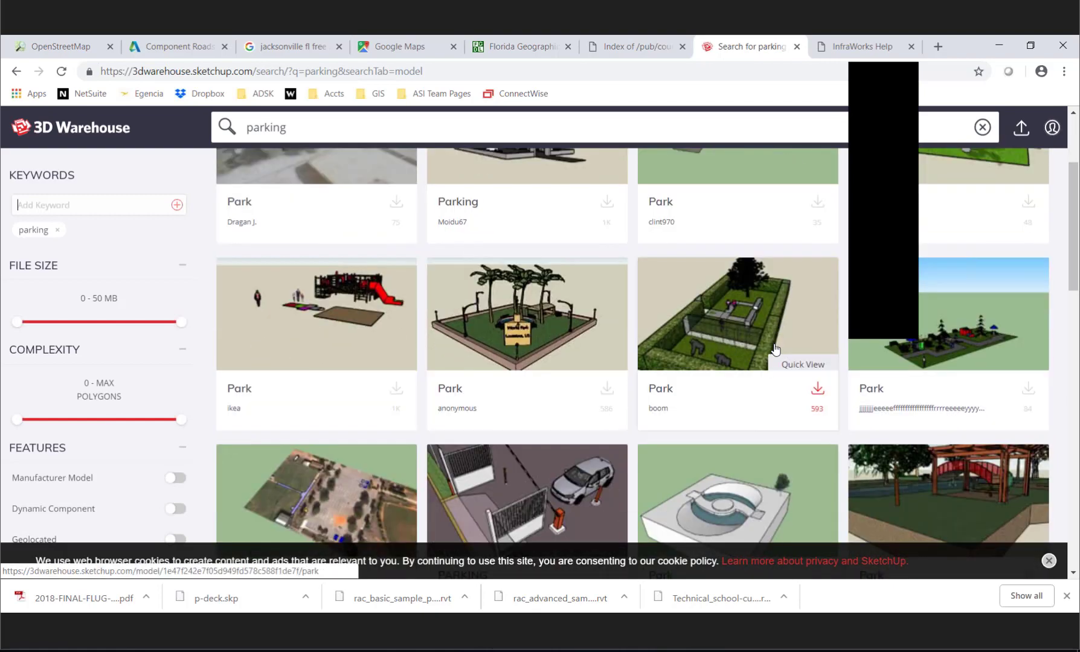
scroll(776, 349, "down", 6)
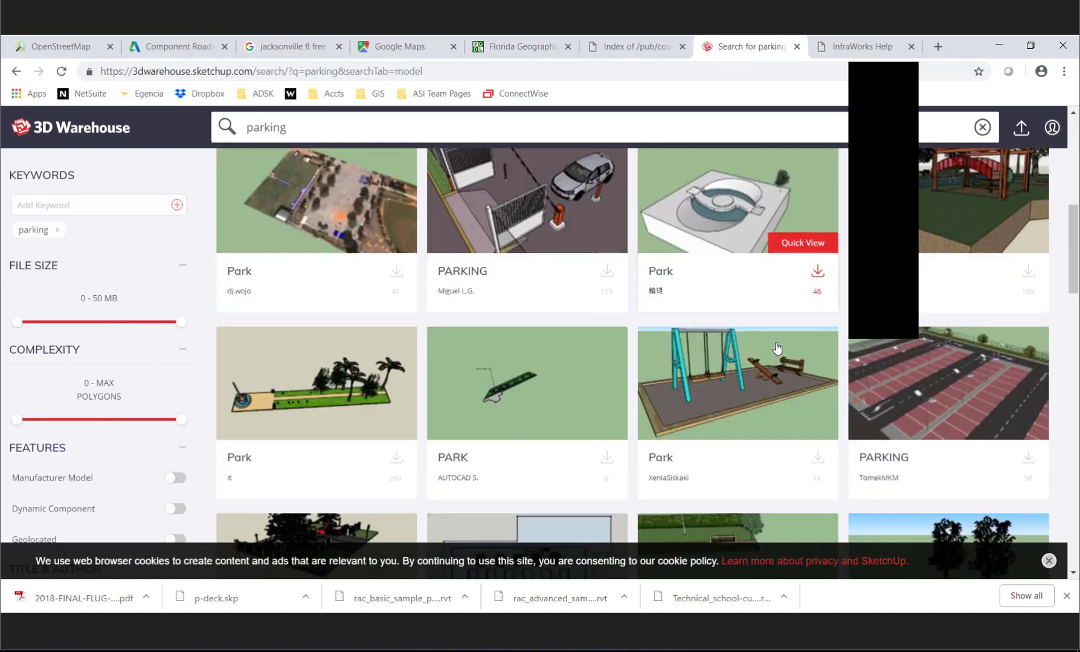
scroll(777, 349, "down", 1)
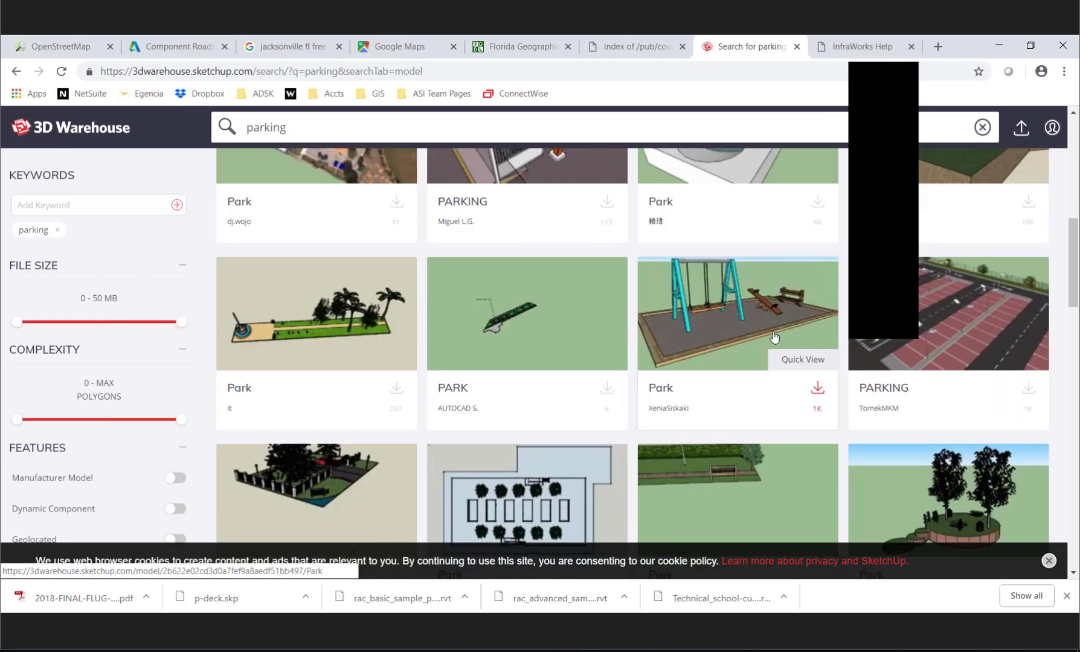
scroll(775, 336, "down", 4)
scroll(775, 337, "down", 1)
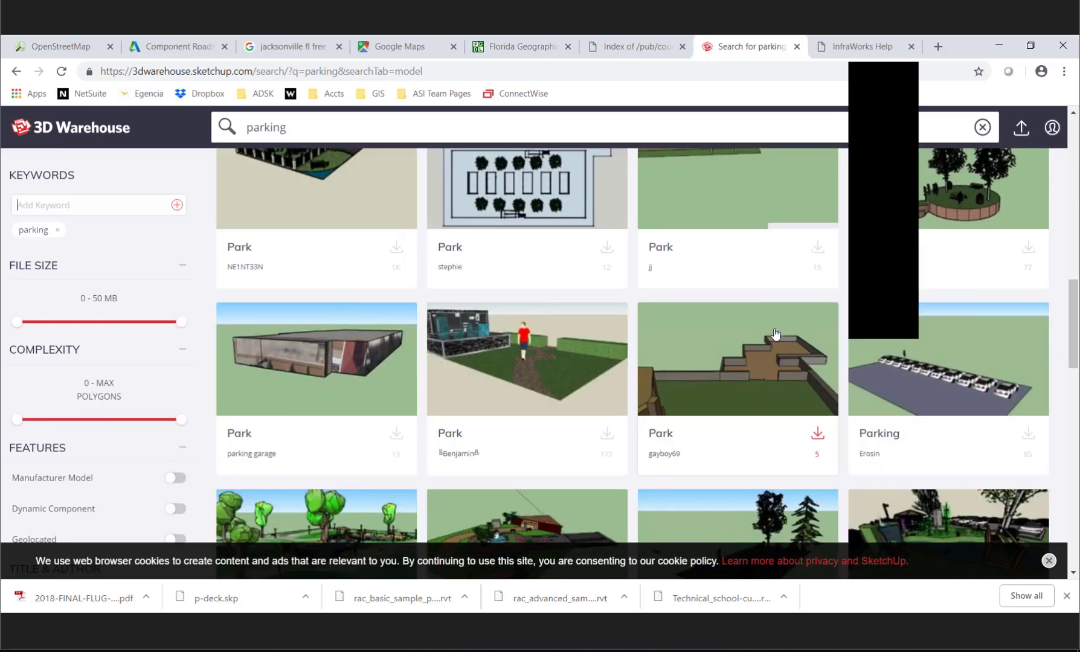
scroll(776, 335, "down", 1)
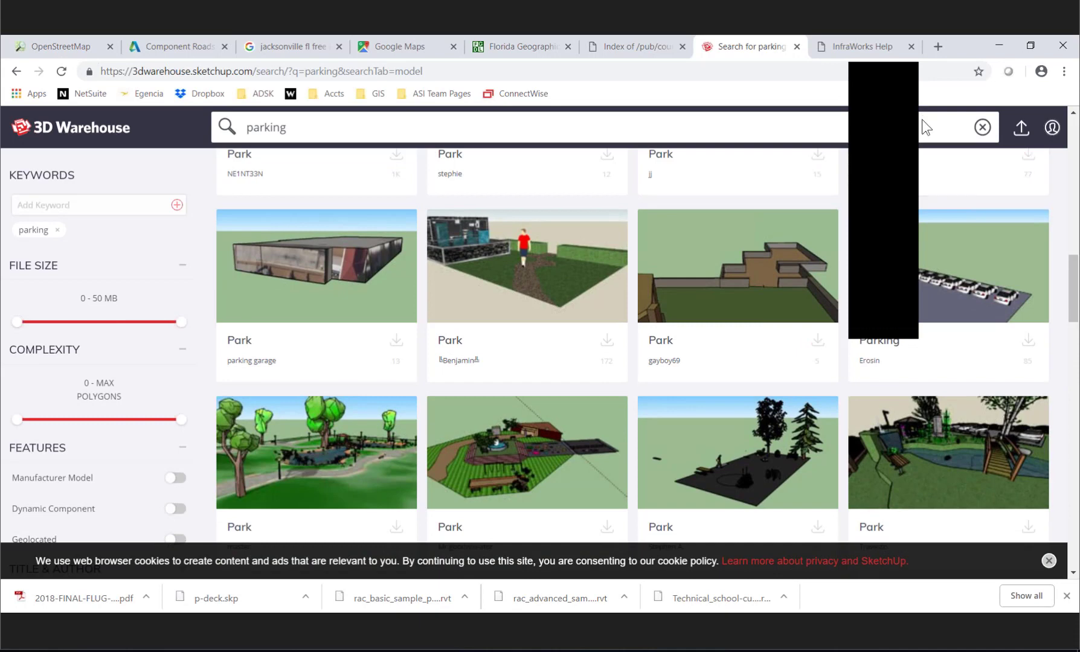
scroll(922, 120, "down", 1)
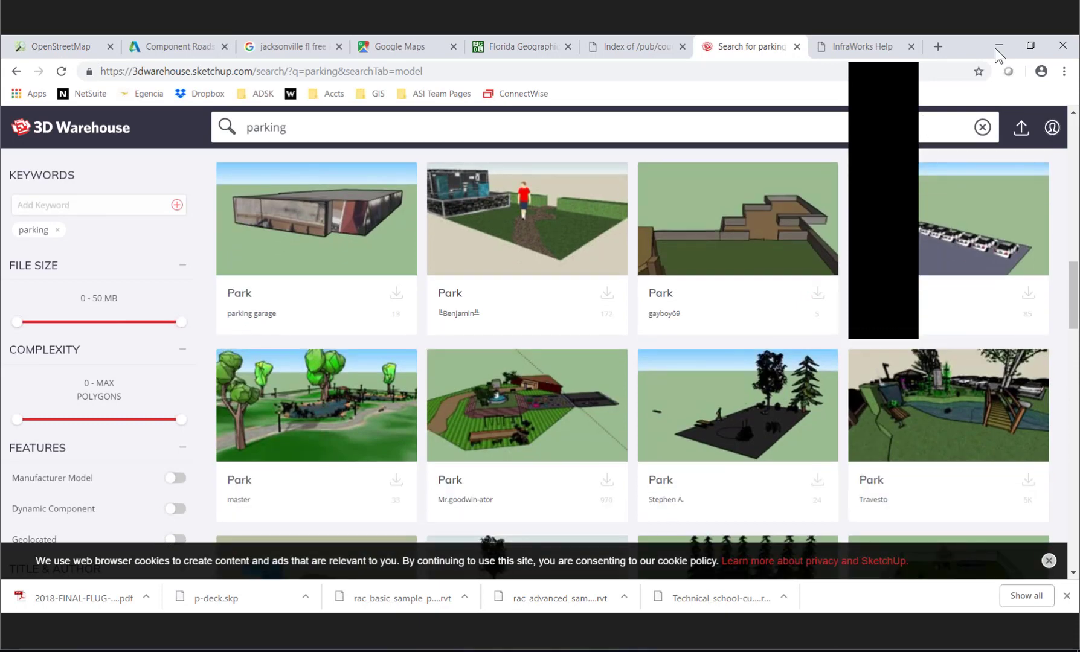
- Return to the InfraWorks model, open its Data Sources and review the file formats available for import
left_click(997, 46)
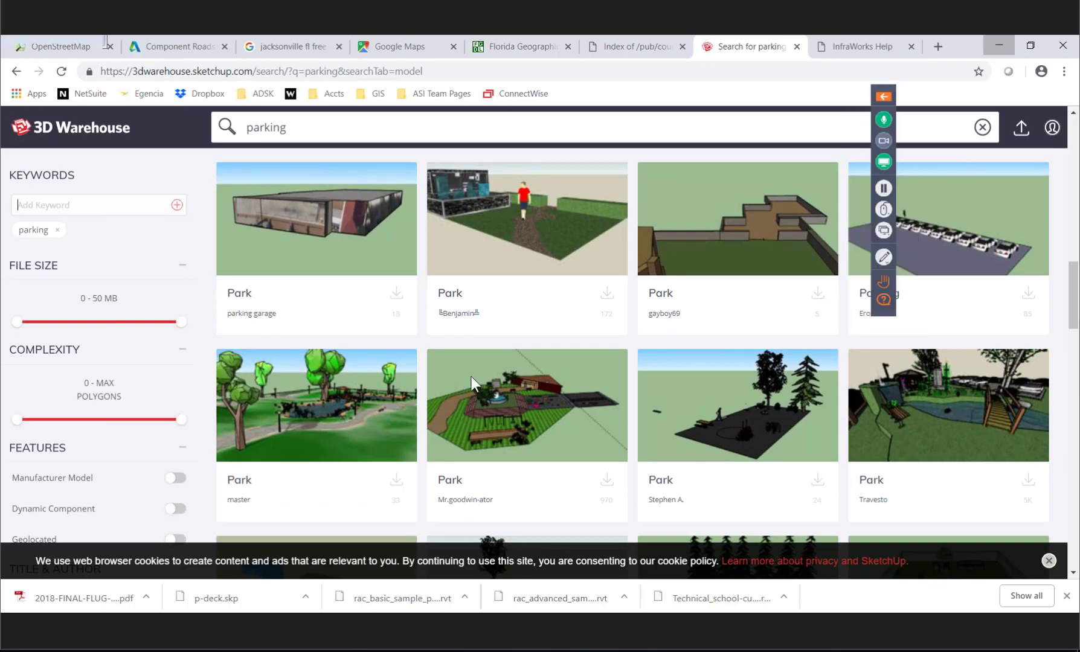
middle_click_drag(482, 488, 586, 469)
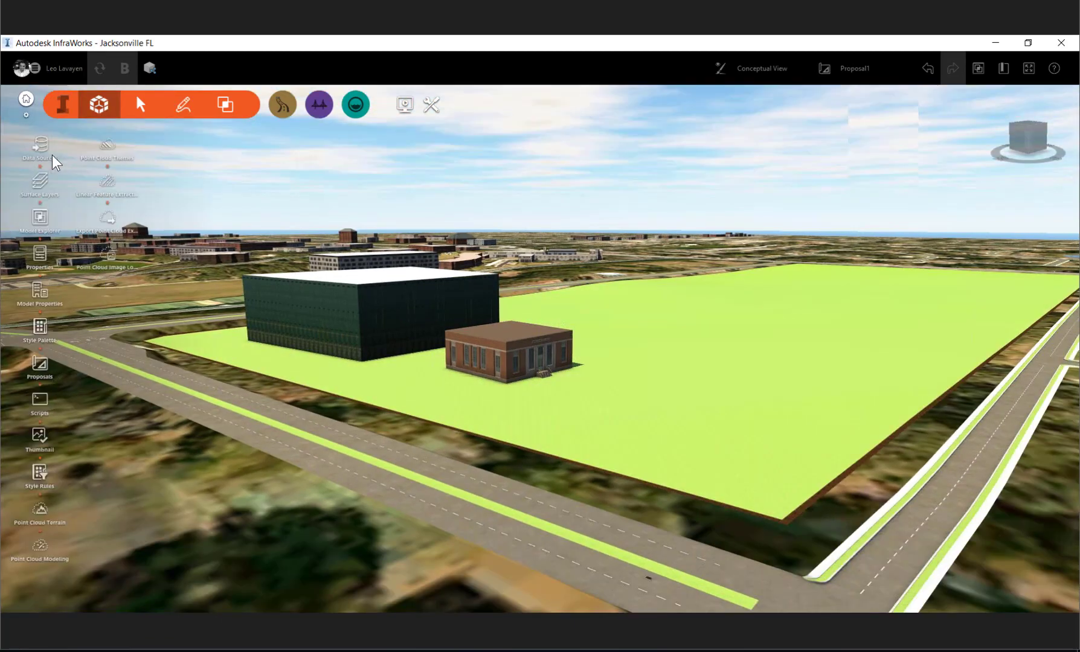
left_click(52, 154)
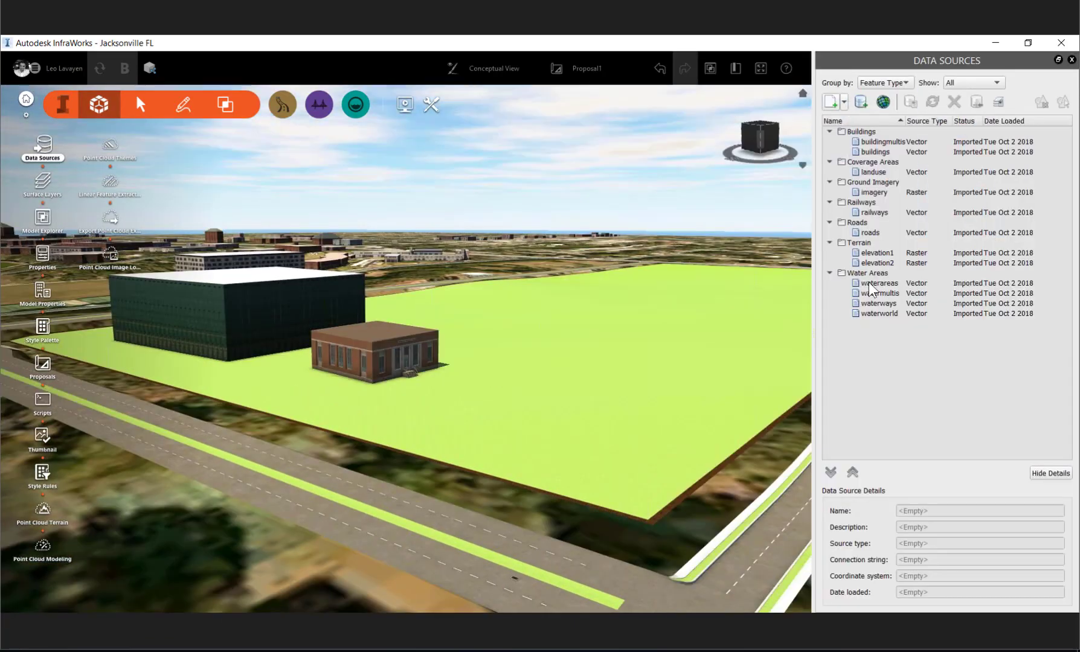
left_click(844, 102)
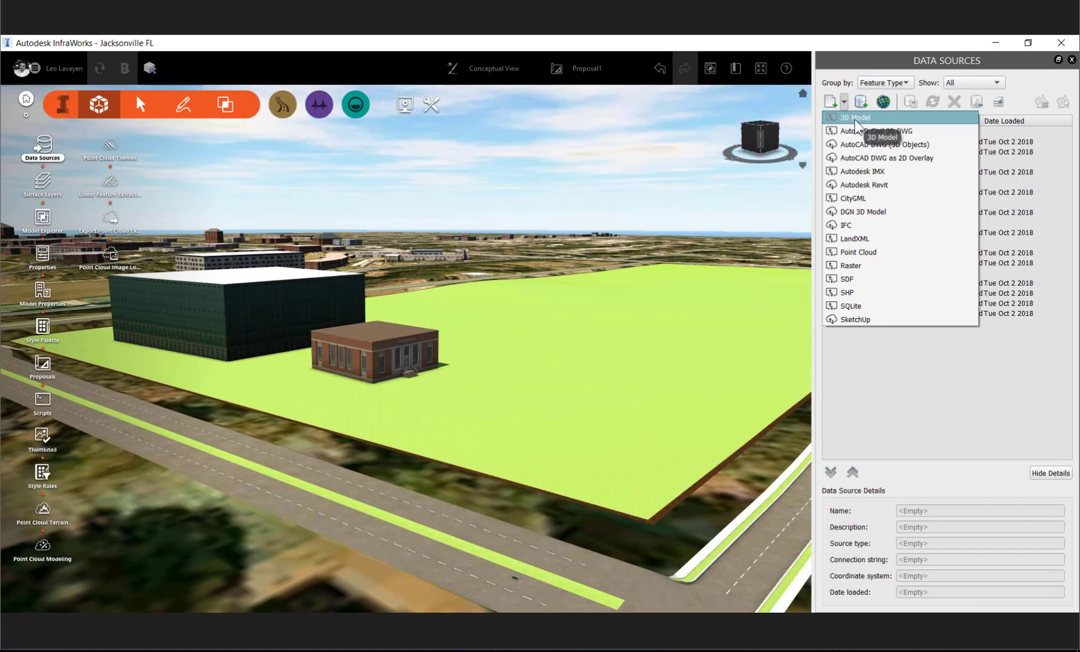
left_click(678, 277)
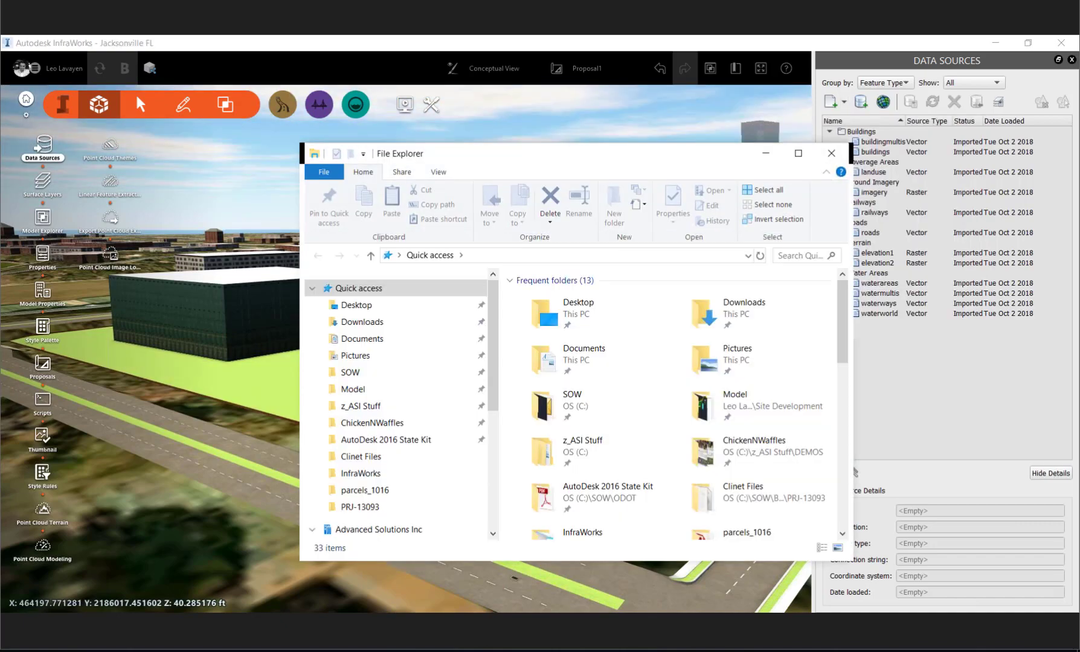
- Add Restaurant.fbx from the 02_ExportedModel folder as a 3D Model data source and try configuring its type as Buildings
left_click(242, 625)
left_click(204, 571)
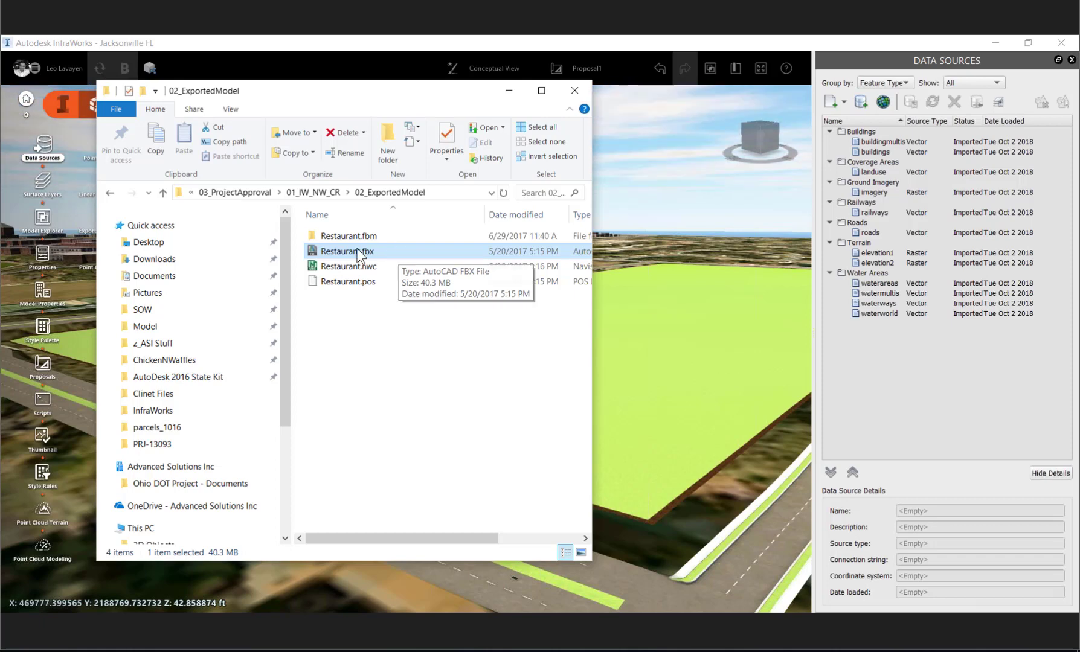
left_click_drag(356, 251, 672, 334)
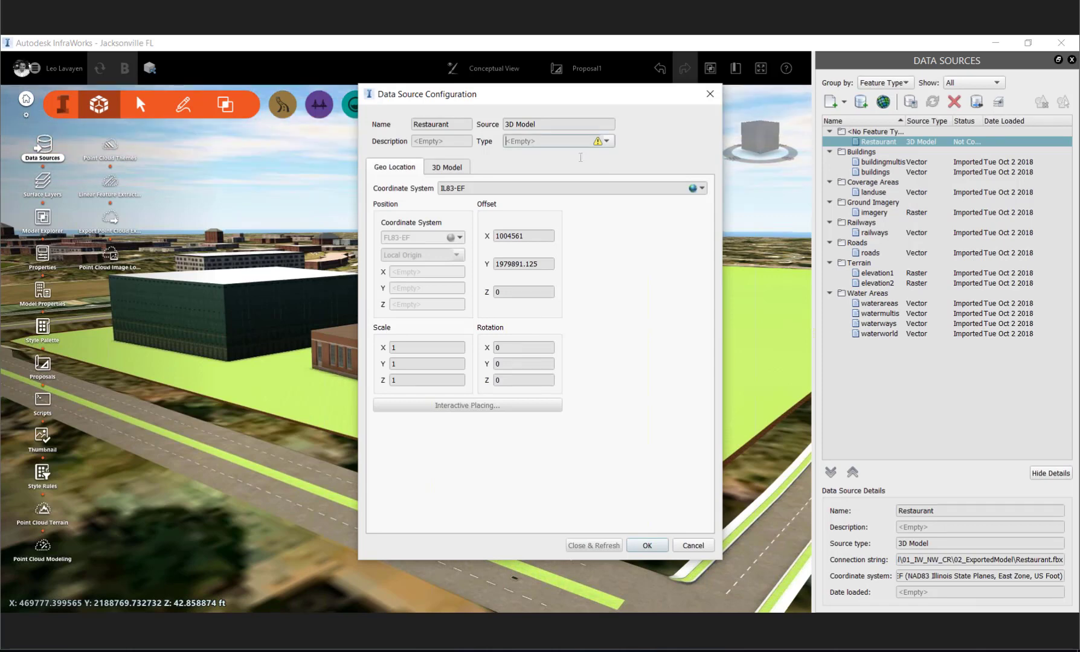
left_click(581, 157)
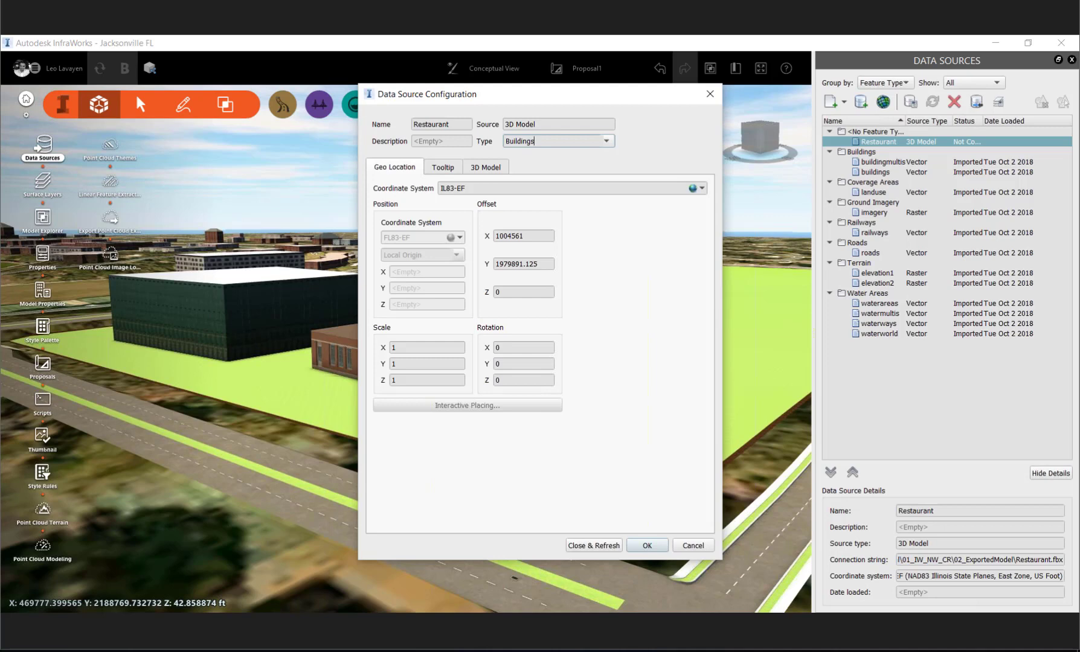
left_click(594, 546)
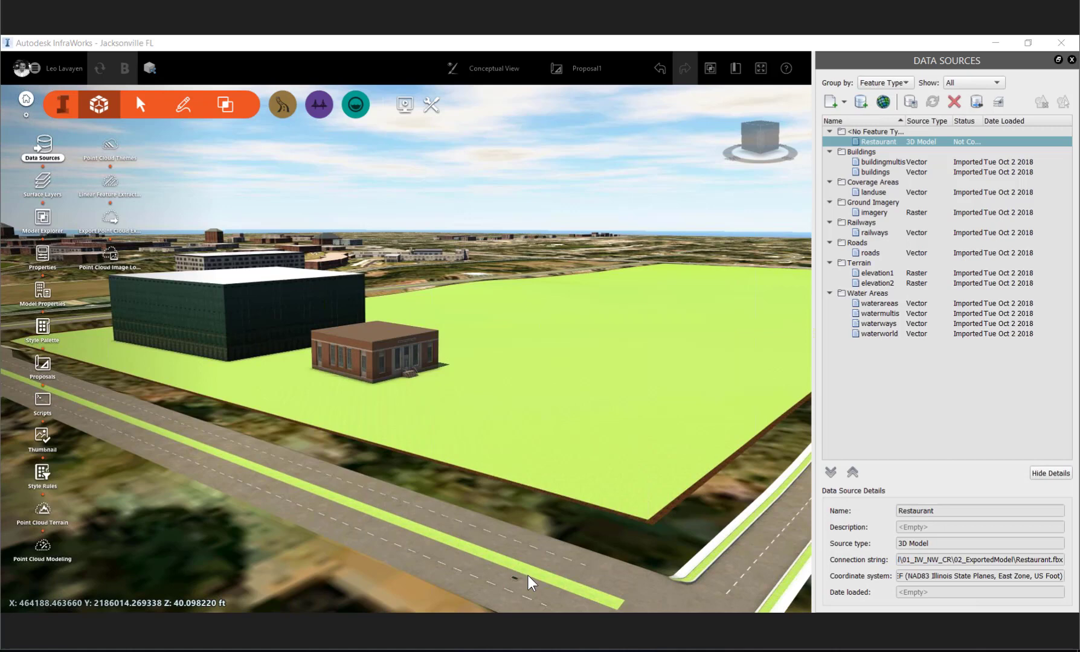
- Add parking_deck.skp from the downloaded Models\Buildings folder as a 3D Model data source
key("alt+Tab")
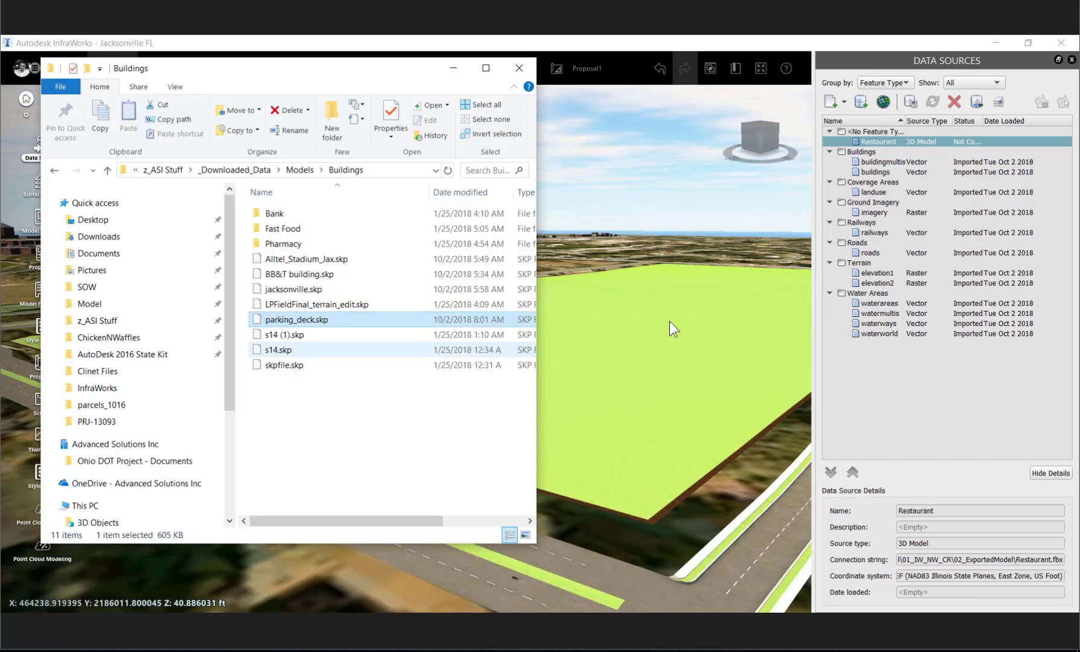
left_click(606, 342)
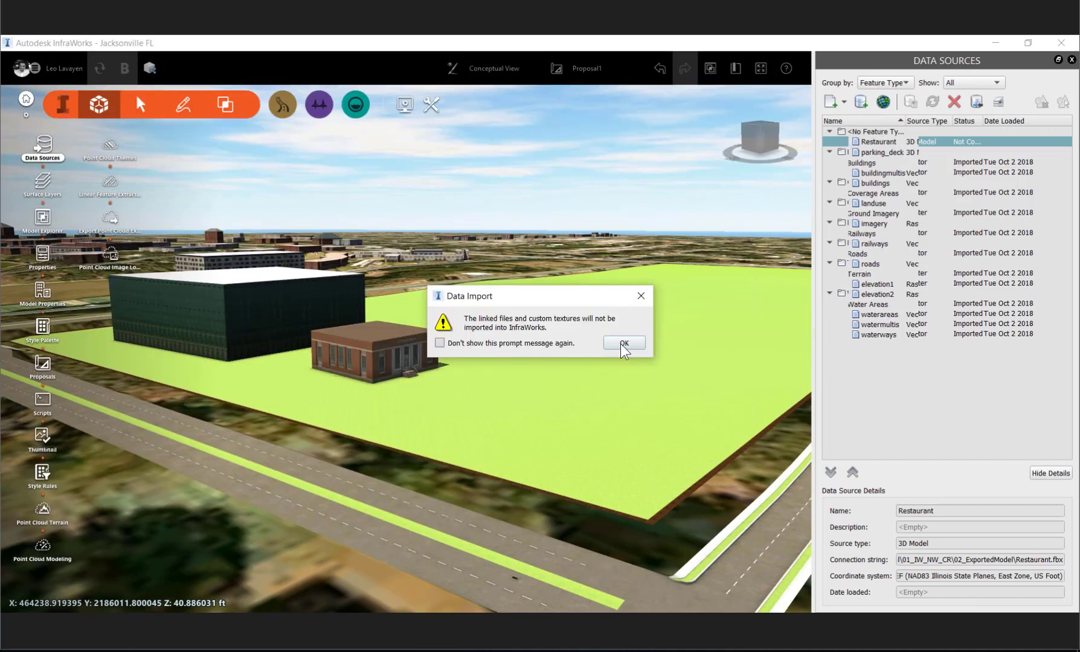
left_click(622, 343)
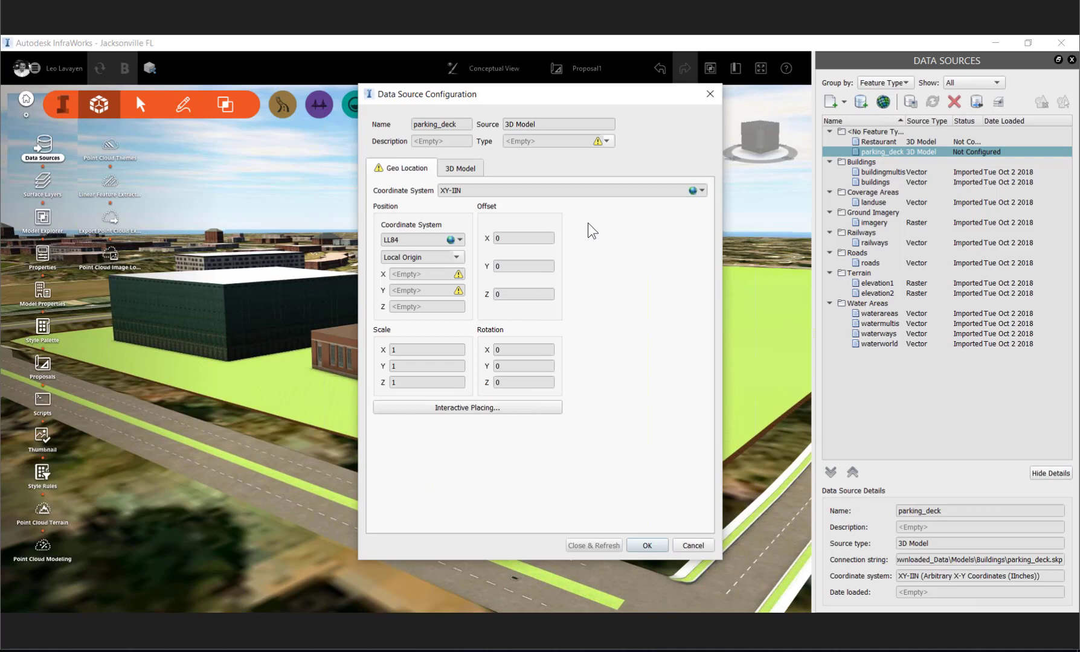
- Configure parking_deck as Buildings, place it interactively on the grass block between the brick building and the road, and refresh the model
left_click(607, 140)
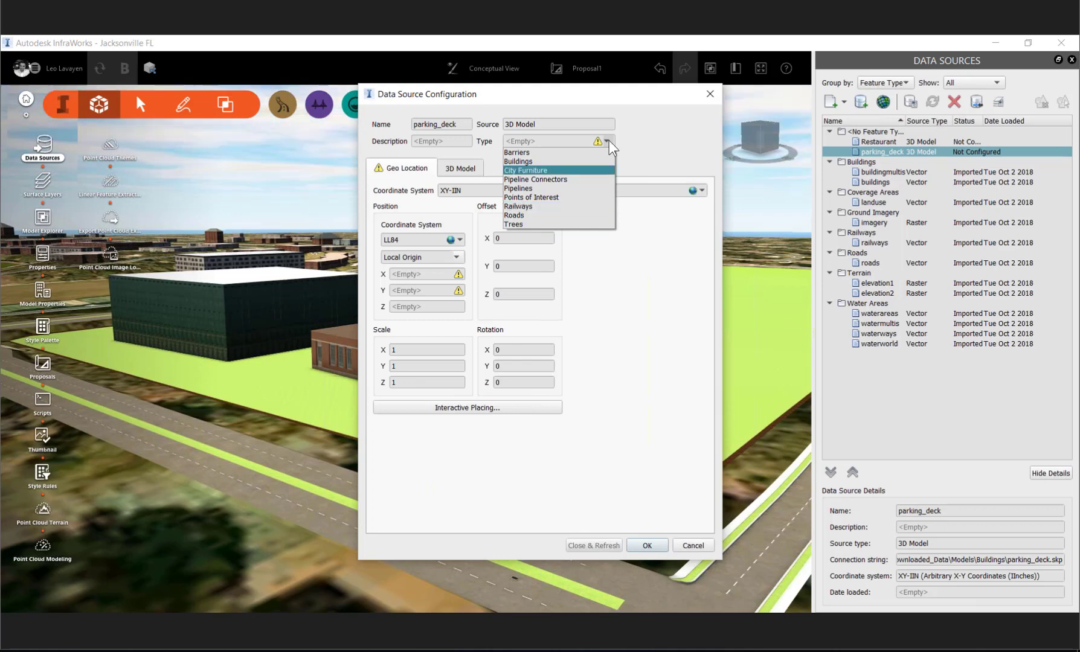
left_click(580, 170)
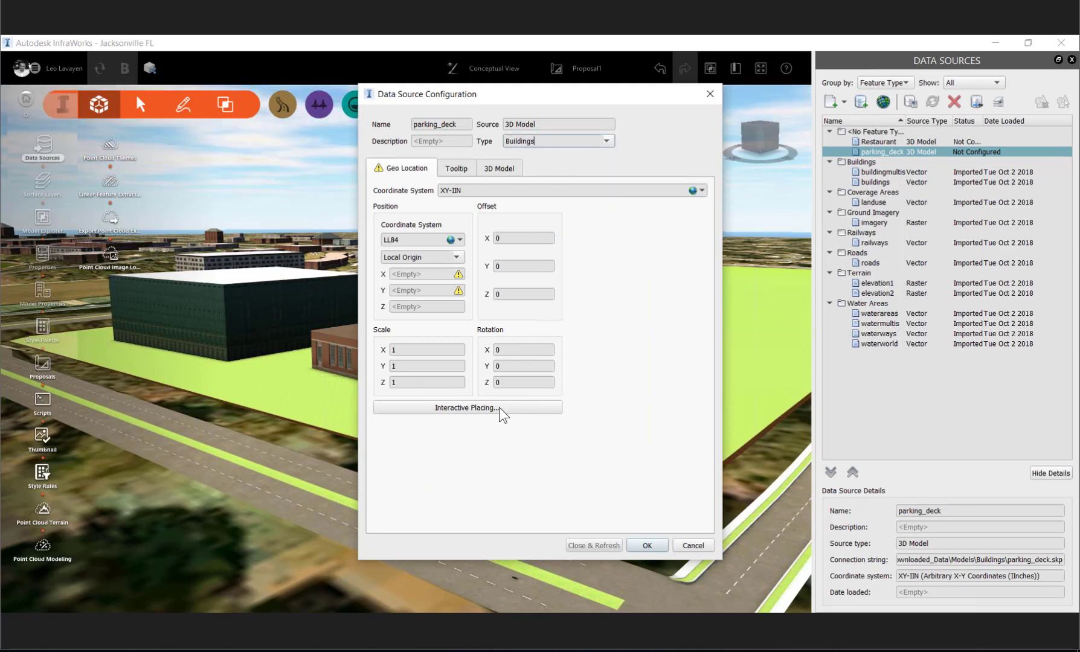
left_click(467, 407)
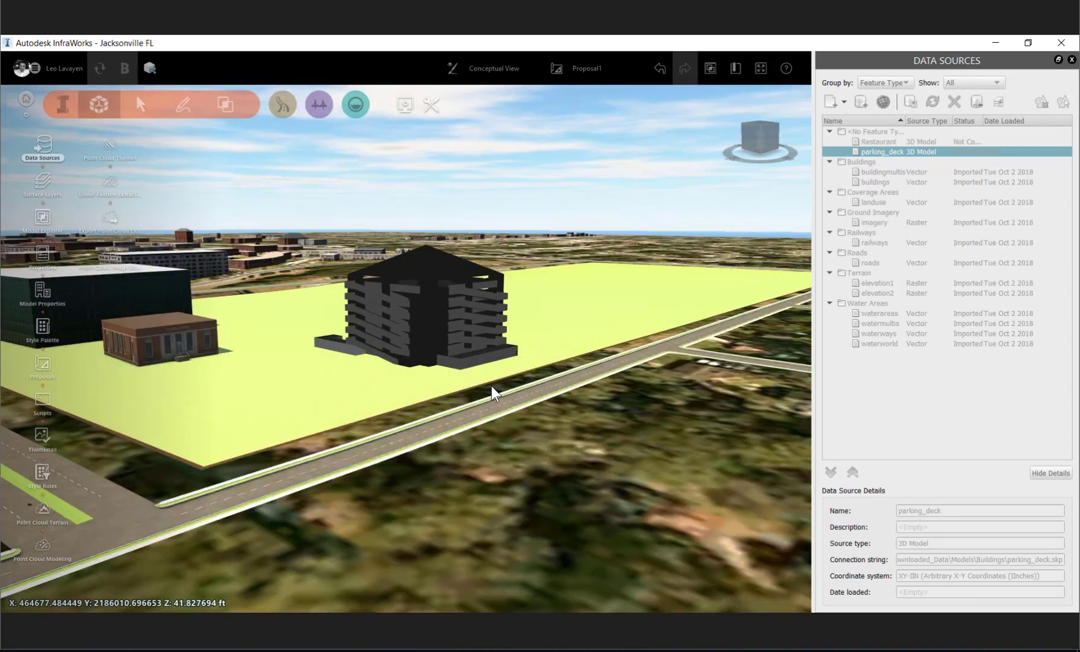
left_click(609, 455)
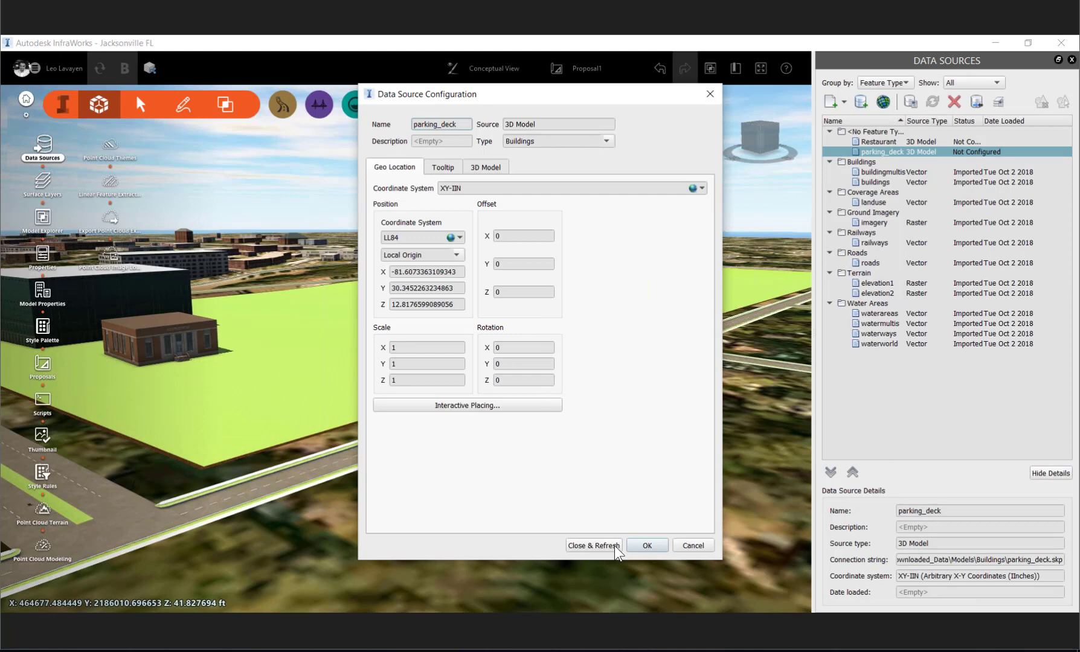
left_click(614, 545)
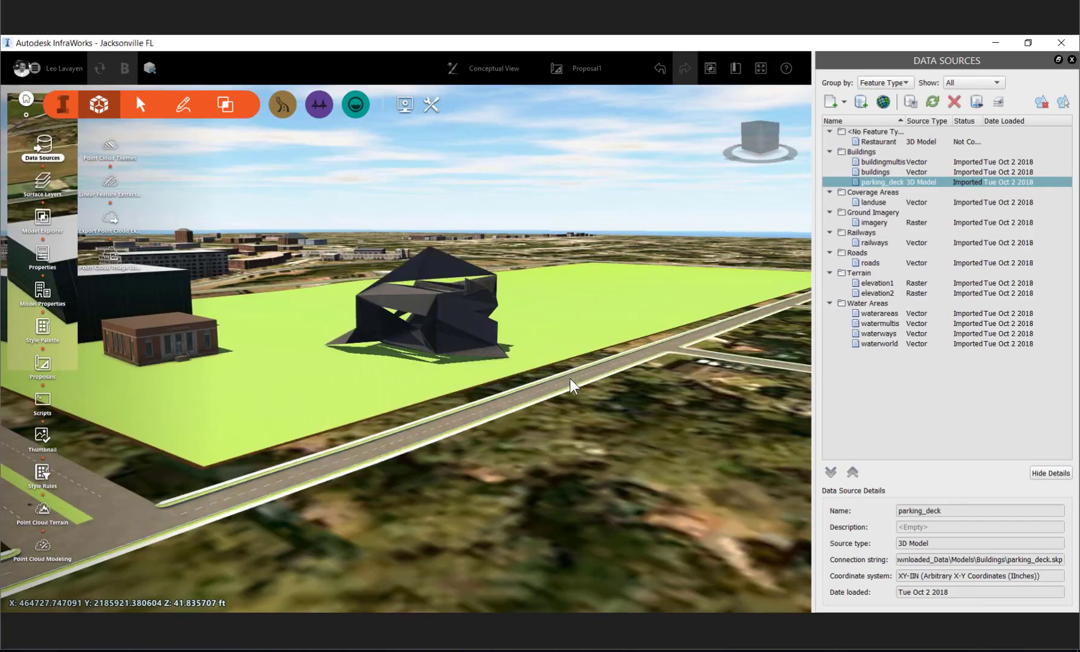
- Repair the parking_deck 3D model by inverting its orientation in the data source configuration, and refresh the model
left_click_drag(489, 287, 459, 338)
scroll(459, 338, "up", 3)
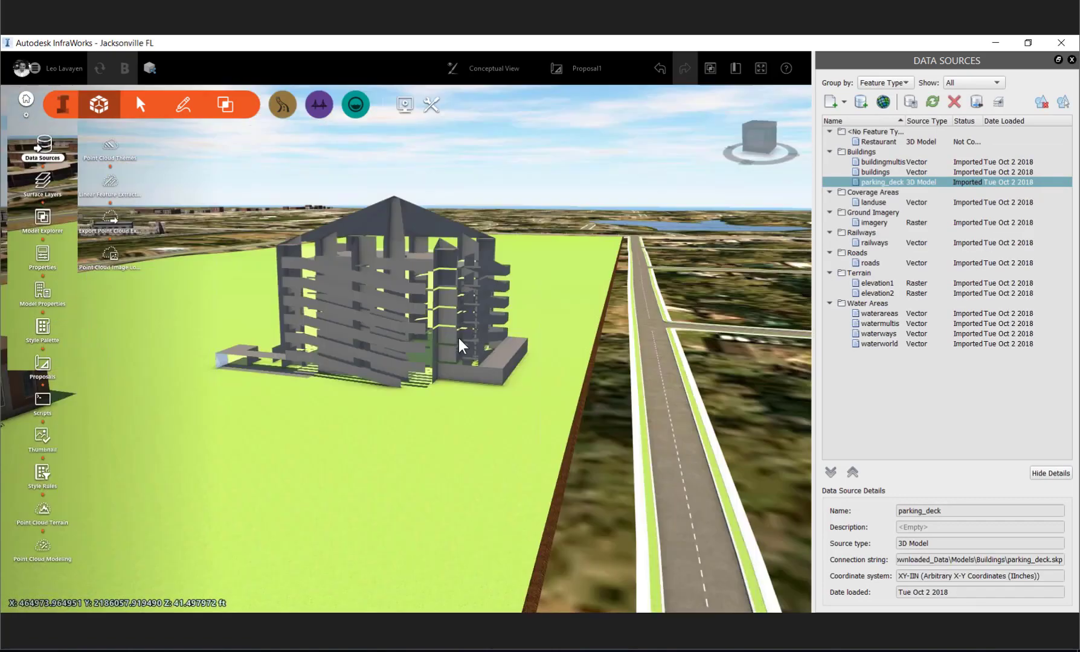
scroll(317, 389, "up", 3)
left_click_drag(317, 390, 838, 294)
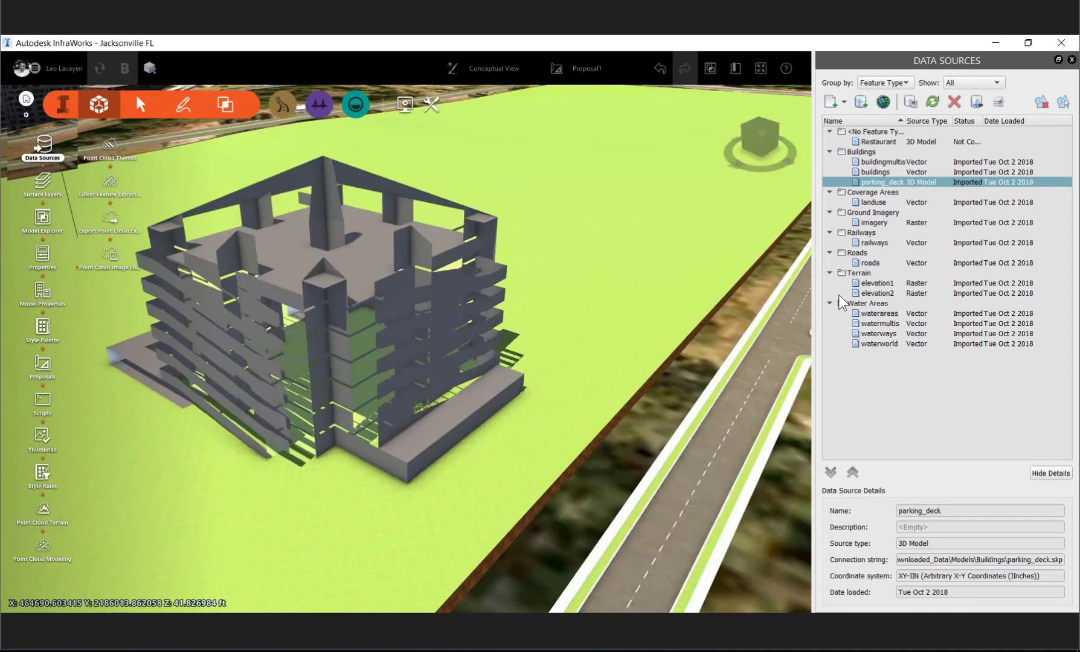
double_click(975, 181)
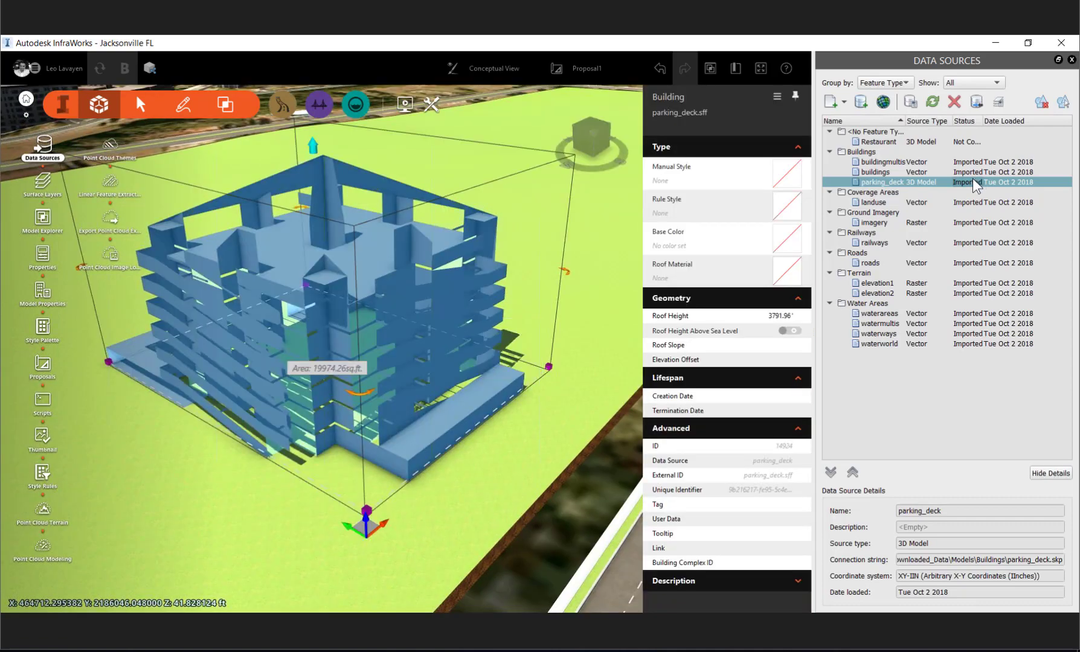
left_click(486, 167)
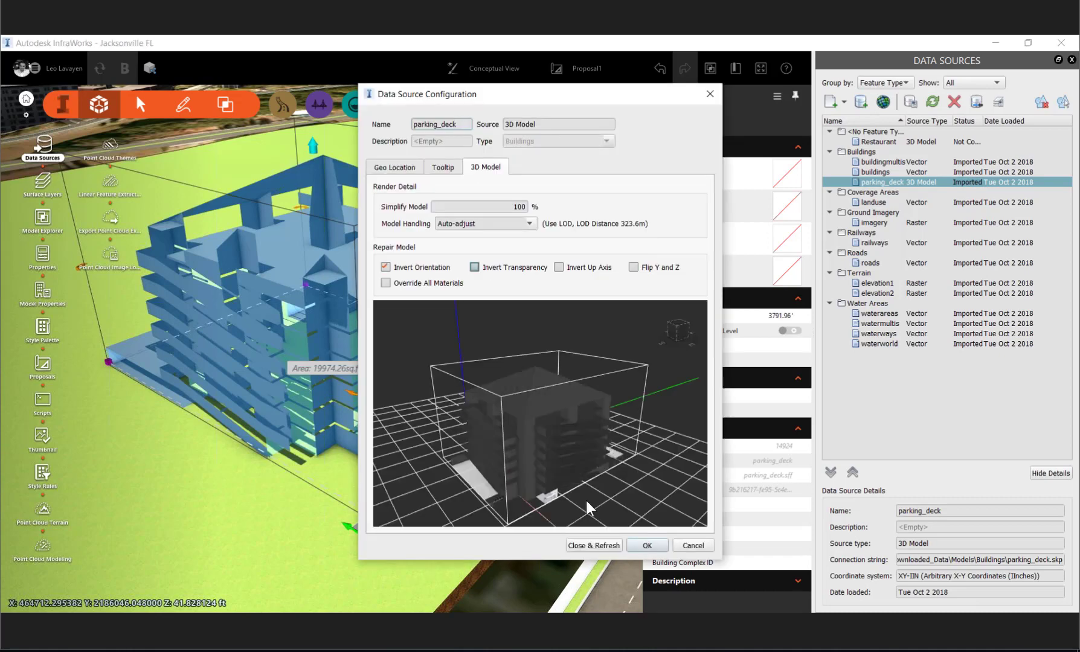
left_click(592, 546)
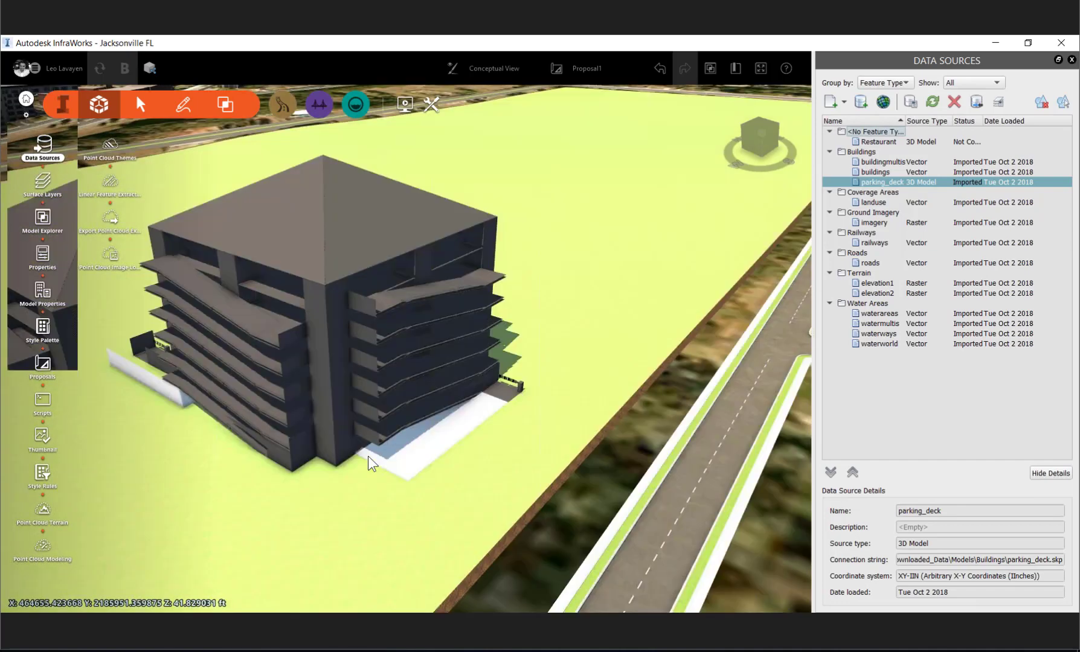
middle_click_drag(368, 456, 584, 363)
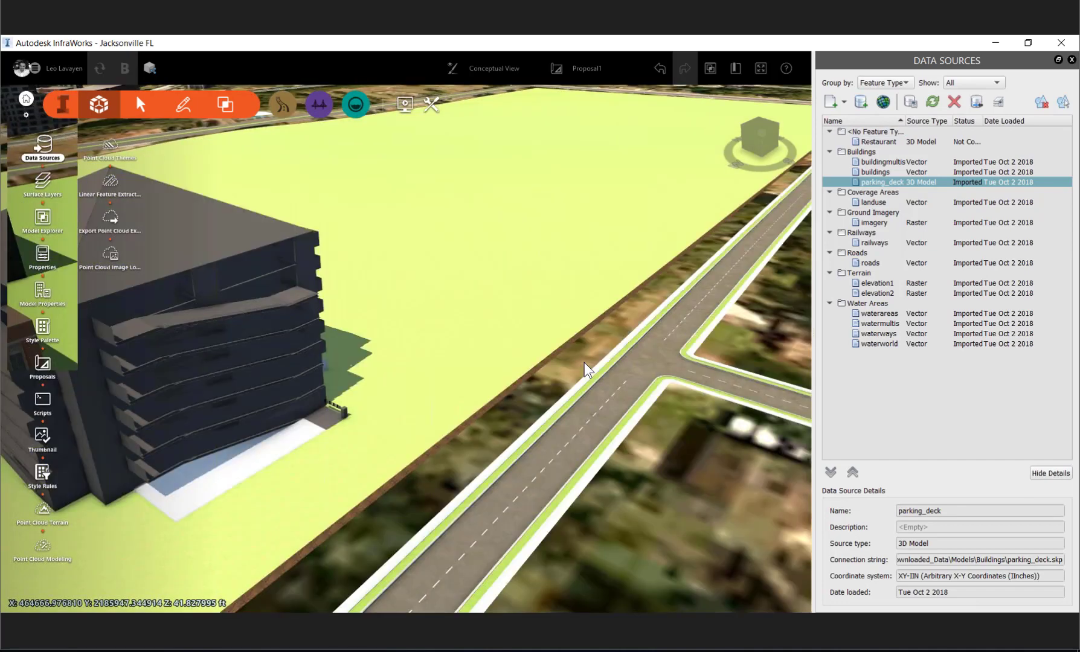
- Add CarWash.fbx from the 02_PreliminaryEngineering\03_Formit folder as a 3D Model data source
left_click_drag(584, 363, 417, 260)
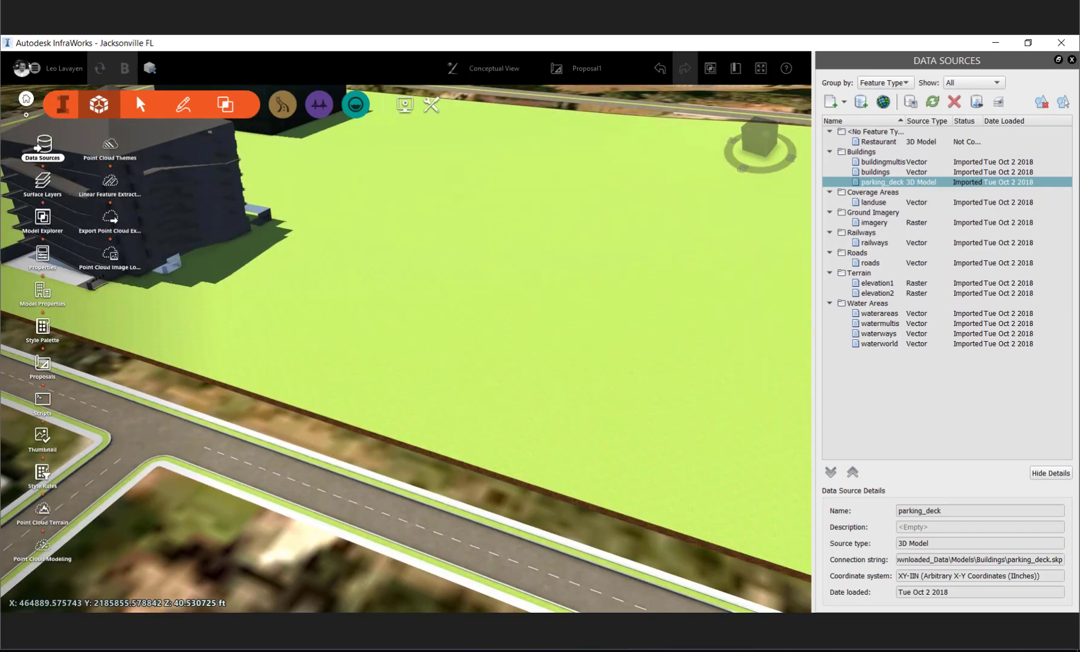
left_click(216, 586)
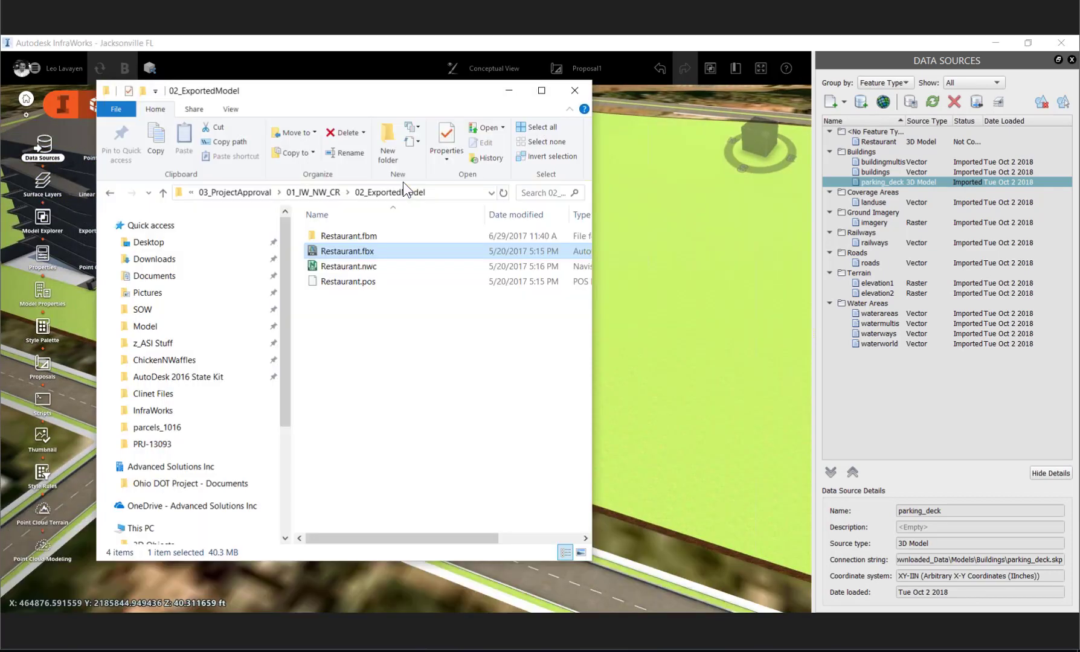
left_click(323, 192)
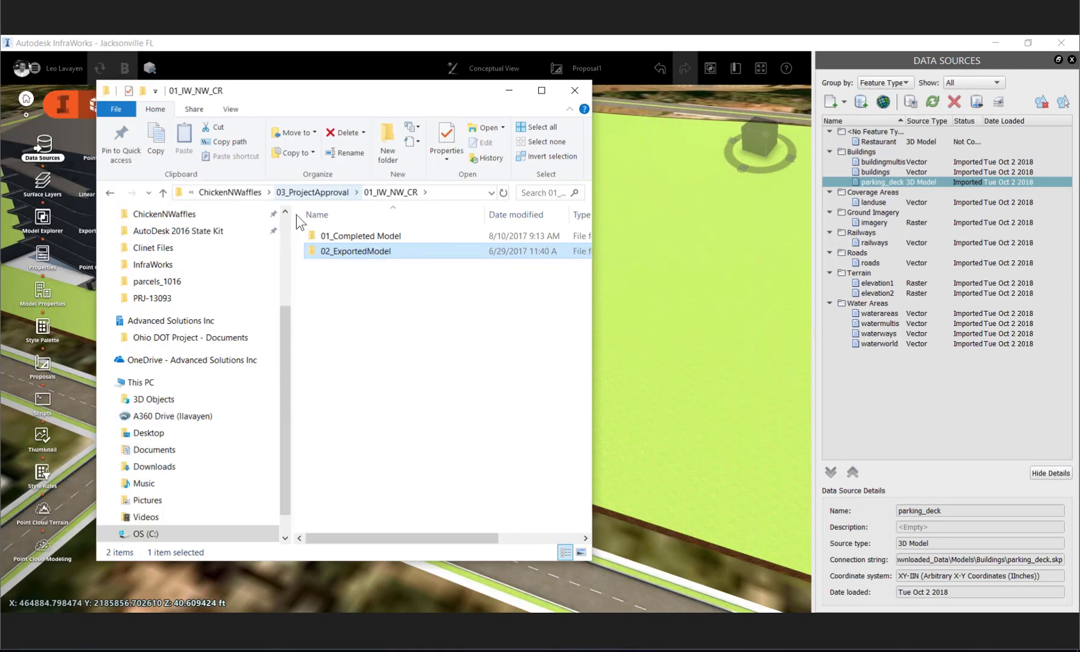
key("alt+Up")
double_click(362, 251)
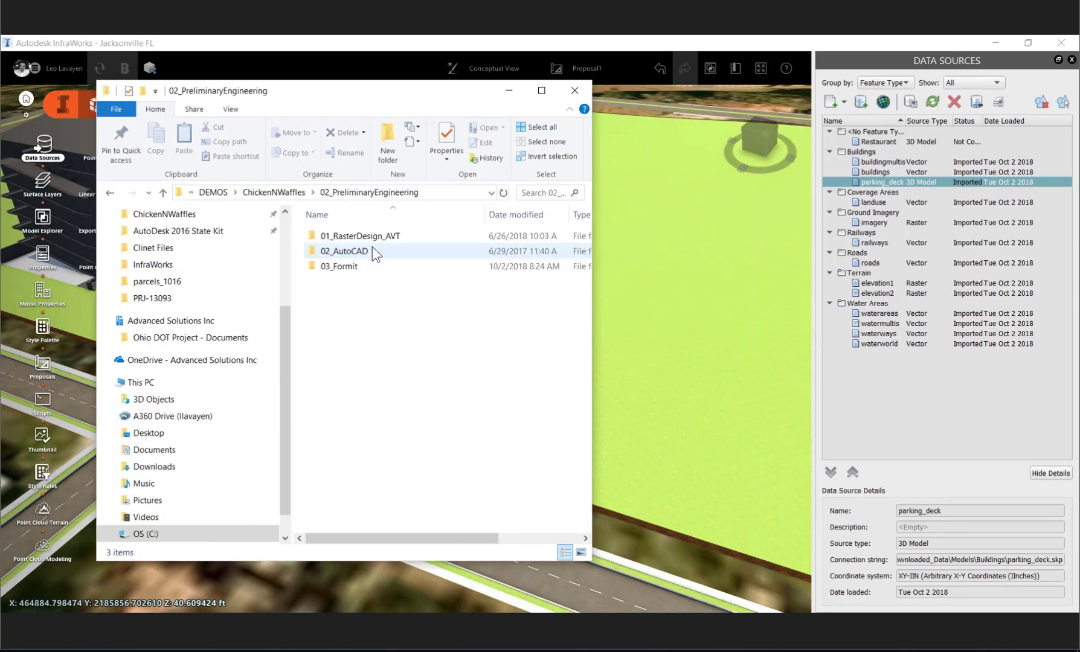
left_click(361, 269)
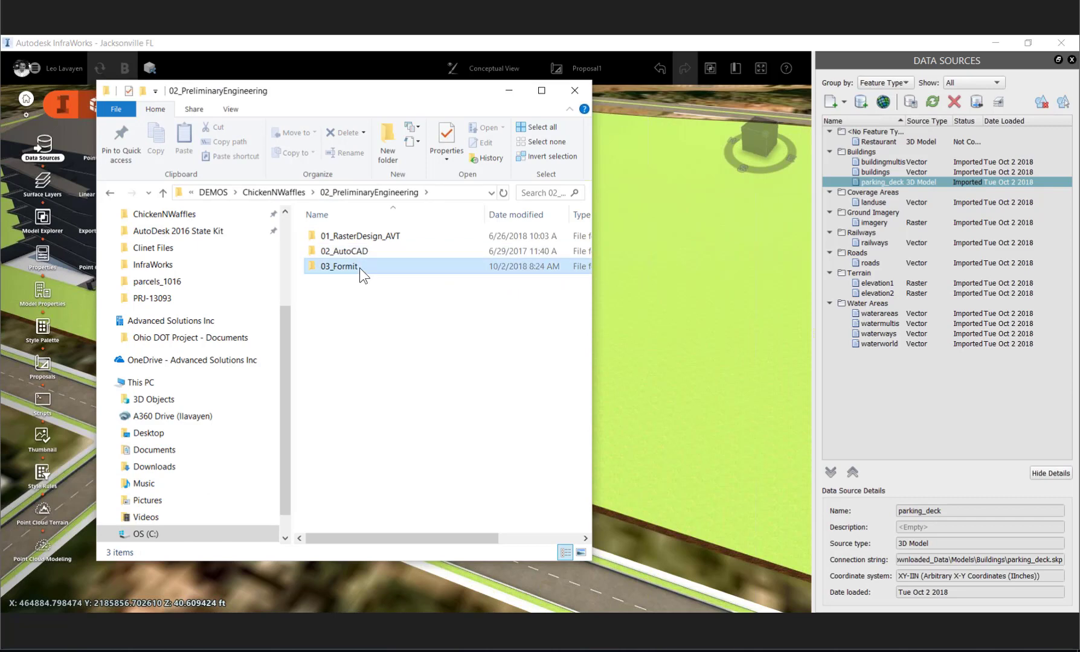
double_click(360, 268)
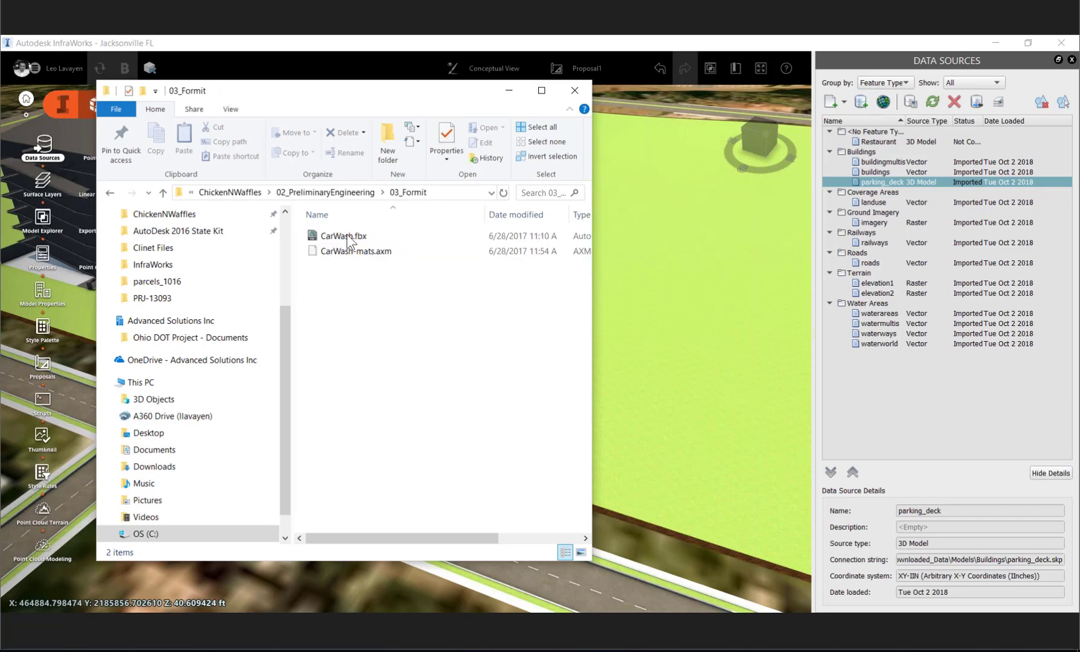
left_click(347, 237)
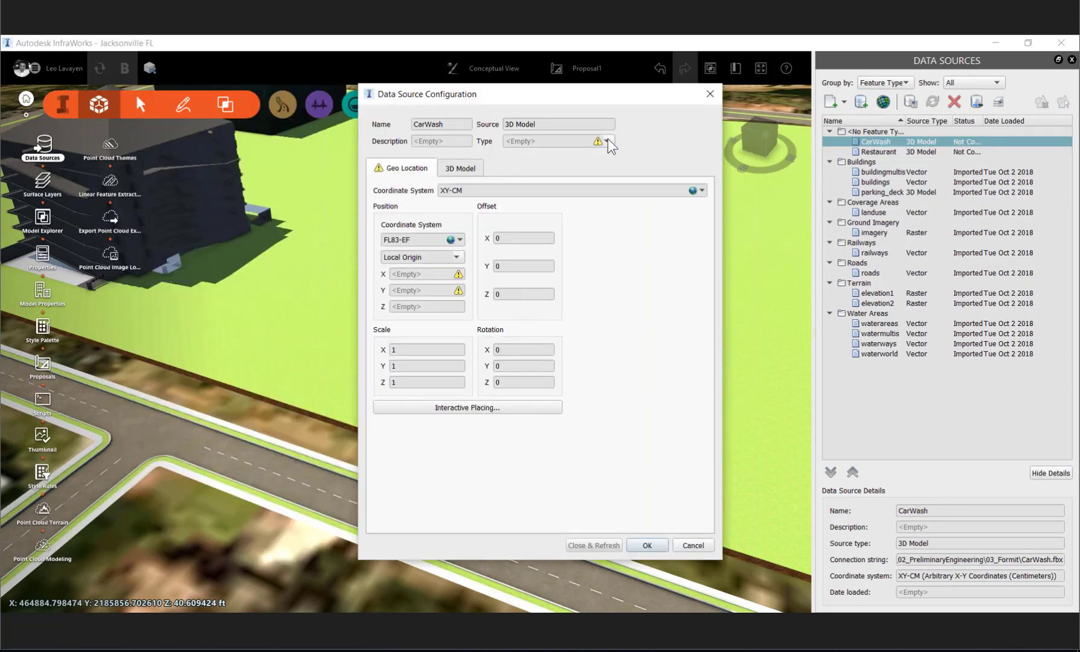
- Configure CarWash as Buildings, place it interactively on the grass block beyond the parking deck near the road, and refresh the model
left_click(607, 141)
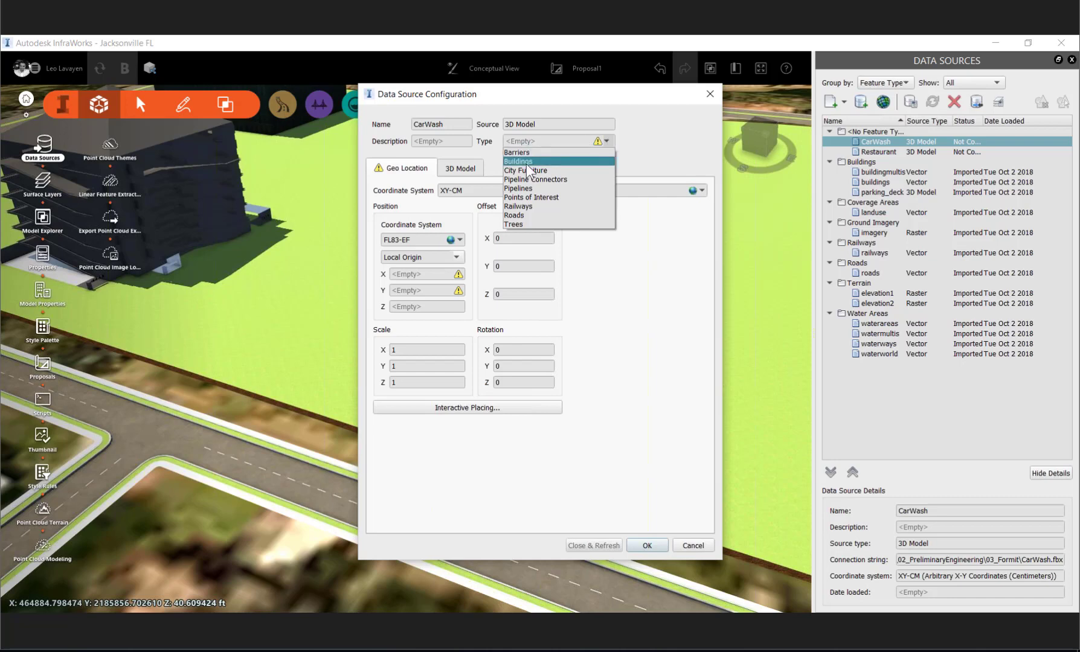
key("Return")
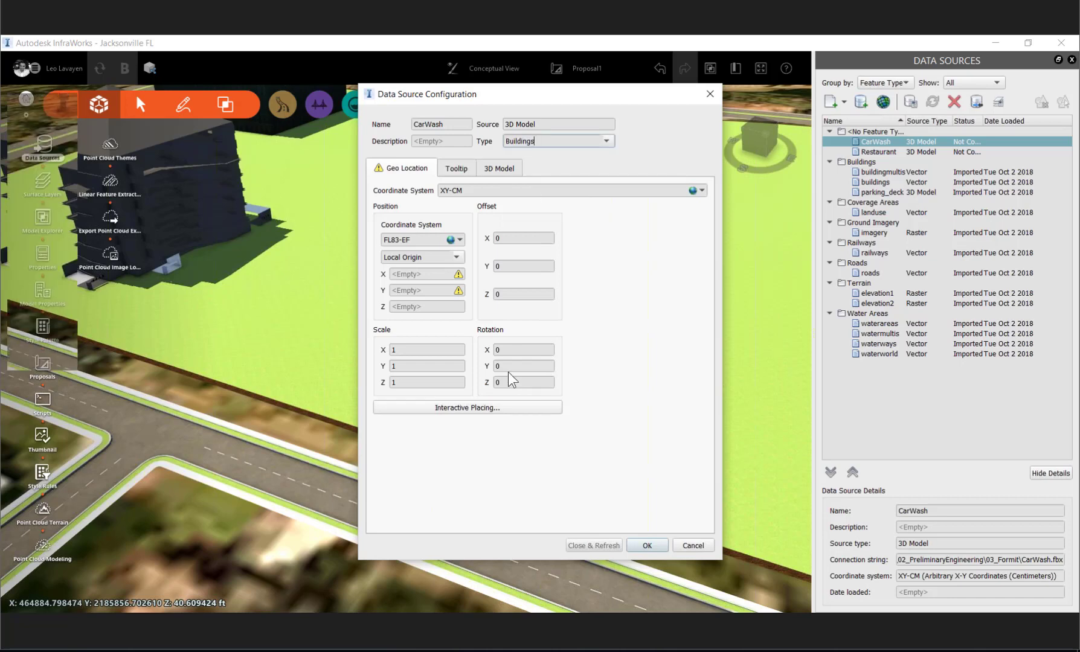
key("Return")
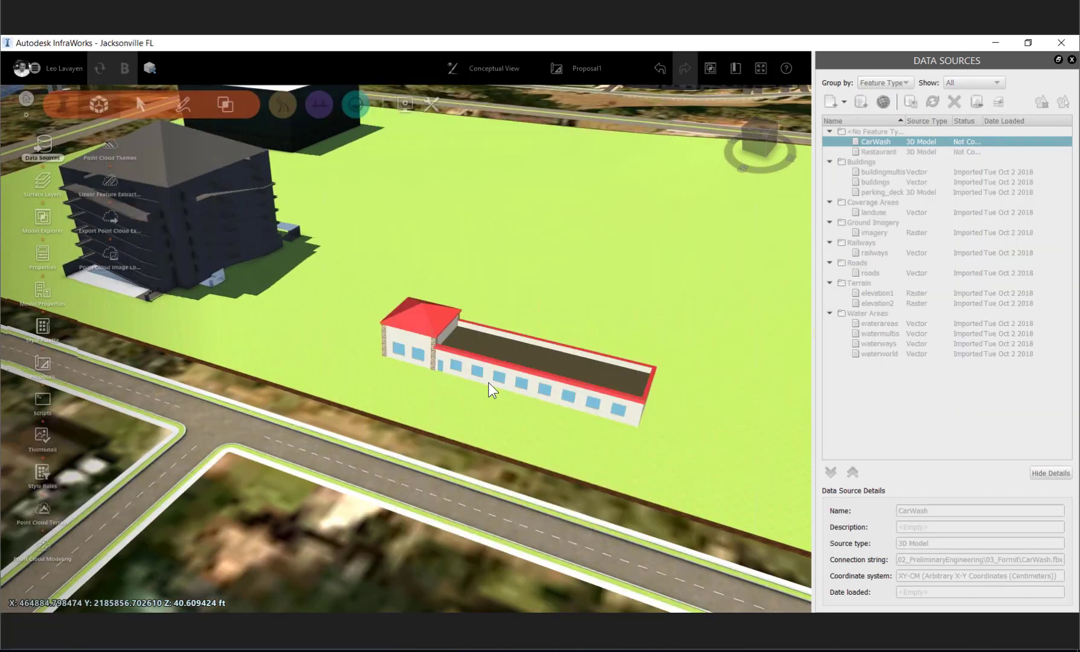
double_click(489, 383)
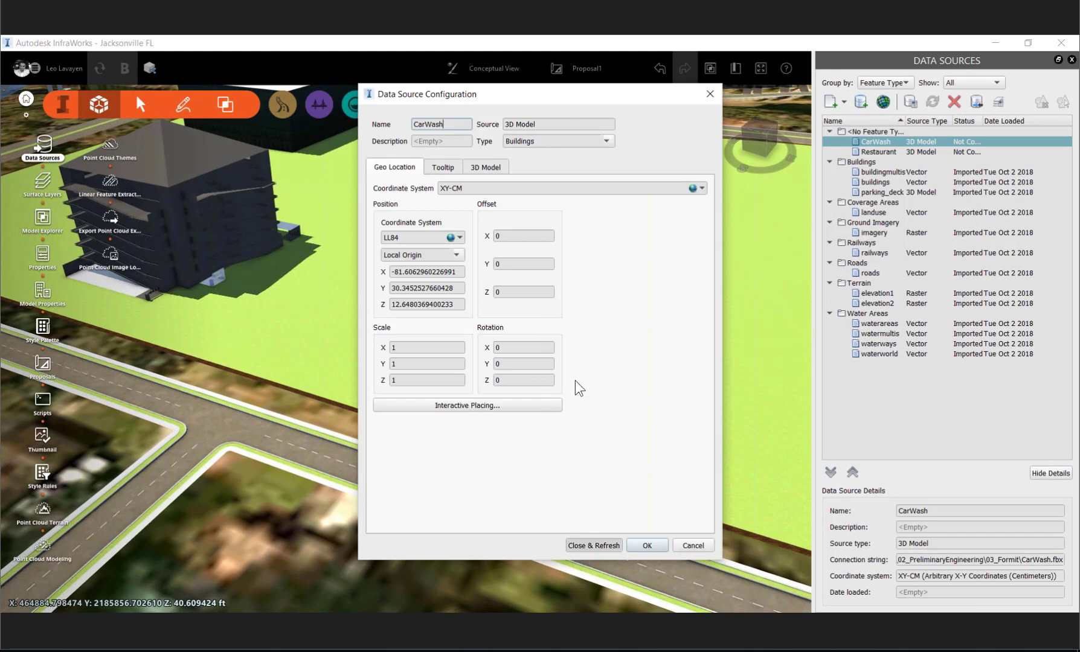
key("Return")
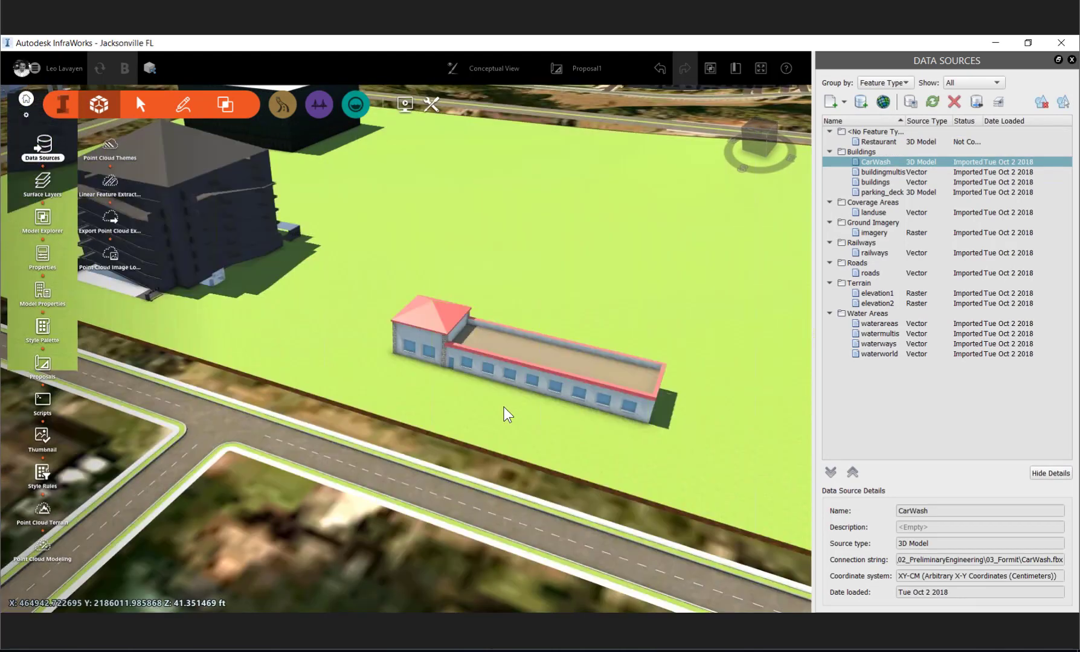
- Examine the car wash's walls, windows and roof, and the repaired parking deck, from several angles
scroll(504, 408, "up", 4)
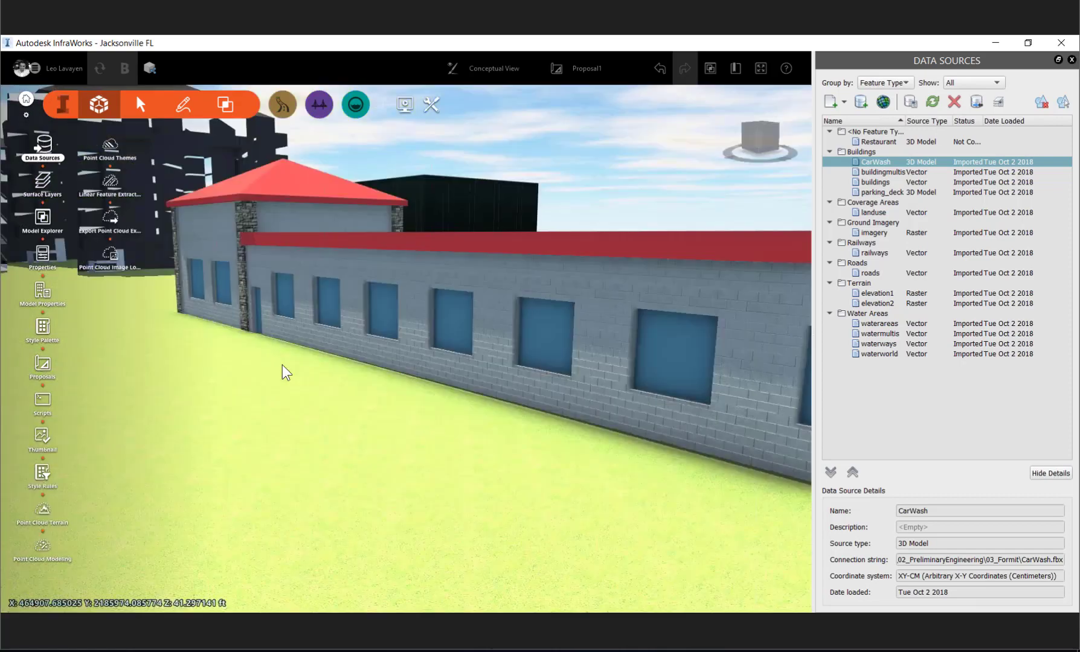
left_click_drag(282, 364, 402, 384)
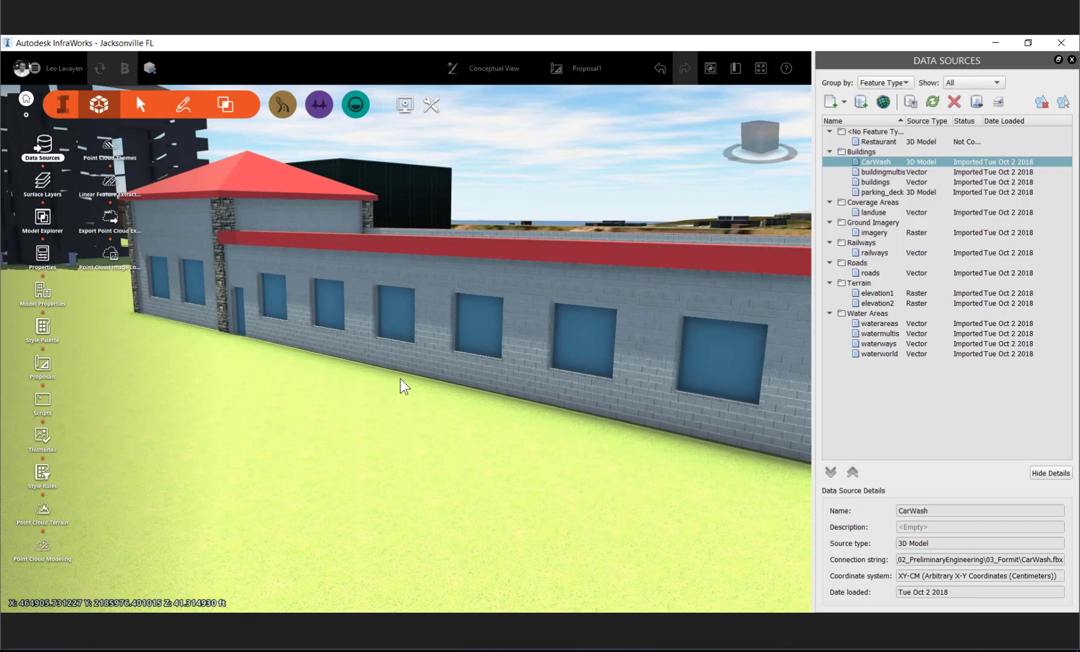
left_click_drag(400, 379, 225, 271)
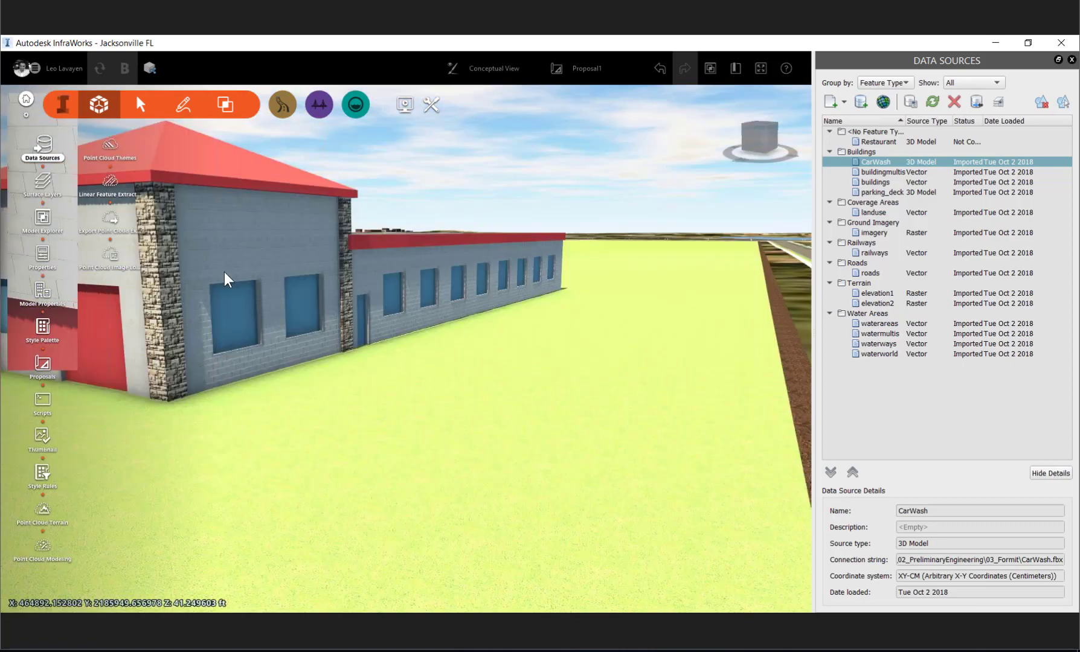
scroll(225, 273, "up", 3)
scroll(504, 200, "down", 5)
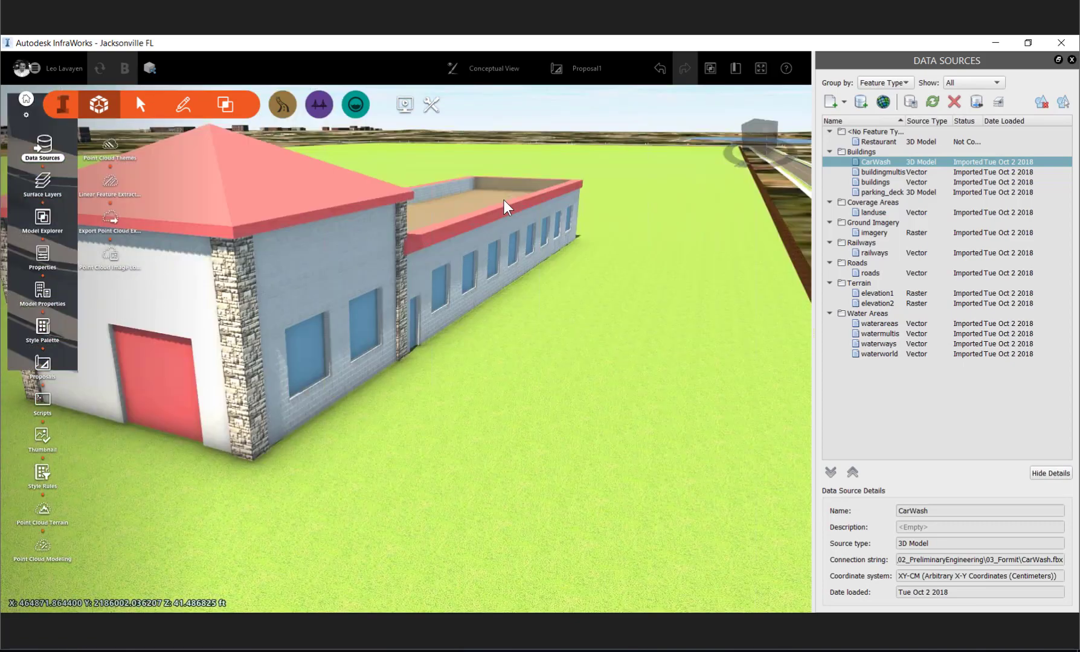
scroll(504, 200, "down", 5)
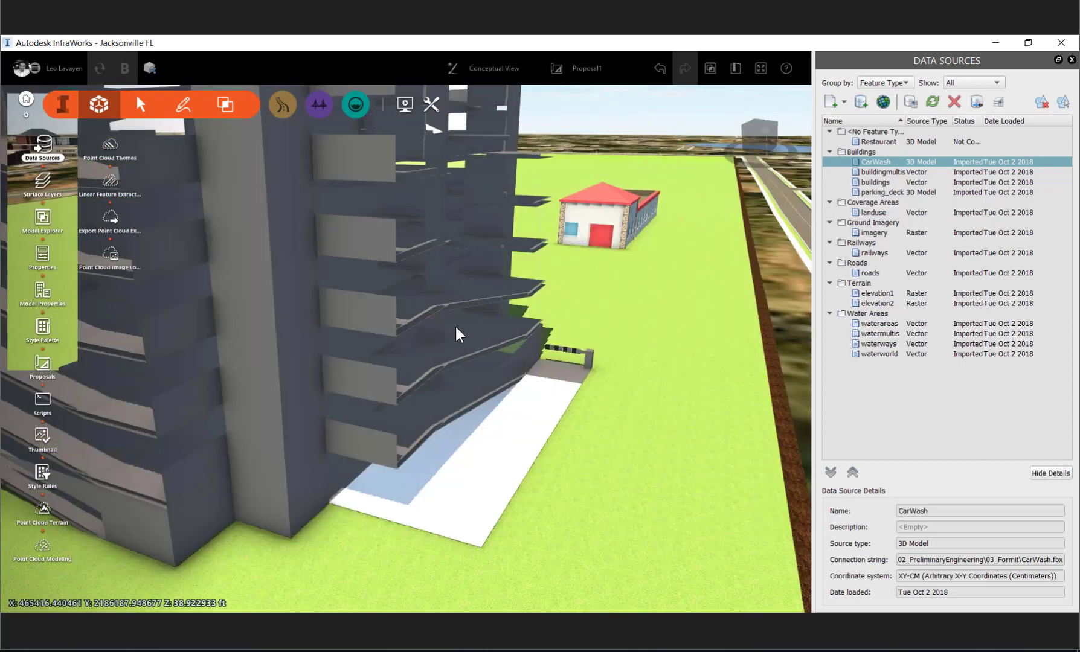
scroll(582, 322, "up", 6)
scroll(589, 349, "up", 3)
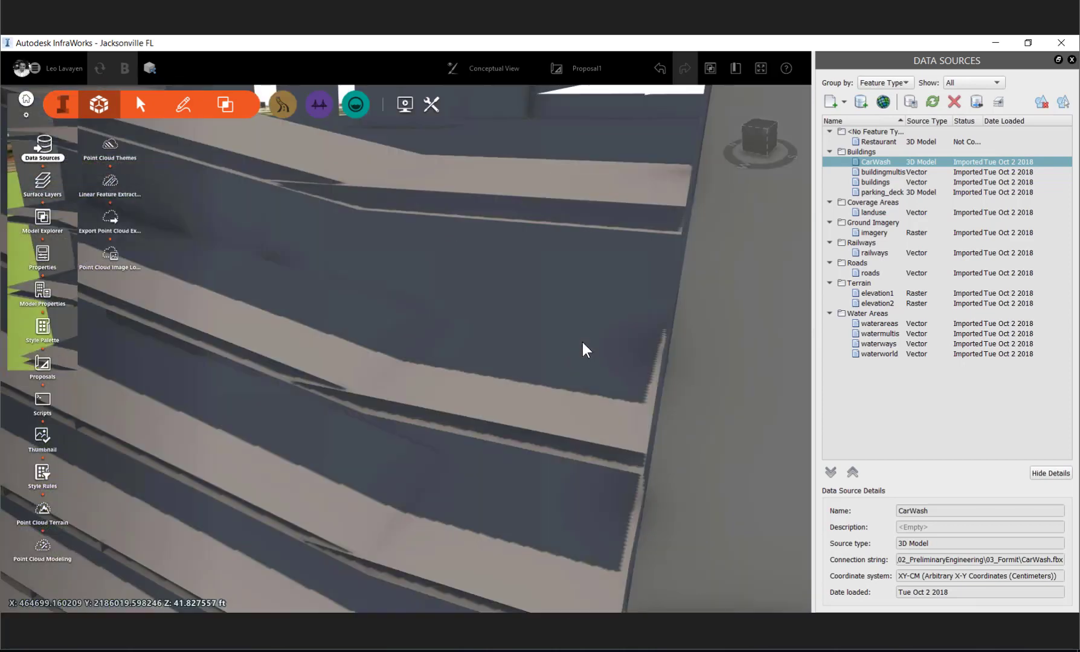
scroll(507, 340, "down", 2)
left_click_drag(506, 339, 261, 348)
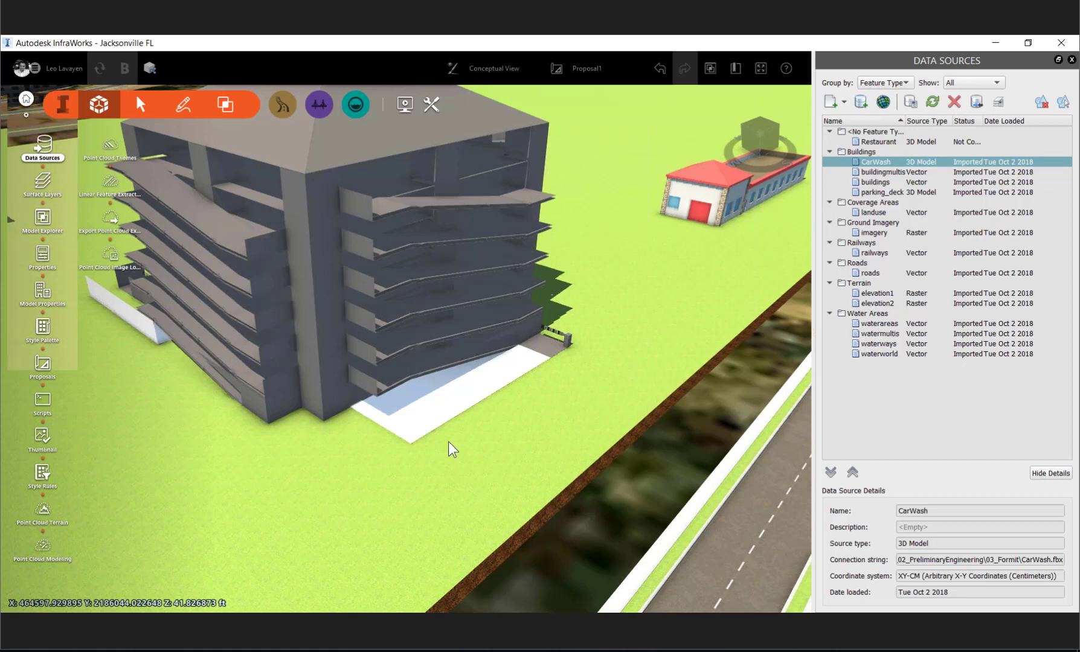
- Select the component road between the bridge intersection and the site, and open its Material Quantities
scroll(448, 442, "down", 4)
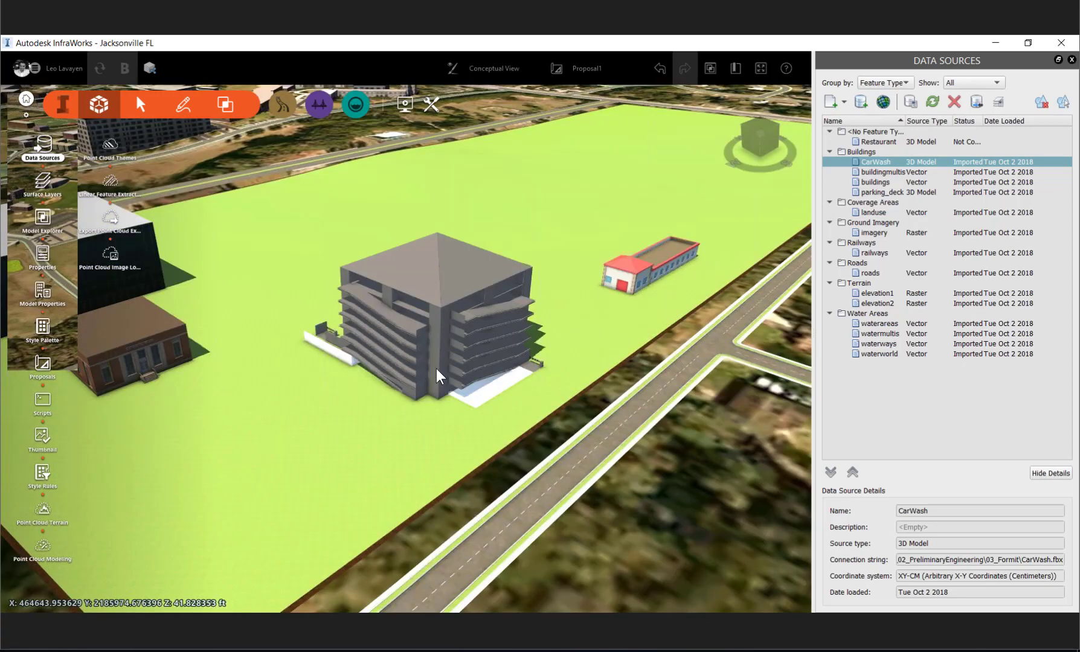
scroll(434, 369, "down", 5)
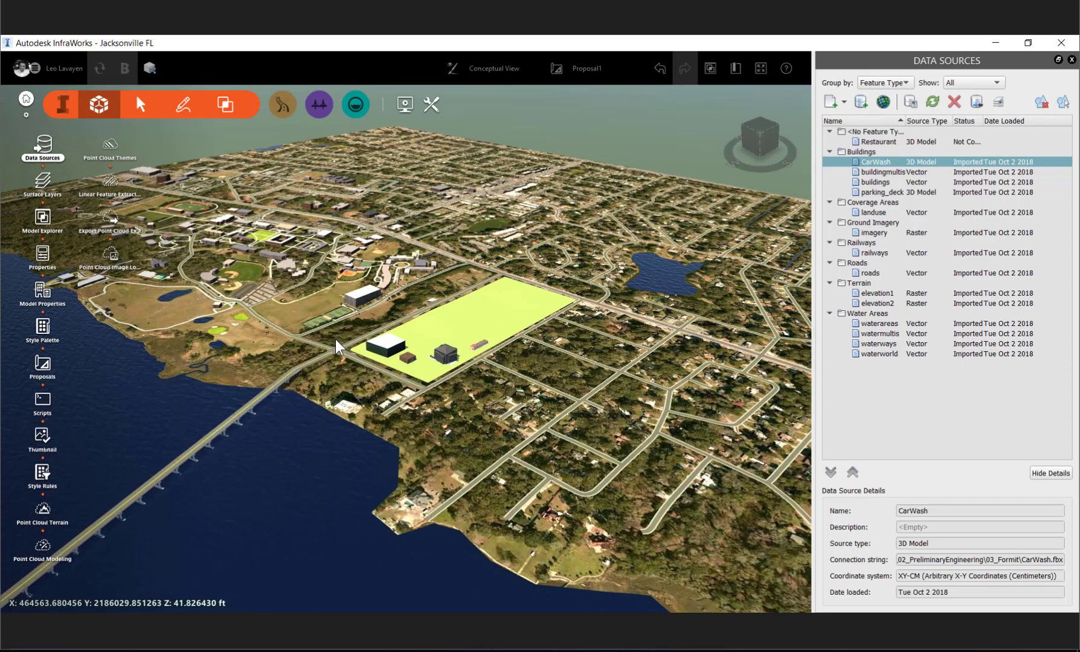
middle_click_drag(361, 324, 377, 327)
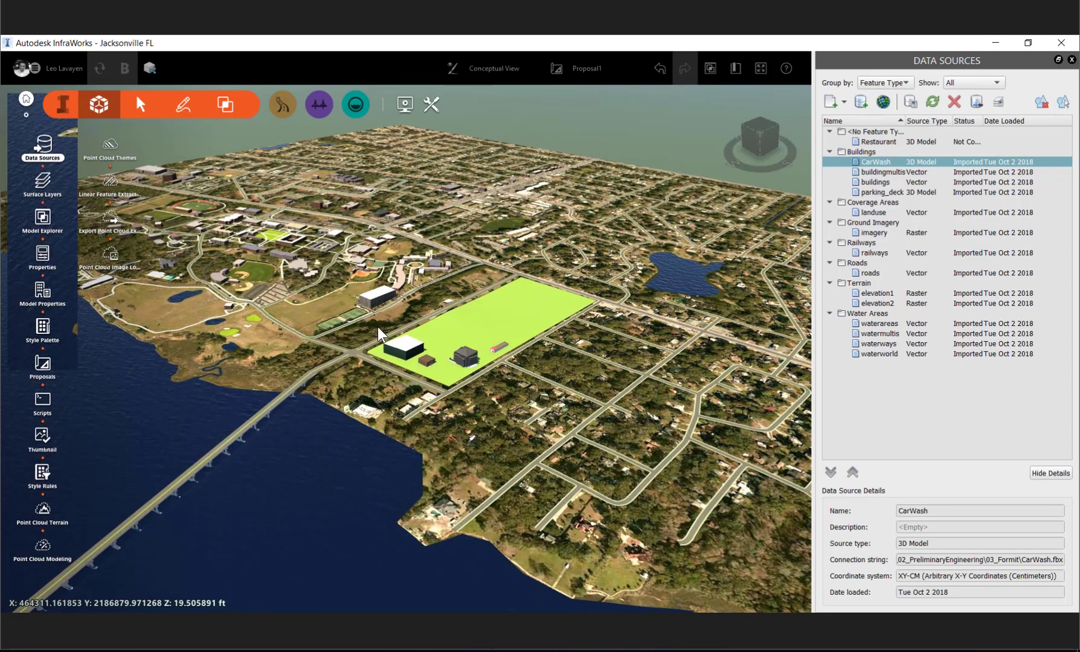
scroll(434, 374, "up", 5)
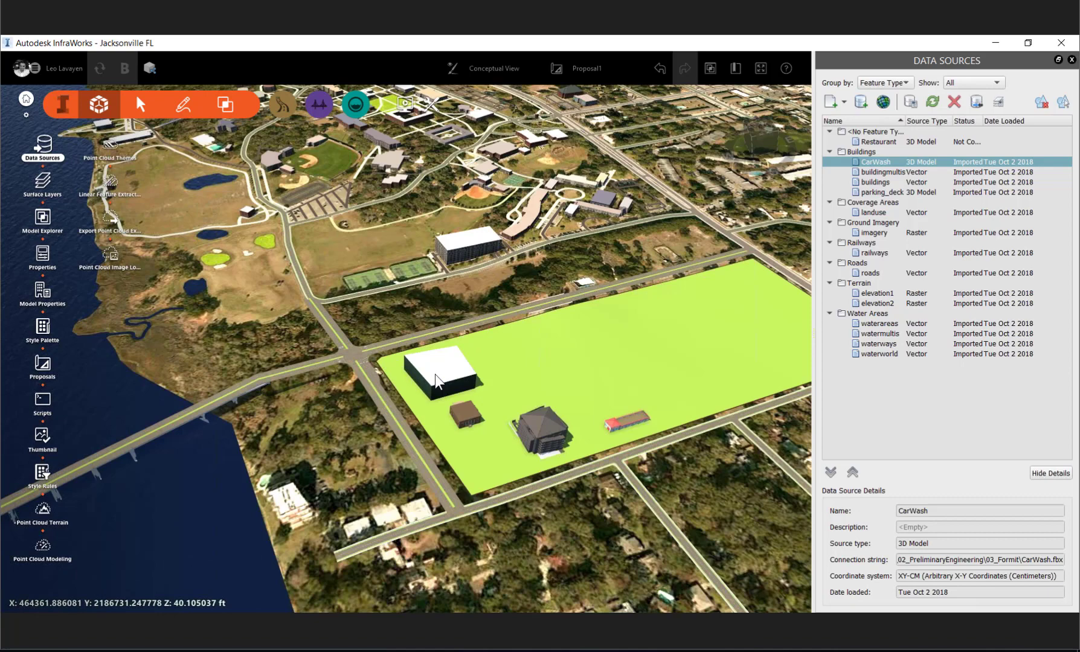
left_click(435, 375)
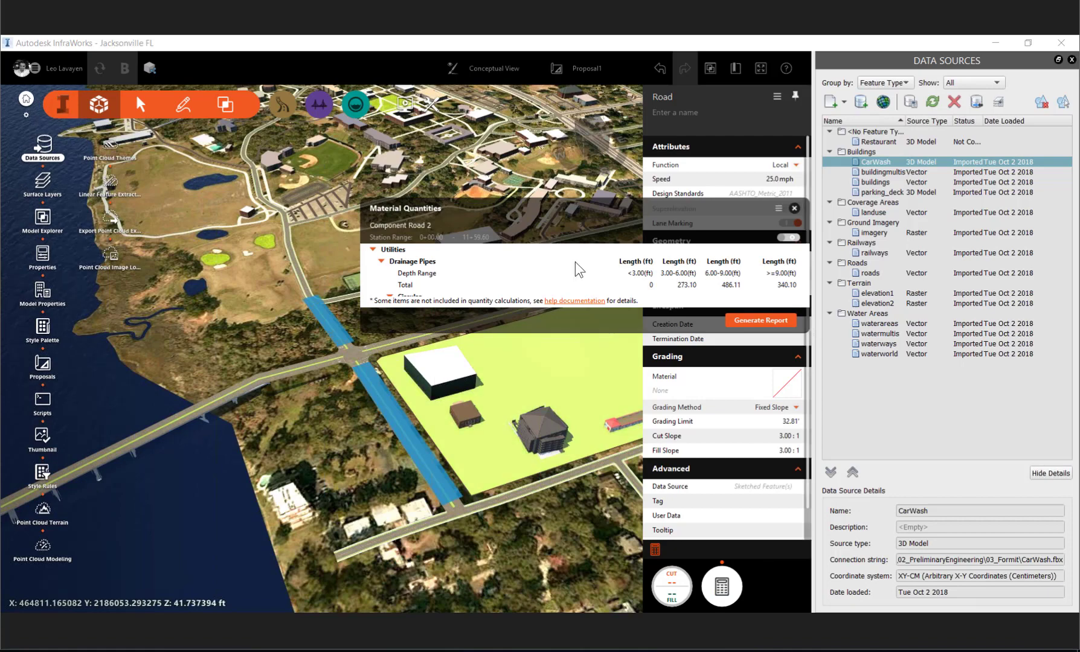
- Review the road's drainage pipe, inlet, lane and median quantities, and close the Material Quantities table
scroll(576, 261, "down", 1)
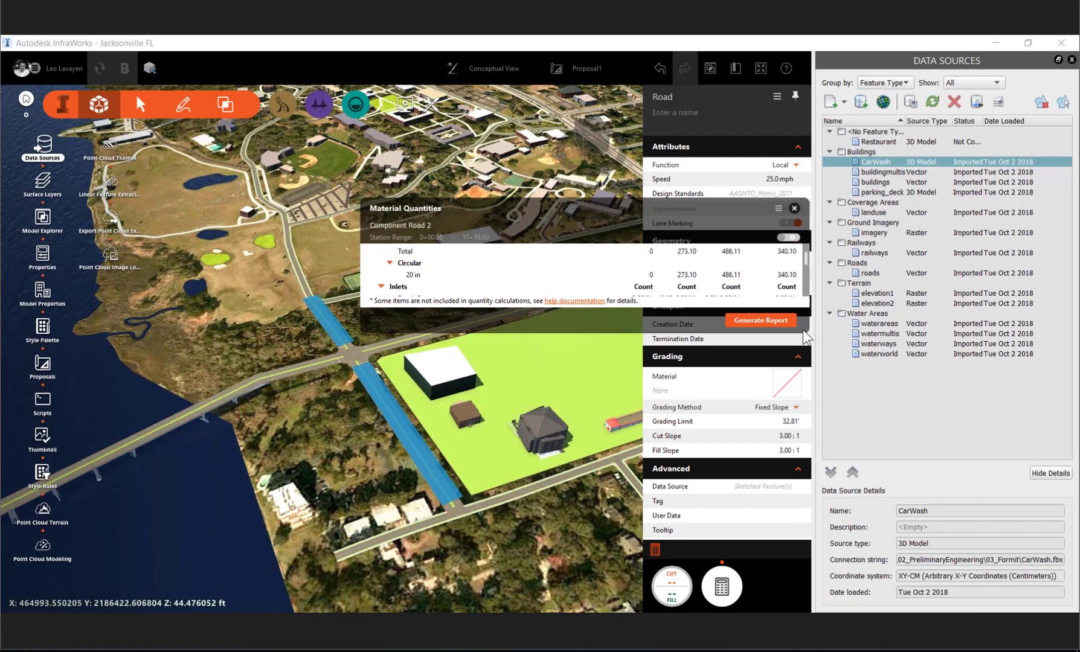
left_click_drag(802, 329, 540, 274)
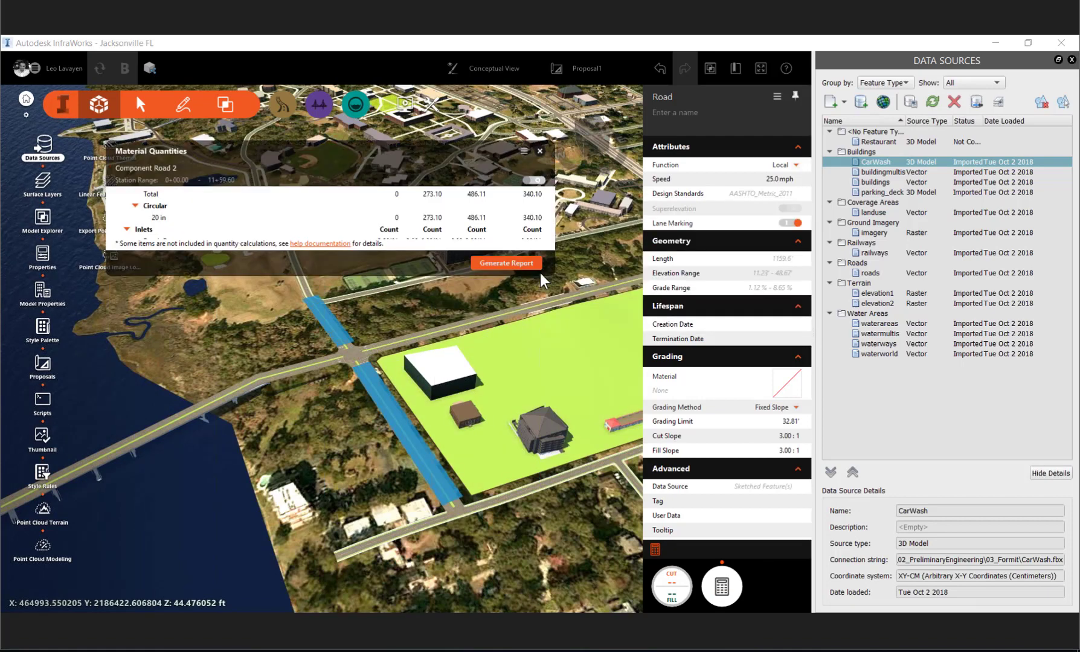
scroll(336, 227, "down", 1)
scroll(417, 238, "down", 1)
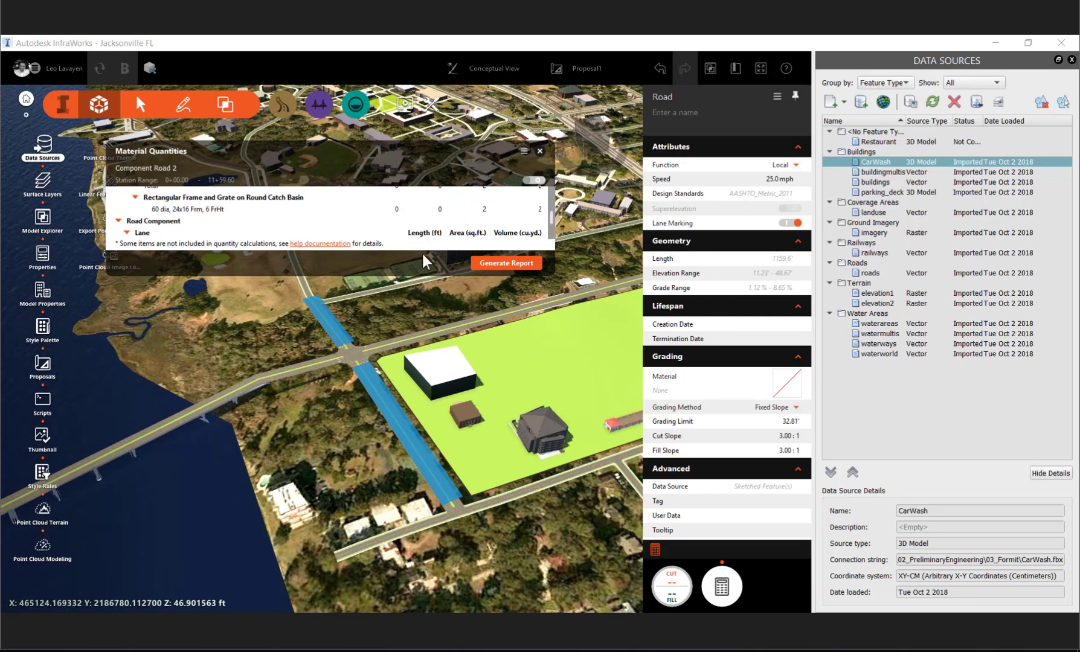
scroll(426, 218, "down", 1)
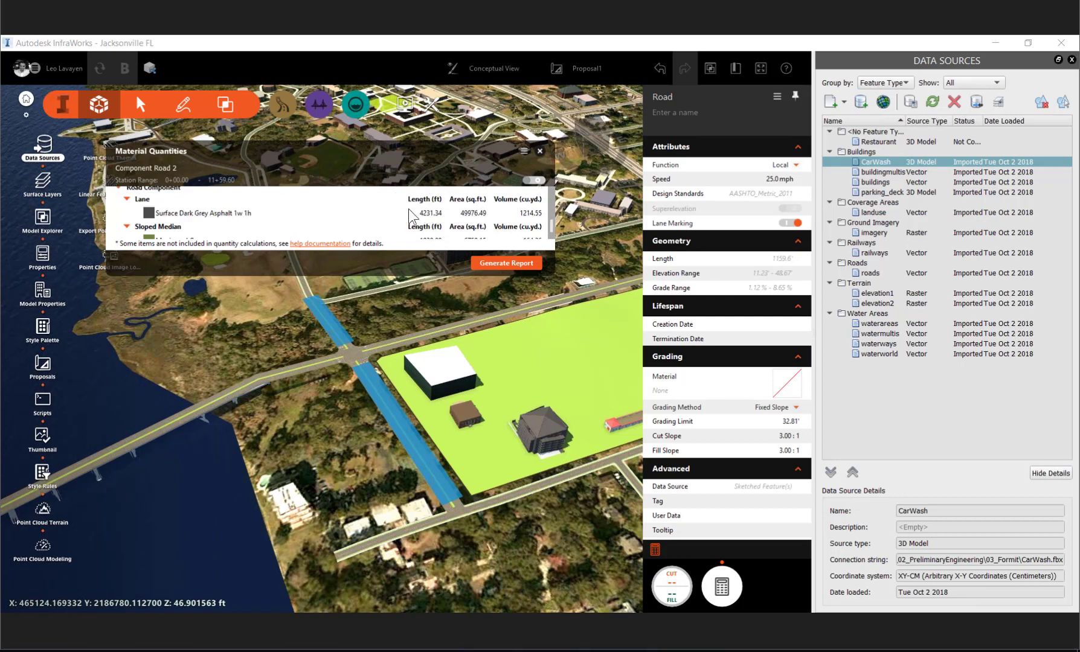
scroll(408, 209, "up", 1)
scroll(409, 212, "up", 3)
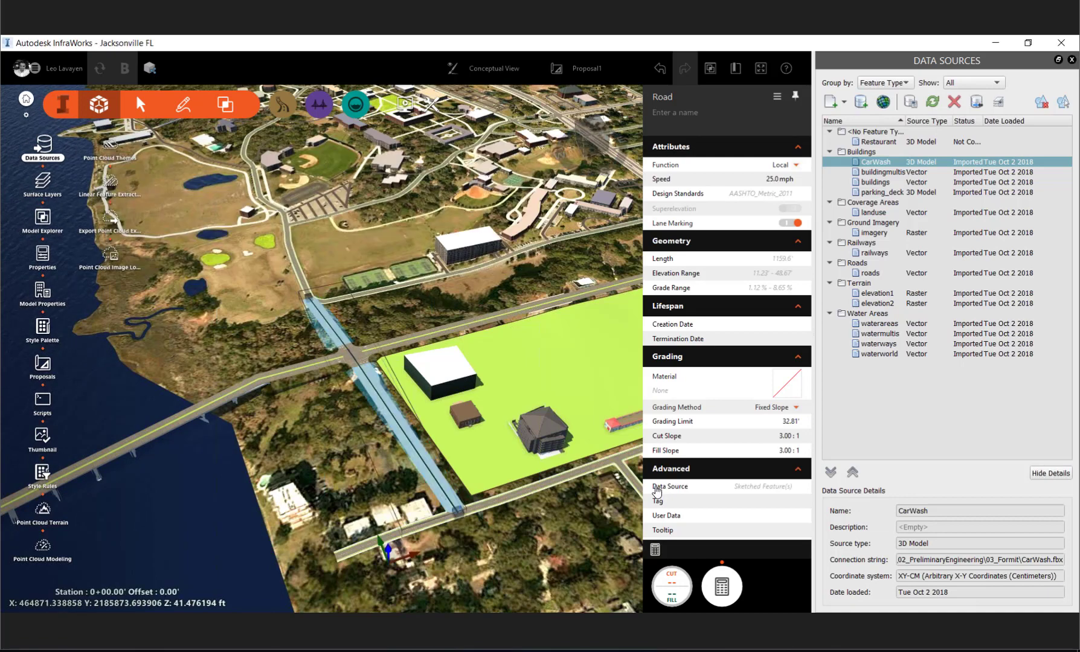
- Measure the terrain statistics of a polygon from the white-roofed building's corner on the grass site across the adjacent road into the trees
left_click(417, 450)
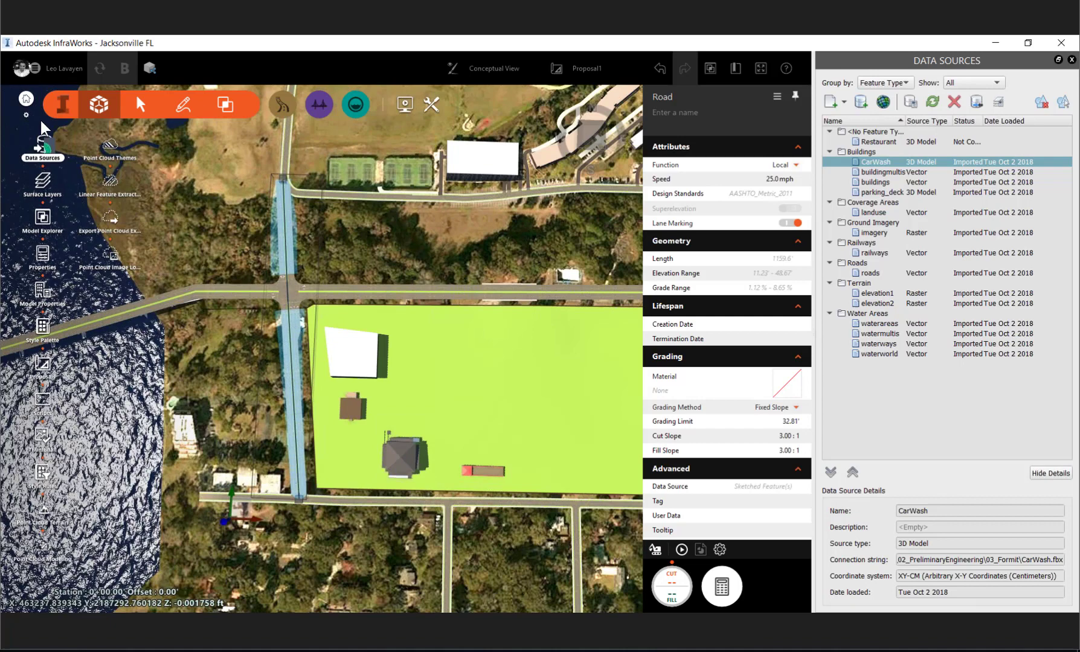
left_click(227, 102)
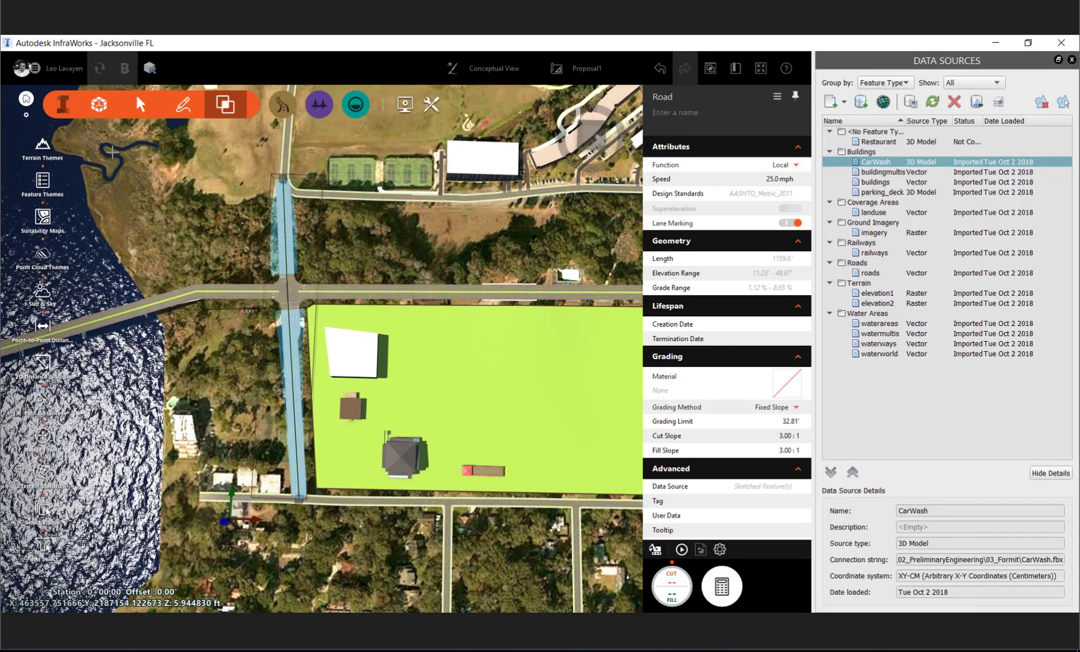
left_click(42, 474)
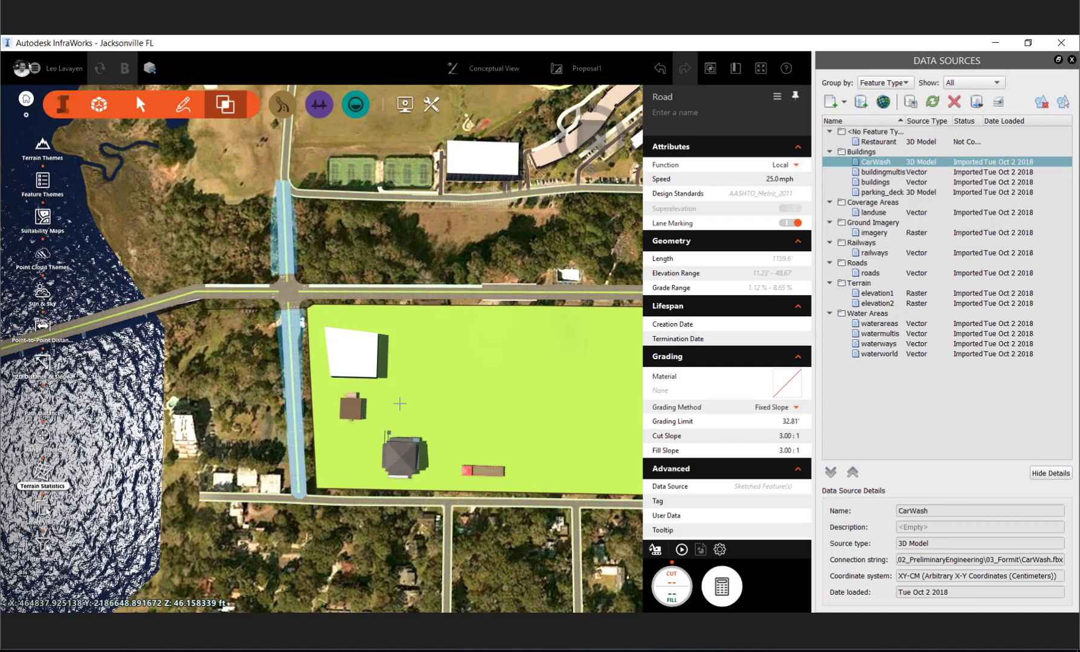
middle_click_drag(400, 404, 411, 428)
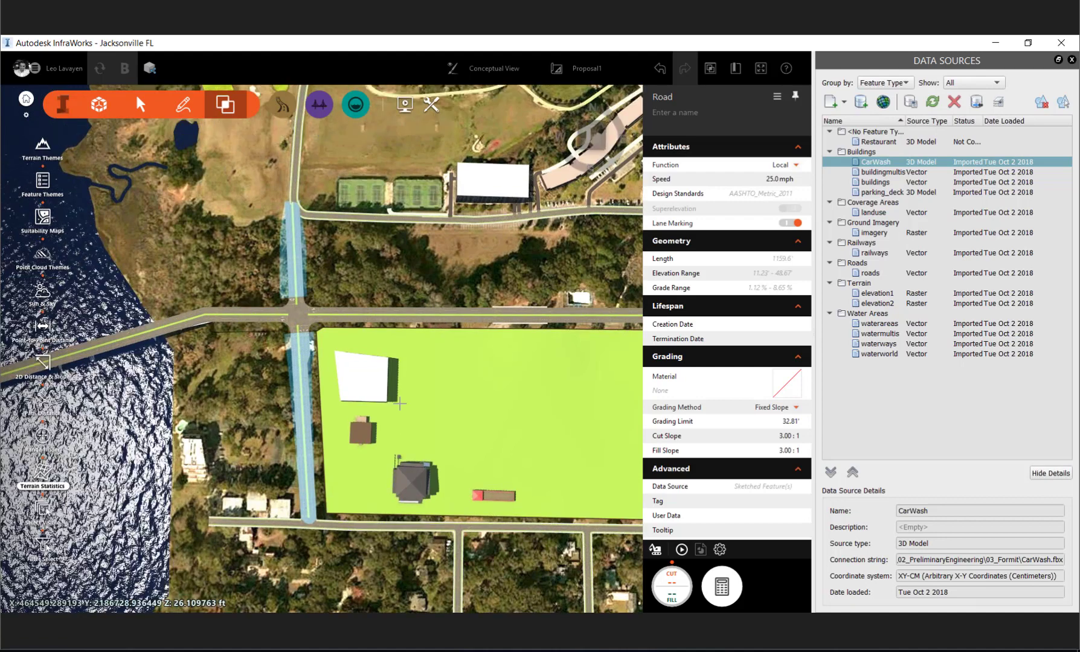
left_click(525, 346)
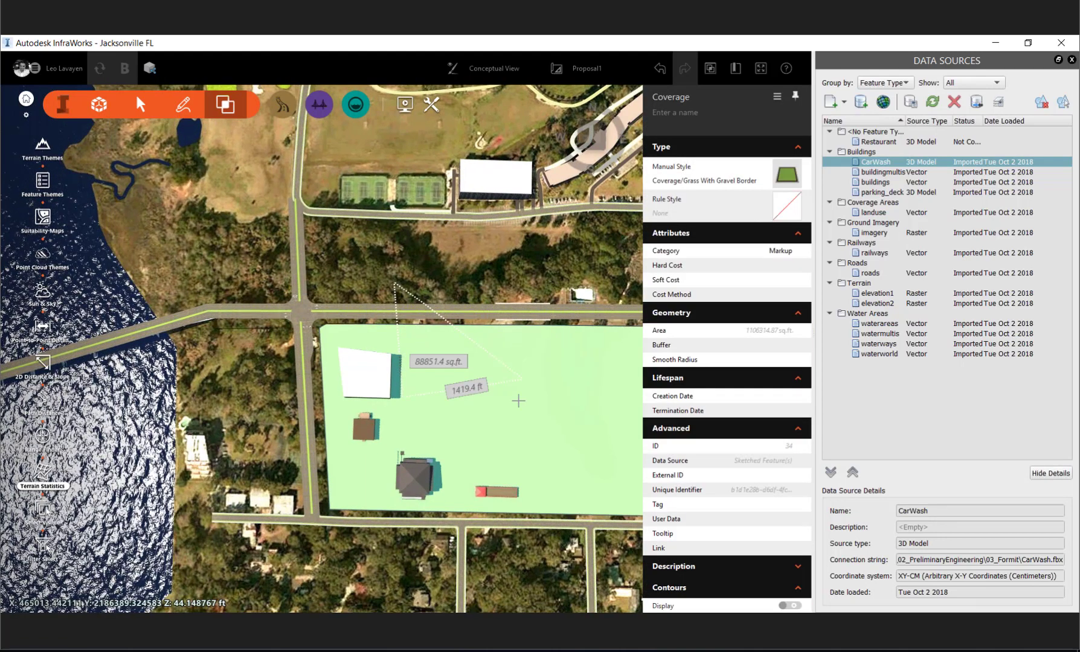
left_click(519, 400)
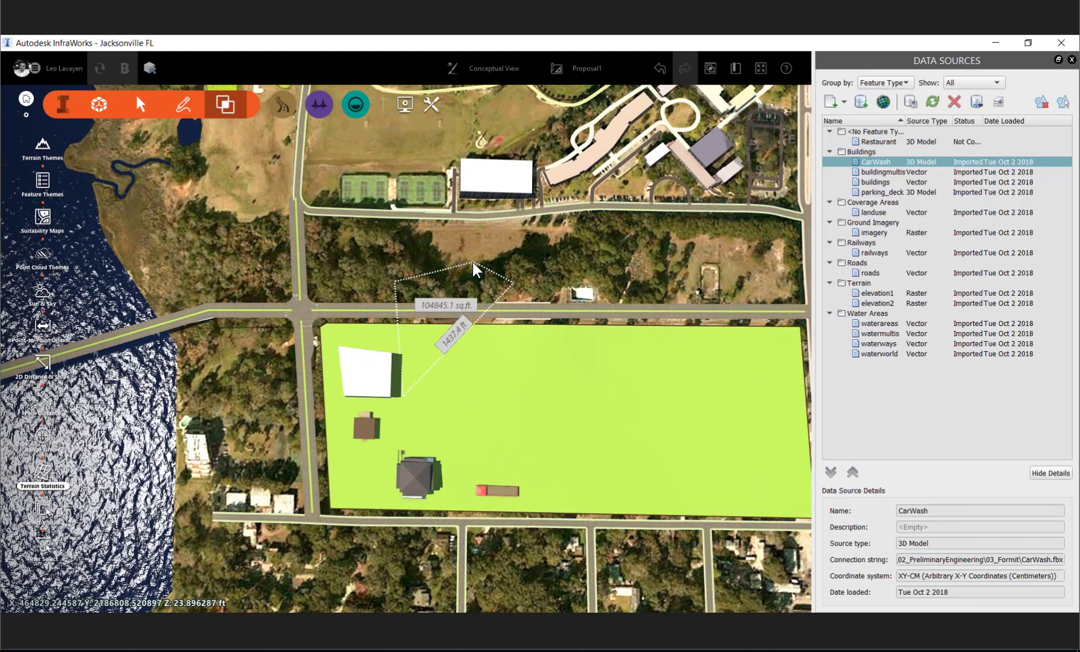
double_click(473, 264)
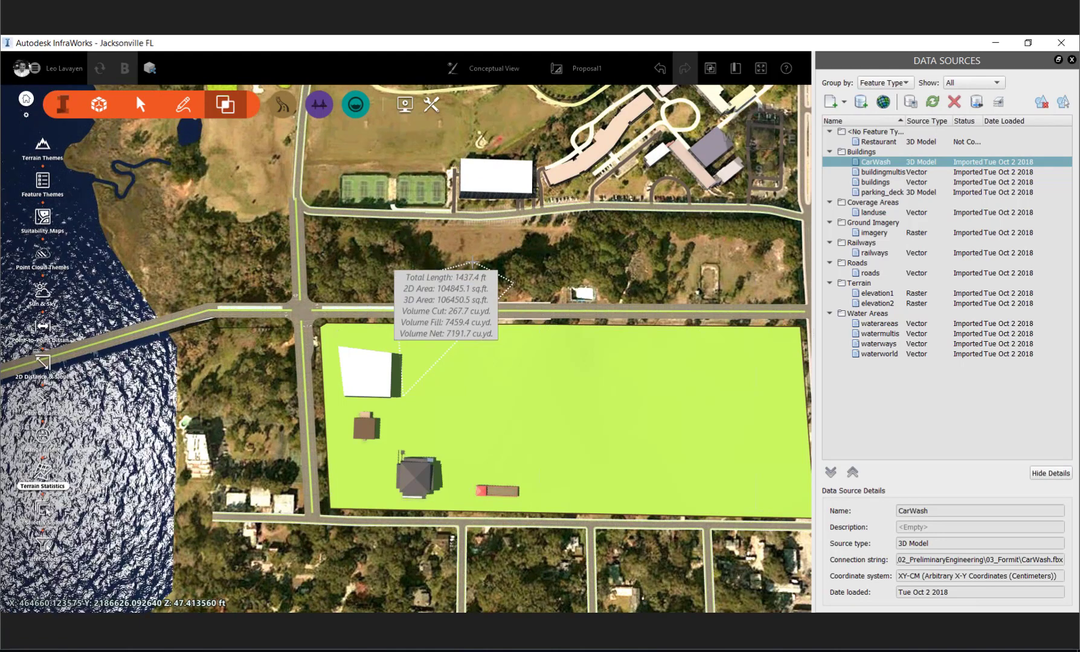
scroll(451, 338, "up", 5)
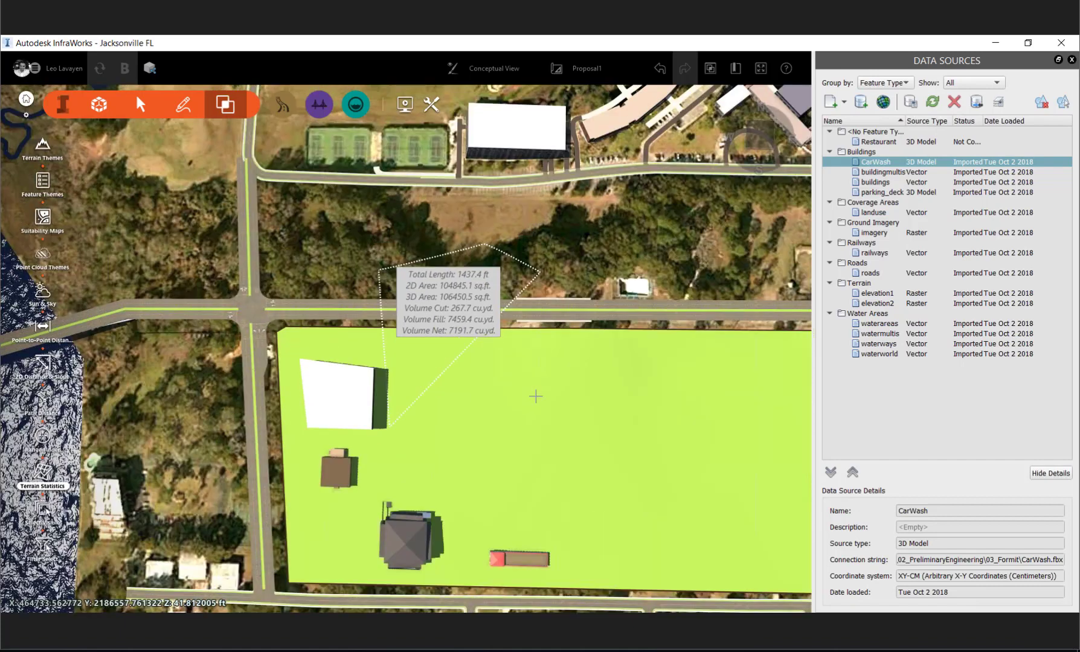
middle_click_drag(543, 378, 569, 346, "shift")
left_click_drag(570, 345, 606, 329)
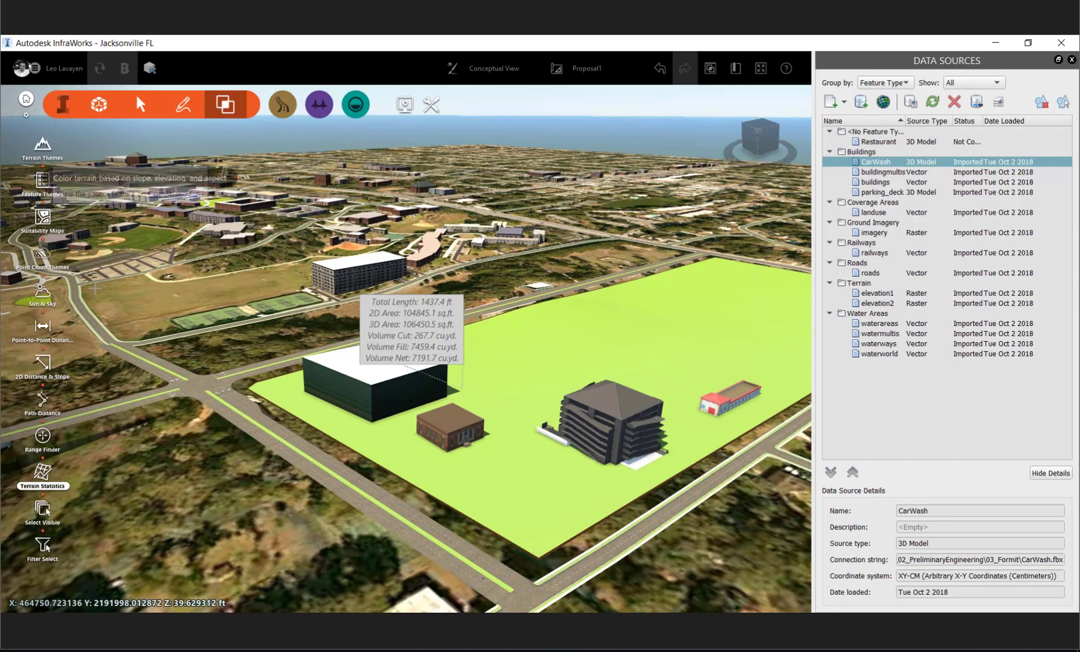
- Create an Elevation terrain theme with the Land Cover 1 palette, and switch its display off after viewing the coloured terrain
left_click(53, 143)
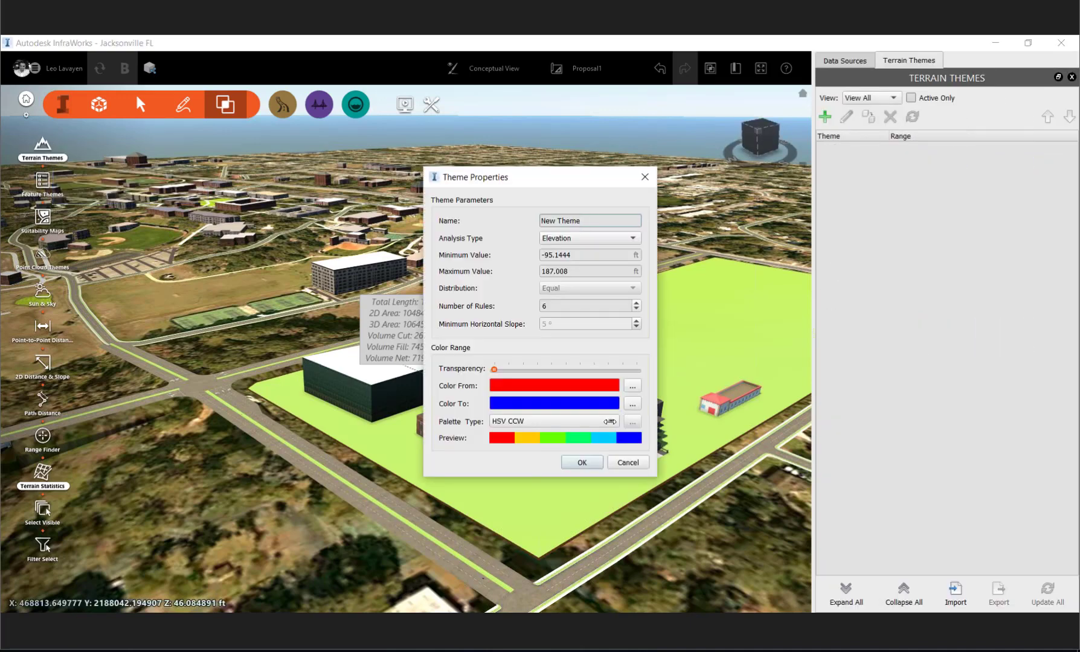
left_click(606, 418)
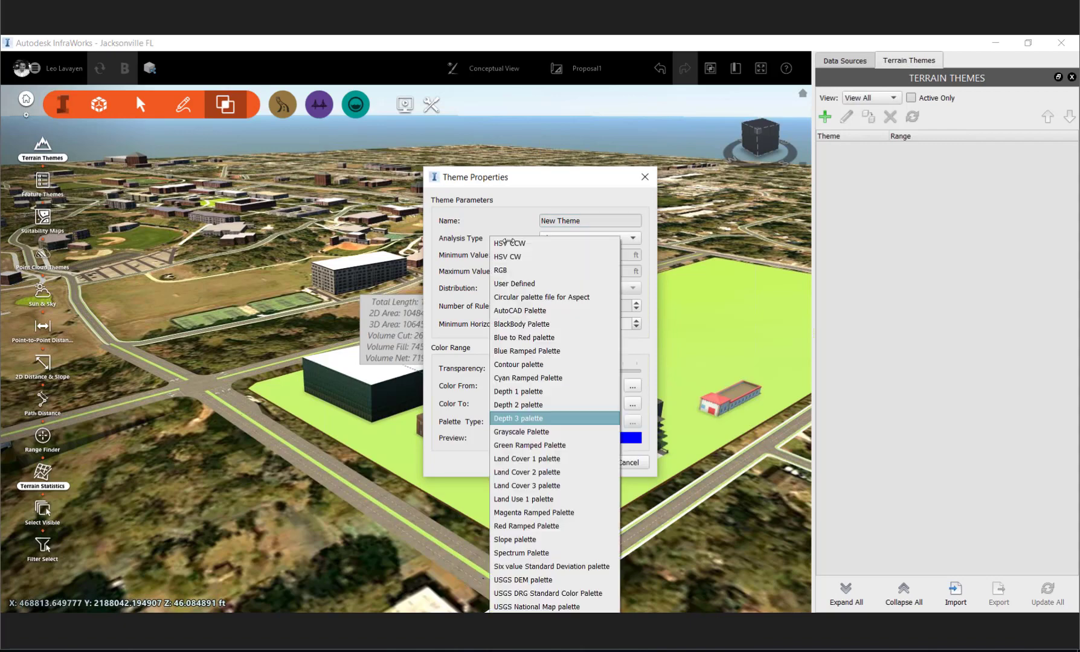
left_click(523, 391)
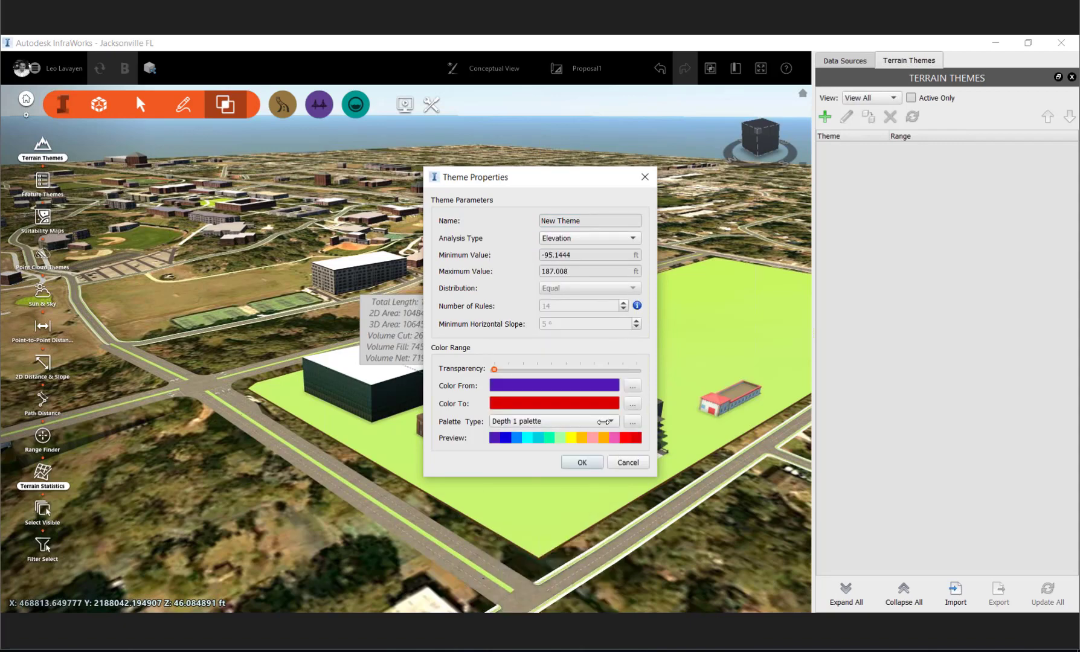
left_click(603, 421)
left_click(525, 475)
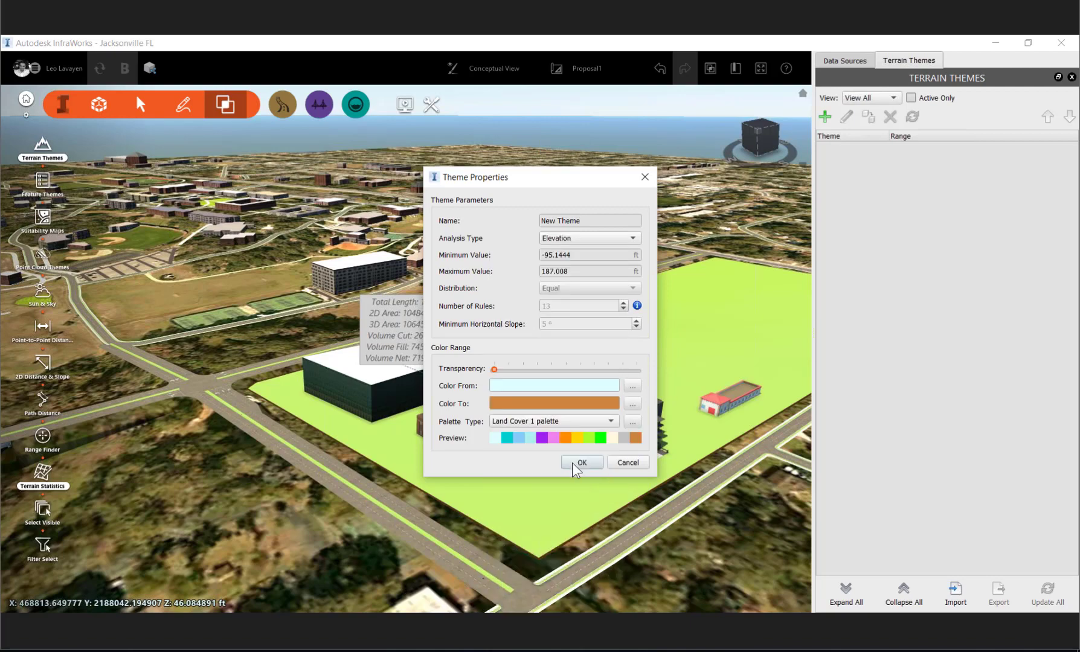
left_click(581, 463)
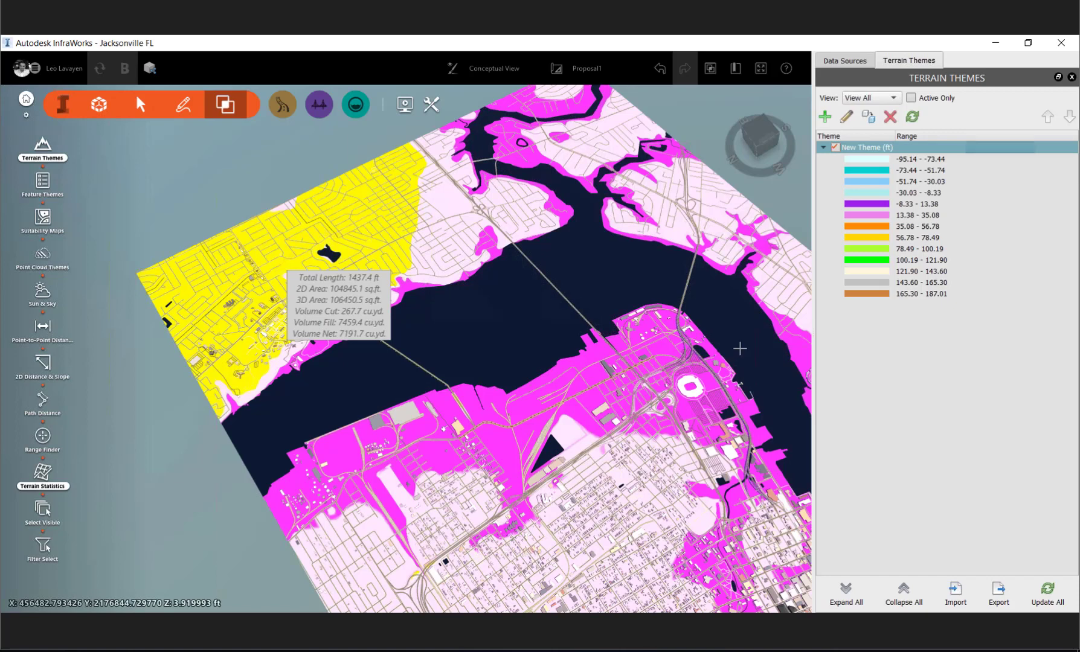
left_click(836, 147)
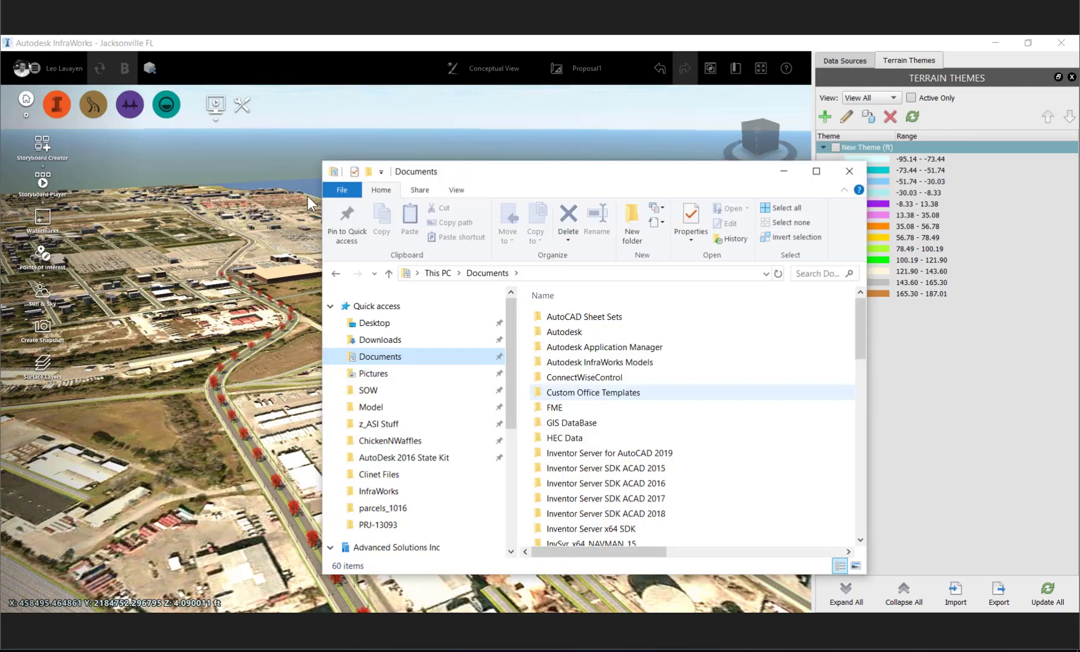
- Open the saved snapshot.jpg of the current model view, and close the image viewer
scroll(574, 394, "down", 7)
double_click(570, 433)
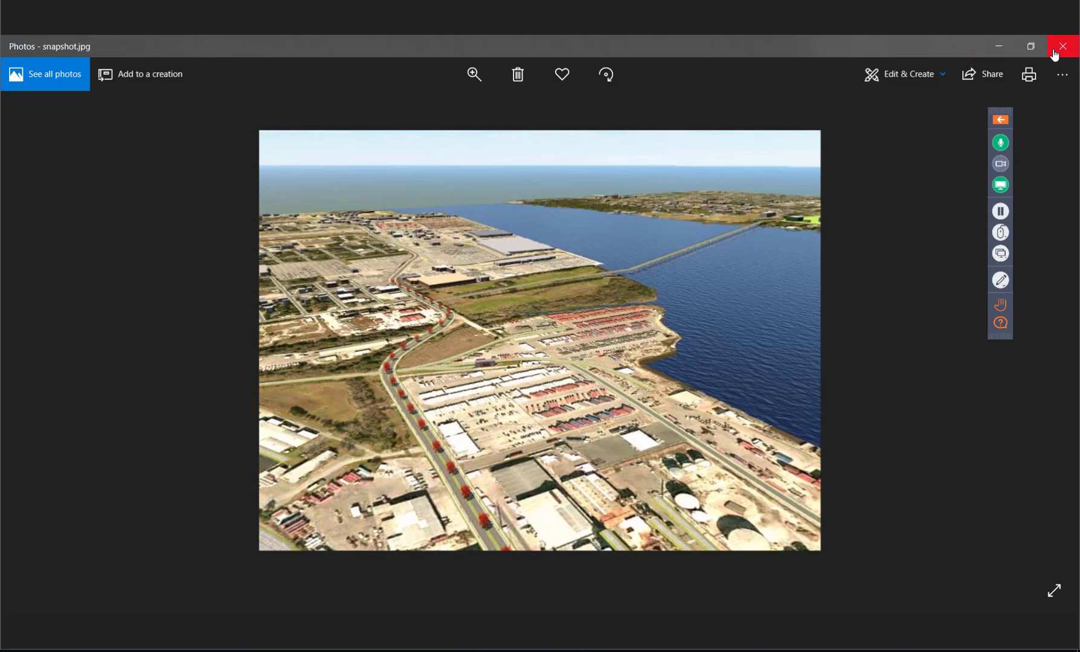
left_click(1063, 47)
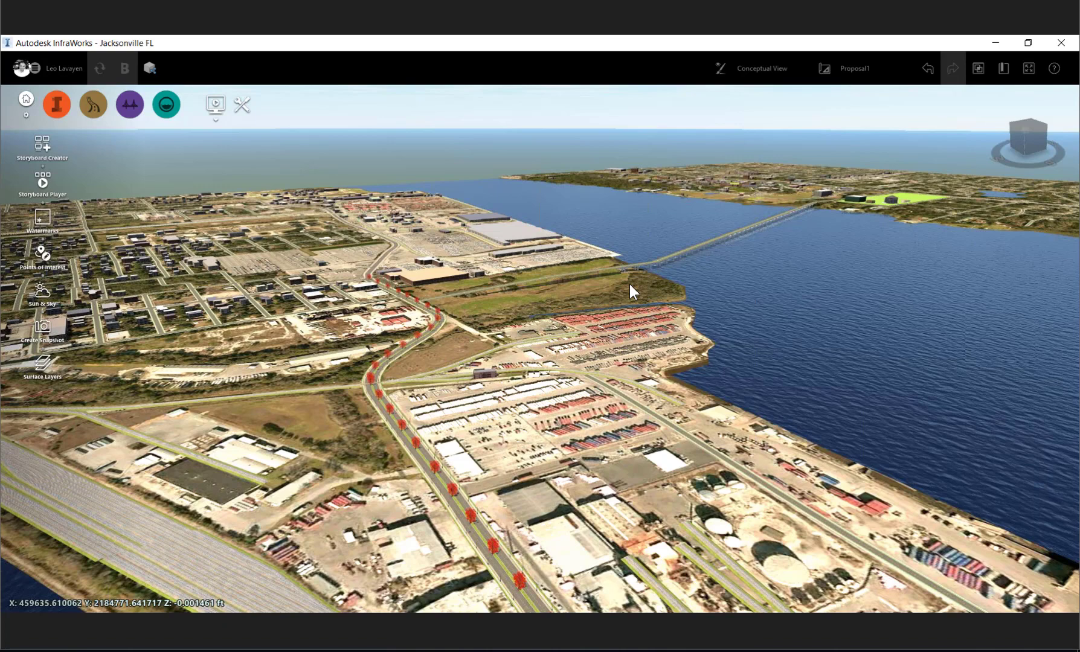
- Create a storyboard camera path with five keyframes leading over the bridge to the grass site, using 10 seconds as time to next keyframe
left_click(25, 155)
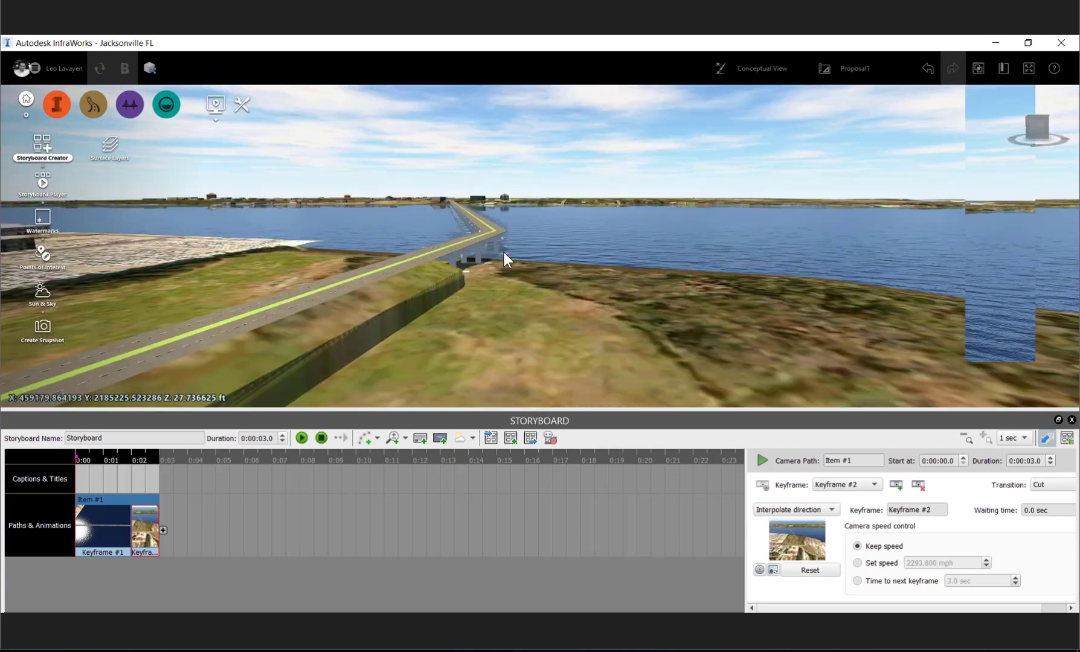
left_click(527, 436)
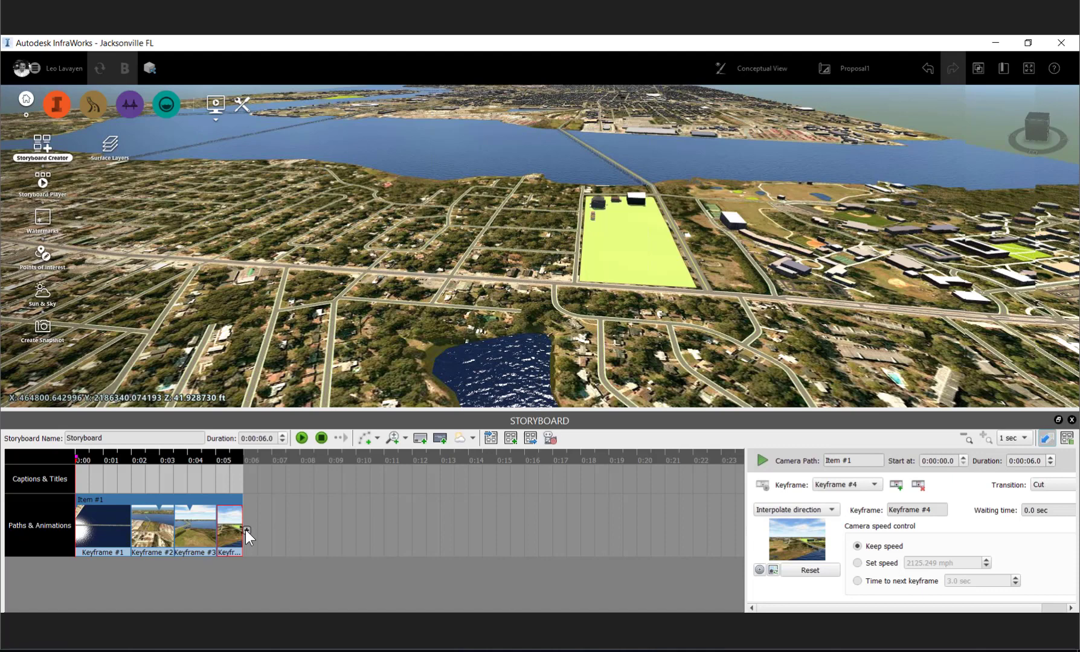
left_click(246, 530)
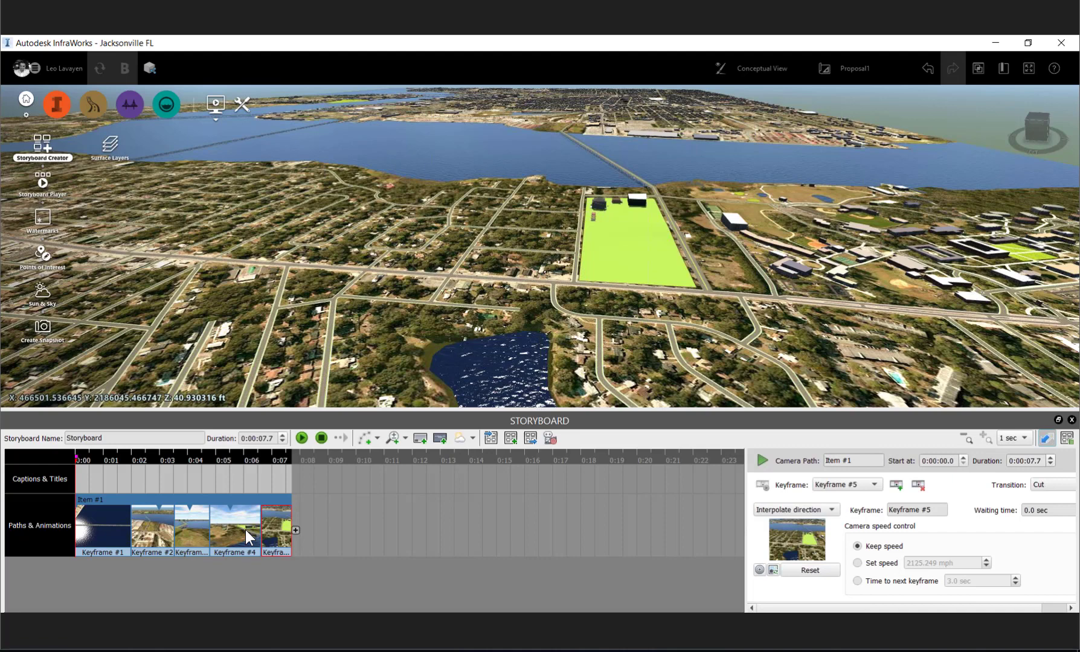
left_click(878, 578)
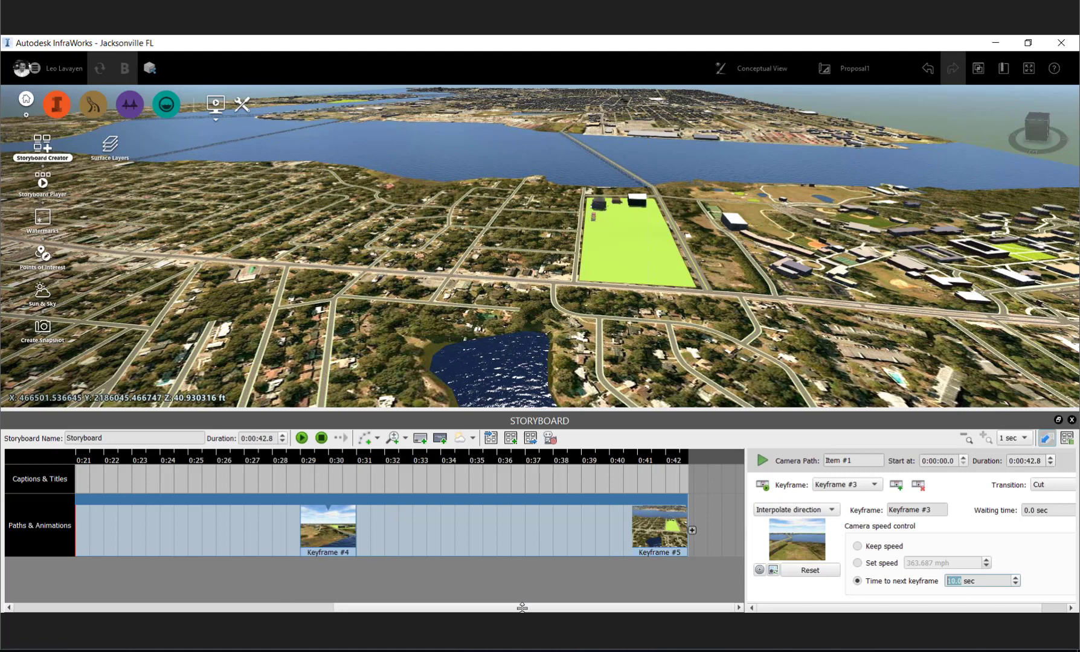
type("1")
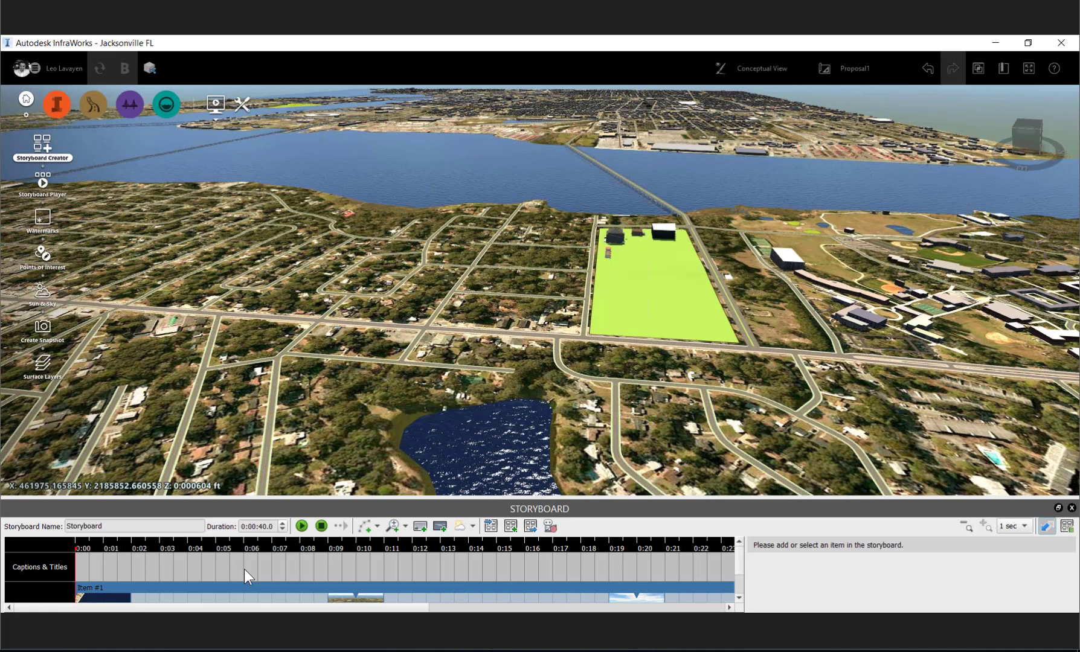
- Switch to Autodesk Civil 3D 2019 by finding it among the installed programs and launching it
key("alt+Tab")
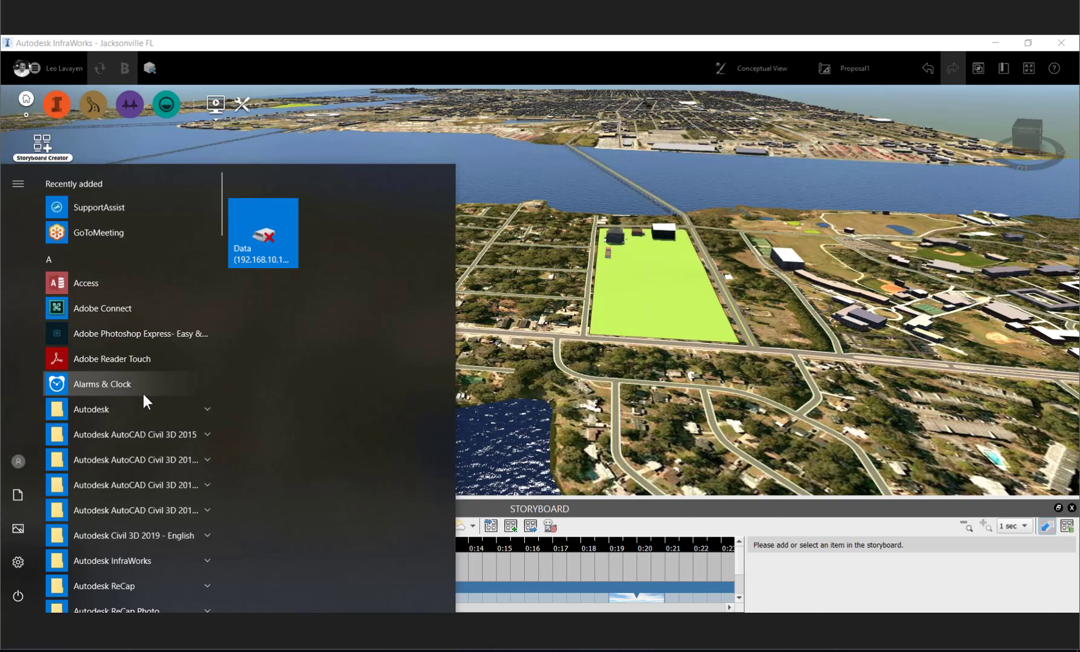
type("2019")
key("Return")
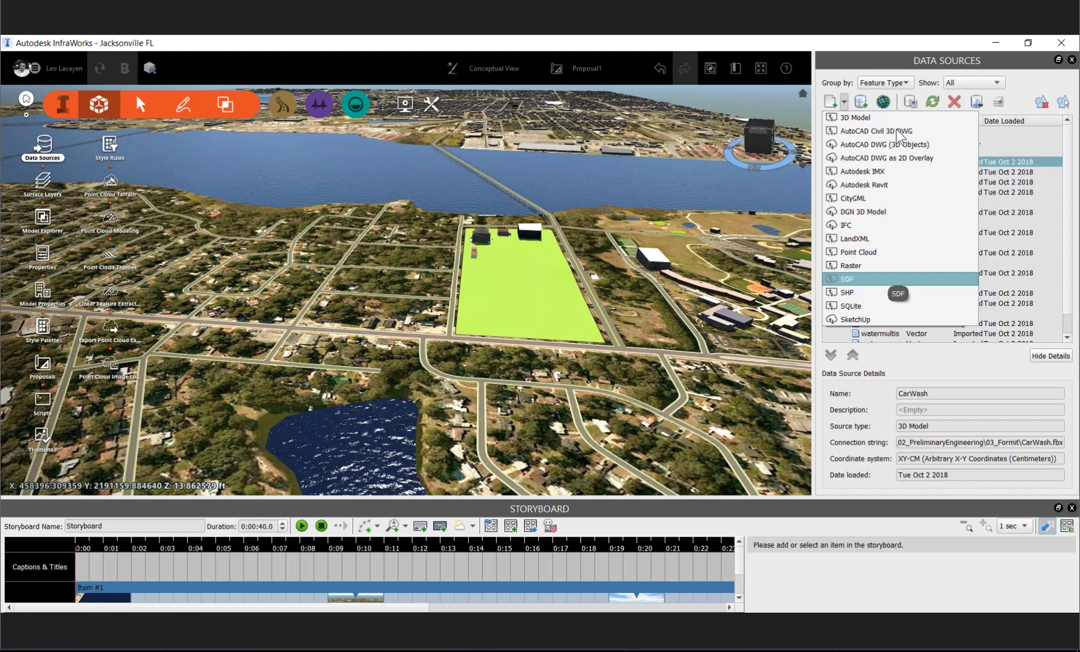
right_click(890, 192)
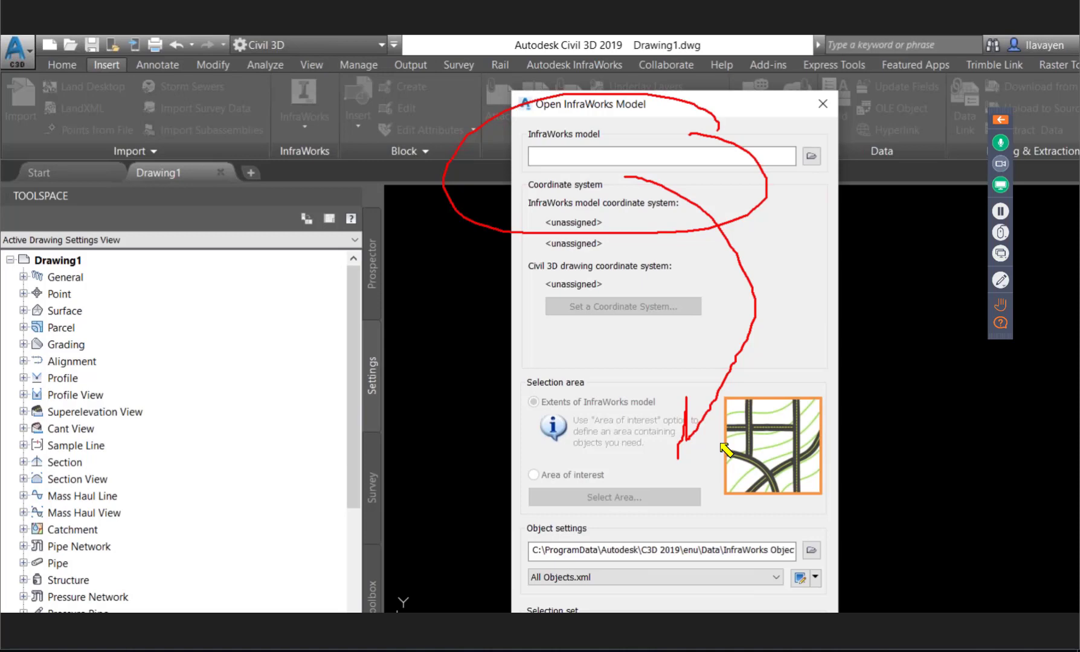
left_click_drag(679, 459, 726, 455)
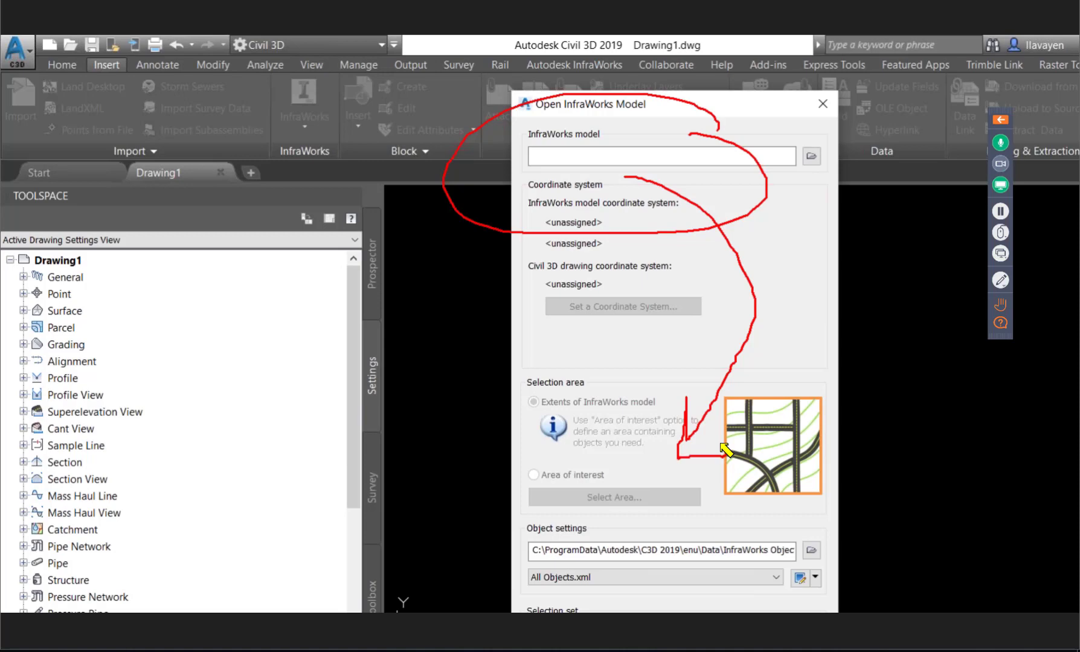
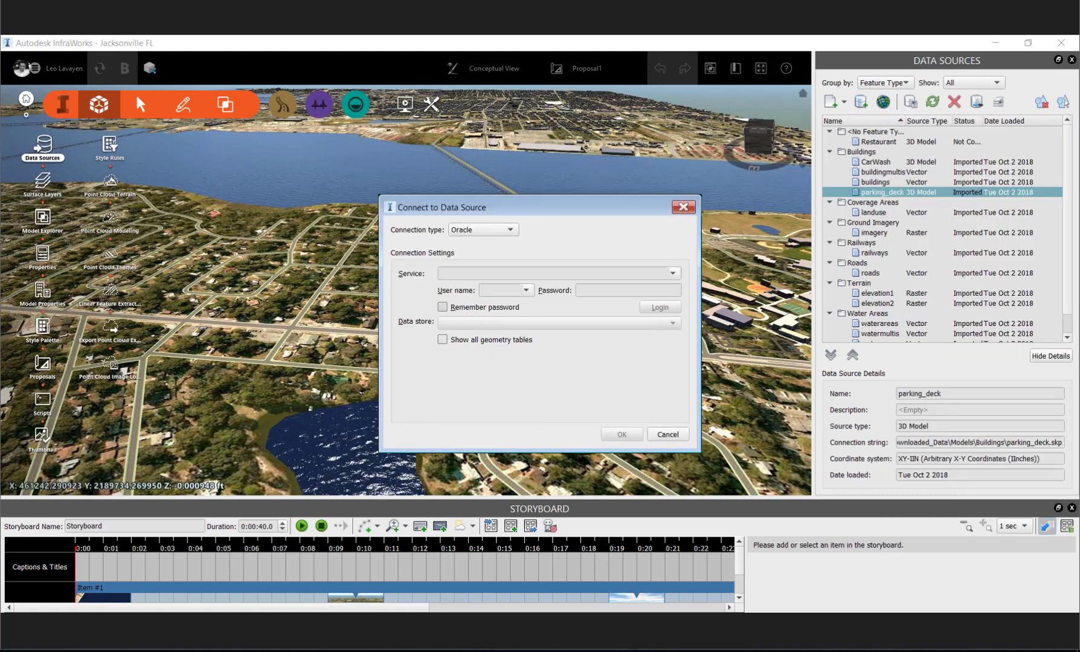
- Review the database connection types available for a new data source in InfraWorks, and close the connection dialog without connecting
left_click(499, 229)
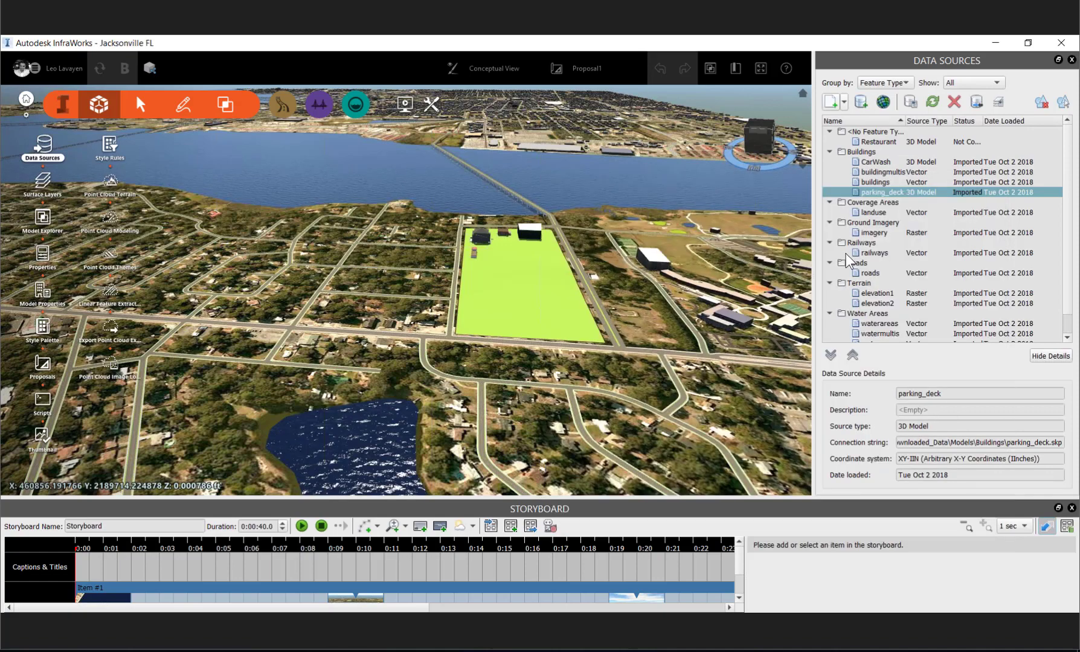
left_click(844, 101)
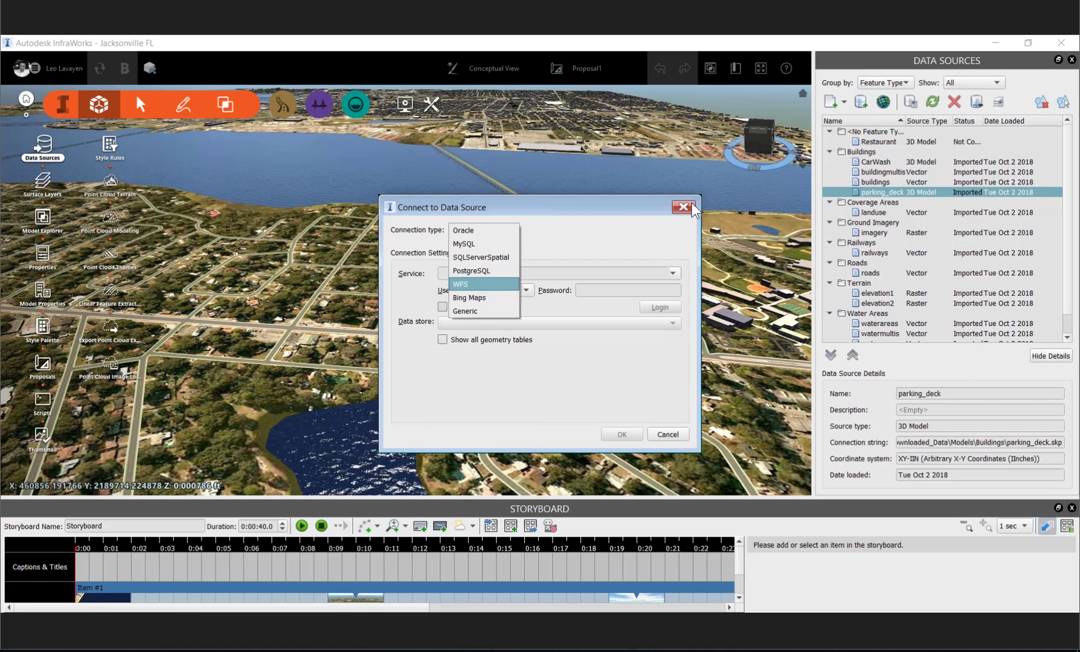
left_click(692, 204)
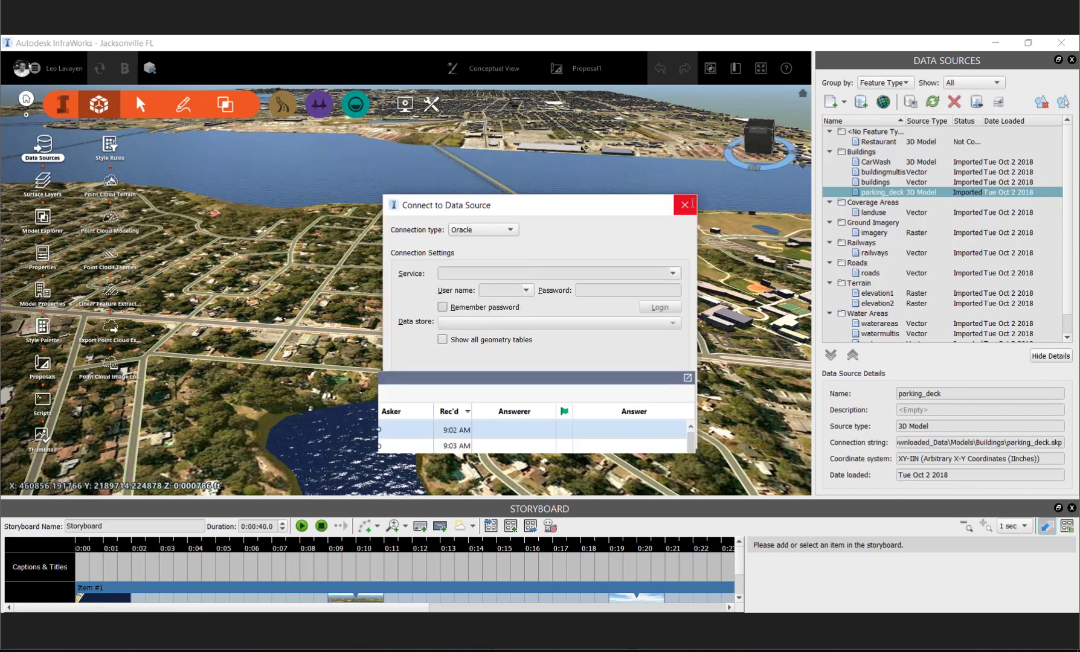
left_click(692, 204)
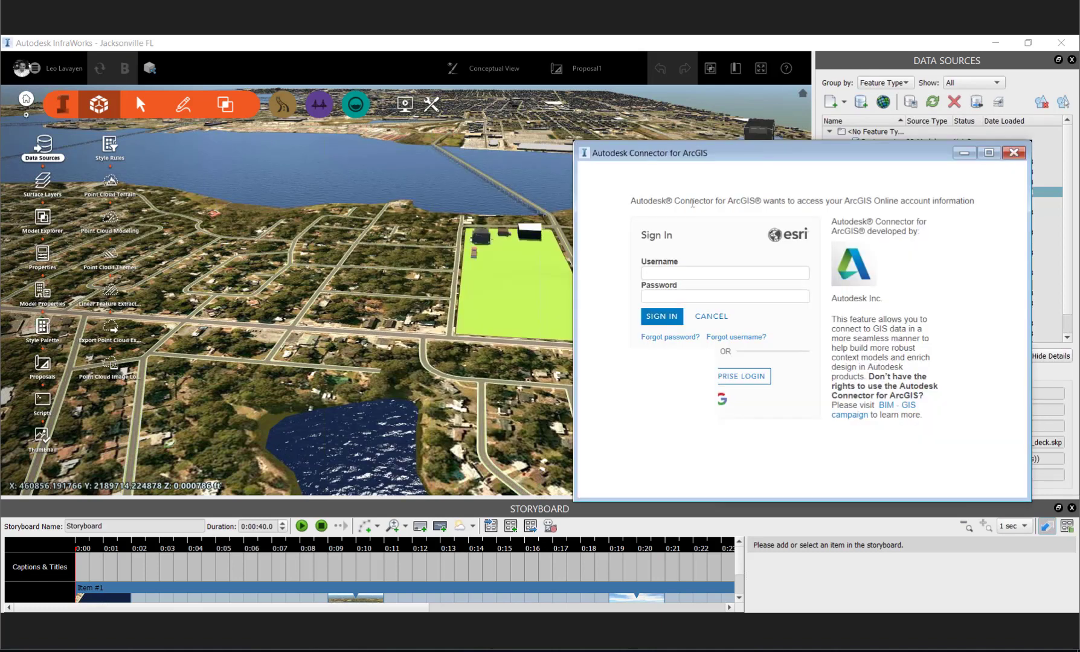
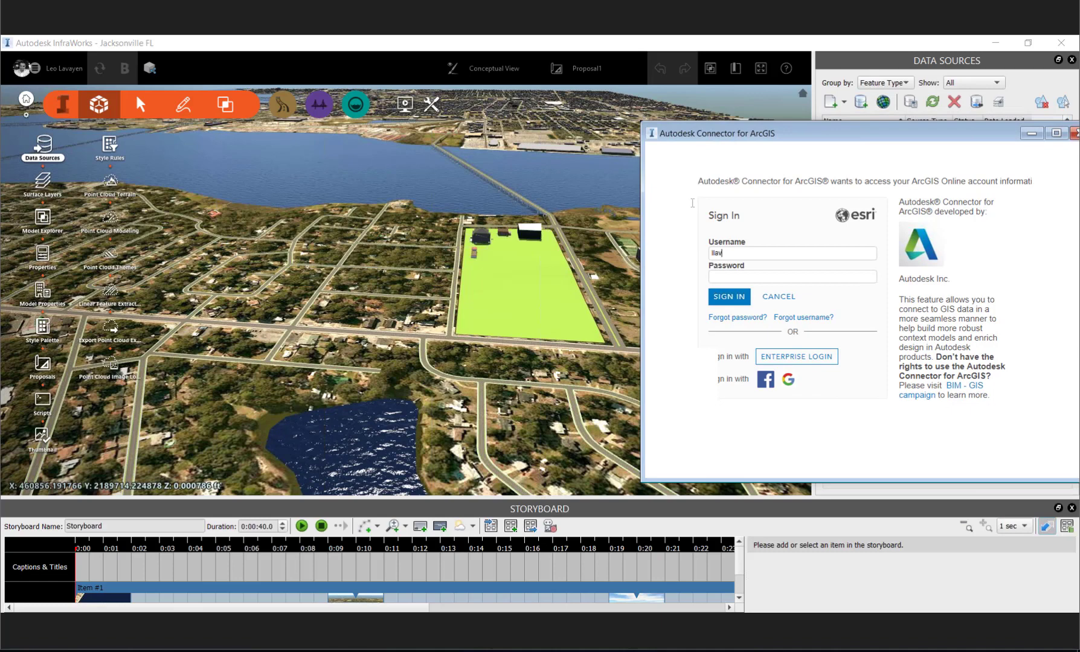
- Try to sign in to the Autodesk Connector for ArcGIS with the account username and password, and dismiss the sign-in window
key("Tab")
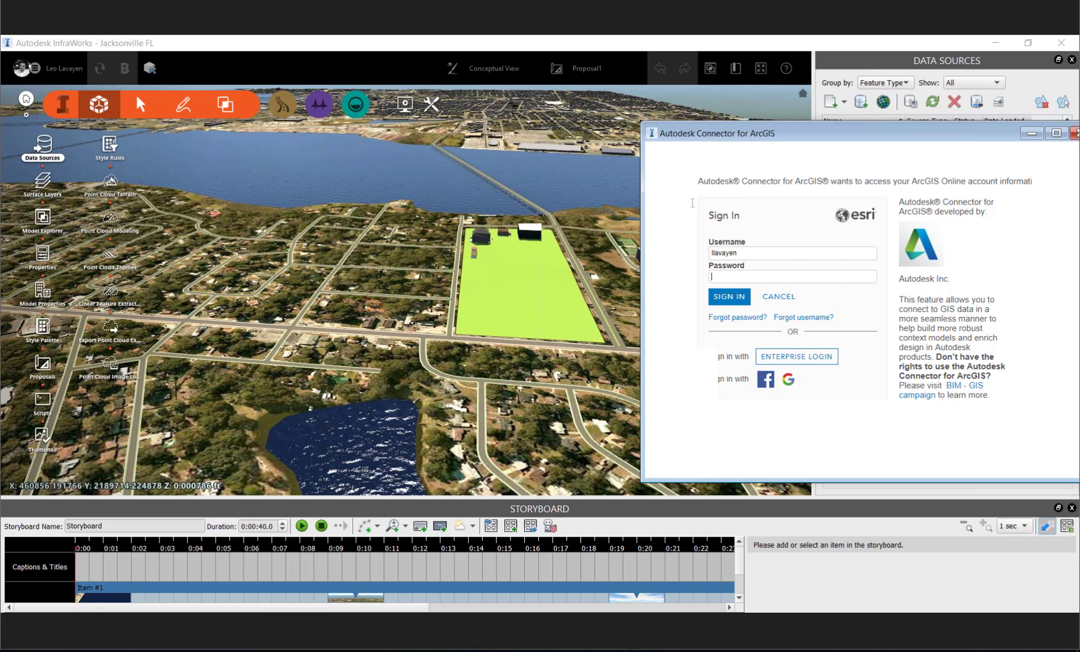
type("•")
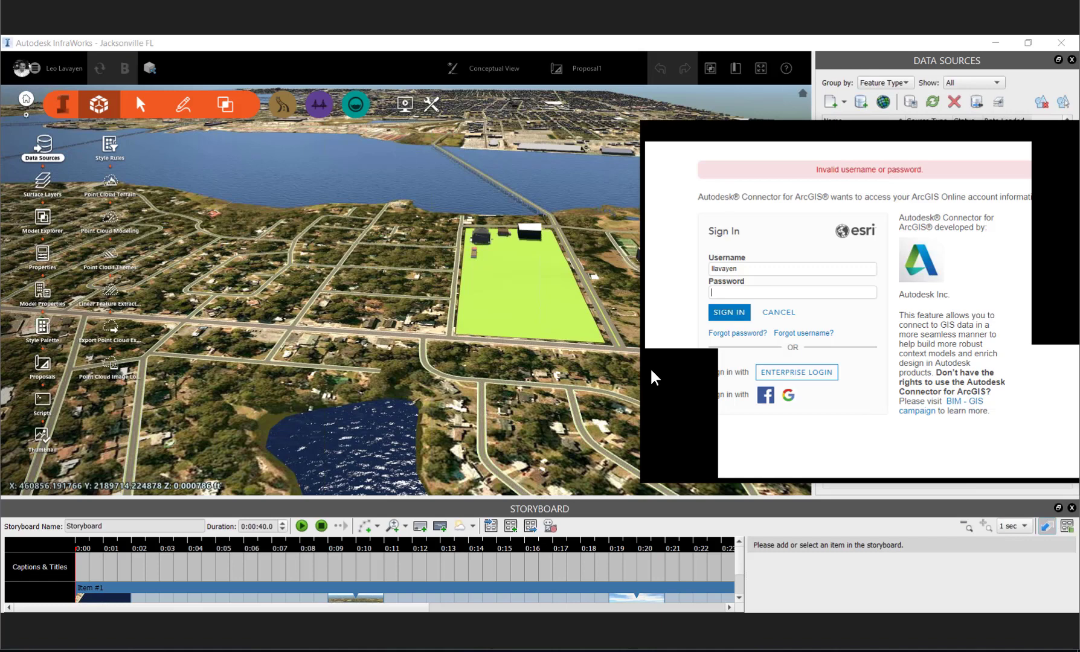
key("Escape")
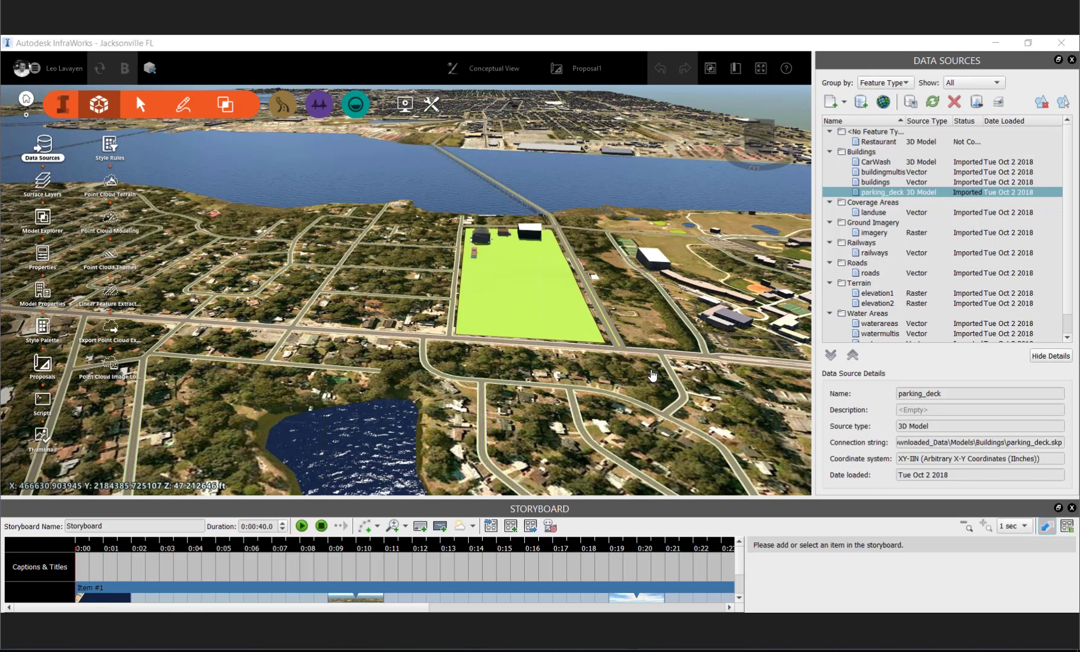
- Browse the Style Palette catalogs through to the Component/Assembly styles, and return to the model's data sources
left_click(41, 291)
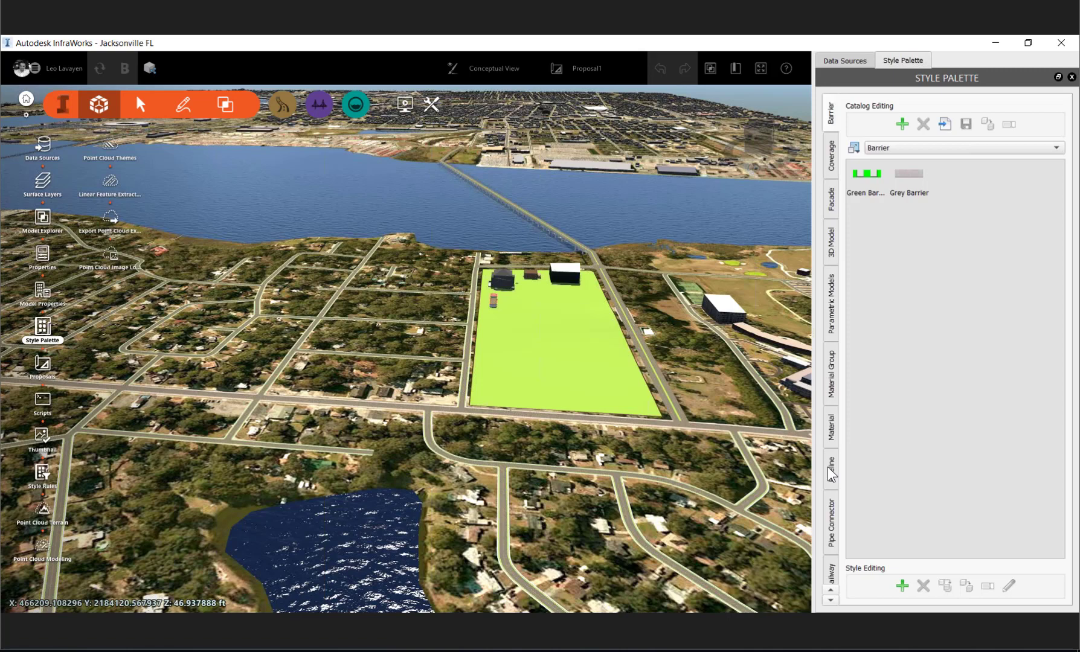
left_click(829, 462)
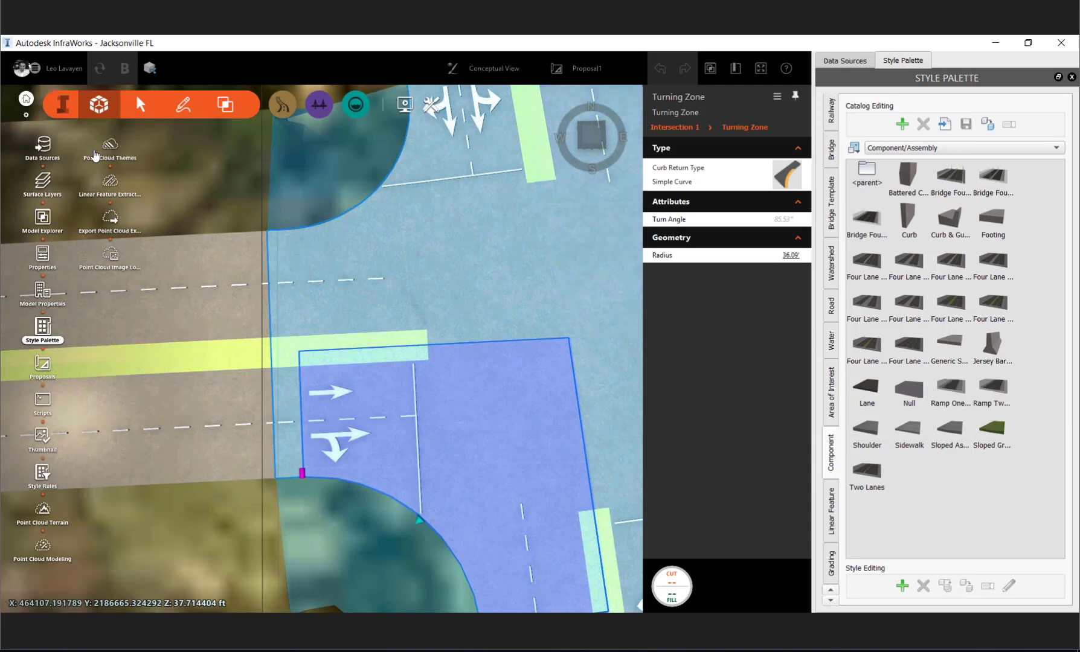
left_click(61, 112)
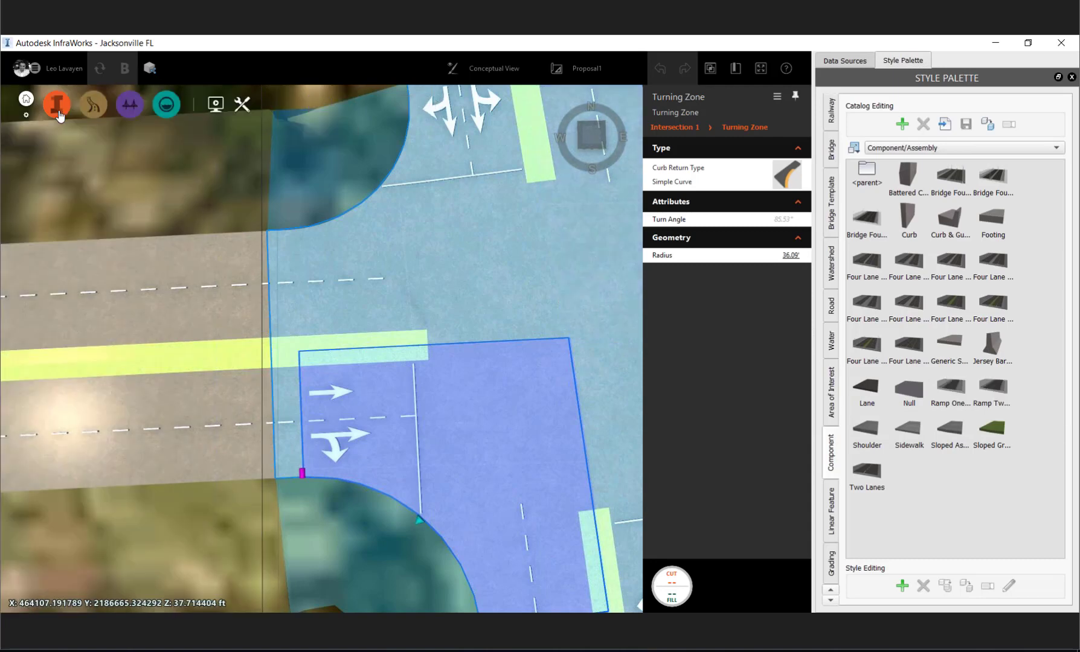
left_click(59, 113)
left_click(852, 64)
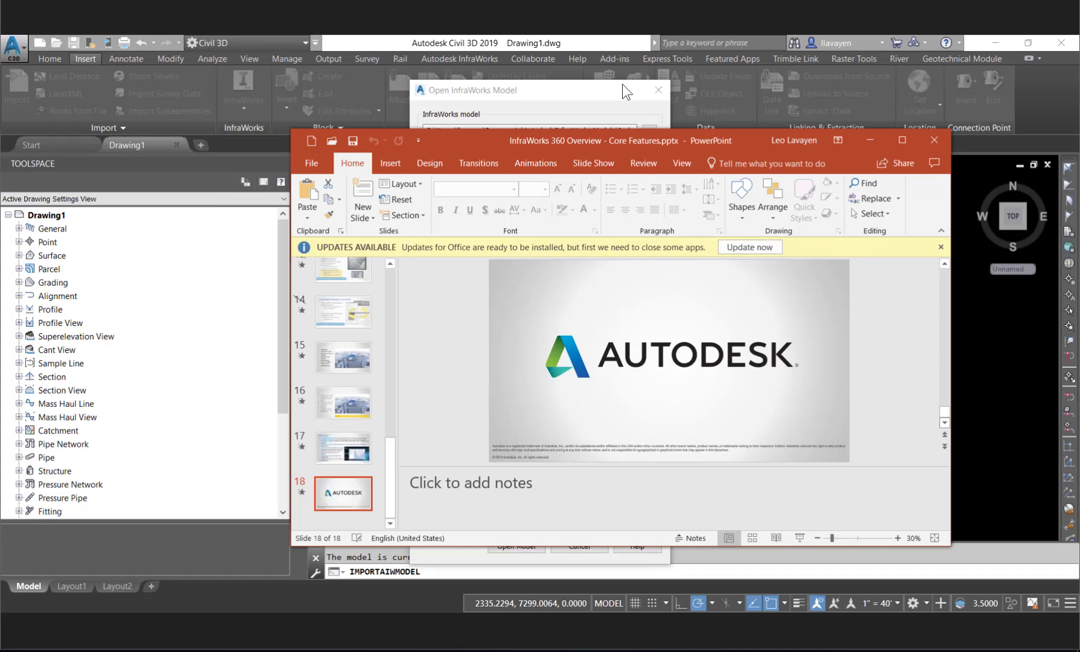
- Switch to Civil 3D and close the Open InfraWorks Model dialog without opening the model
left_click_drag(622, 85, 597, 81)
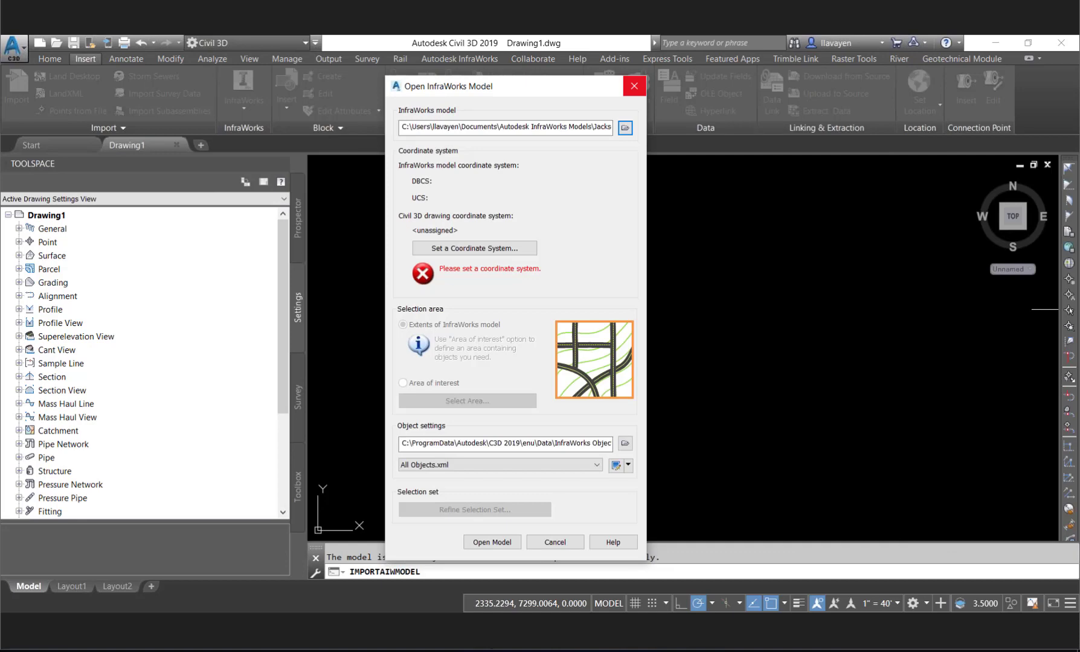
left_click(634, 85)
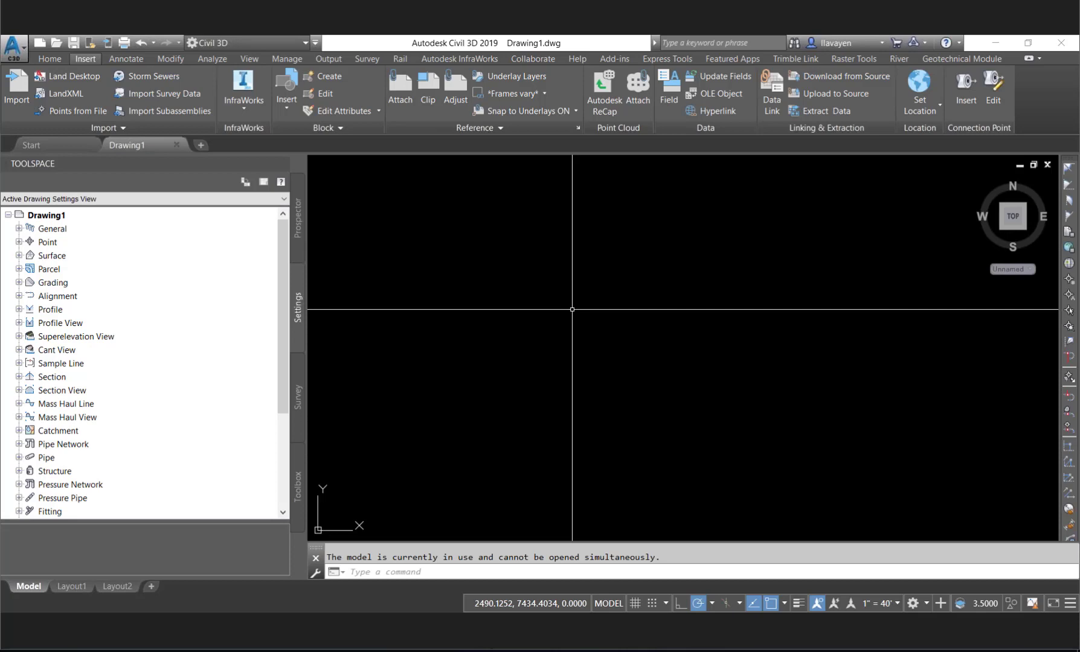
- Display the Map Task Pane in the drawing with the MAPWSPACE command
type("MAPWSPACE")
key("Return")
key("Return")
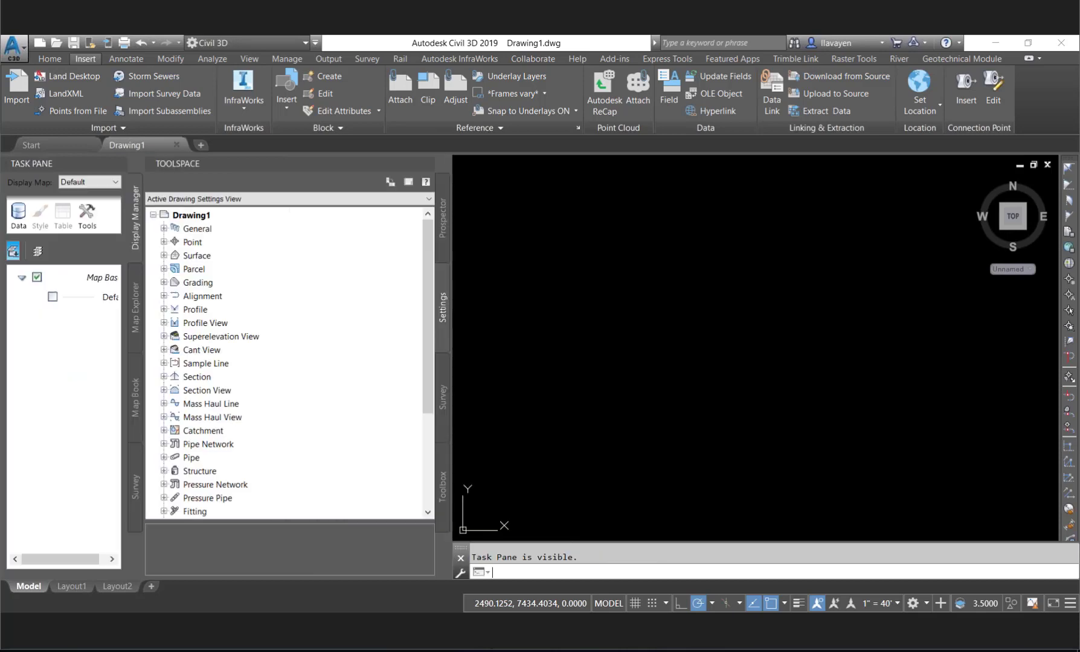